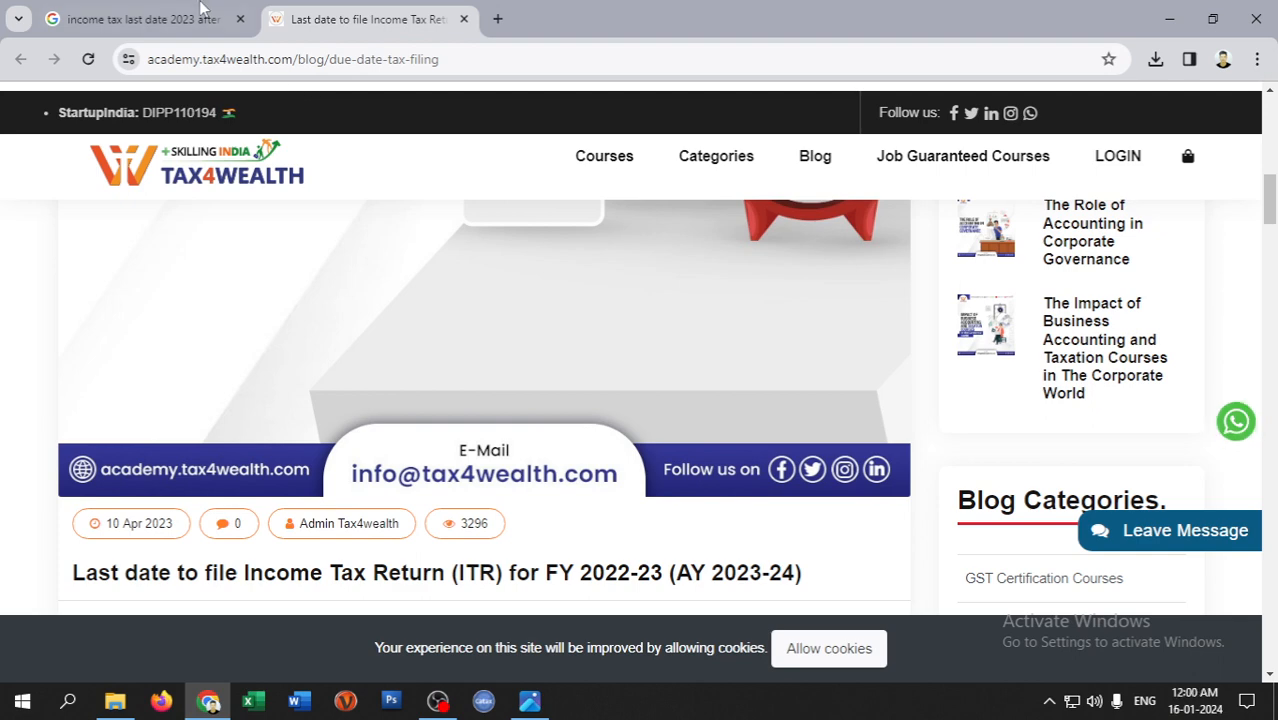
- Search Google for 'efiling income tax' in a new tab
{"action": "left_click", "coordinate": [190, 19]}
{"action": "left_click", "coordinate": [496, 19]}
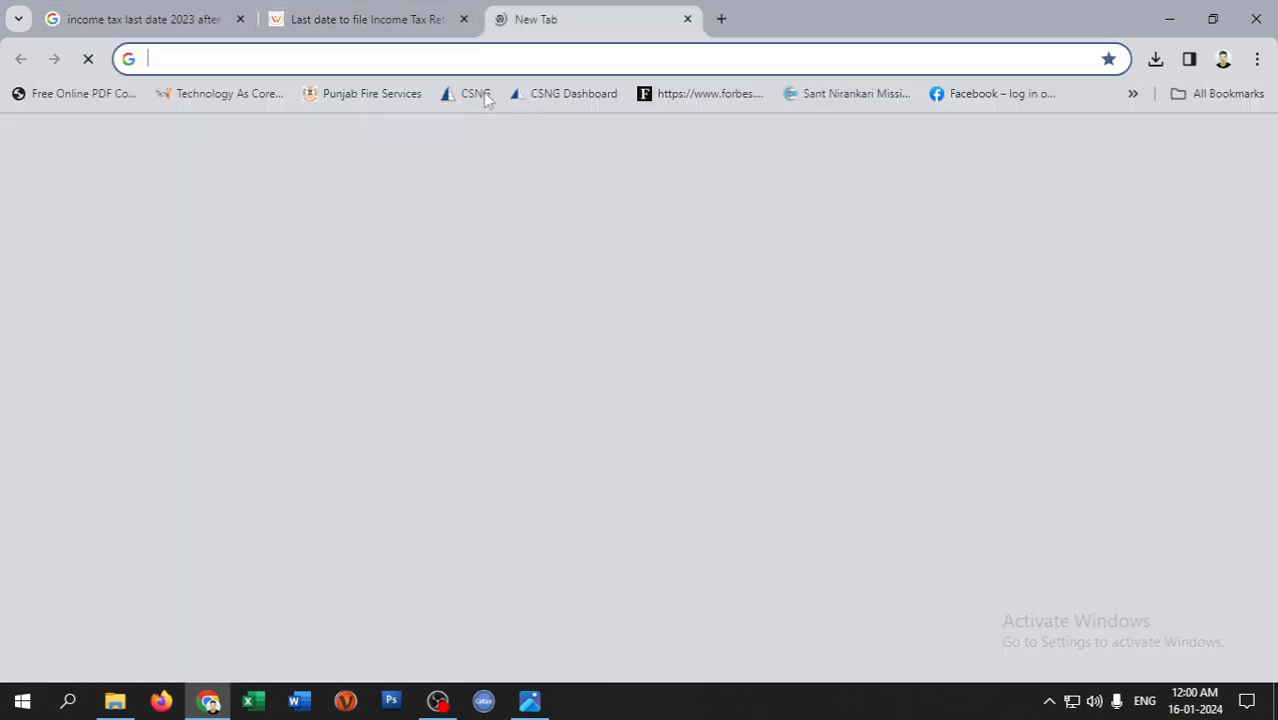
{"action": "type", "text": "efiling income tax"}
{"action": "key", "text": "Return"}
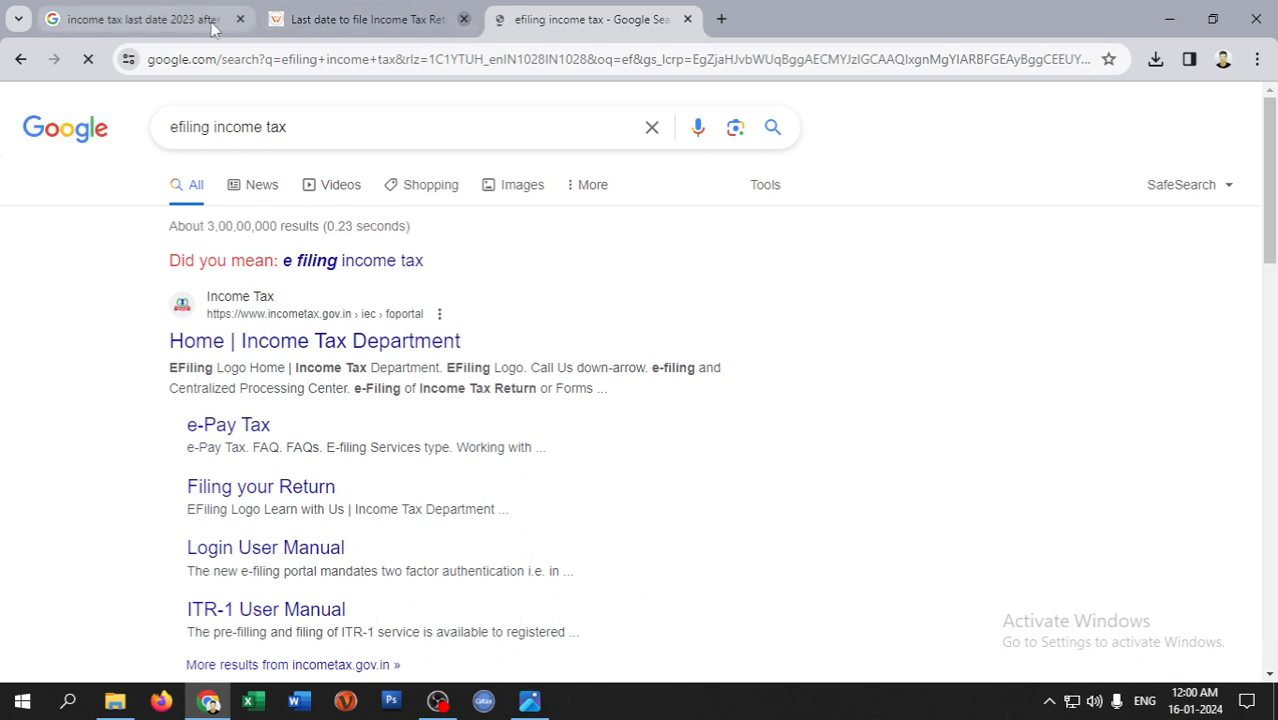
- Close the old search and blog tabs and open the 'Home | Income Tax Department' result
{"action": "left_click", "coordinate": [463, 19]}
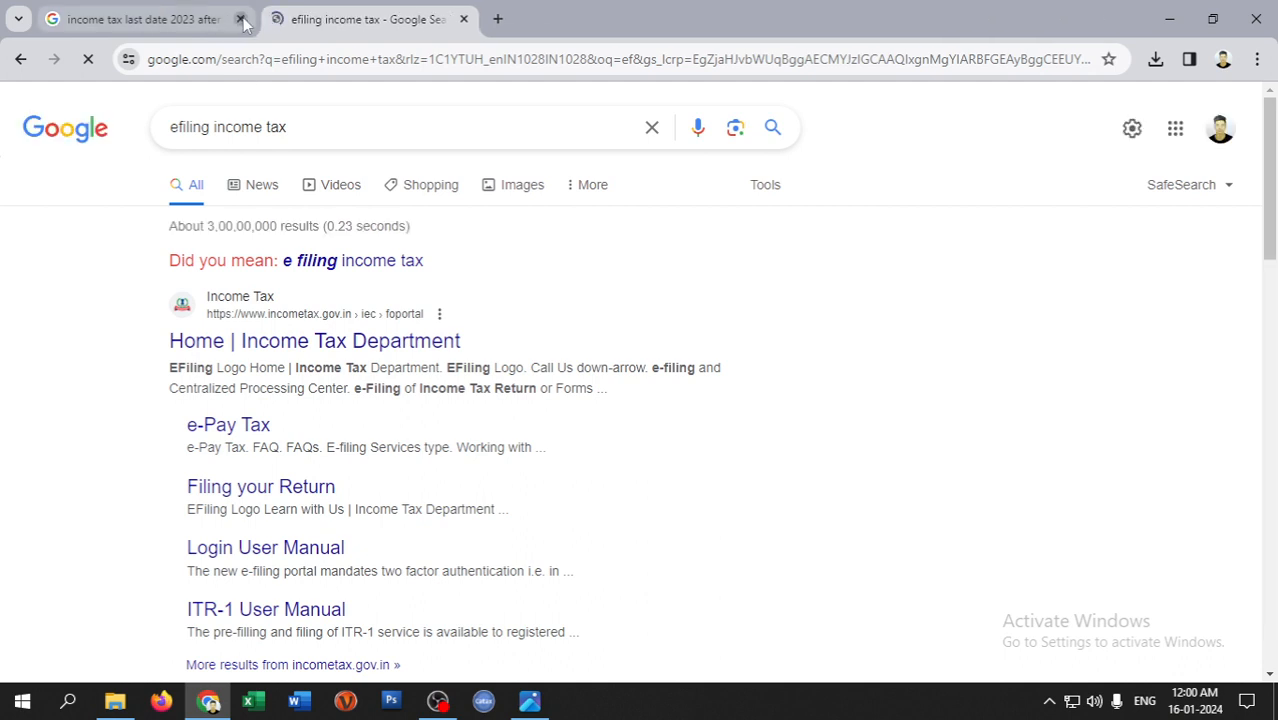
{"action": "left_click", "coordinate": [241, 19]}
{"action": "left_click", "coordinate": [267, 343]}
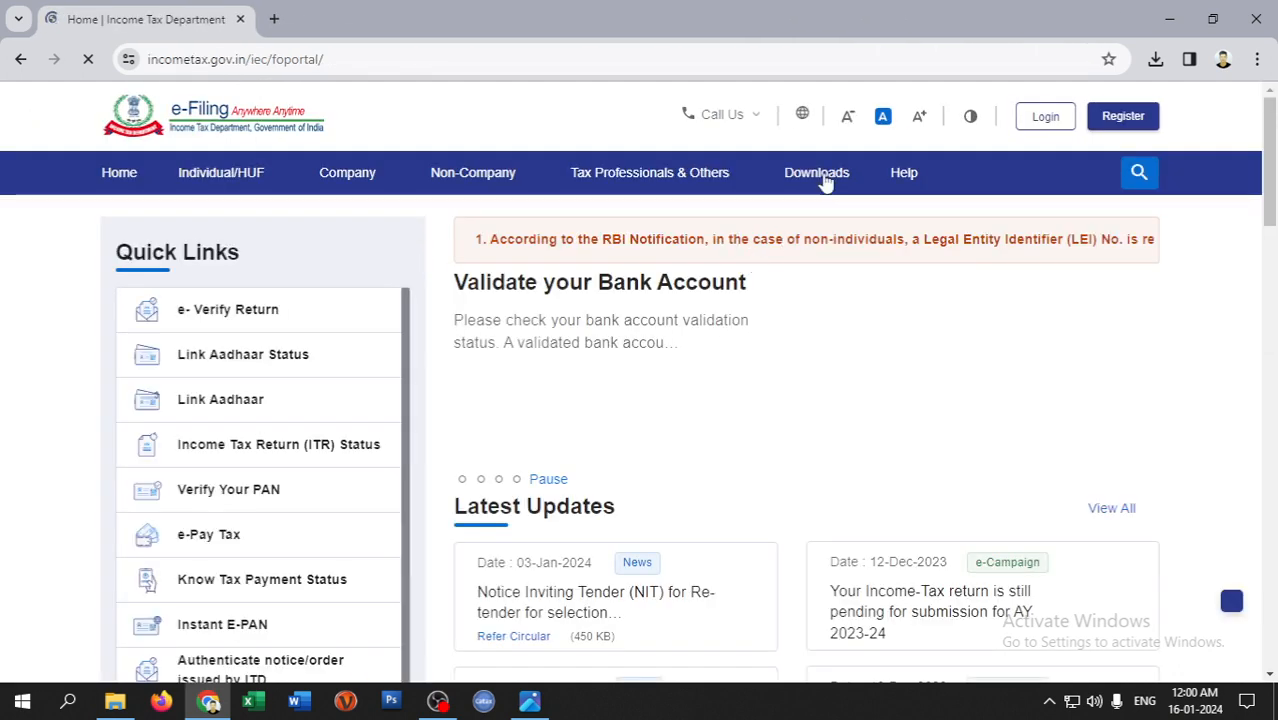
- Open the e-Filing portal's Downloads page and dismiss the TaxGenie popup
{"action": "left_click", "coordinate": [826, 176]}
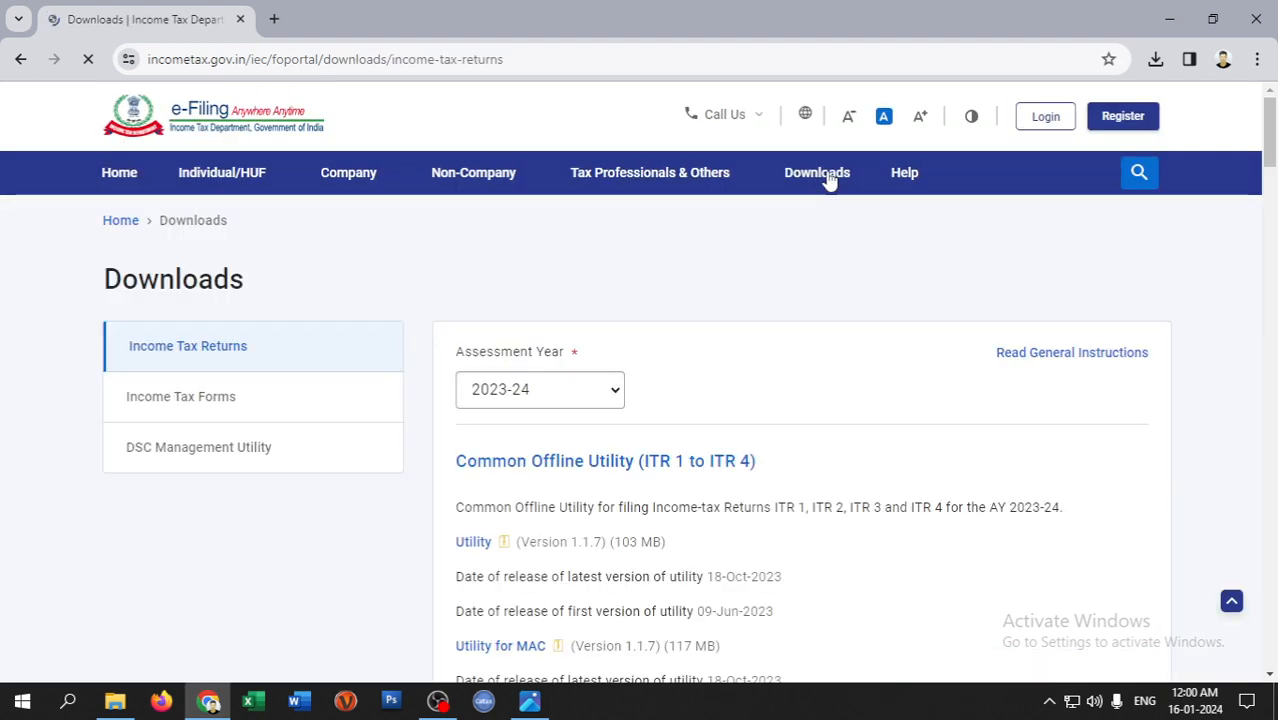
{"action": "scroll", "coordinate": [700, 330], "scroll_direction": "down", "scroll_amount": 1}
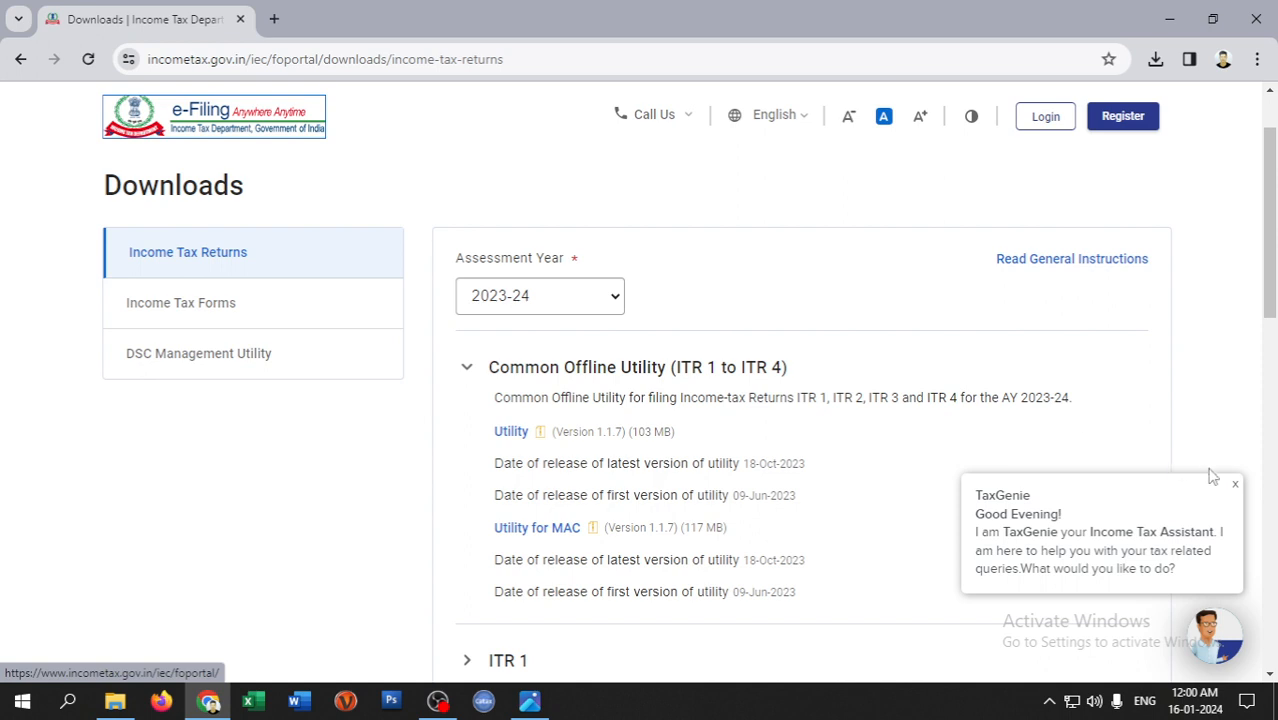
{"action": "left_click", "coordinate": [1236, 490]}
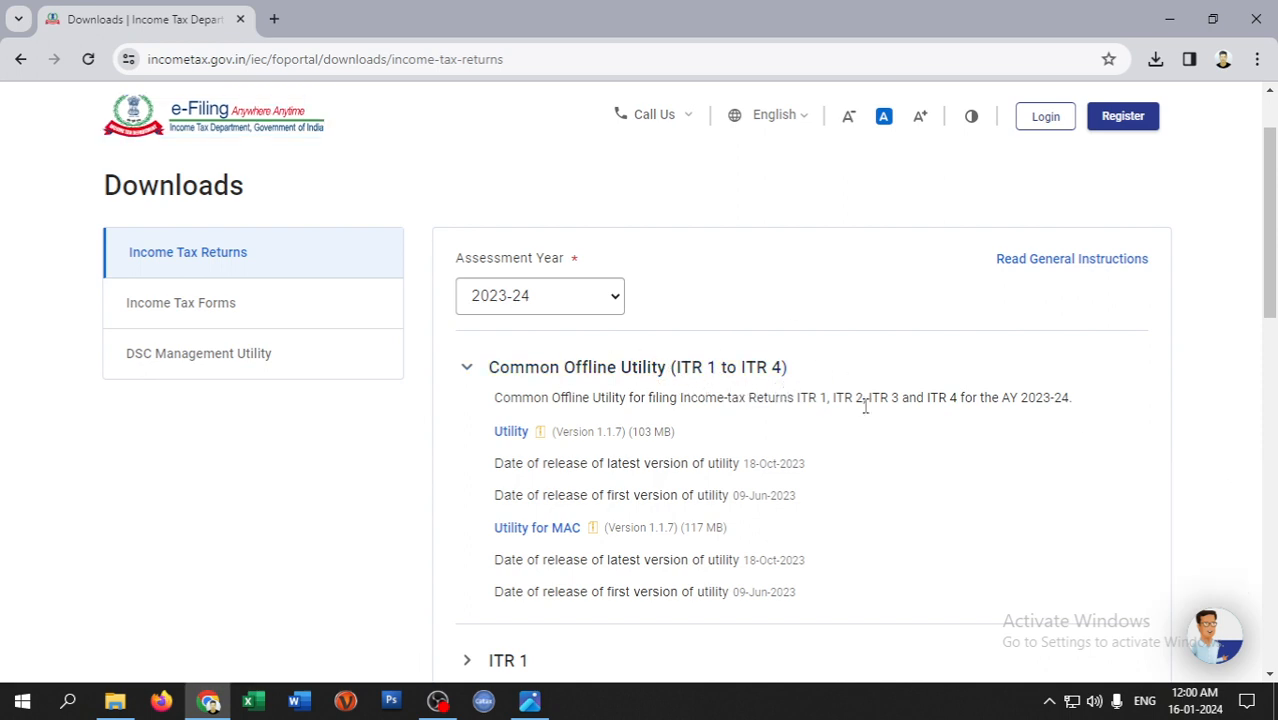
- Expand the ITR 4 download section and show the Downloads folder in File Explorer
{"action": "scroll", "coordinate": [998, 410], "scroll_direction": "down", "scroll_amount": 4}
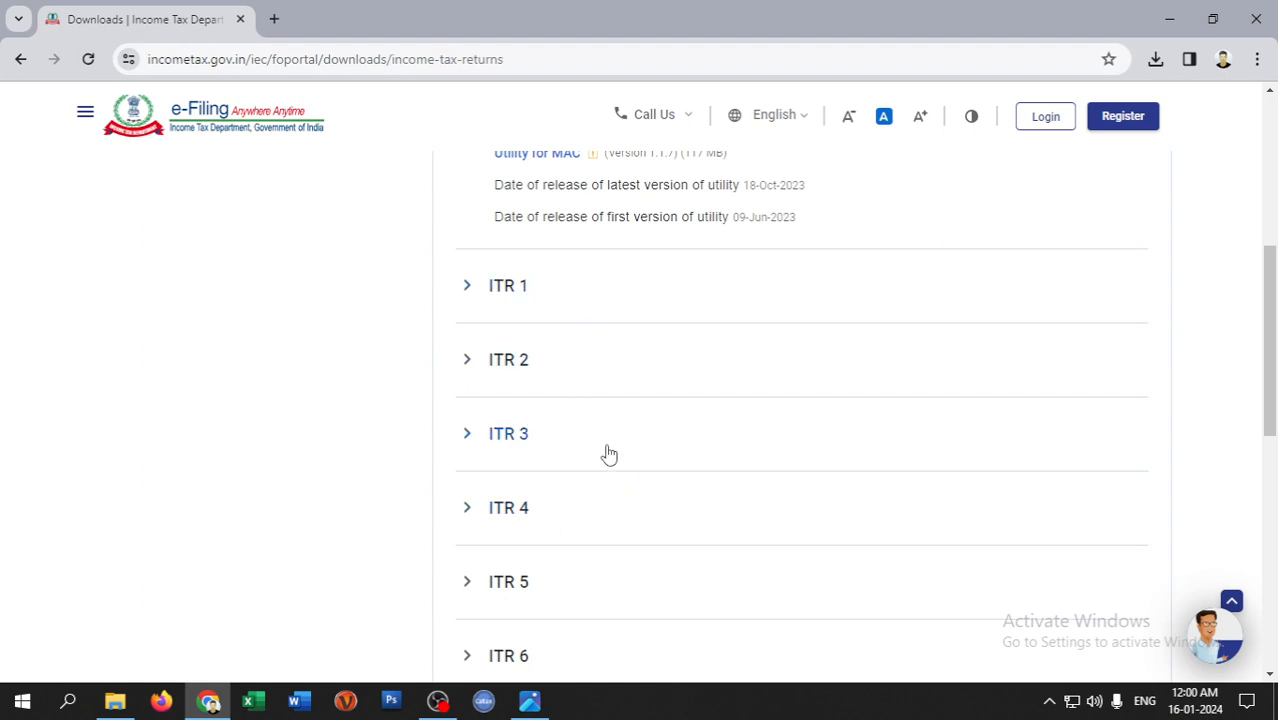
{"action": "scroll", "coordinate": [609, 455], "scroll_direction": "down", "scroll_amount": 1}
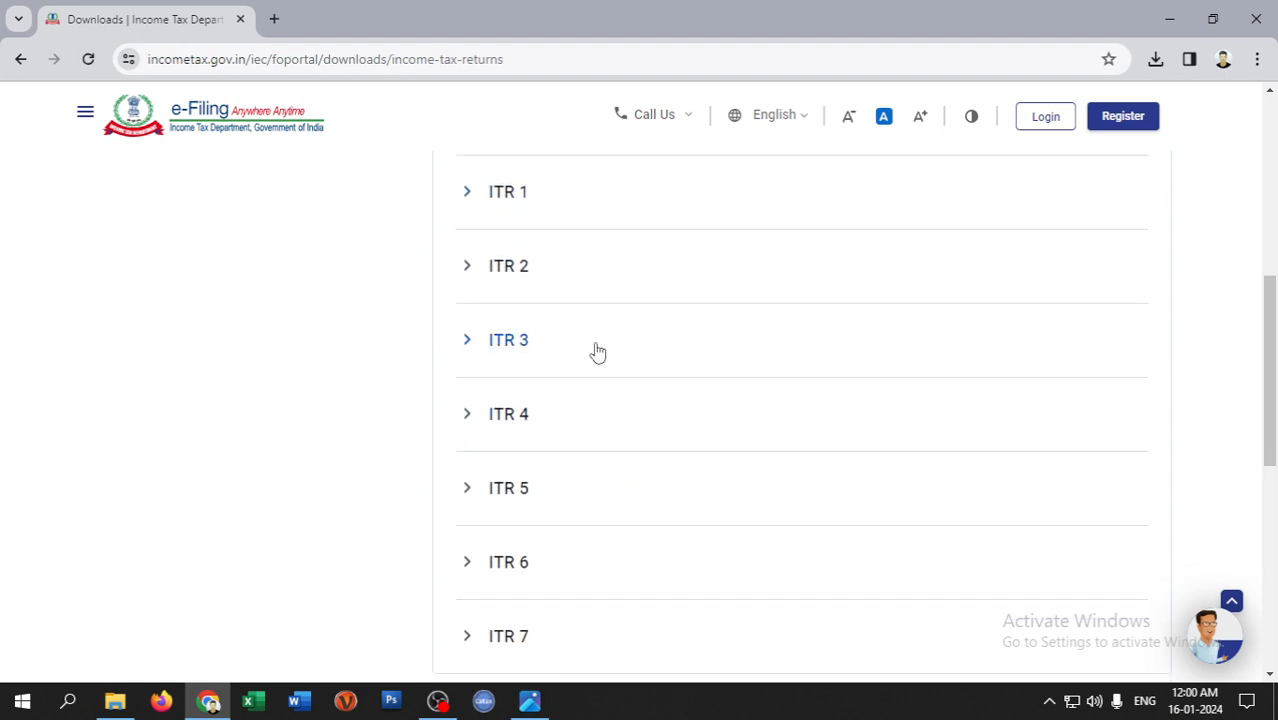
{"action": "left_click", "coordinate": [525, 422]}
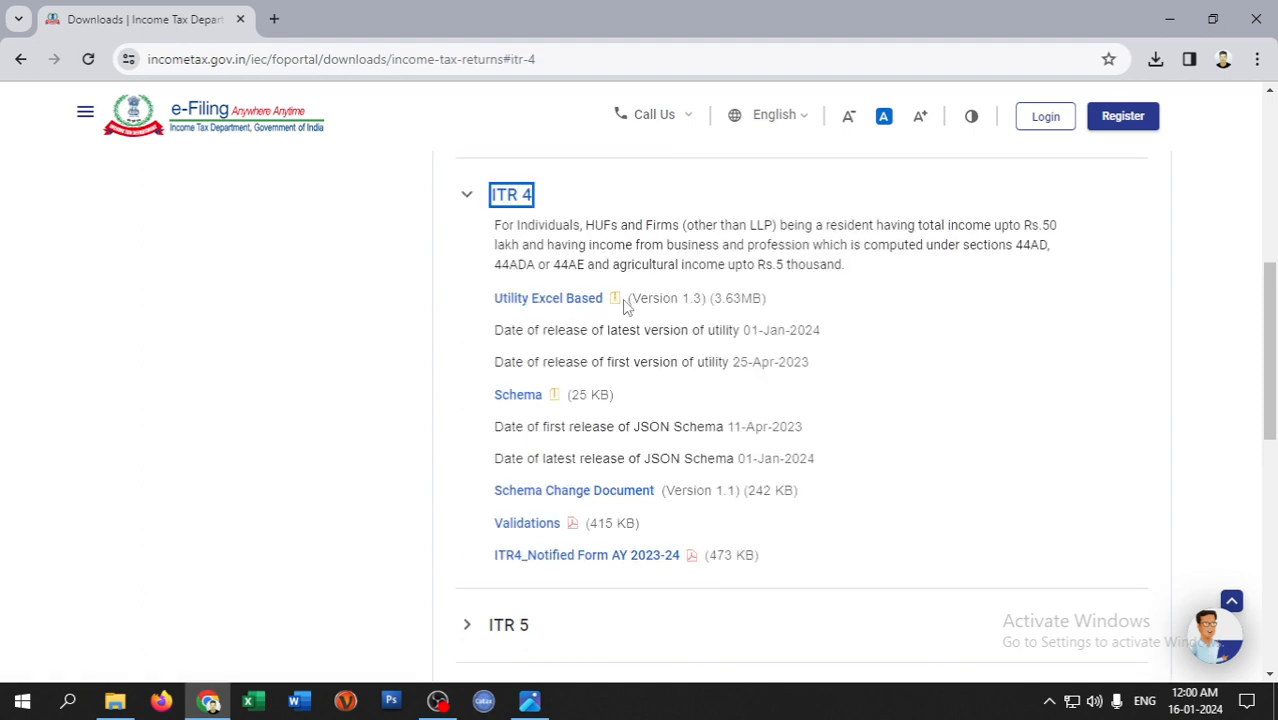
{"action": "left_click", "coordinate": [124, 706]}
{"action": "left_click", "coordinate": [140, 241]}
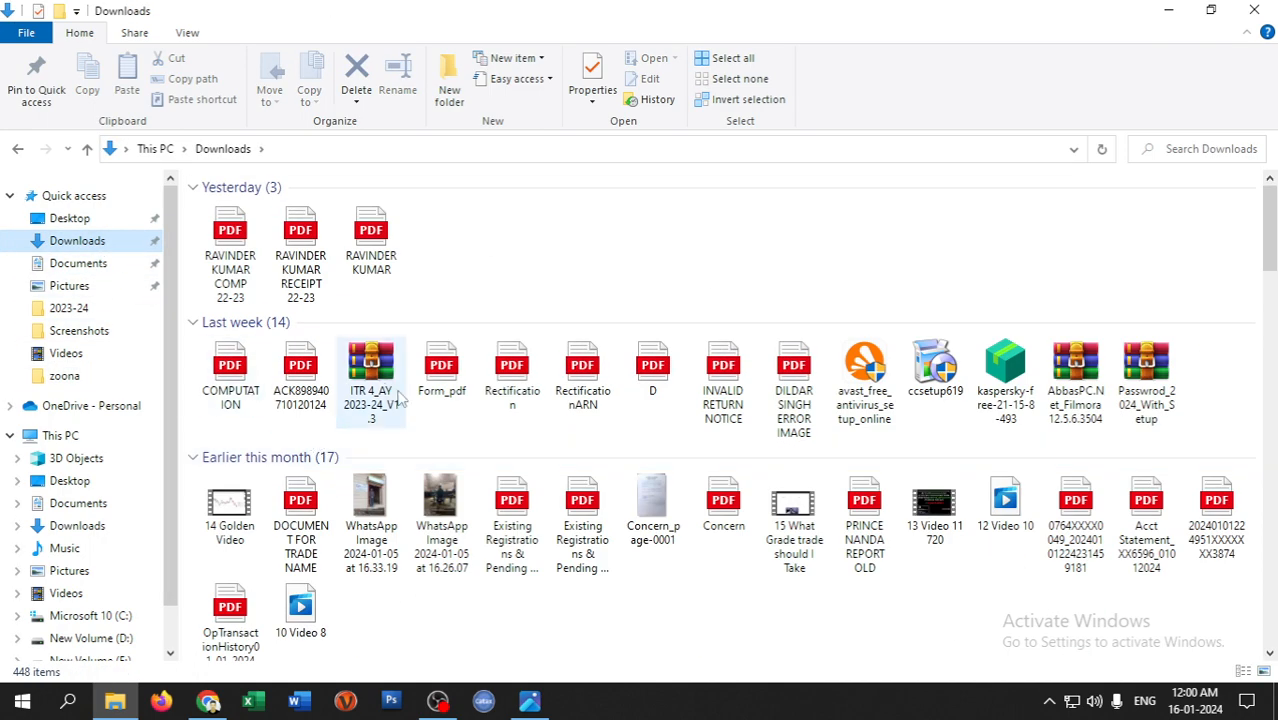
- Inspect the downloaded ITR 4 zip's contents in WinRAR, then close it
{"action": "left_click", "coordinate": [382, 392]}
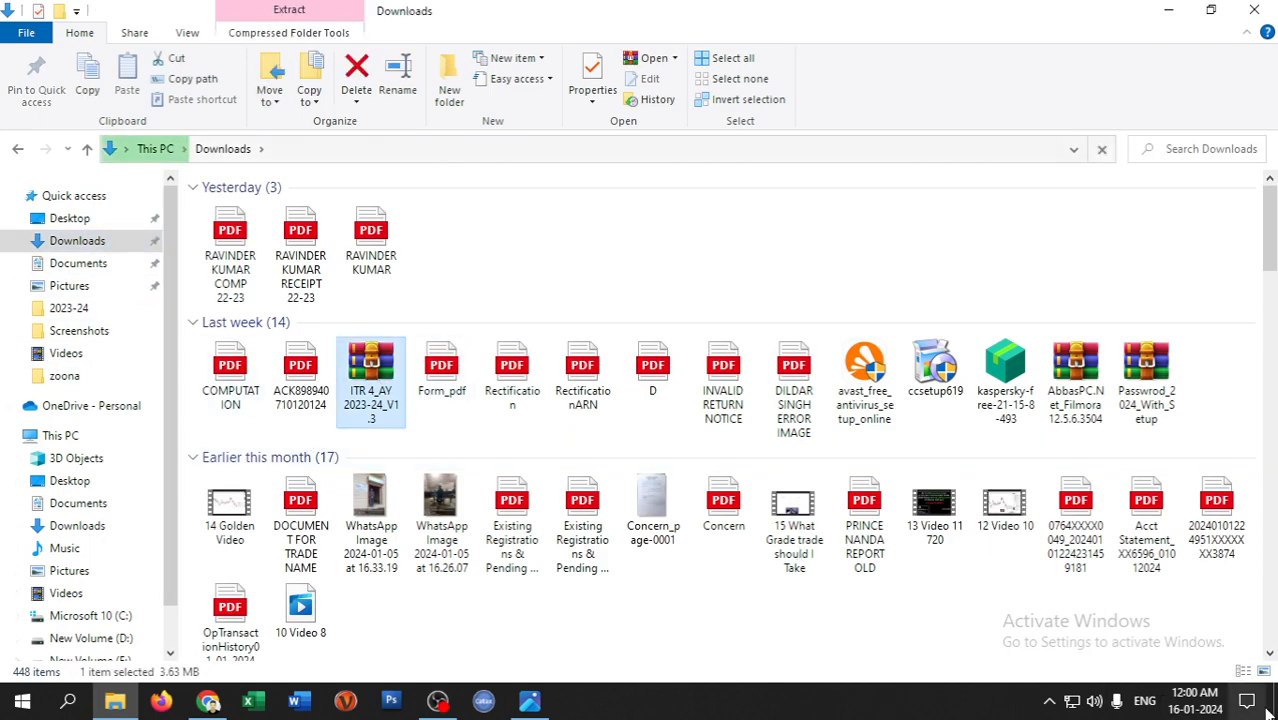
{"action": "double_click", "coordinate": [372, 397]}
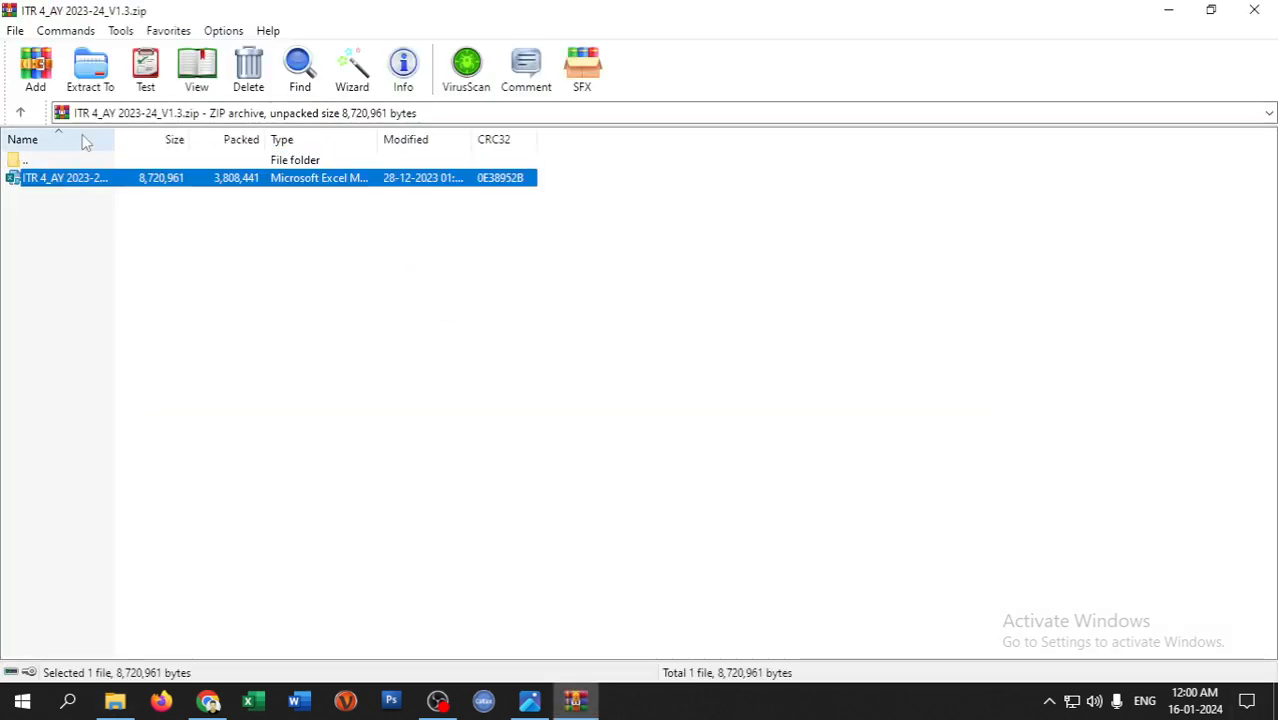
{"action": "left_click", "coordinate": [1254, 10]}
- Clear the desktop, launch the ITR 4_AY 2023-24_V1.3 Excel utility, and return to Chrome
{"action": "left_click", "coordinate": [1160, 16]}
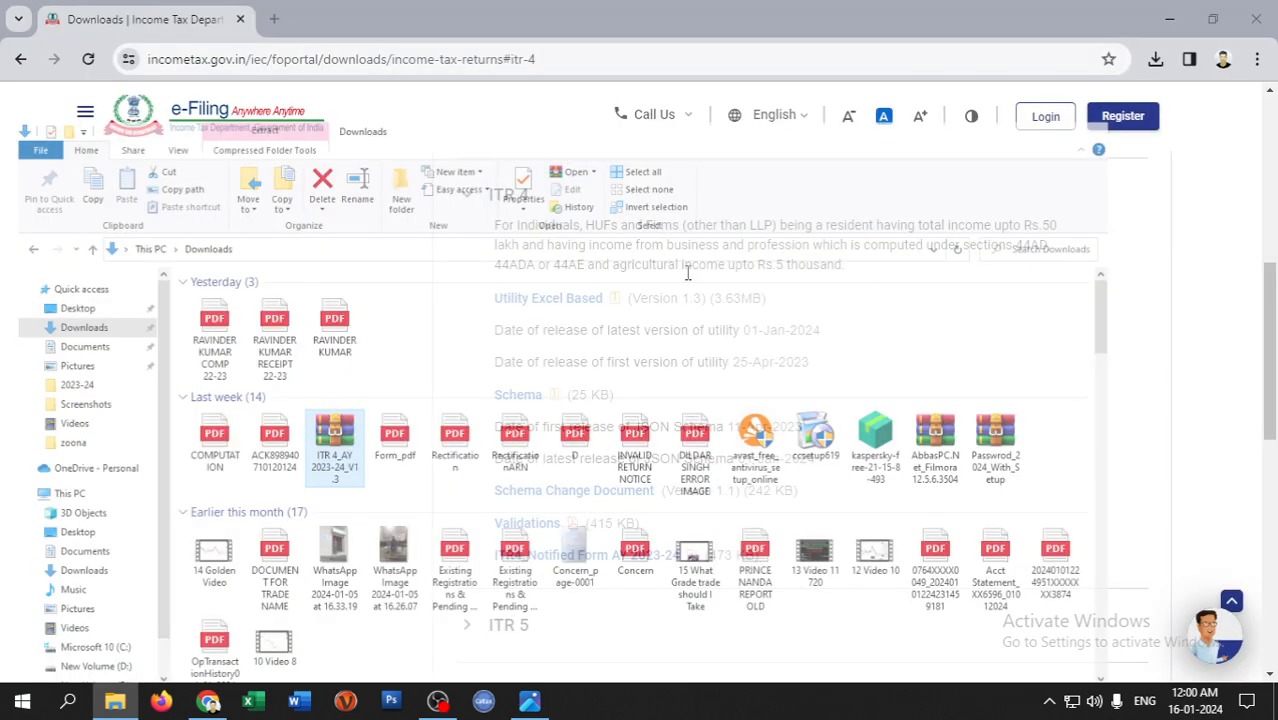
{"action": "left_click", "coordinate": [1170, 22]}
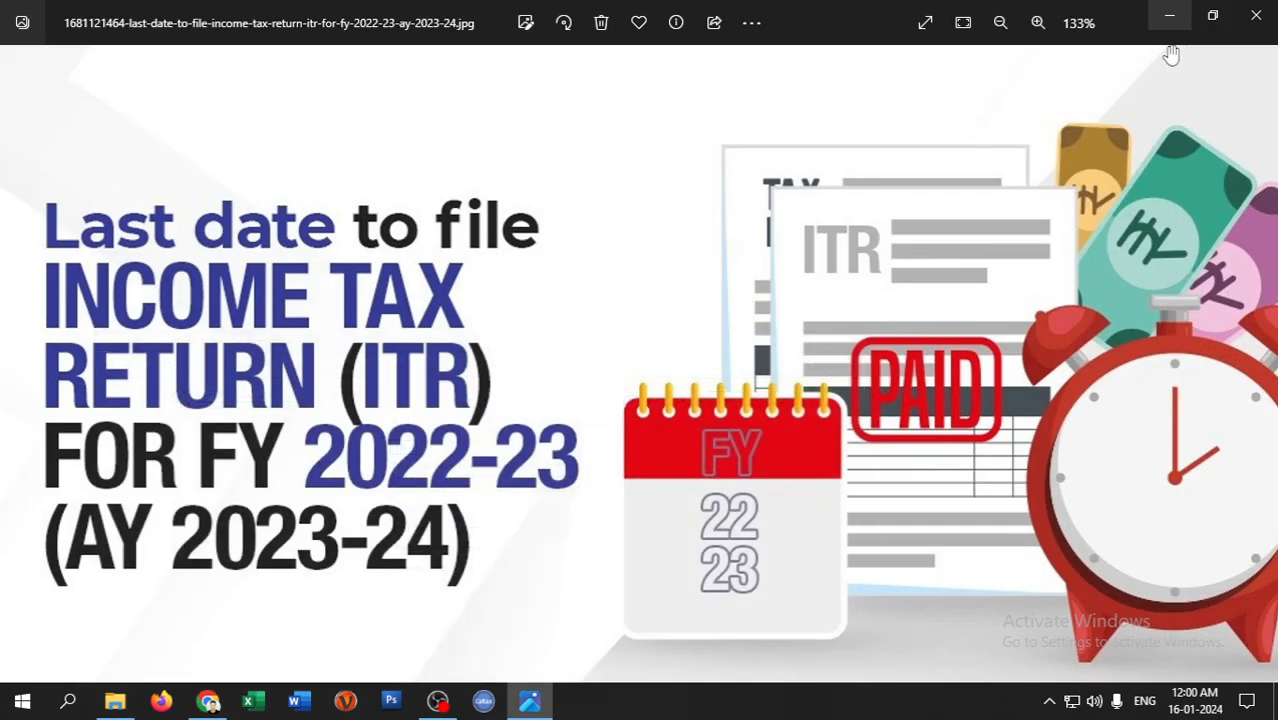
{"action": "left_click", "coordinate": [1170, 12]}
{"action": "left_click", "coordinate": [1172, 12]}
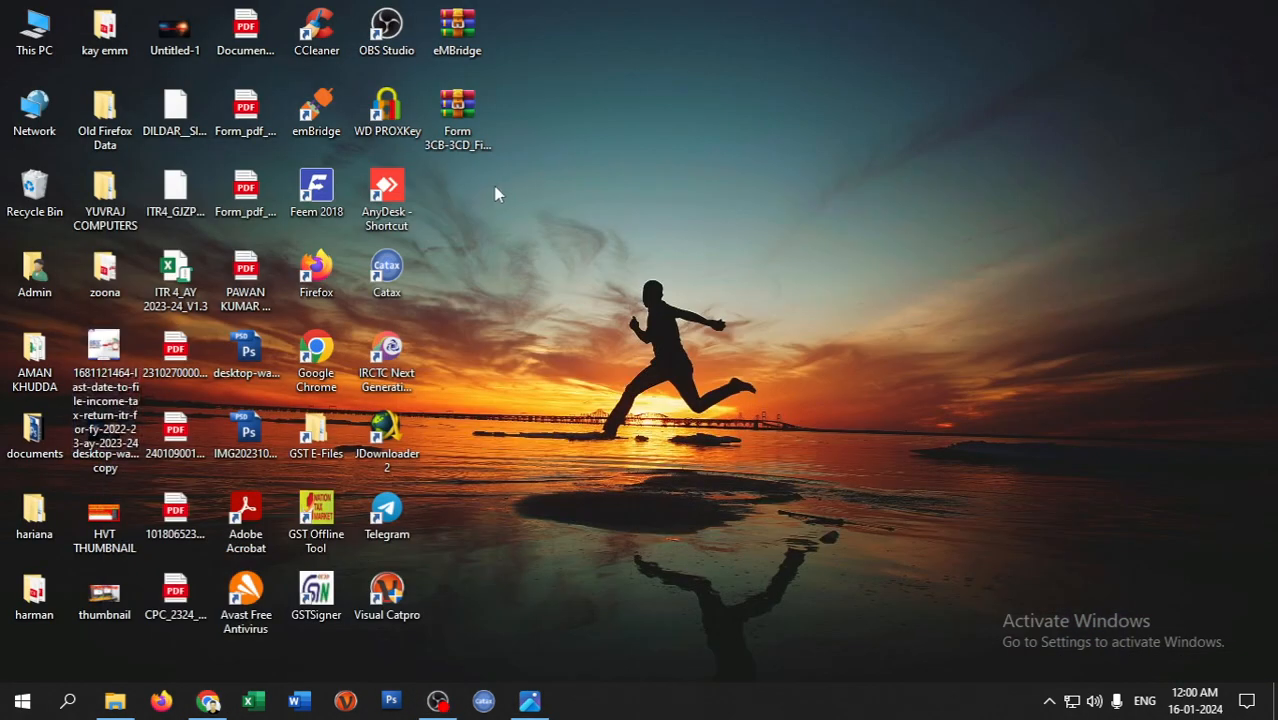
{"action": "double_click", "coordinate": [195, 285]}
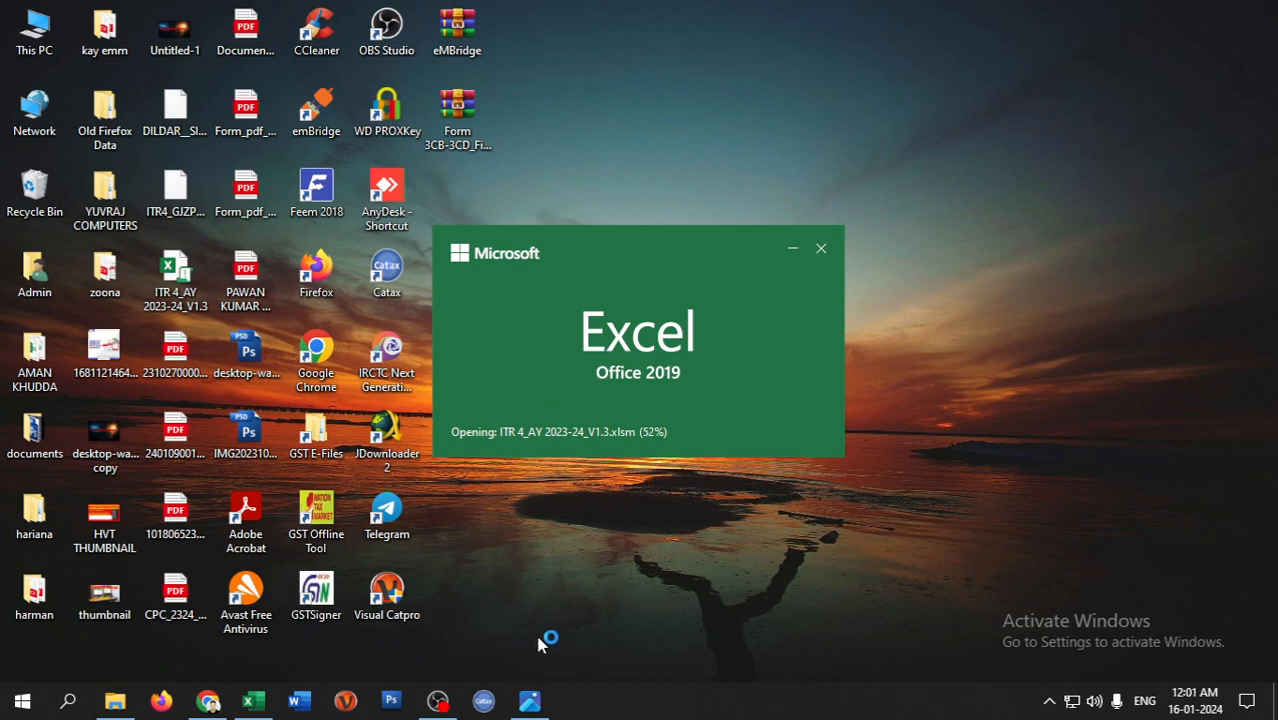
{"action": "left_click", "coordinate": [209, 701]}
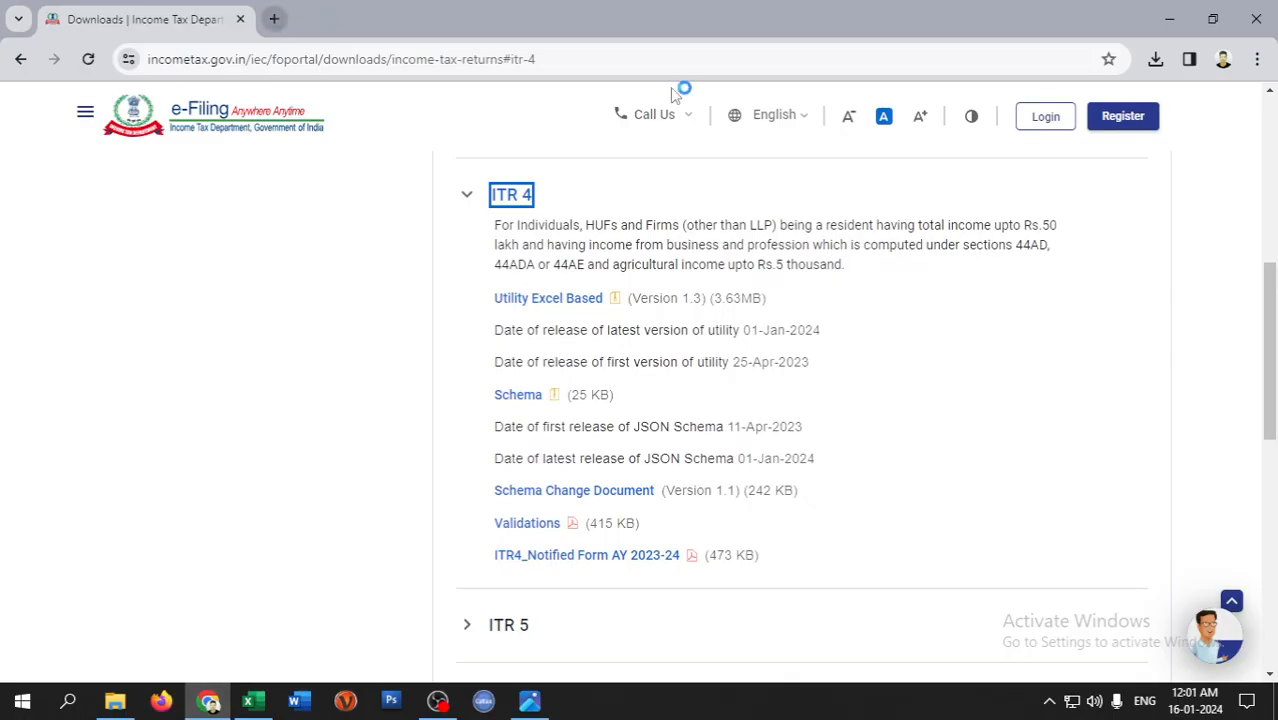
- Log in to the e-Filing portal with the PAN user ID and account password
{"action": "scroll", "coordinate": [788, 280], "scroll_direction": "up", "scroll_amount": 5}
{"action": "left_click", "coordinate": [1045, 116]}
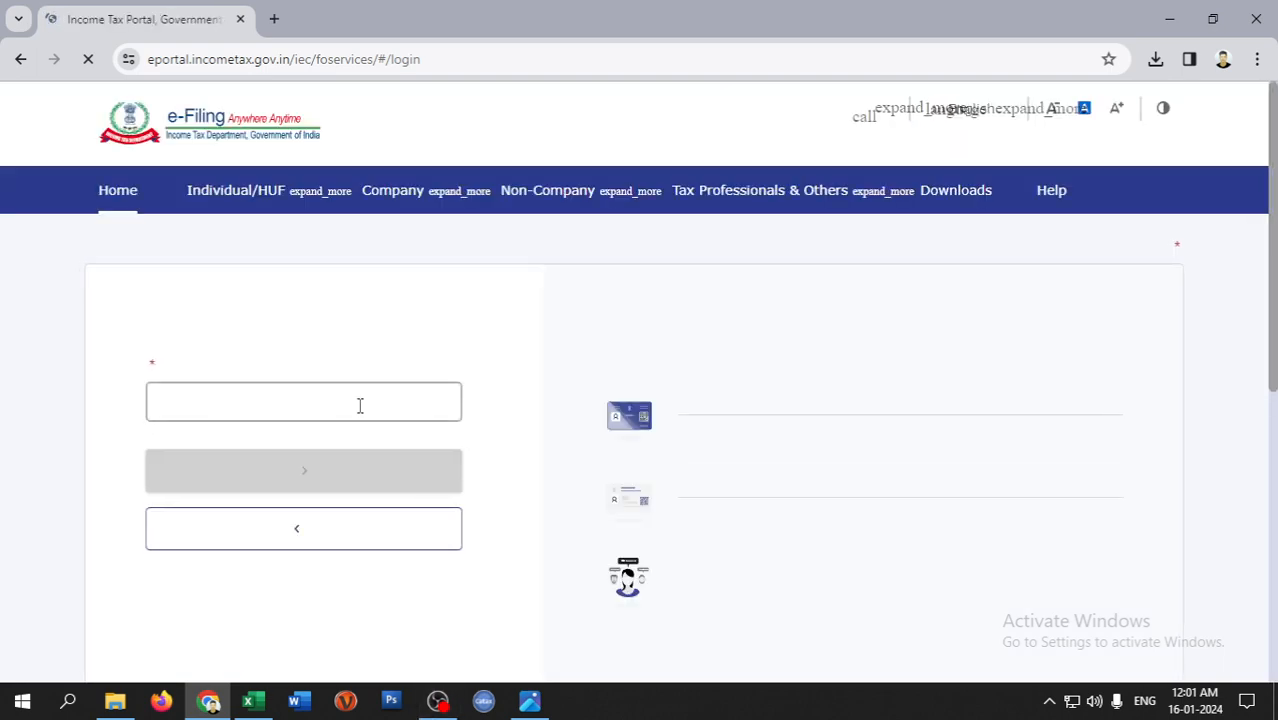
{"action": "left_click", "coordinate": [357, 434]}
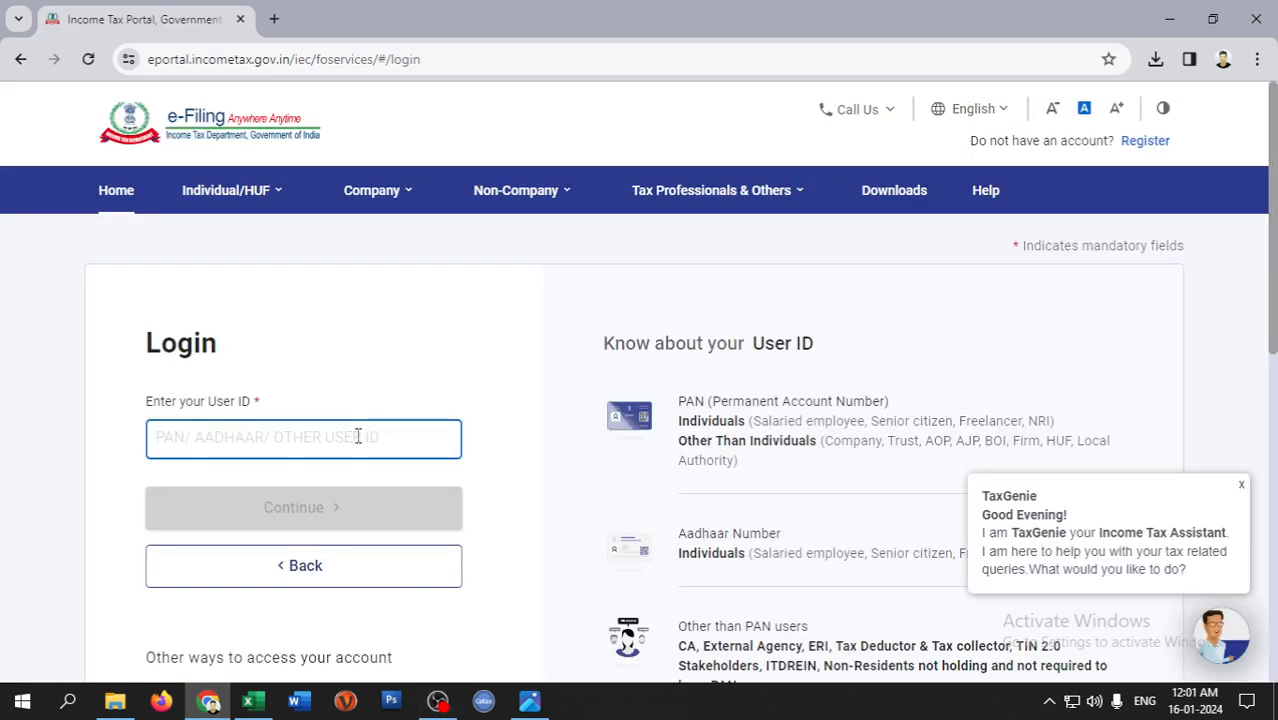
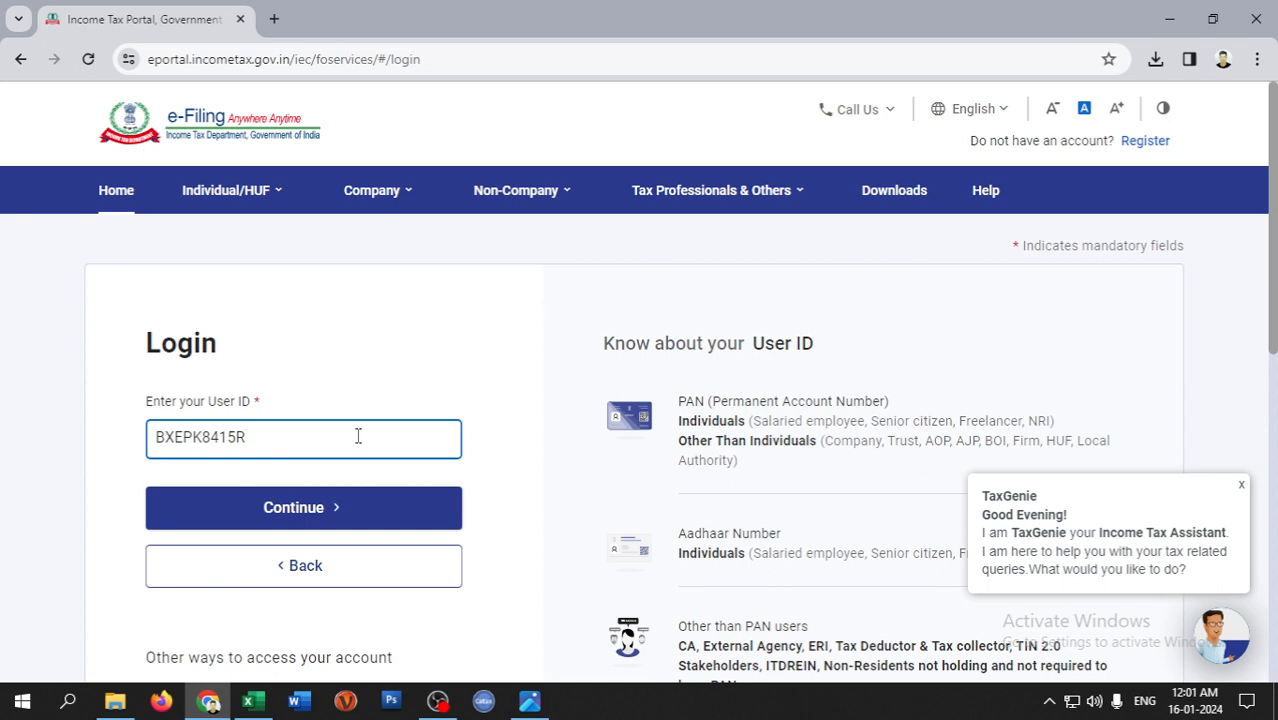
{"action": "key", "text": "Return"}
{"action": "left_click", "coordinate": [228, 524]}
{"action": "left_click", "coordinate": [239, 654]}
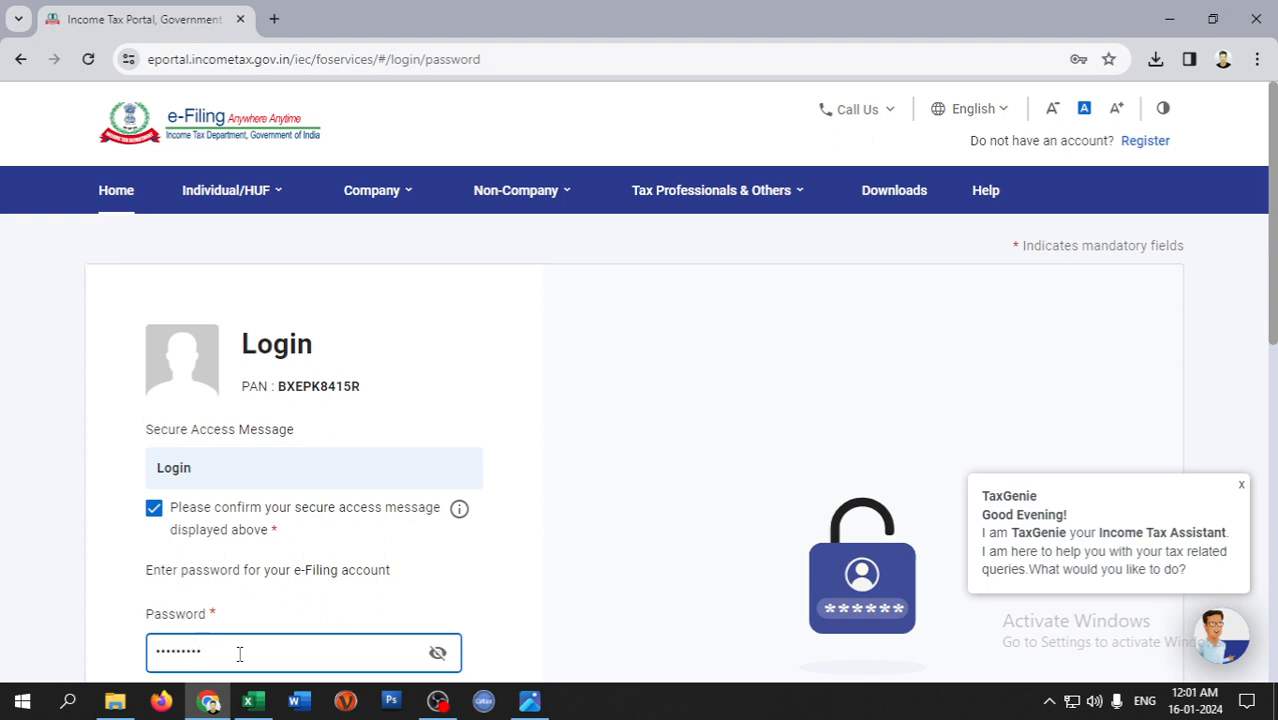
{"action": "key", "text": "Return"}
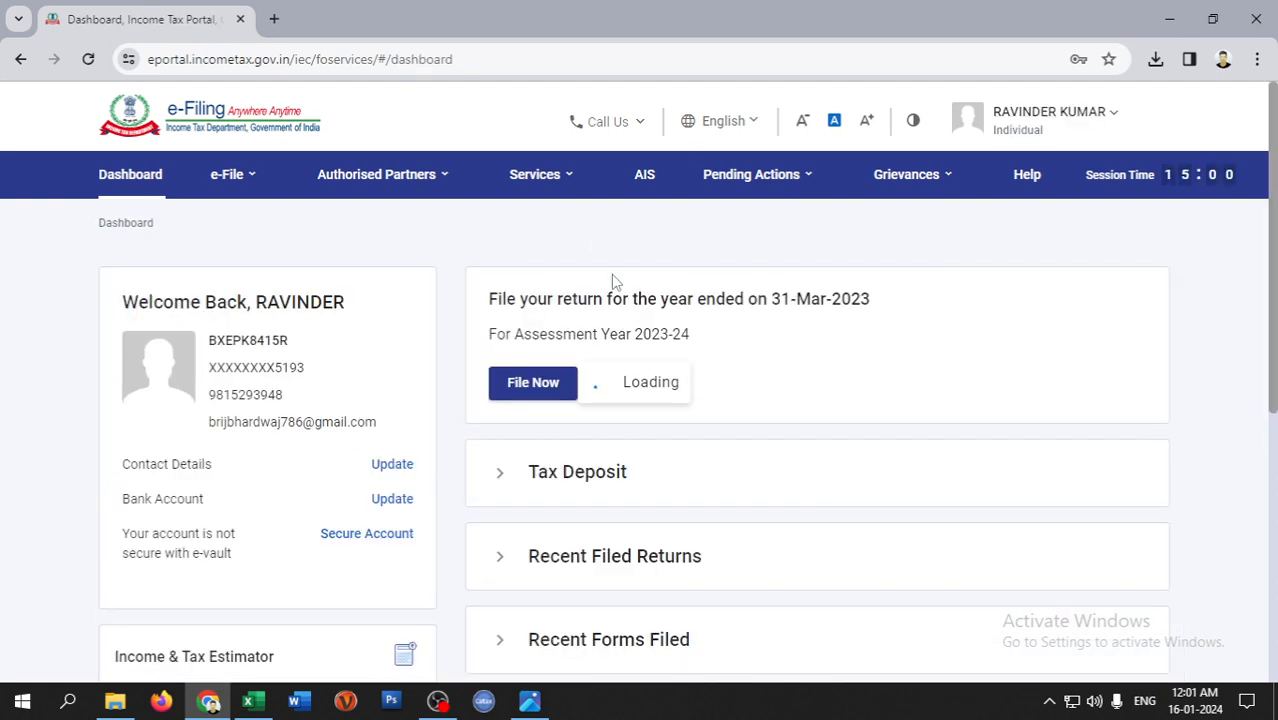
- Download the pre-filled data for assessment year 2023-24 and check recent downloads
{"action": "left_click", "coordinate": [243, 186]}
{"action": "mouse_move", "coordinate": [256, 222]}
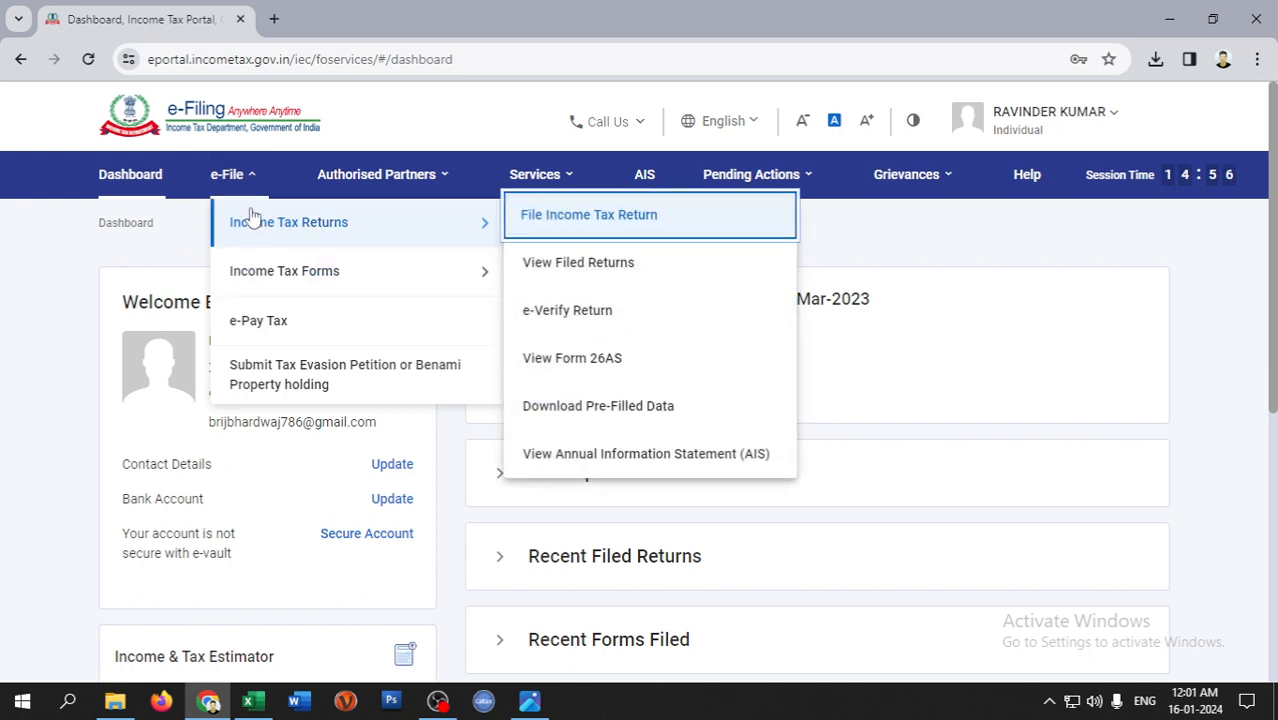
{"action": "left_click", "coordinate": [600, 408]}
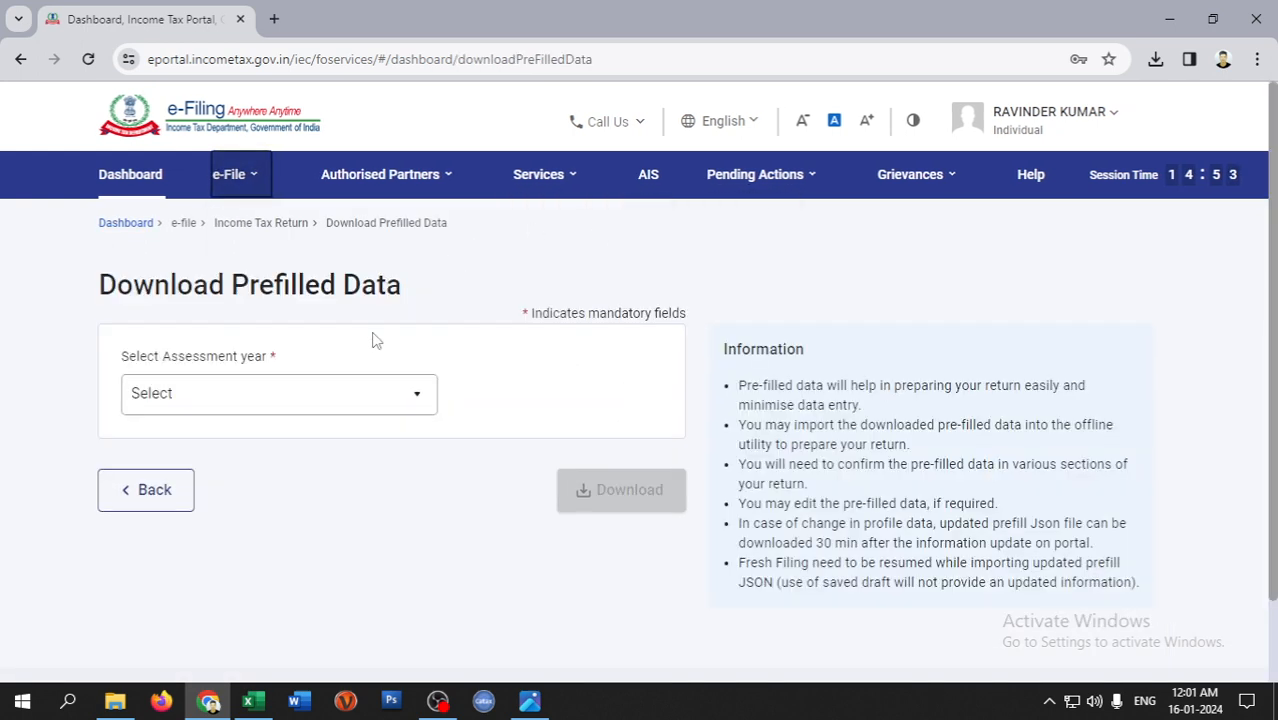
{"action": "left_click", "coordinate": [418, 399]}
{"action": "left_click", "coordinate": [218, 475]}
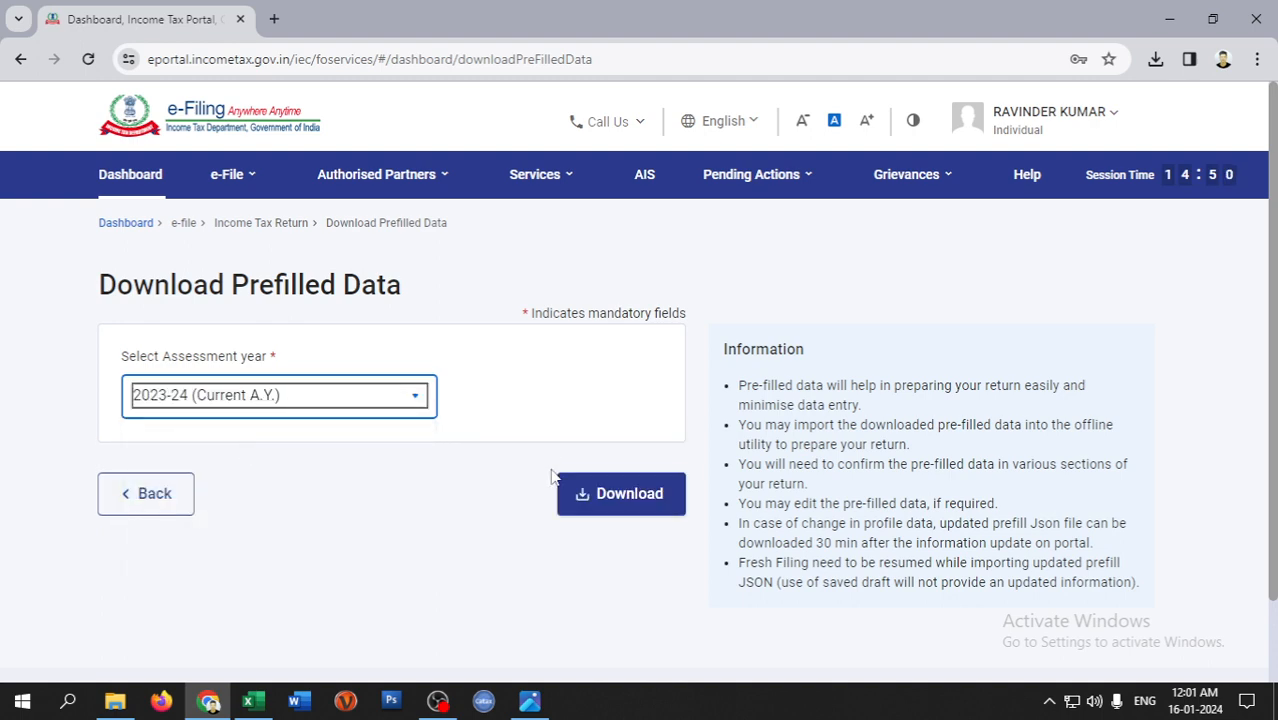
{"action": "left_click", "coordinate": [580, 491]}
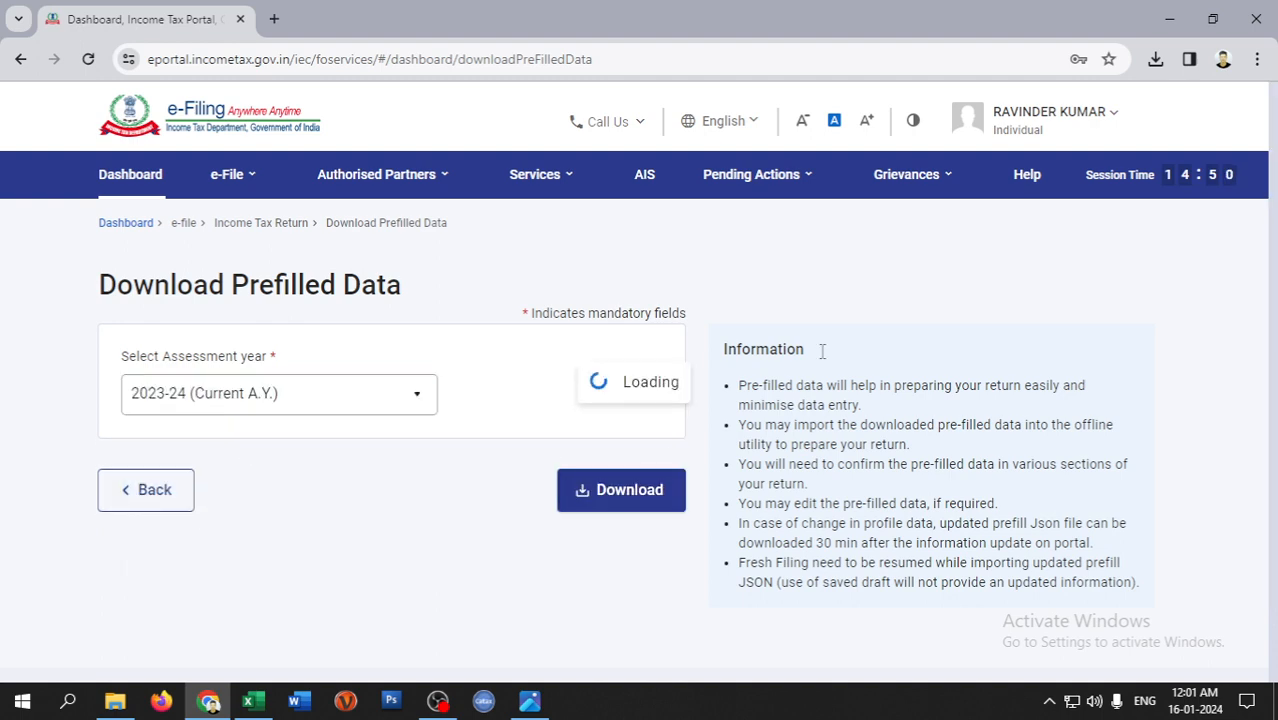
{"action": "left_click", "coordinate": [1160, 62]}
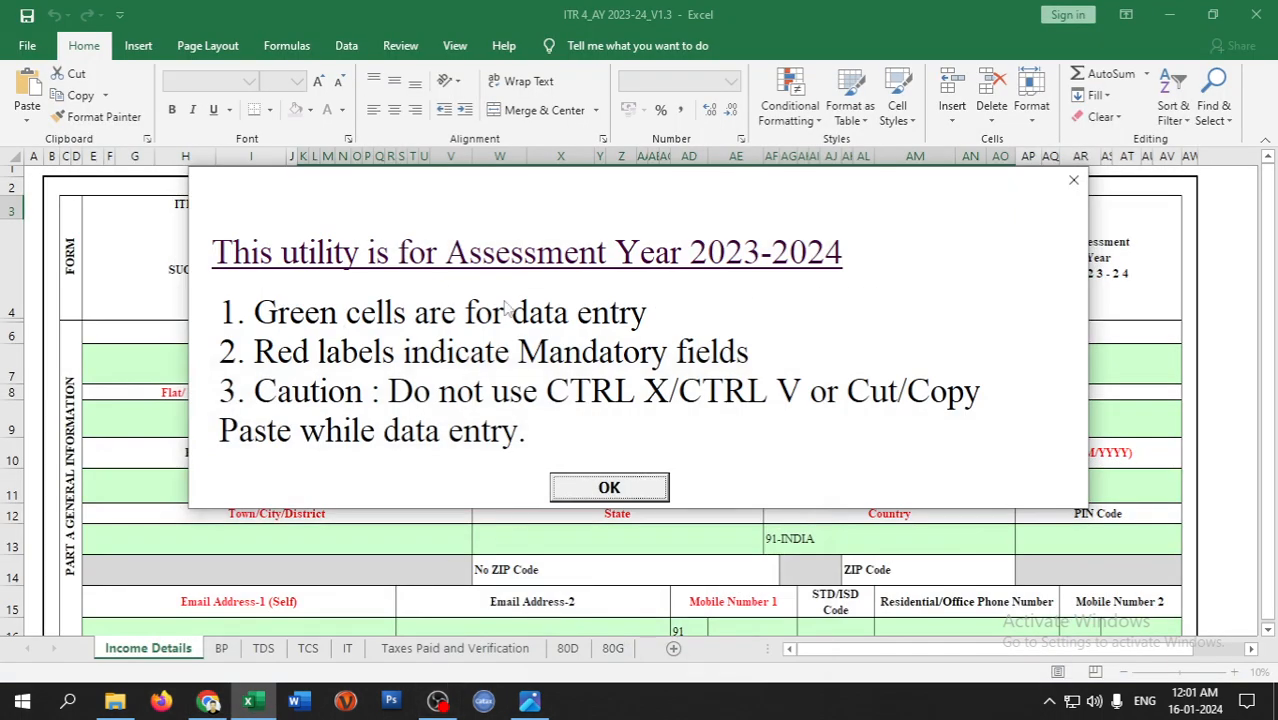
- Dismiss the assessment-year notice in the ITR-4 utility to reach the form
{"action": "left_click", "coordinate": [600, 487]}
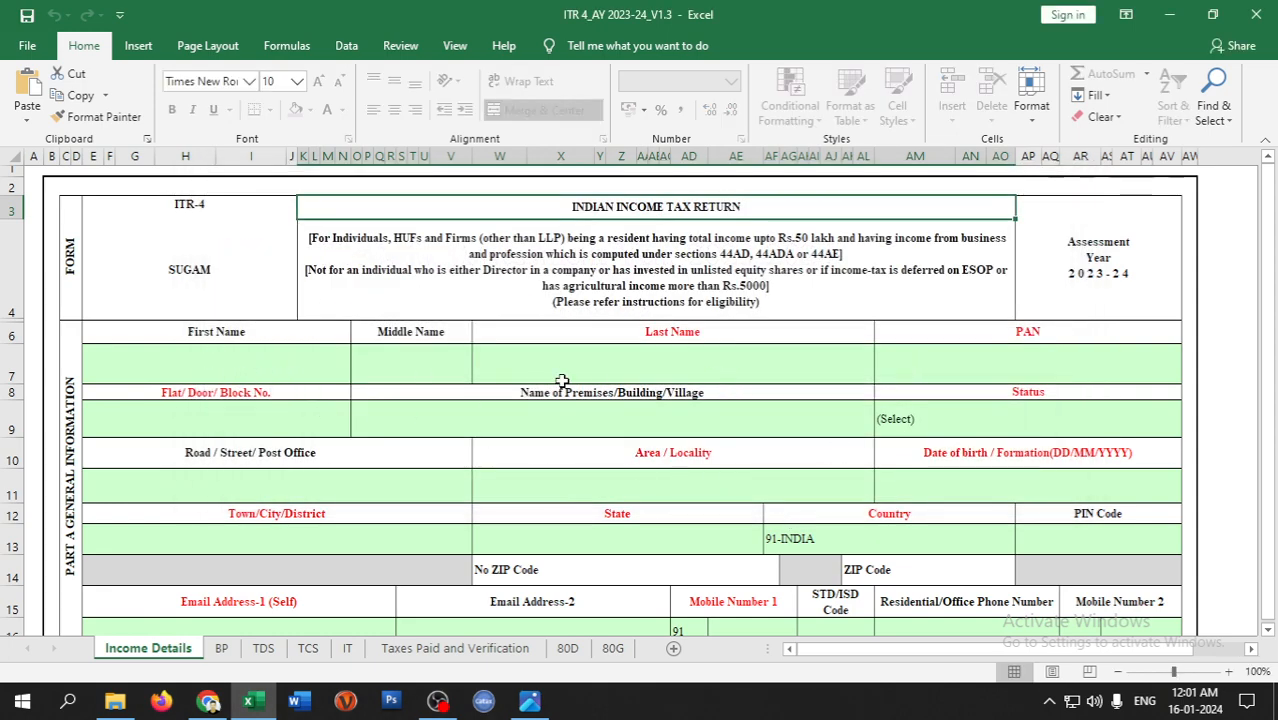
{"action": "scroll", "coordinate": [534, 367], "scroll_direction": "down", "scroll_amount": 2}
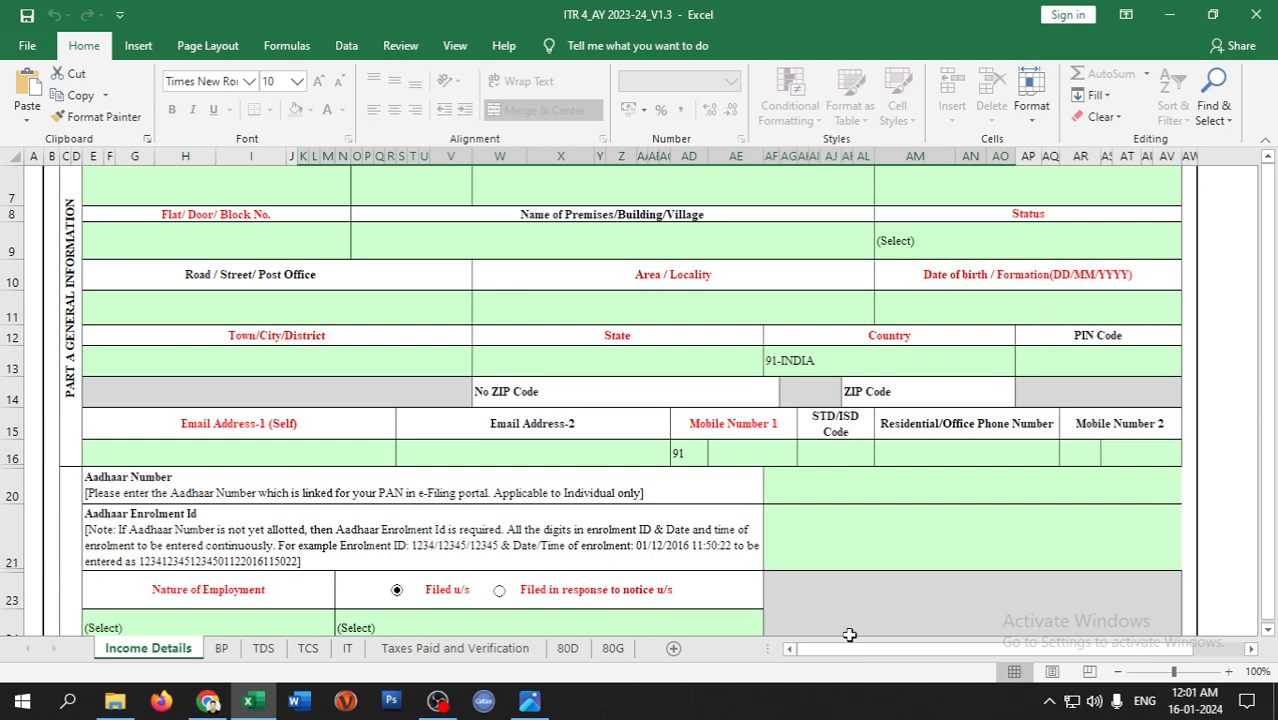
{"action": "scroll", "coordinate": [849, 634], "scroll_direction": "up", "scroll_amount": 2}
{"action": "left_click_drag", "start_coordinate": [860, 649], "coordinate": [916, 652]}
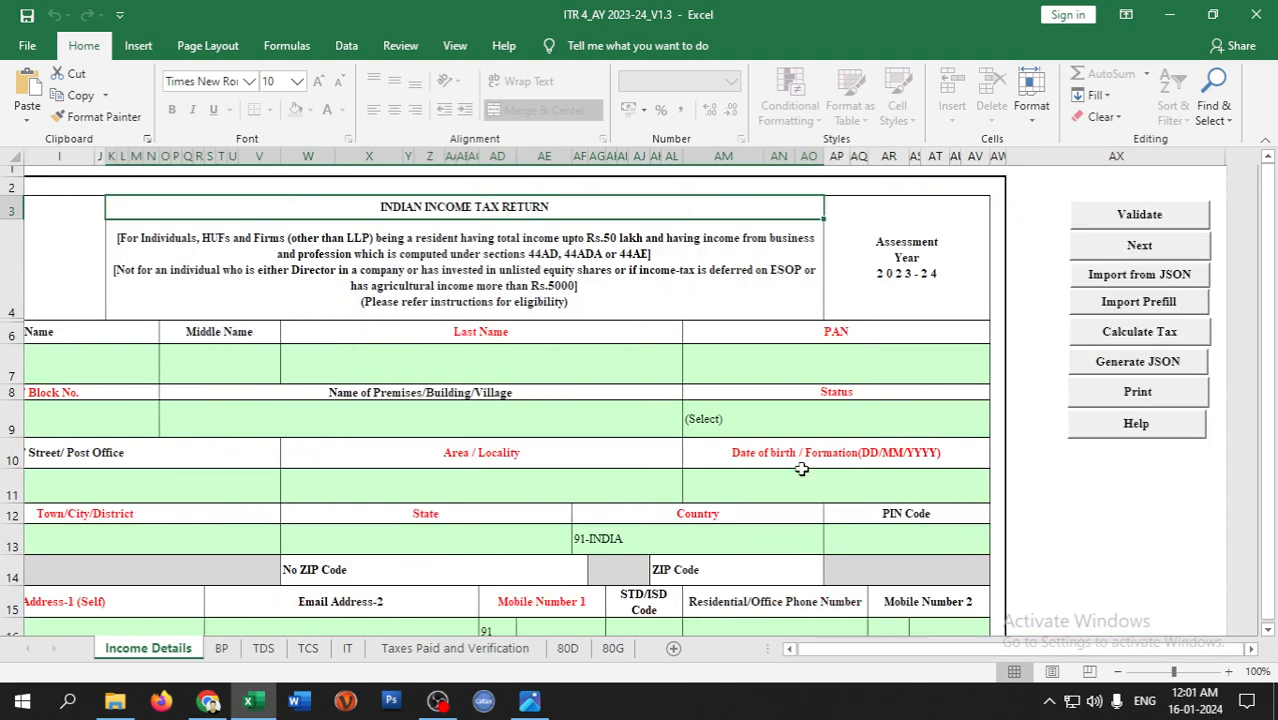
- Import the downloaded prefill JSON from the Downloads folder via Import Prefill
{"action": "left_click", "coordinate": [1112, 310]}
{"action": "left_click", "coordinate": [620, 548]}
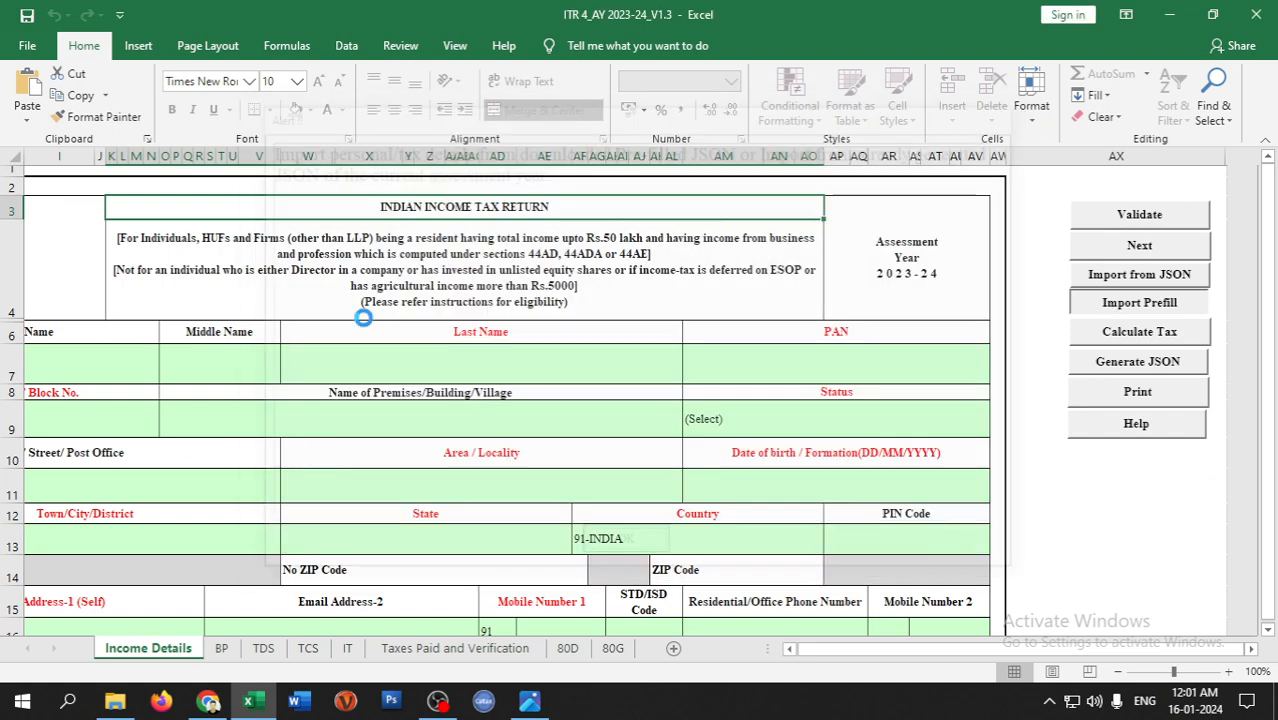
{"action": "scroll", "coordinate": [100, 250], "scroll_direction": "up", "scroll_amount": 2}
{"action": "scroll", "coordinate": [100, 220], "scroll_direction": "up", "scroll_amount": 3}
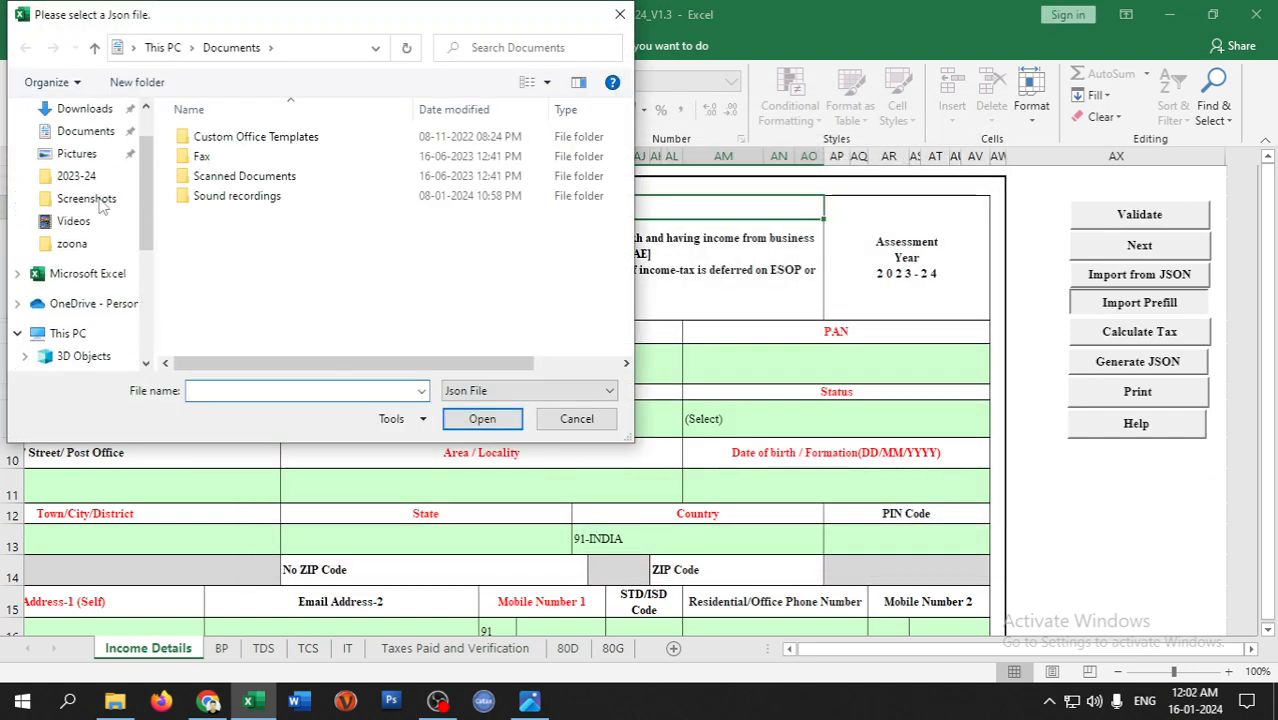
{"action": "left_click", "coordinate": [84, 168]}
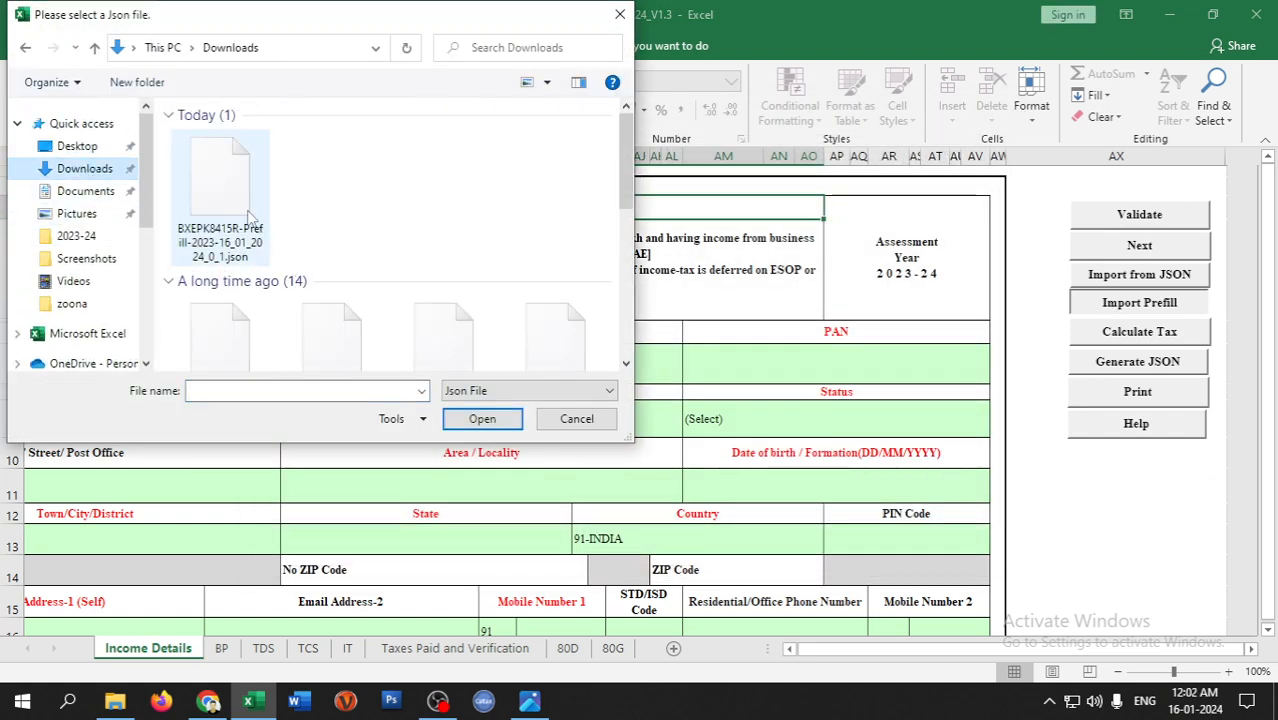
{"action": "double_click", "coordinate": [210, 218]}
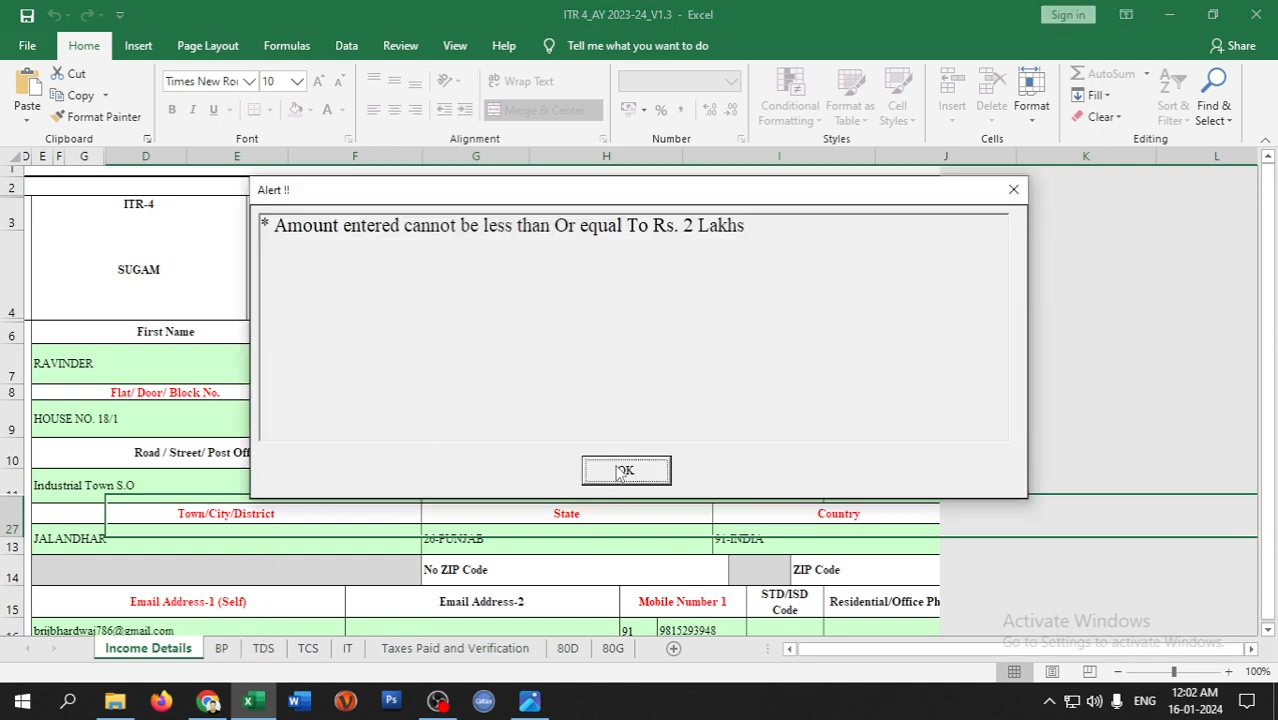
- Dismiss the Rs. 2 Lakhs amount alert and scroll the Income Details sheet to the filing section
{"action": "left_click", "coordinate": [626, 470]}
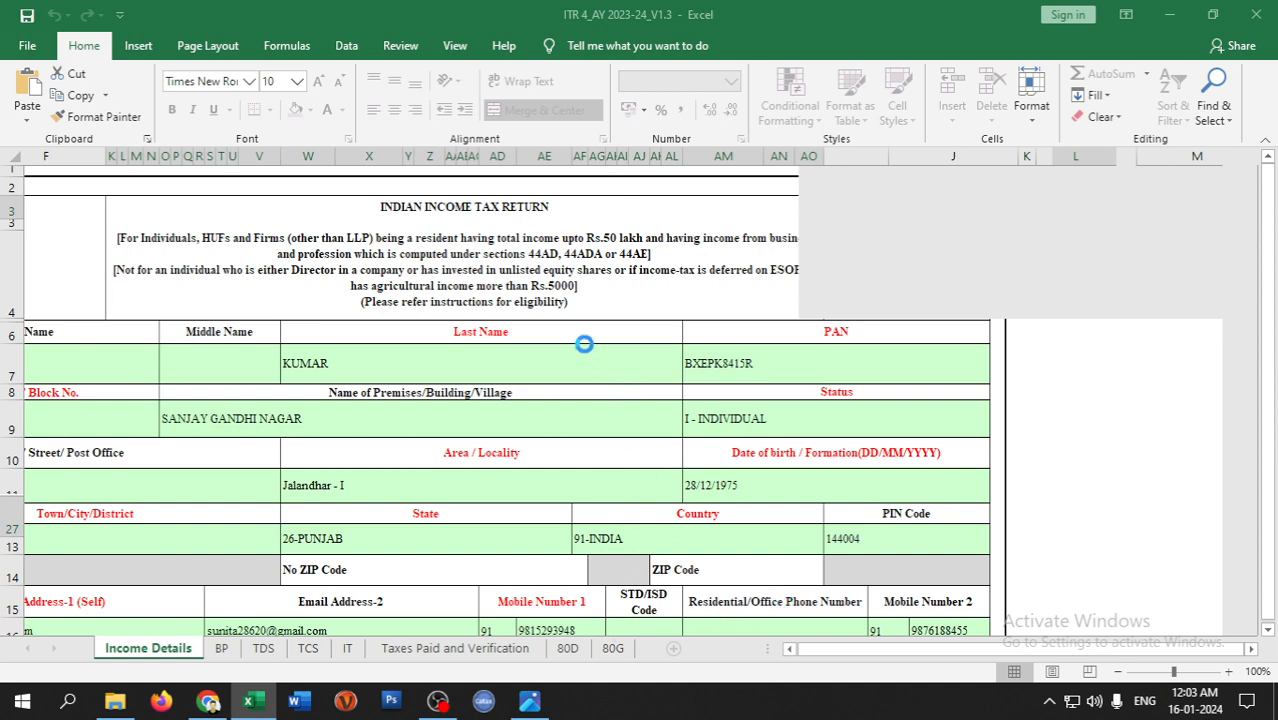
{"action": "left_click", "coordinate": [440, 702]}
{"action": "left_click", "coordinate": [1255, 509]}
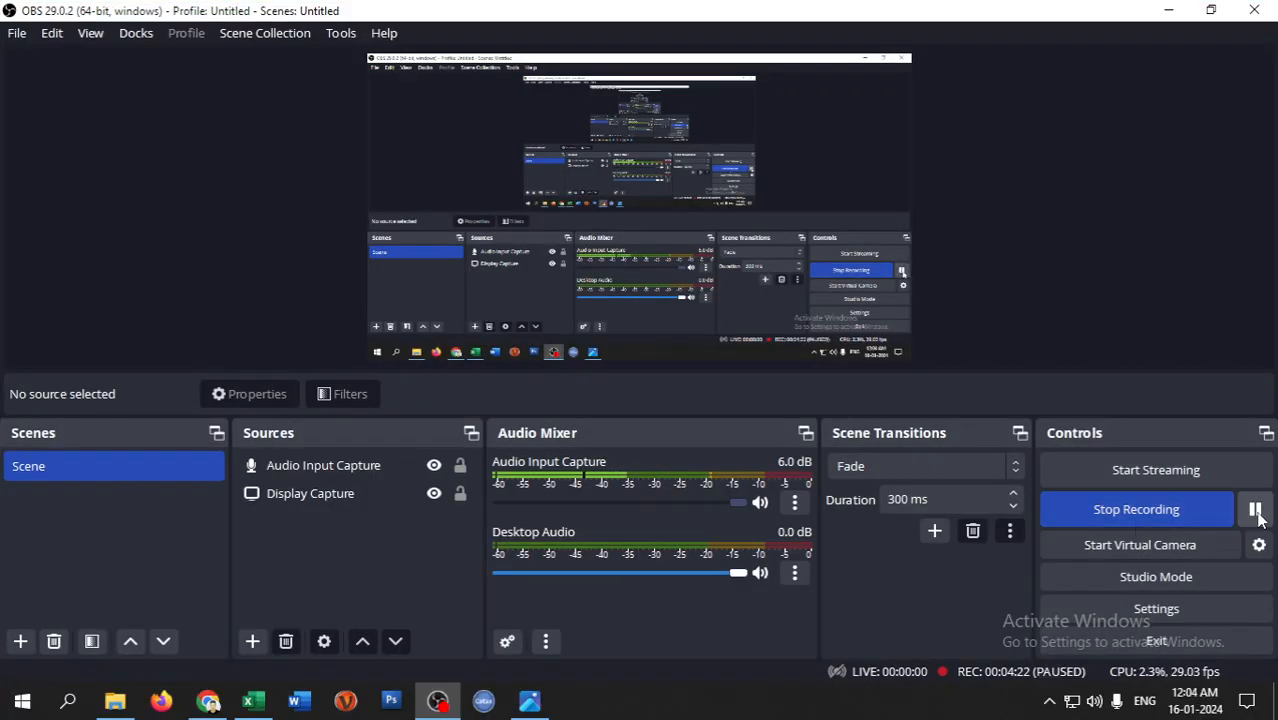
{"action": "left_click", "coordinate": [253, 701]}
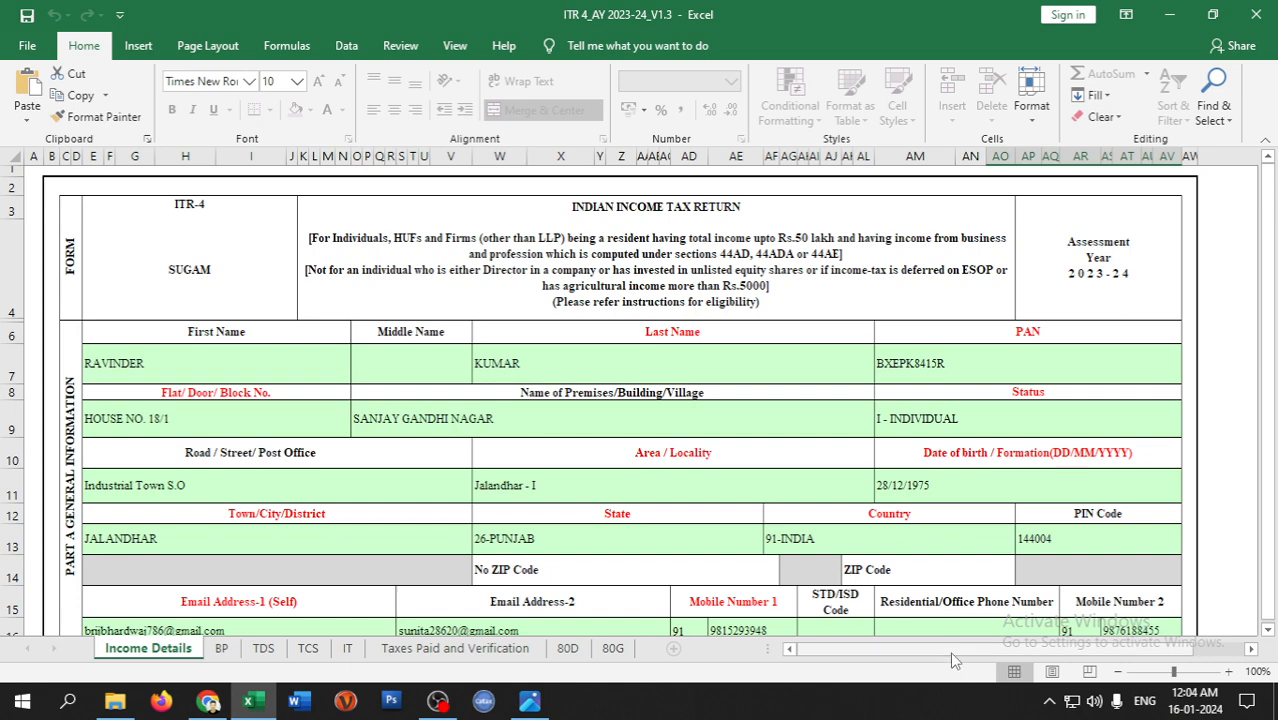
{"action": "left_click_drag", "start_coordinate": [975, 647], "coordinate": [921, 648]}
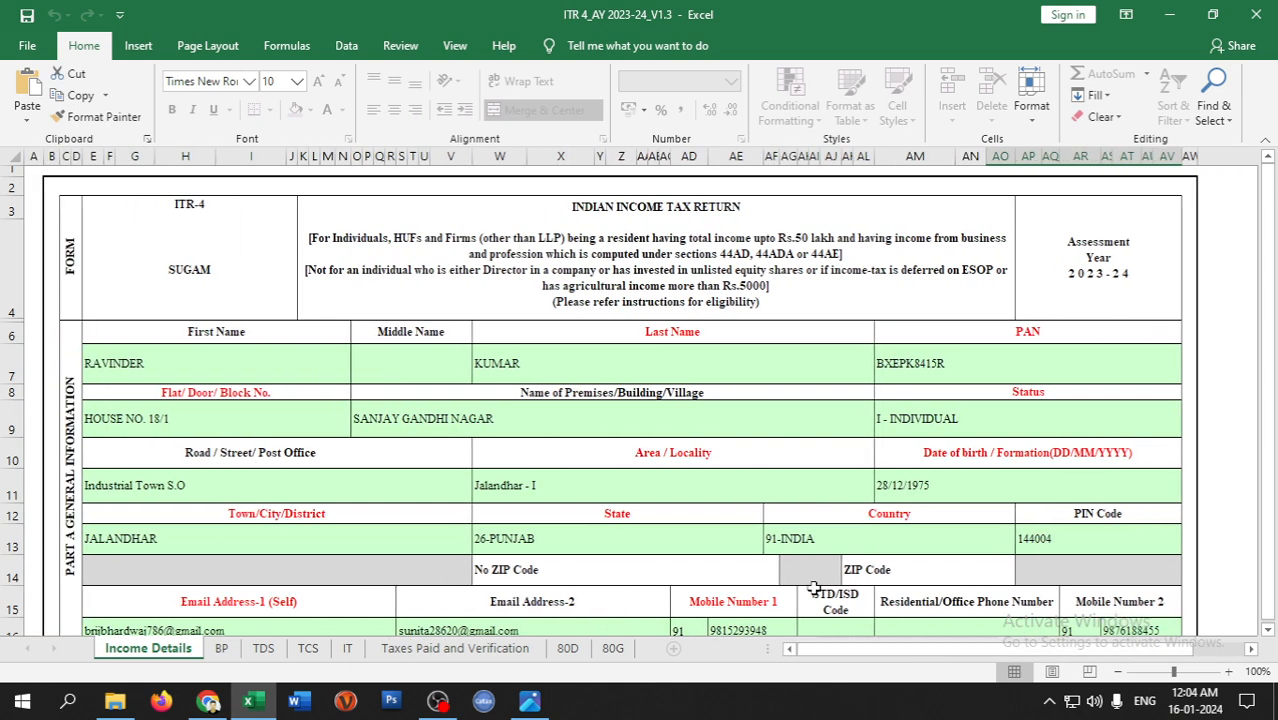
{"action": "scroll", "coordinate": [788, 468], "scroll_direction": "down", "scroll_amount": 2}
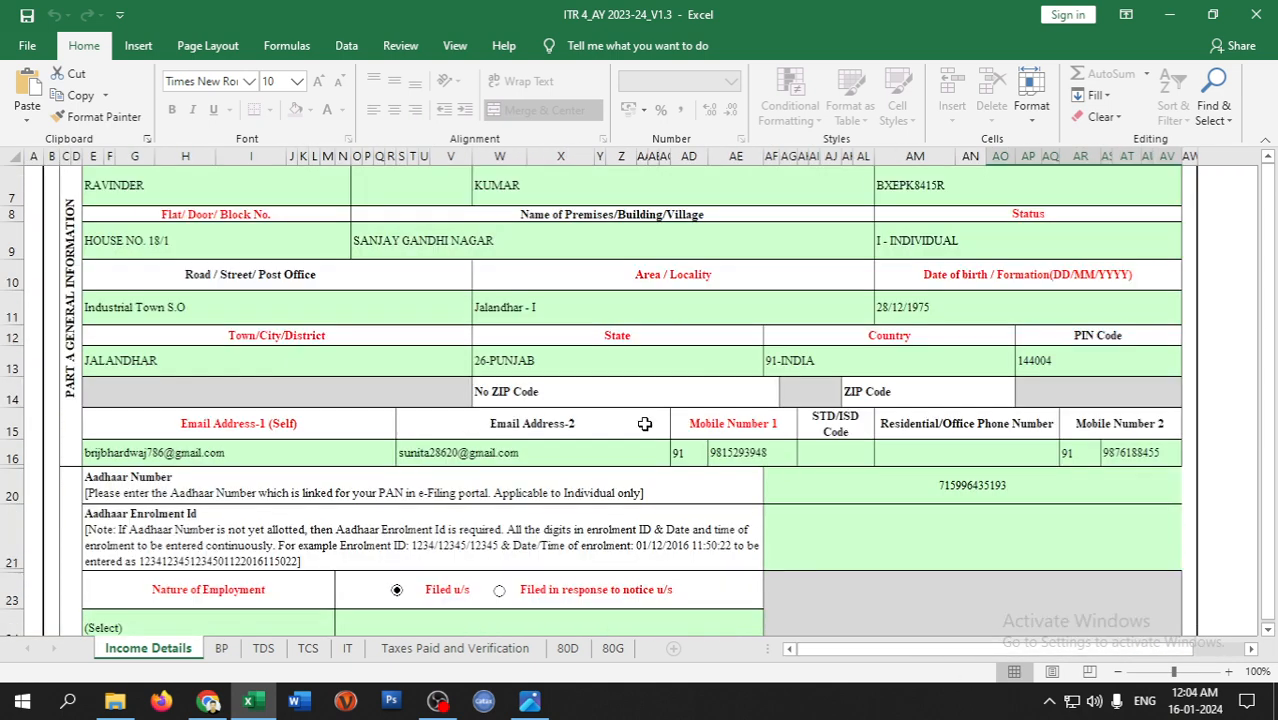
{"action": "scroll", "coordinate": [645, 424], "scroll_direction": "down", "scroll_amount": 1}
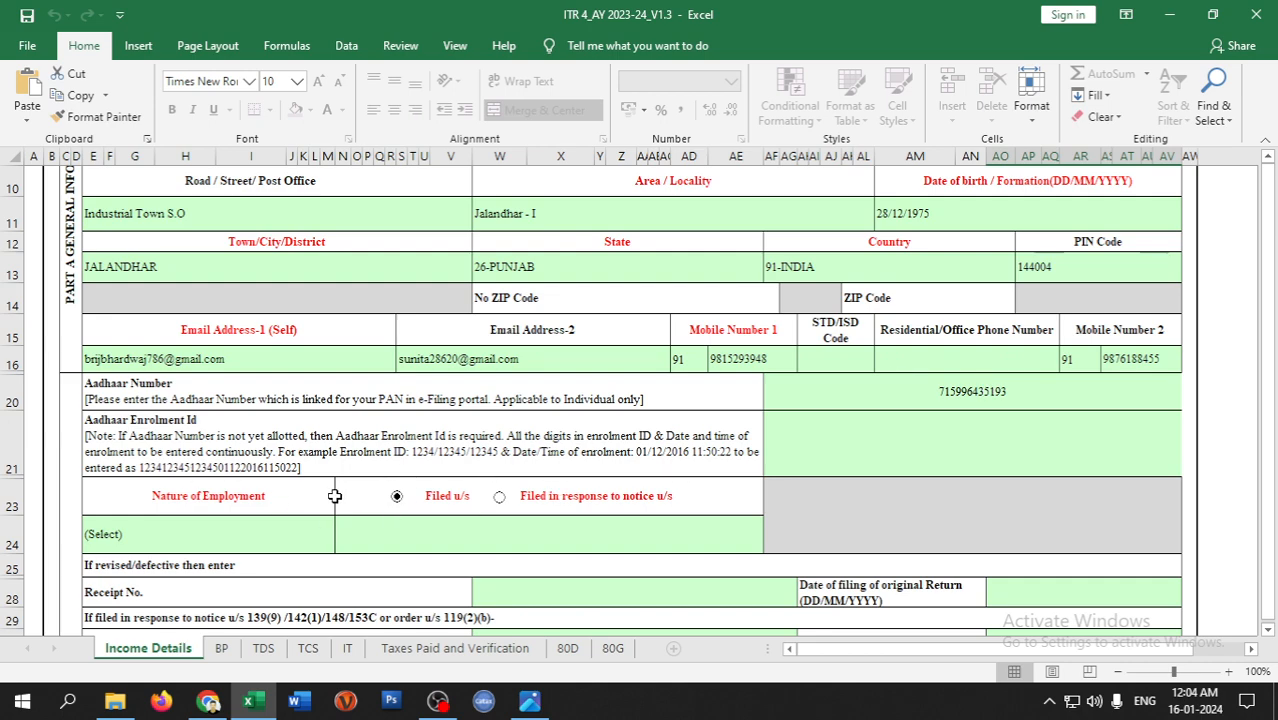
{"action": "scroll", "coordinate": [400, 505], "scroll_direction": "down", "scroll_amount": 1}
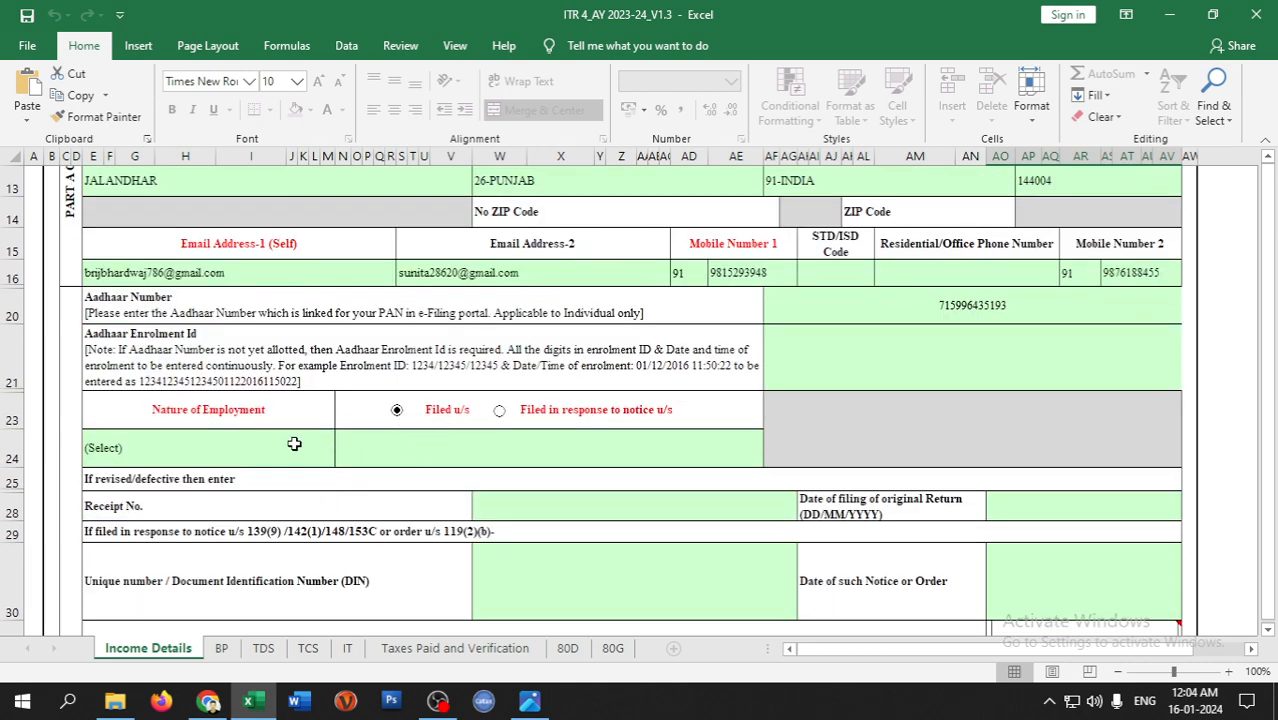
- Set Filed u/s to section 139(8A)
{"action": "left_click", "coordinate": [522, 442]}
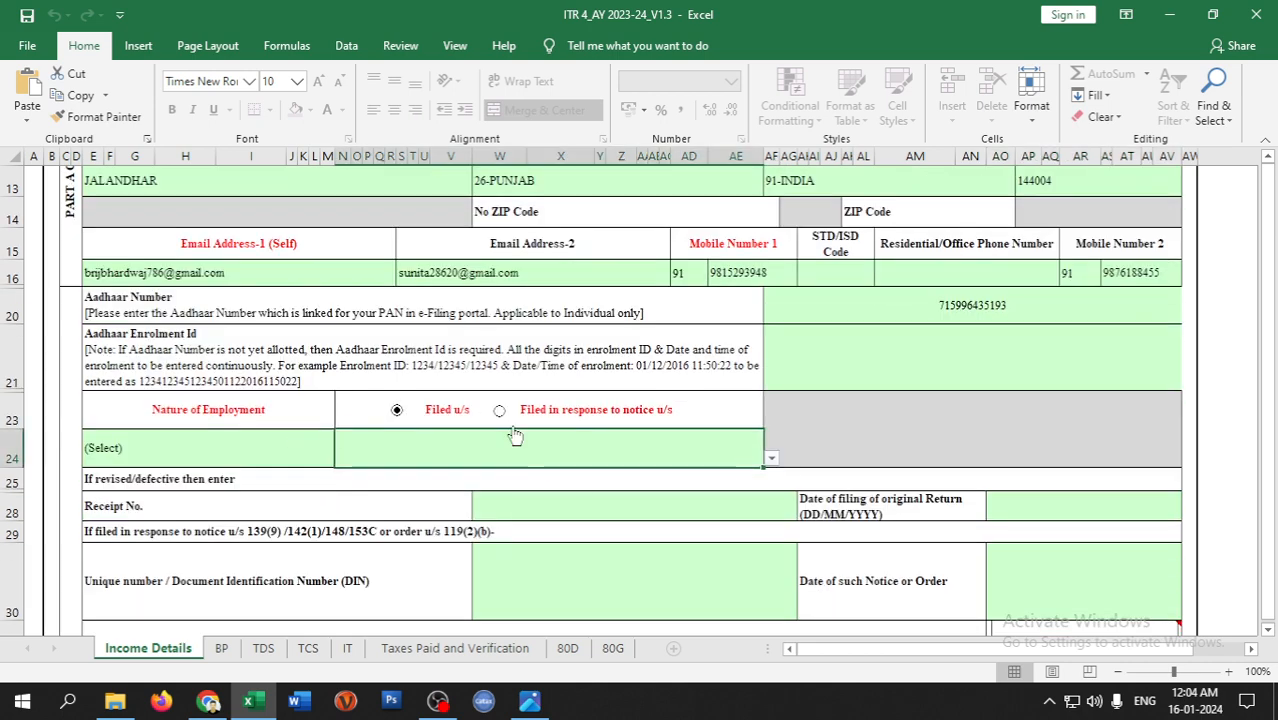
{"action": "left_click", "coordinate": [771, 460]}
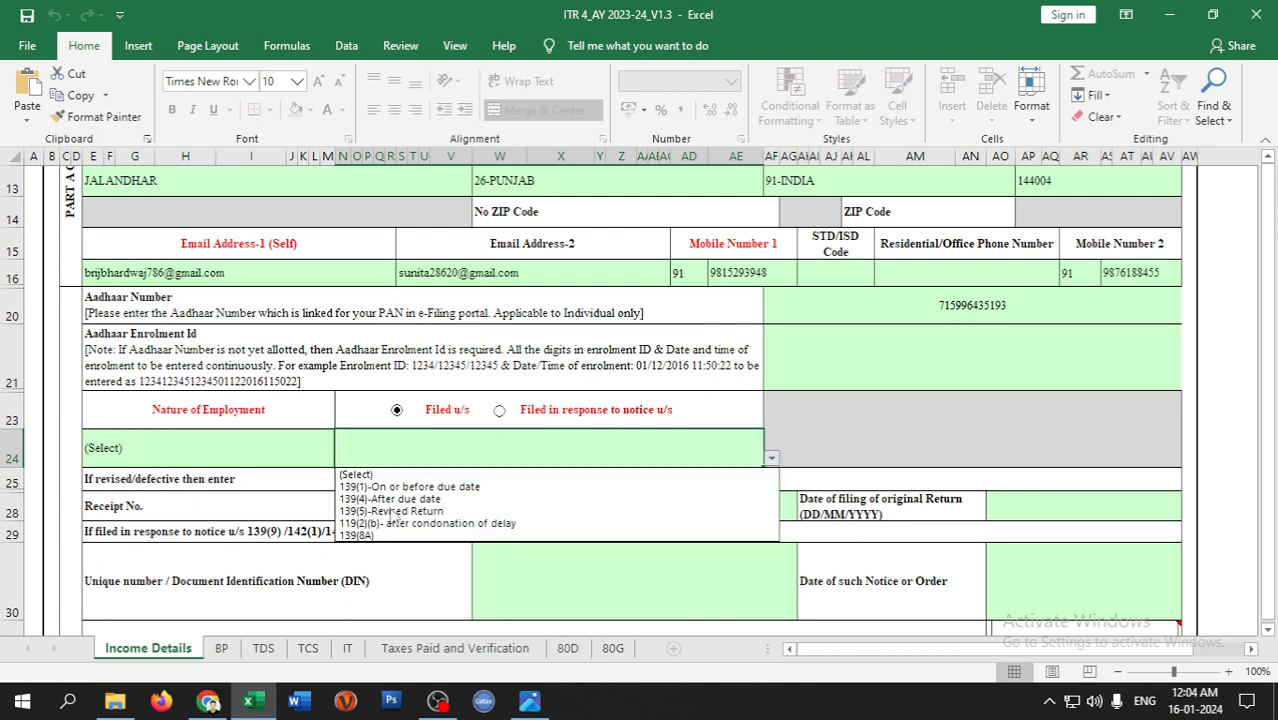
{"action": "left_click", "coordinate": [366, 536]}
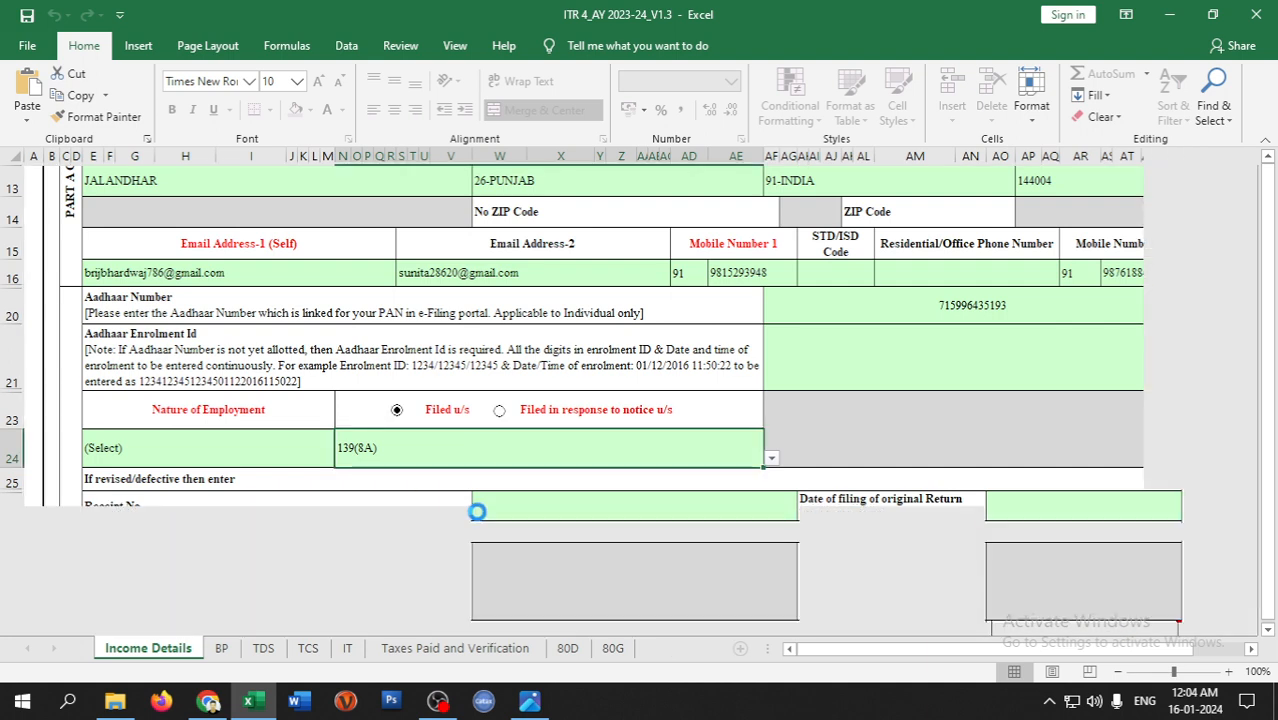
- Set Nature of Employment to Others and scroll down to Part B
{"action": "left_click", "coordinate": [218, 447]}
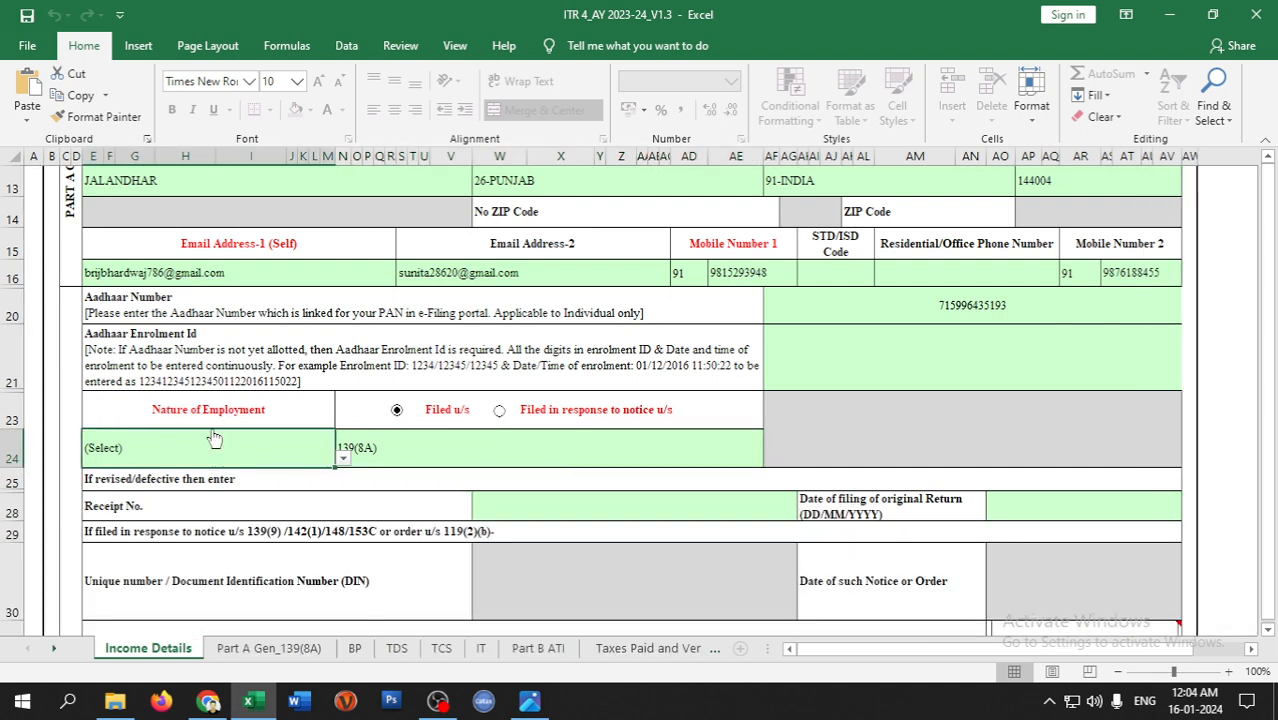
{"action": "left_click", "coordinate": [342, 458]}
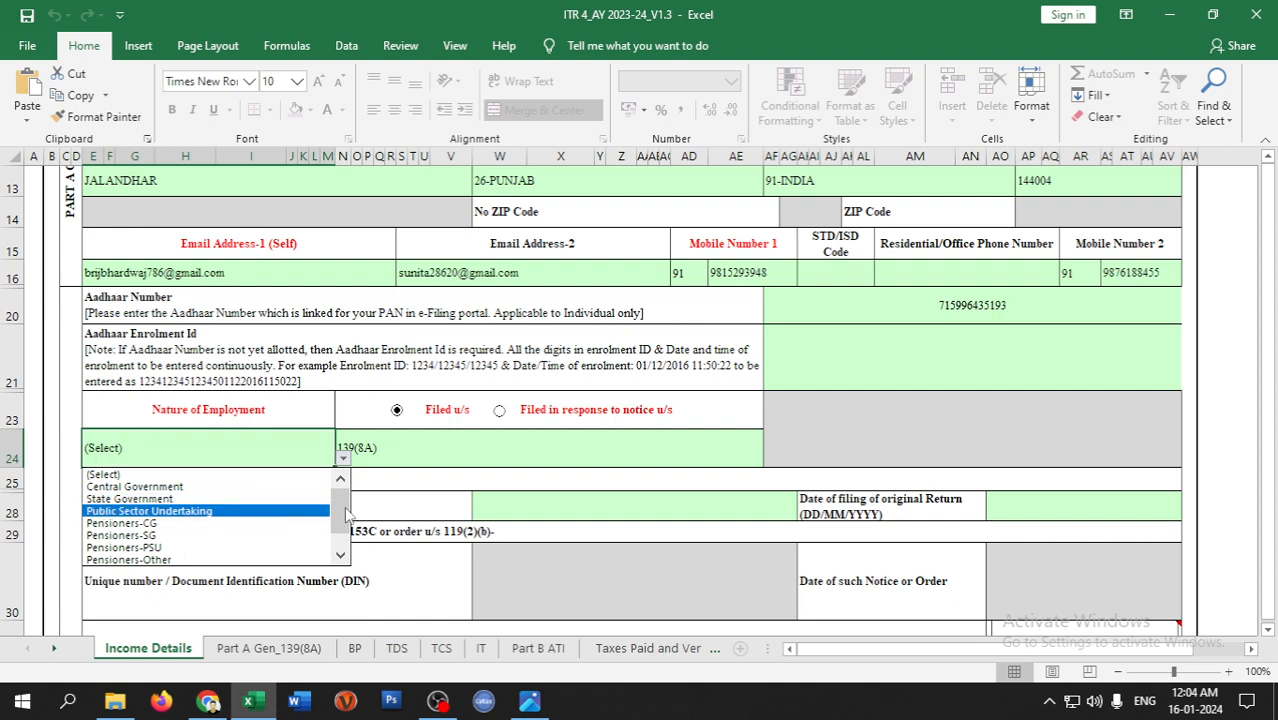
{"action": "left_click_drag", "start_coordinate": [345, 525], "coordinate": [342, 537]}
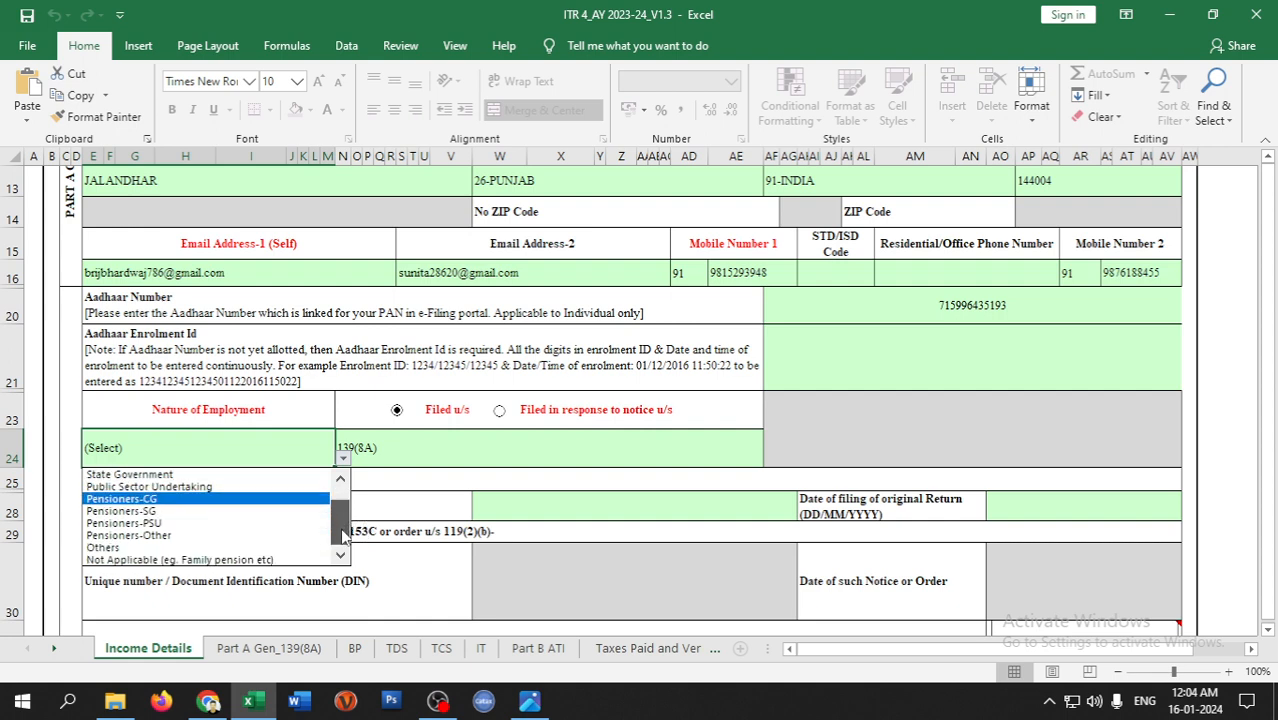
{"action": "left_click", "coordinate": [136, 549]}
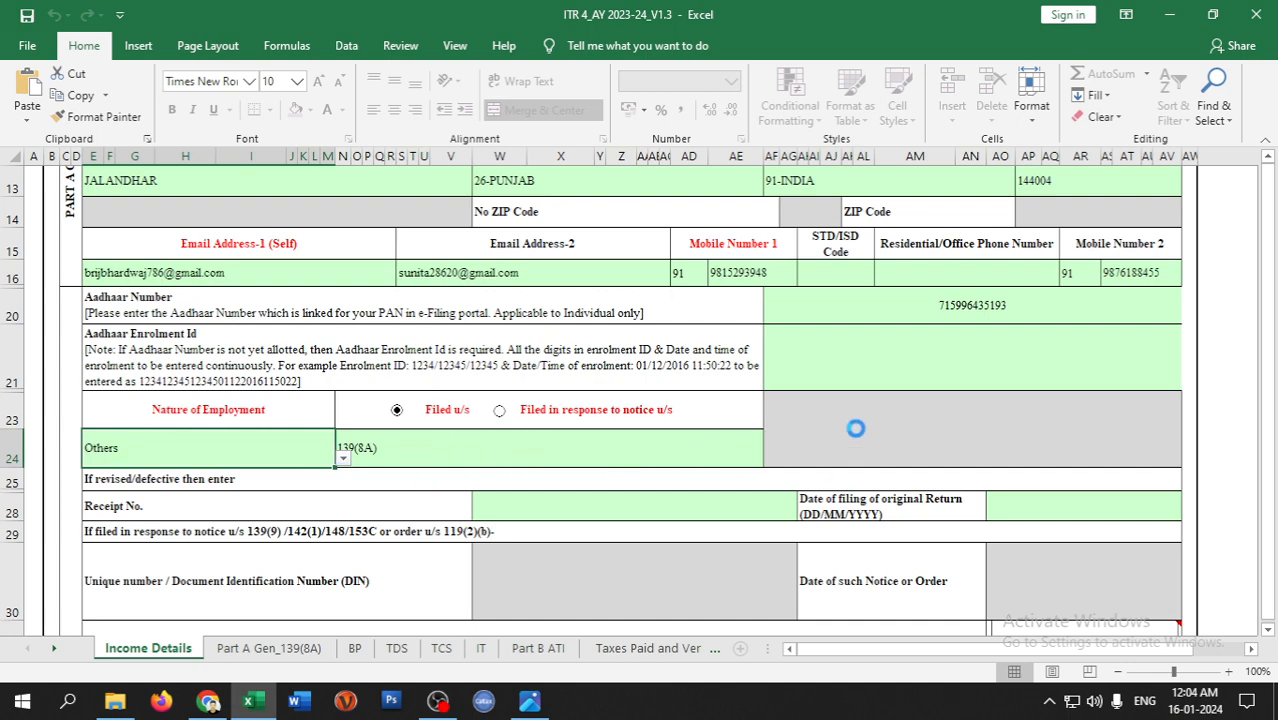
{"action": "scroll", "coordinate": [940, 424], "scroll_direction": "down", "scroll_amount": 5}
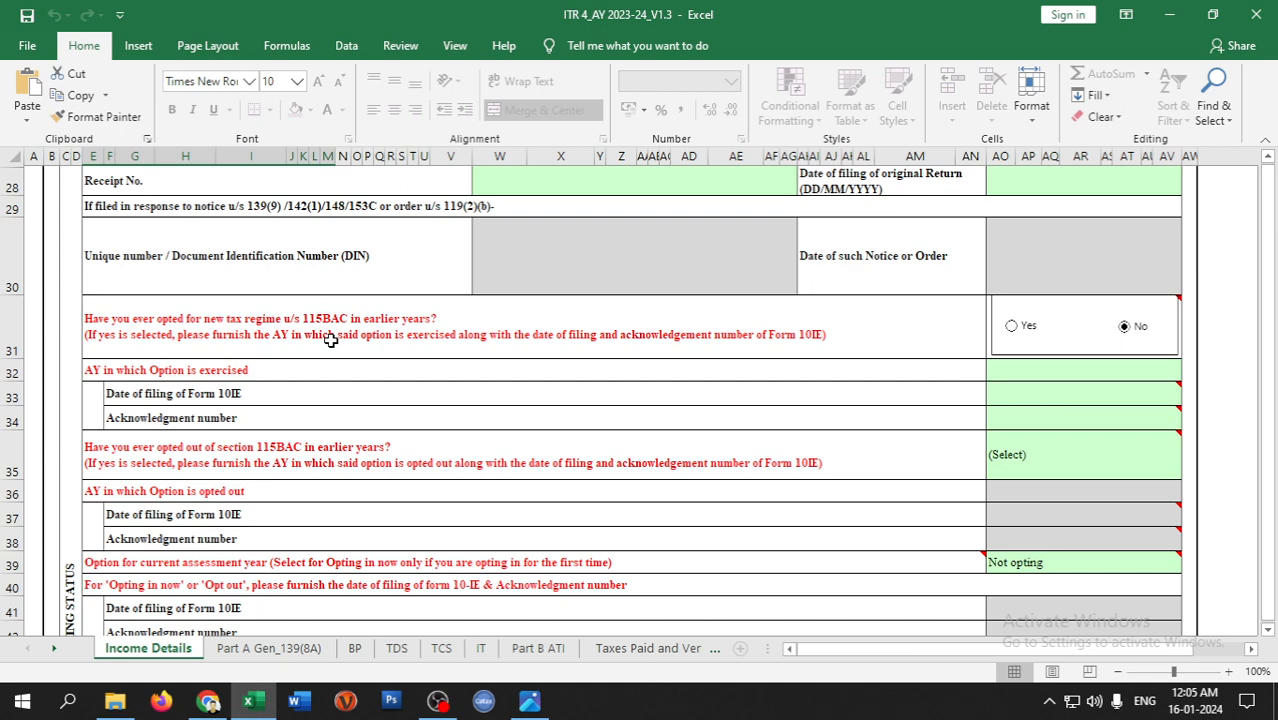
{"action": "scroll", "coordinate": [298, 468], "scroll_direction": "down", "scroll_amount": 3}
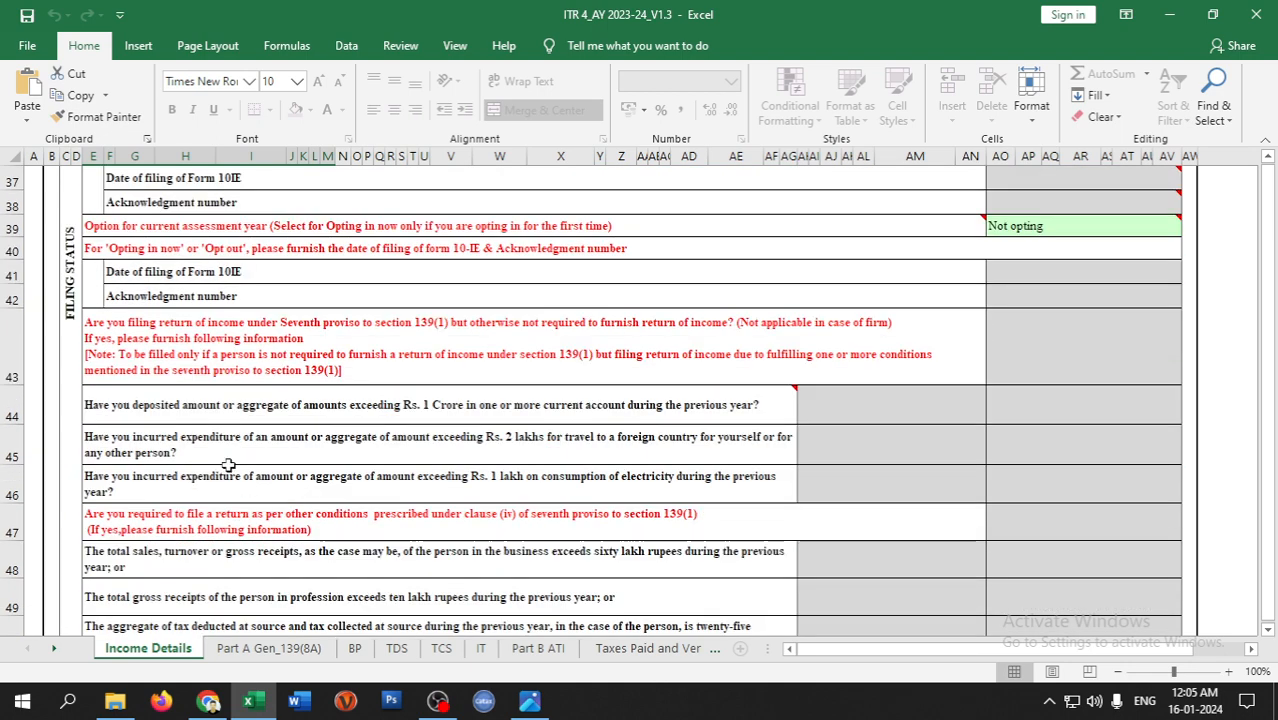
{"action": "scroll", "coordinate": [984, 393], "scroll_direction": "up", "scroll_amount": 2}
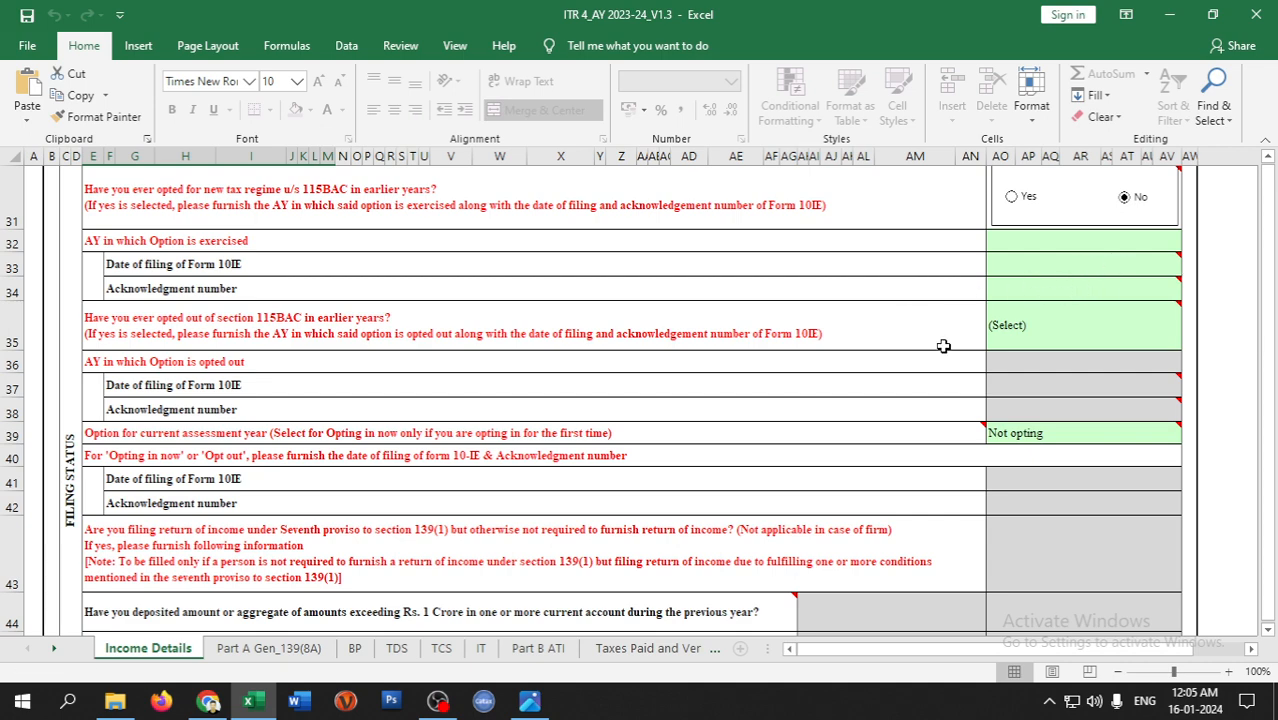
{"action": "scroll", "coordinate": [908, 344], "scroll_direction": "down", "scroll_amount": 2}
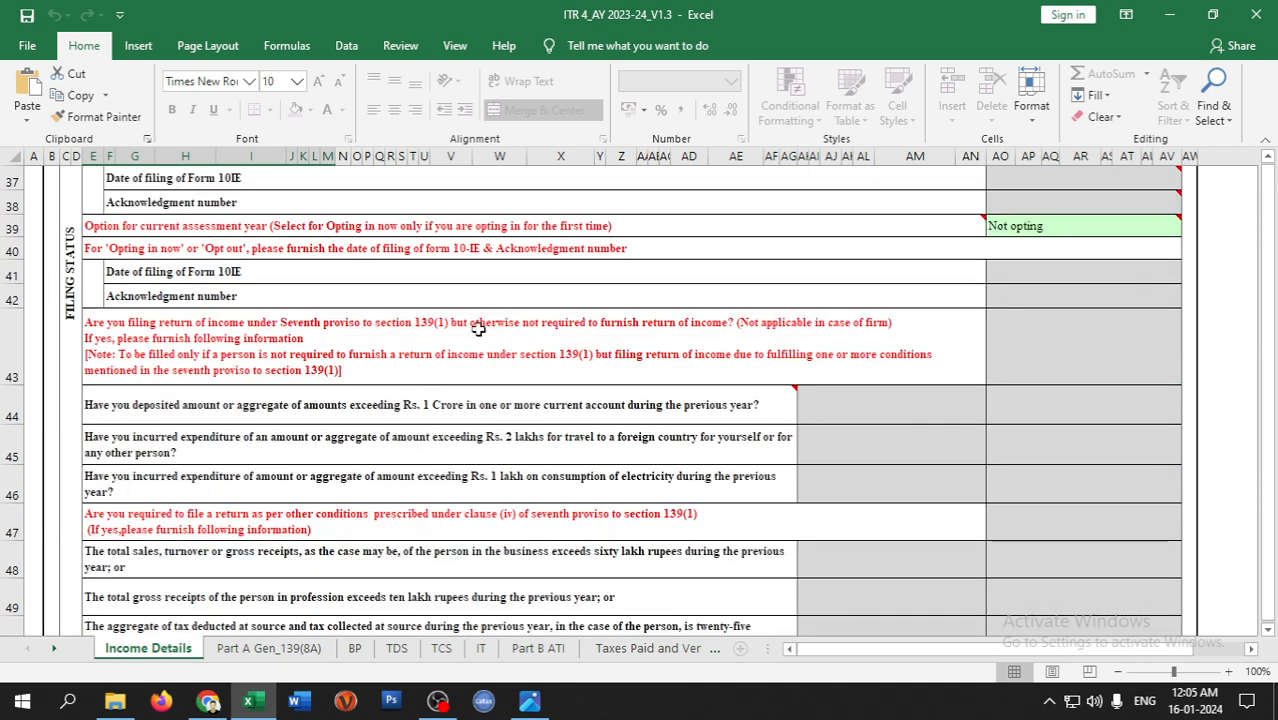
{"action": "scroll", "coordinate": [358, 398], "scroll_direction": "down", "scroll_amount": 1}
{"action": "scroll", "coordinate": [408, 363], "scroll_direction": "down", "scroll_amount": 5}
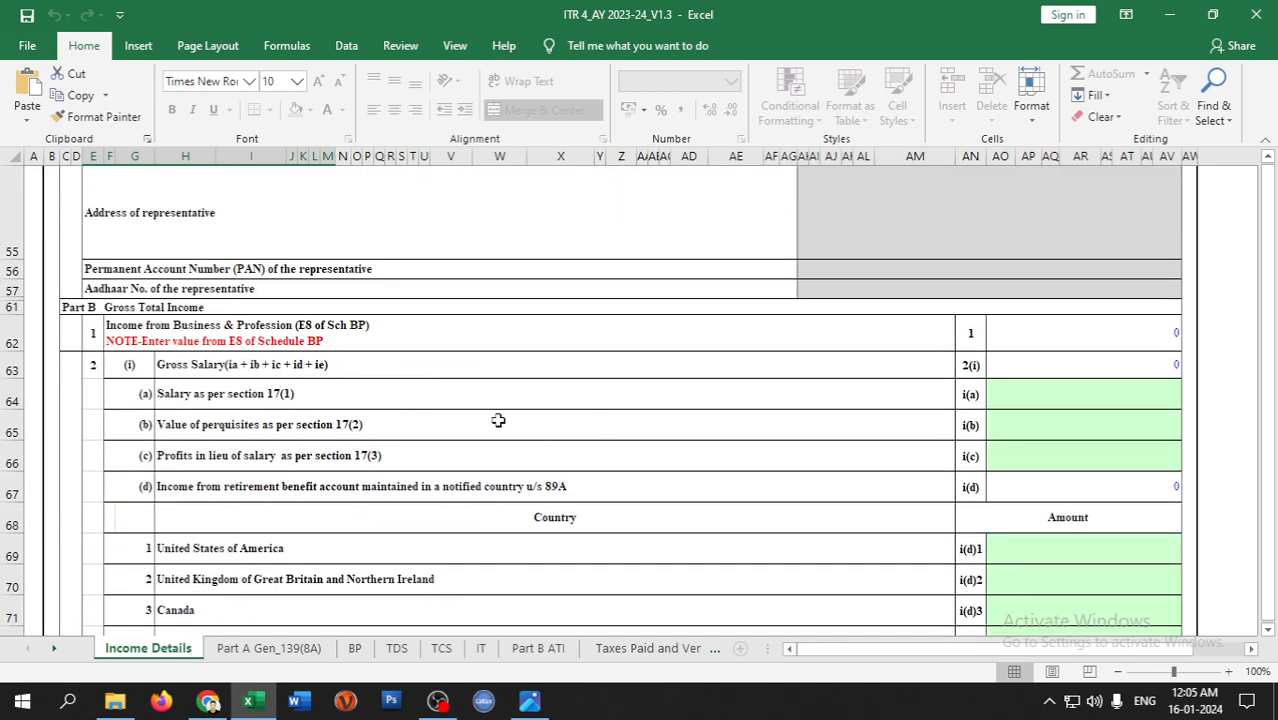
{"action": "left_click", "coordinate": [1089, 398]}
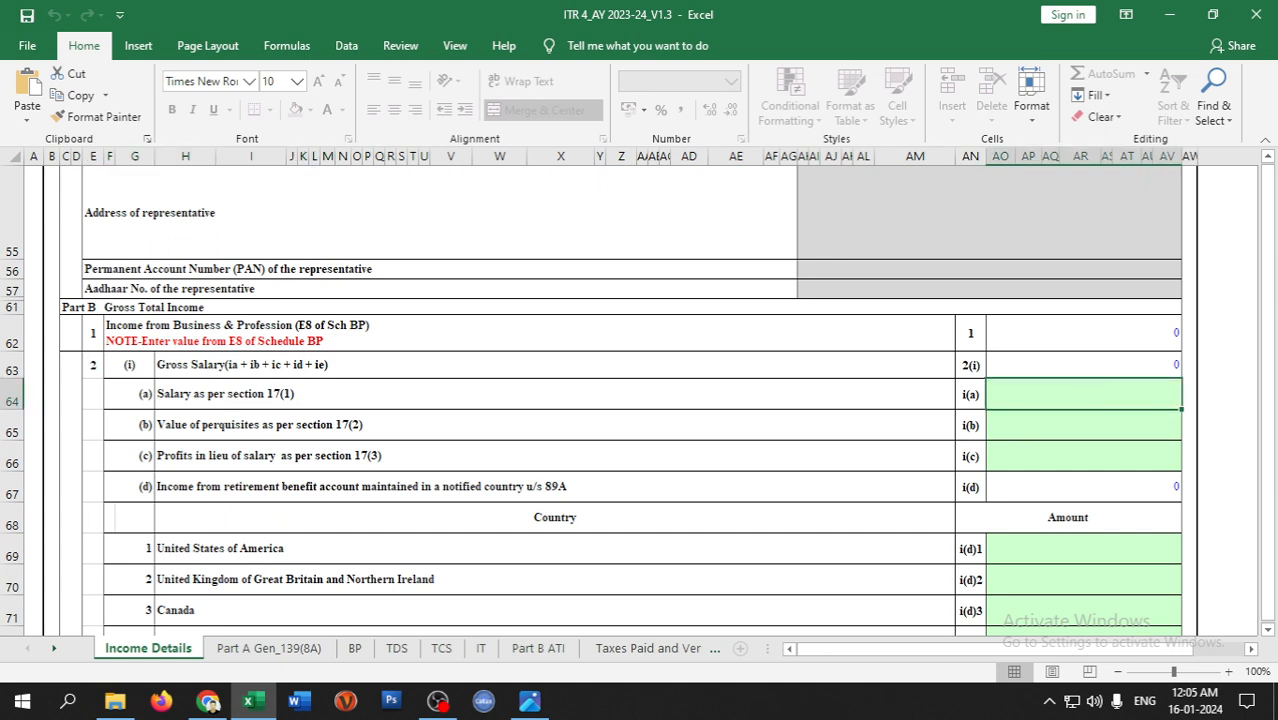
{"action": "type", "text": "240000"}
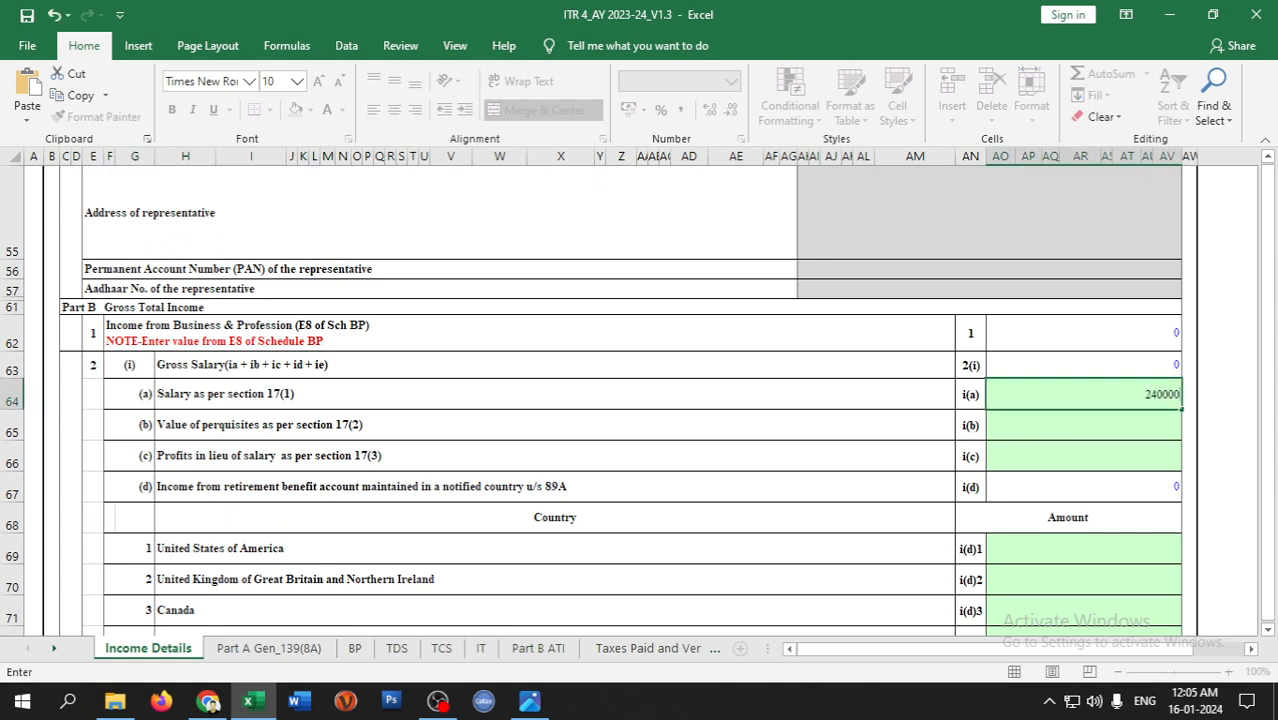
{"action": "key", "text": "Return"}
{"action": "scroll", "coordinate": [642, 455], "scroll_direction": "down", "scroll_amount": 3}
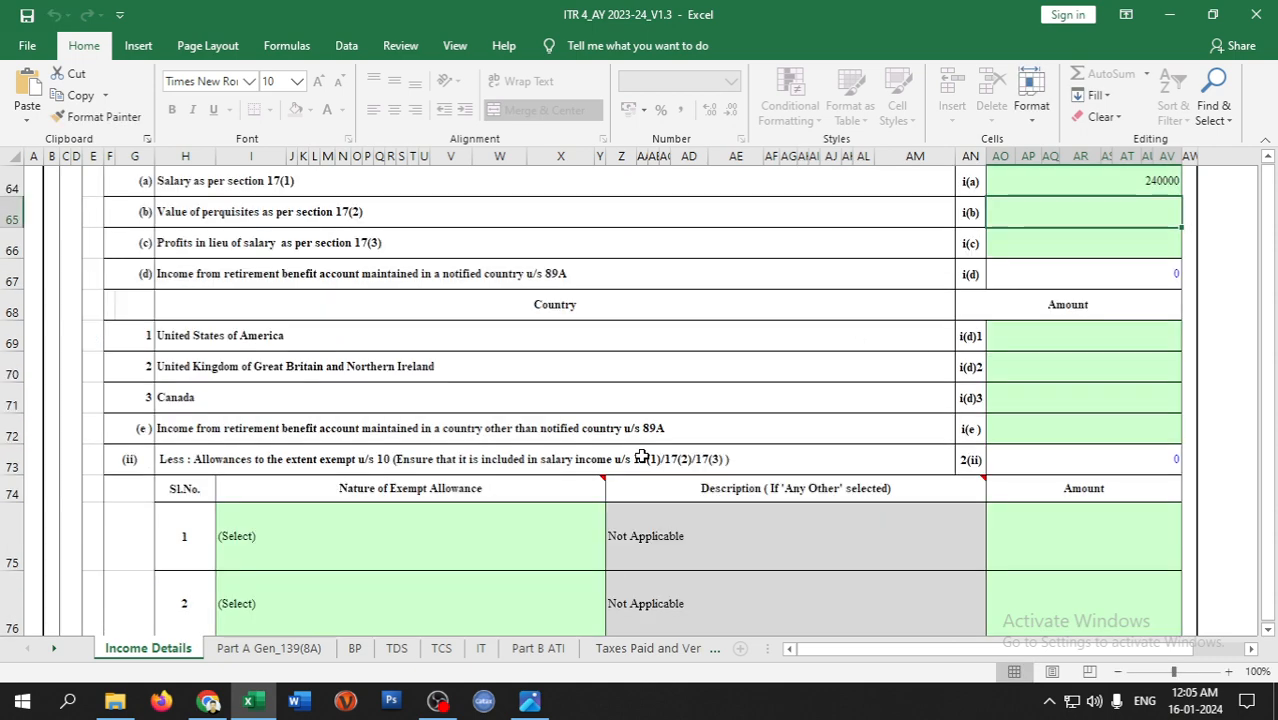
{"action": "scroll", "coordinate": [462, 405], "scroll_direction": "up", "scroll_amount": 1}
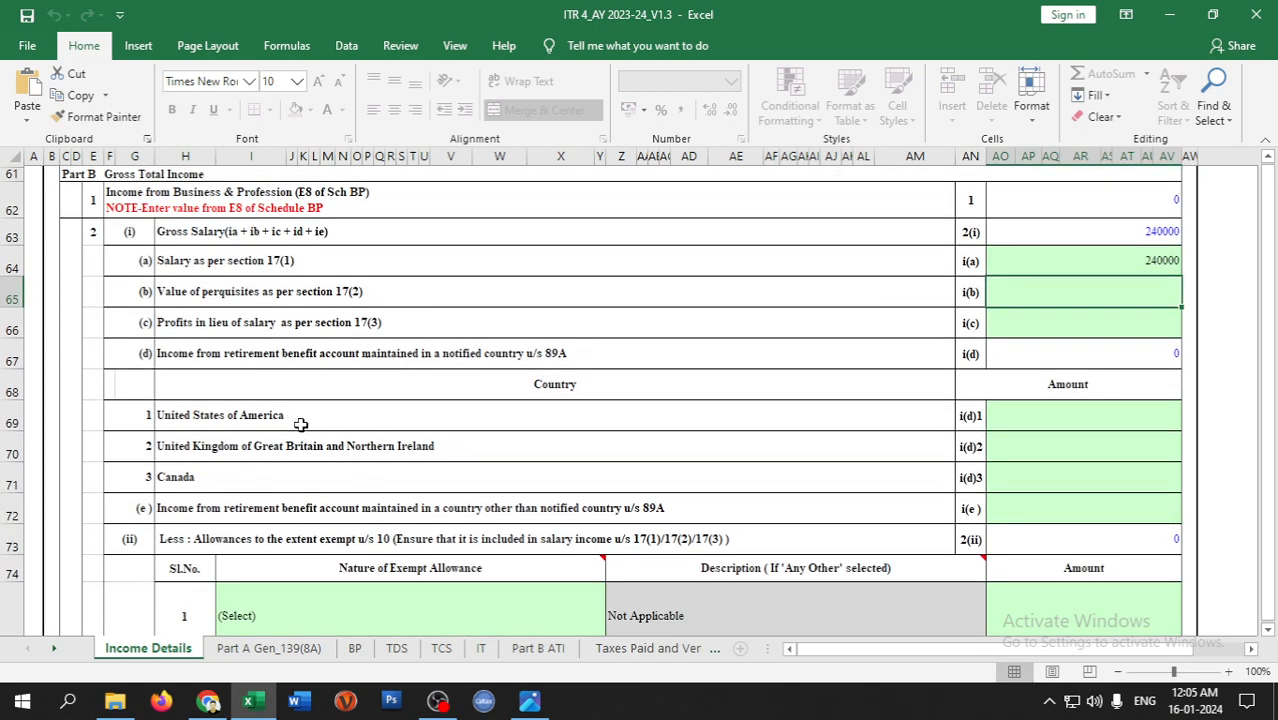
{"action": "scroll", "coordinate": [300, 425], "scroll_direction": "down", "scroll_amount": 1}
{"action": "scroll", "coordinate": [660, 452], "scroll_direction": "down", "scroll_amount": 1}
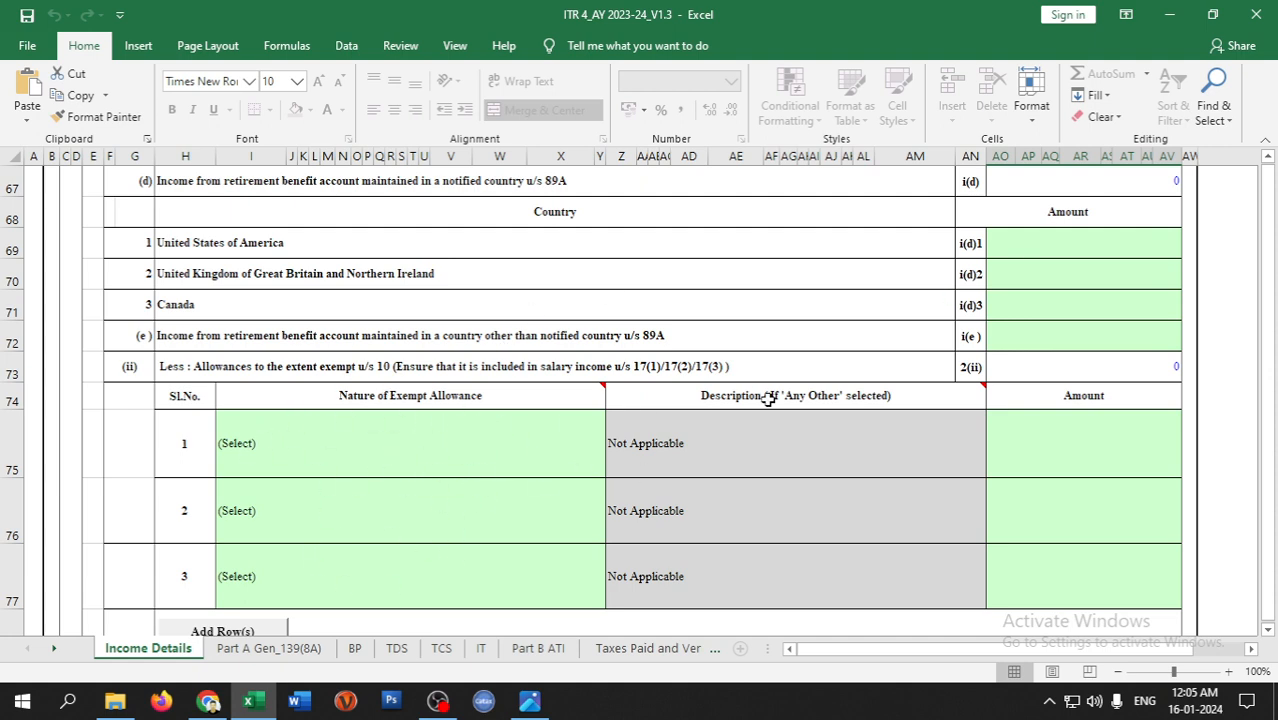
{"action": "scroll", "coordinate": [698, 487], "scroll_direction": "down", "scroll_amount": 2}
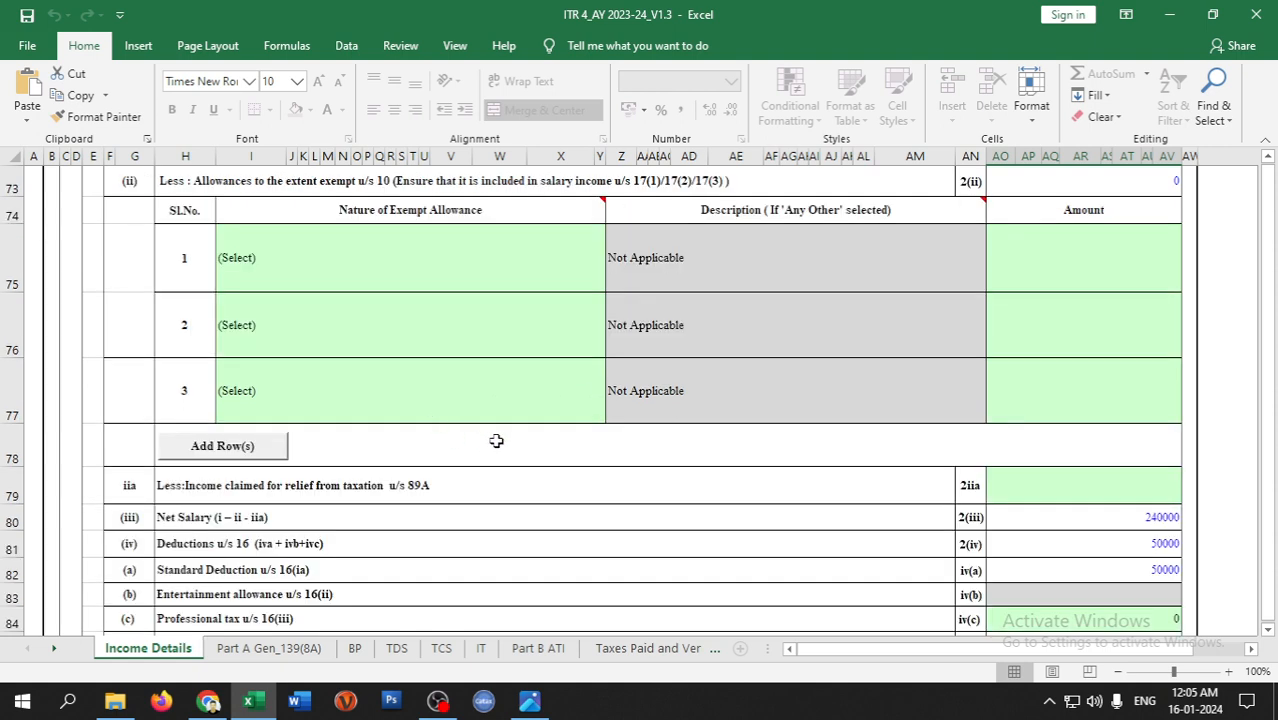
{"action": "scroll", "coordinate": [490, 430], "scroll_direction": "down", "scroll_amount": 2}
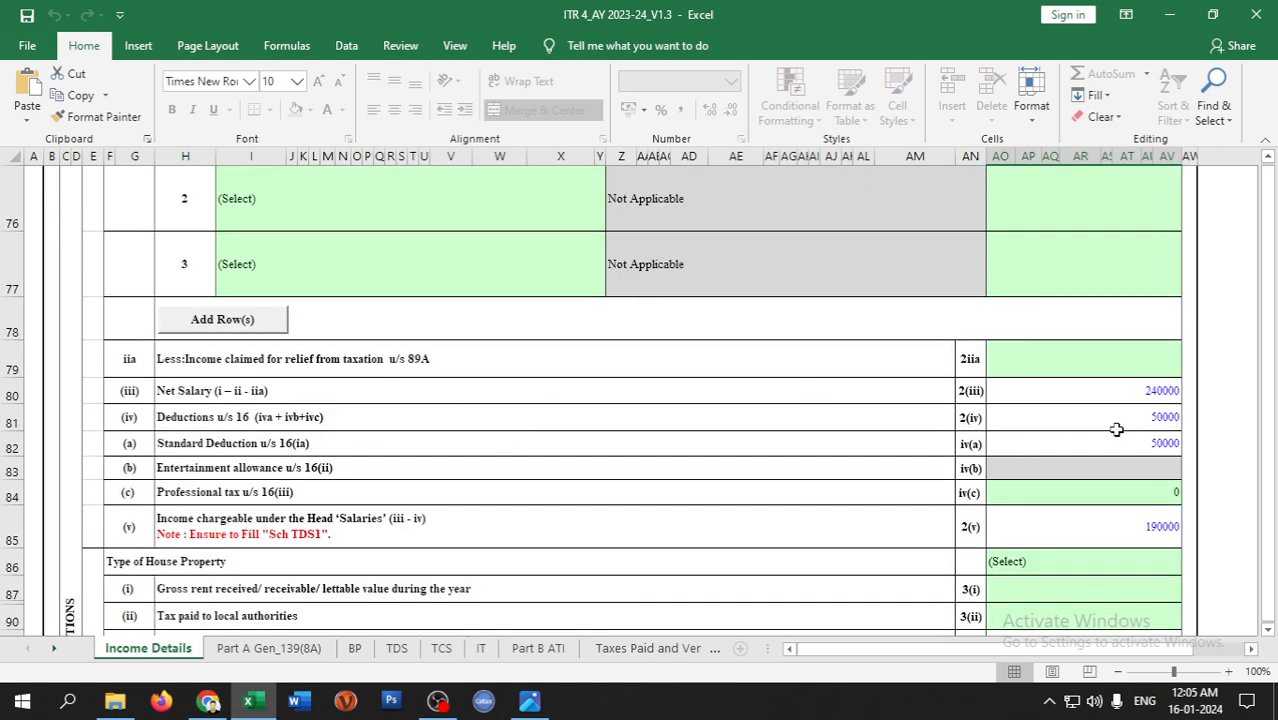
{"action": "scroll", "coordinate": [869, 522], "scroll_direction": "down", "scroll_amount": 2}
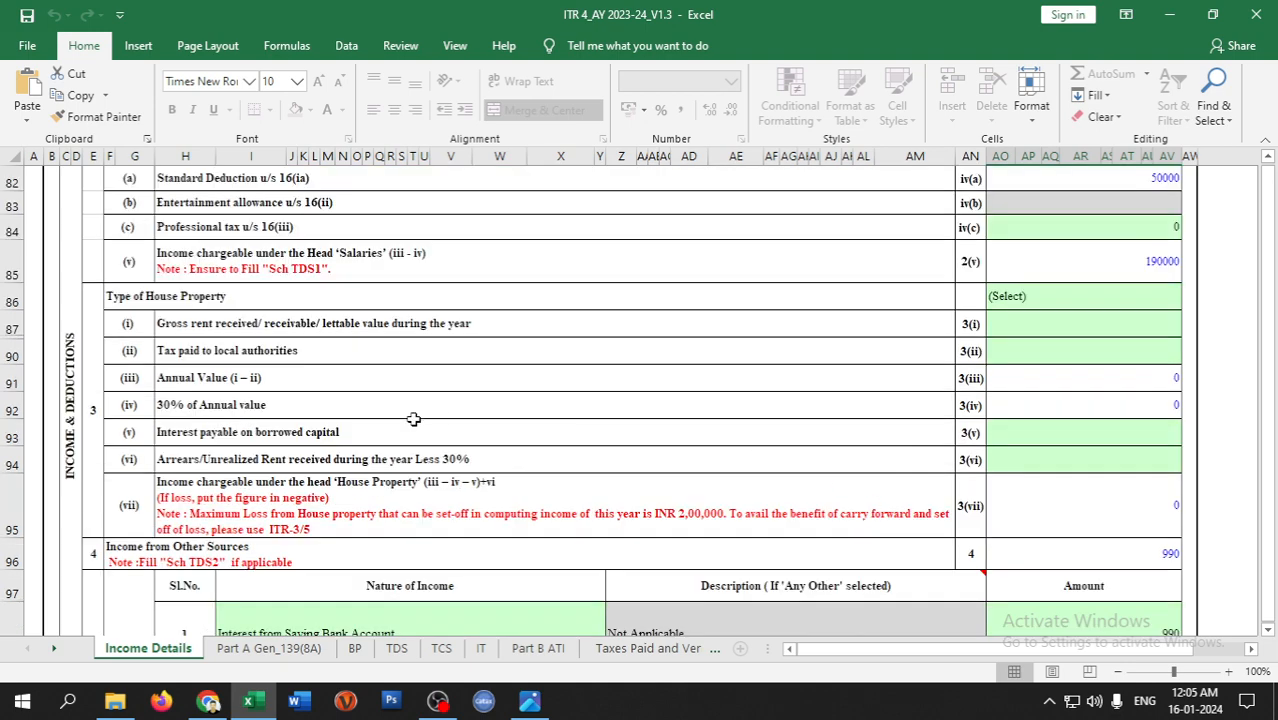
{"action": "scroll", "coordinate": [326, 344], "scroll_direction": "up", "scroll_amount": 1}
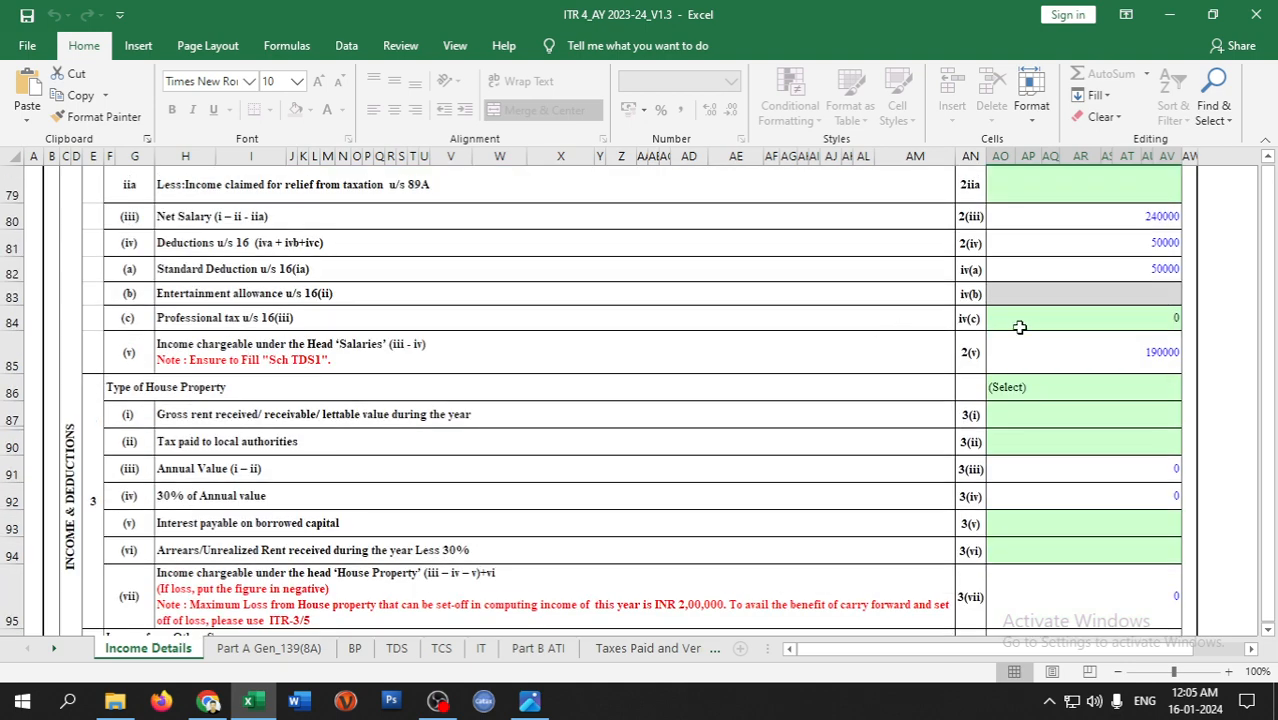
{"action": "scroll", "coordinate": [409, 429], "scroll_direction": "down", "scroll_amount": 1}
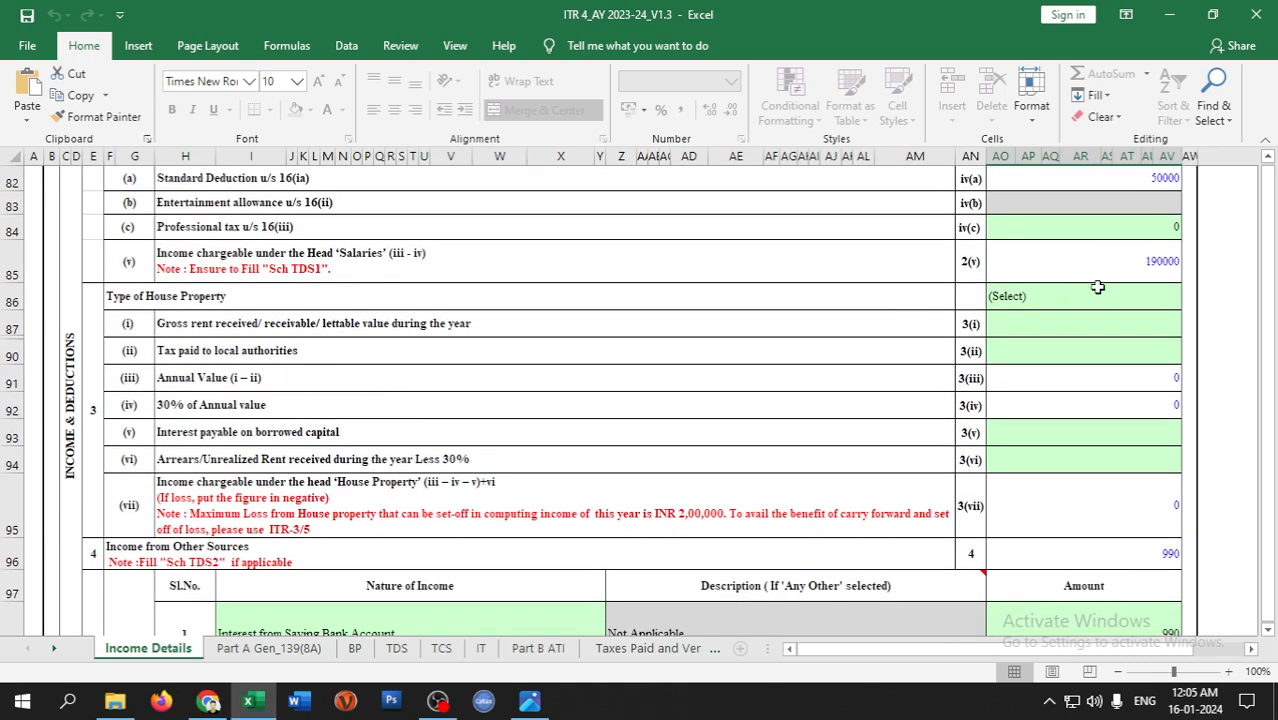
{"action": "scroll", "coordinate": [1097, 287], "scroll_direction": "up", "scroll_amount": 1}
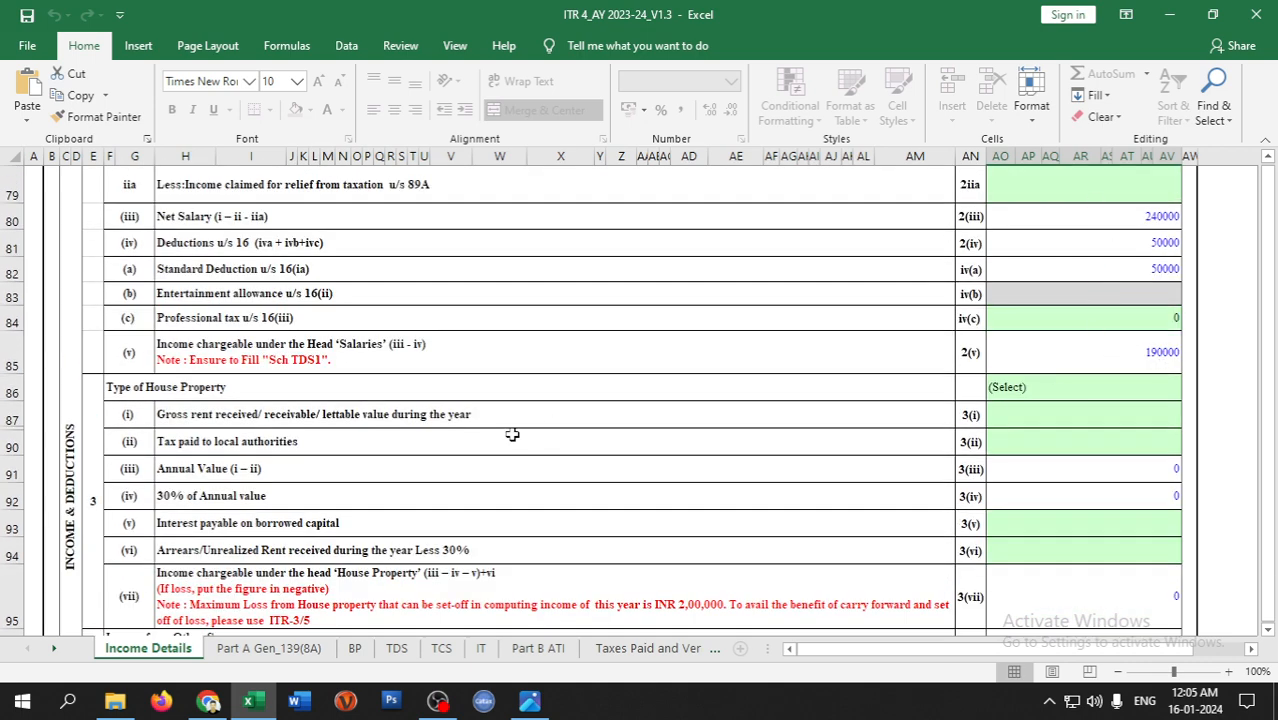
{"action": "scroll", "coordinate": [393, 462], "scroll_direction": "down", "scroll_amount": 1}
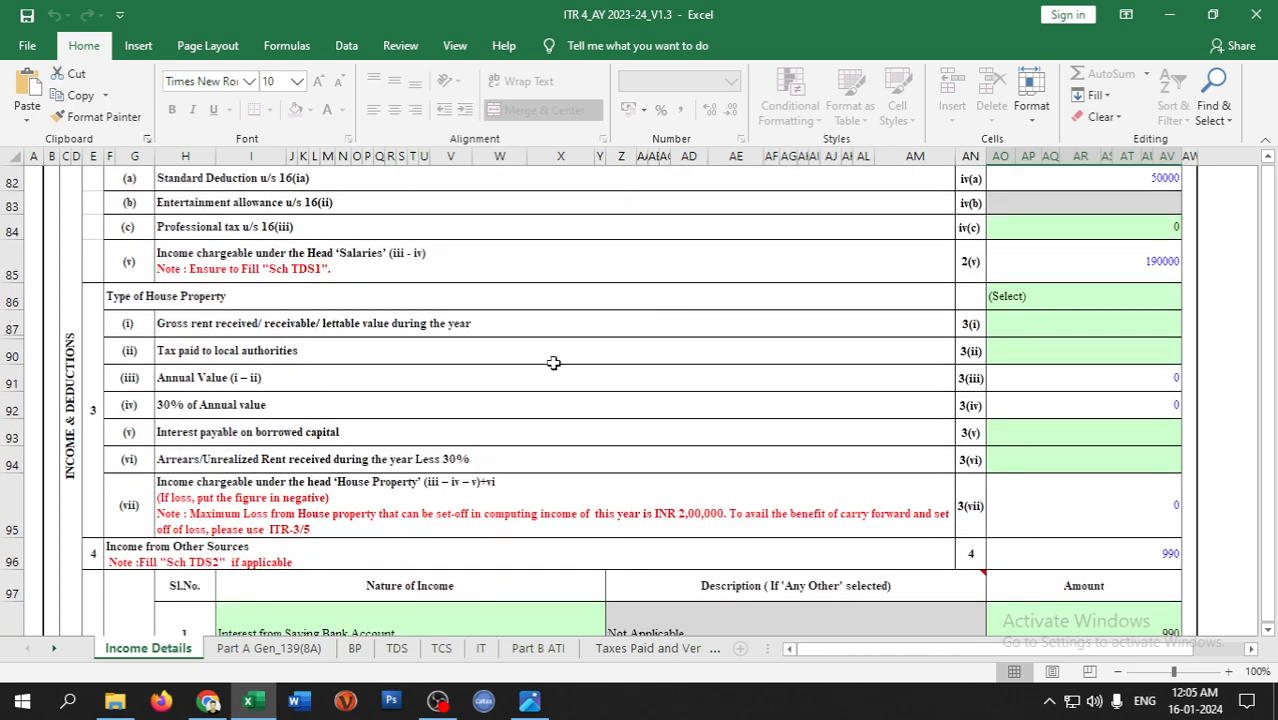
{"action": "scroll", "coordinate": [819, 431], "scroll_direction": "down", "scroll_amount": 4}
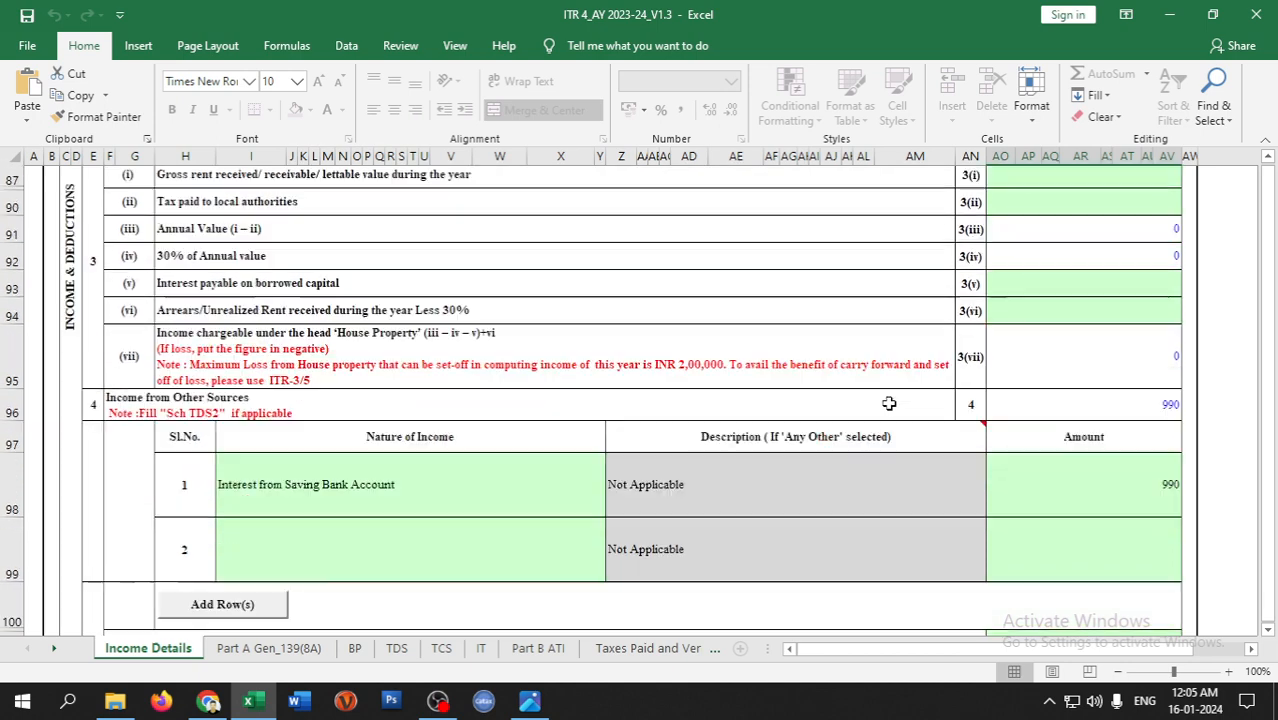
{"action": "scroll", "coordinate": [651, 313], "scroll_direction": "up", "scroll_amount": 1}
{"action": "scroll", "coordinate": [444, 386], "scroll_direction": "up", "scroll_amount": 3}
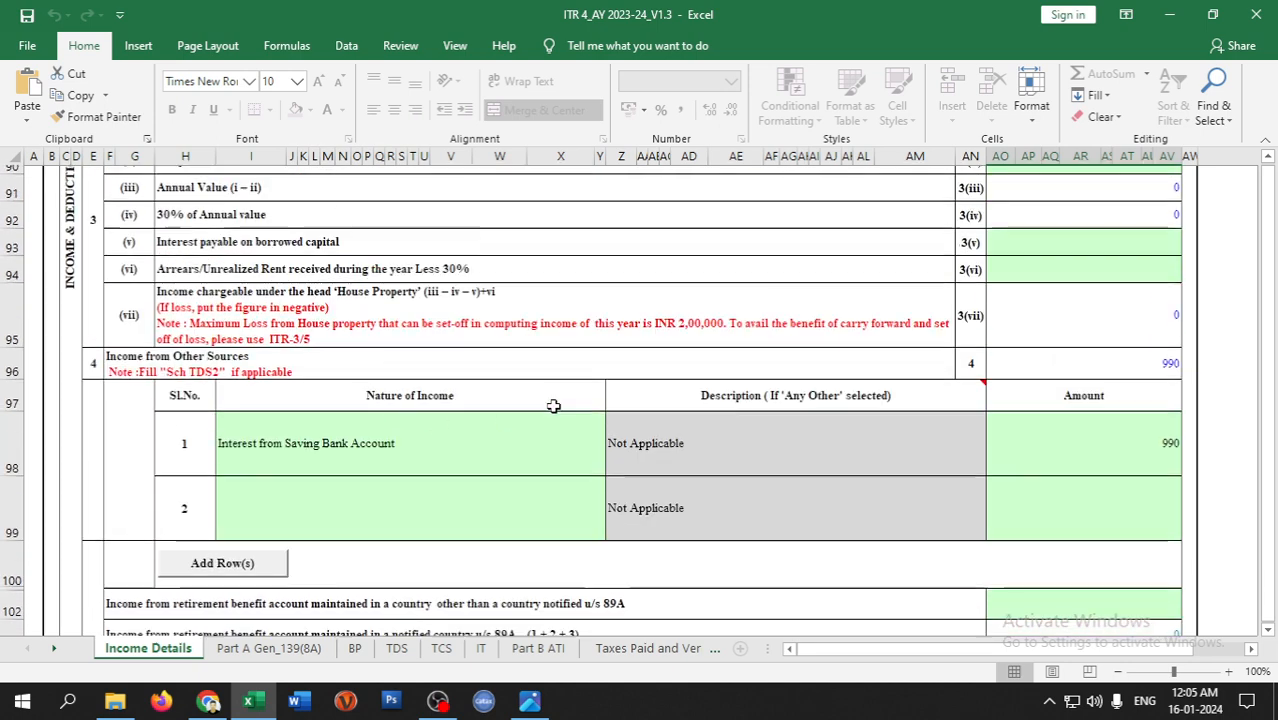
{"action": "left_click", "coordinate": [443, 461]}
{"action": "left_click", "coordinate": [613, 488]}
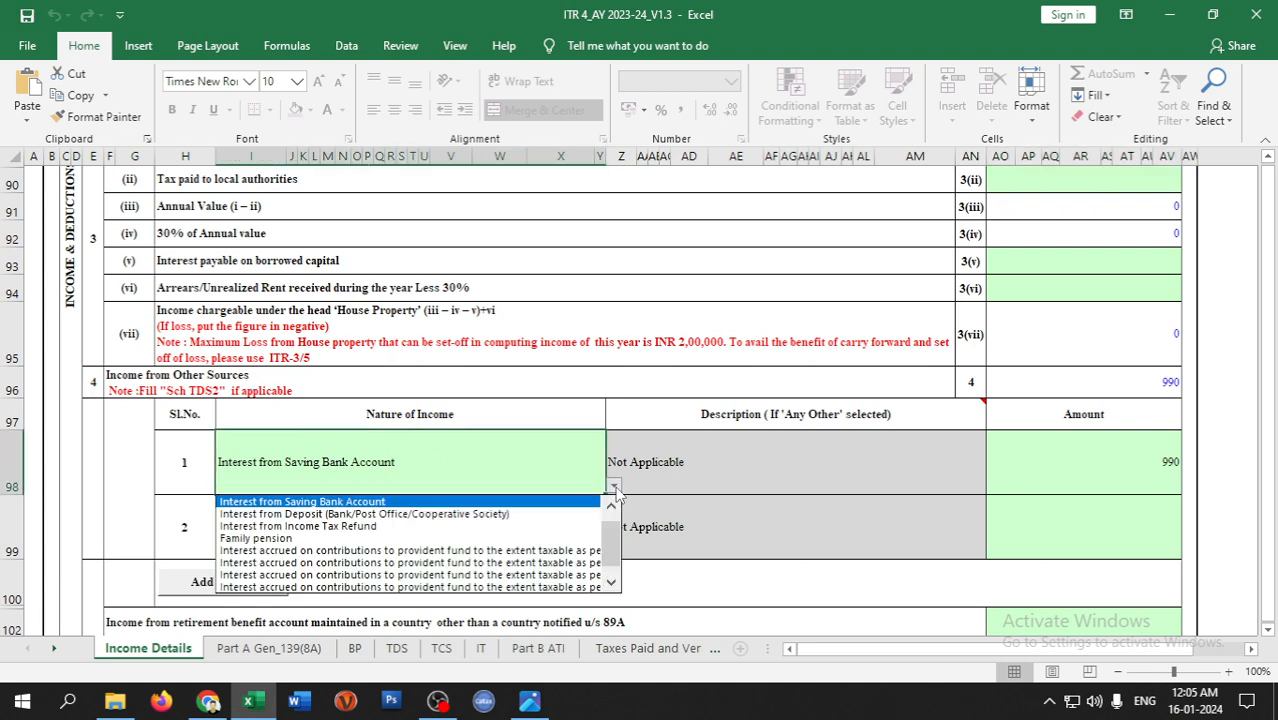
{"action": "left_click", "coordinate": [333, 501]}
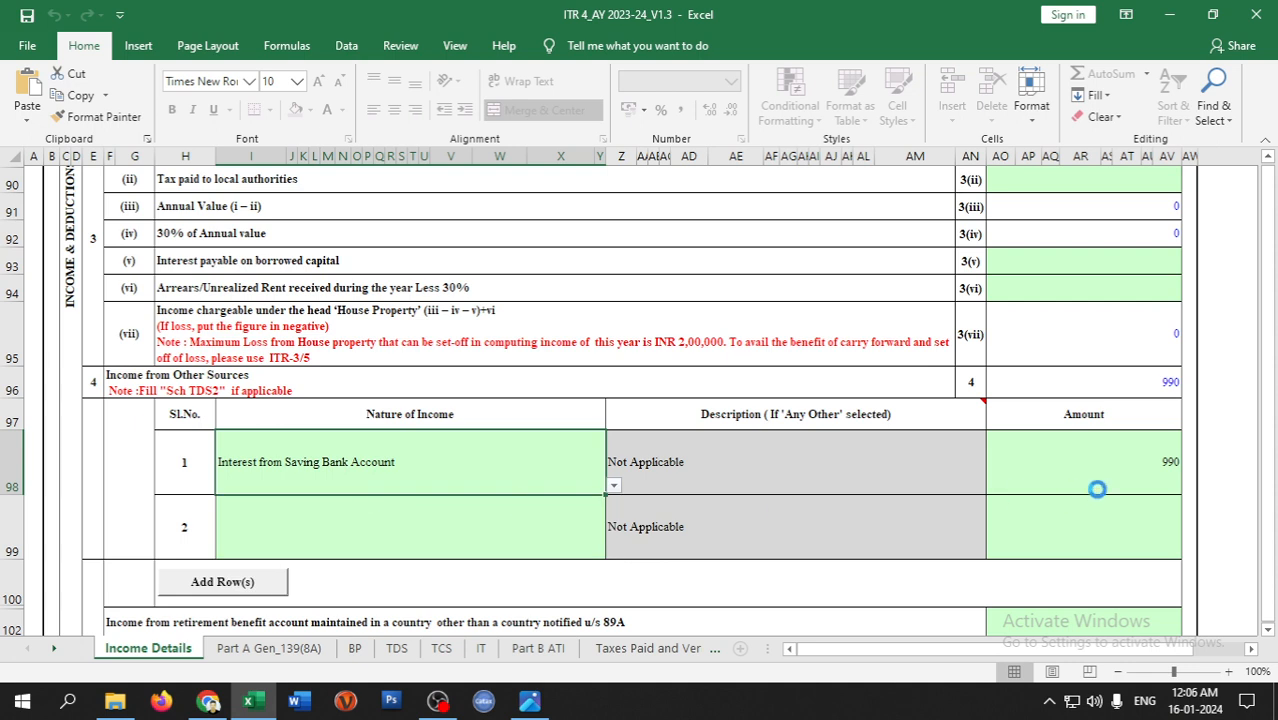
{"action": "left_click", "coordinate": [1146, 470]}
{"action": "scroll", "coordinate": [429, 530], "scroll_direction": "down", "scroll_amount": 3}
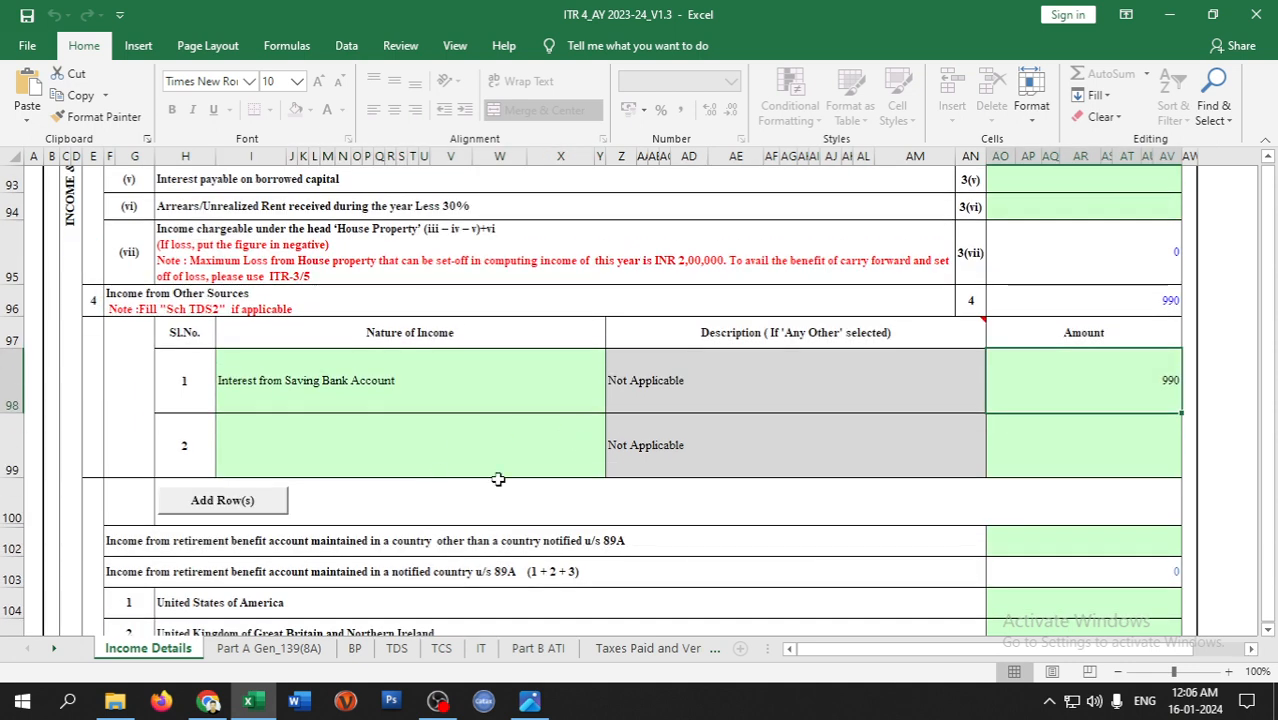
{"action": "scroll", "coordinate": [349, 315], "scroll_direction": "up", "scroll_amount": 1}
{"action": "left_click", "coordinate": [402, 338]}
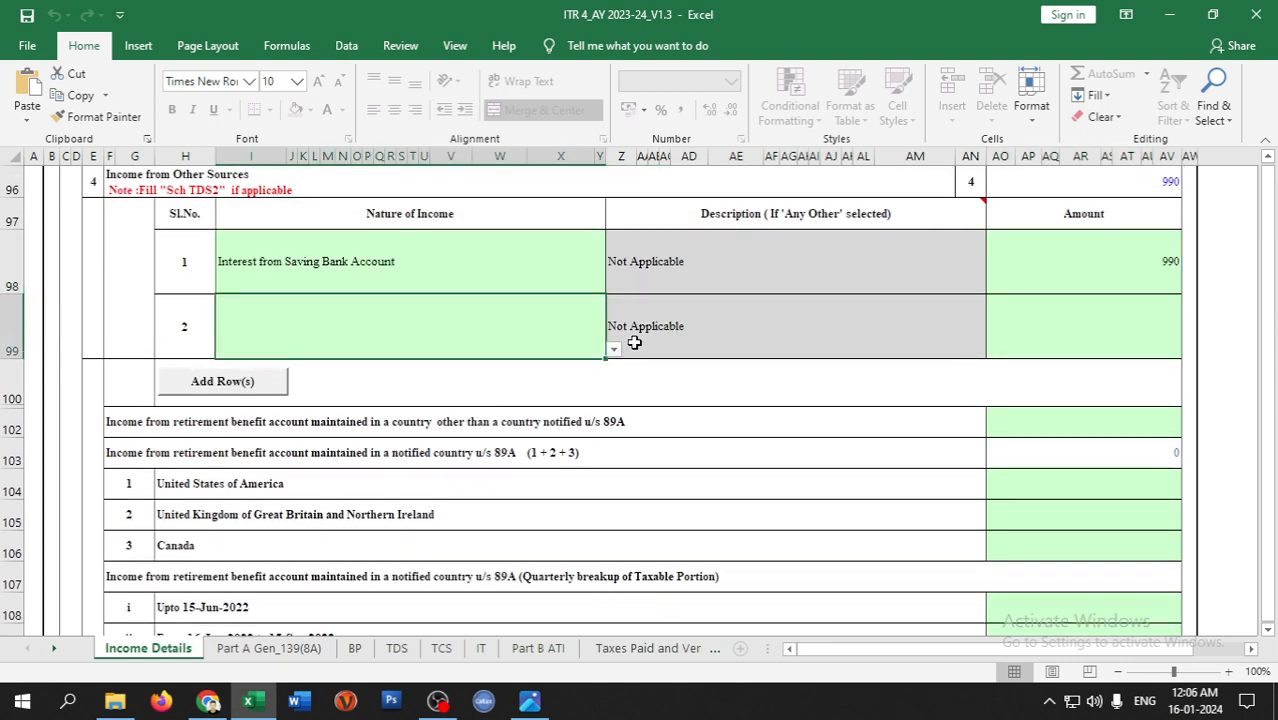
{"action": "left_click", "coordinate": [613, 350]}
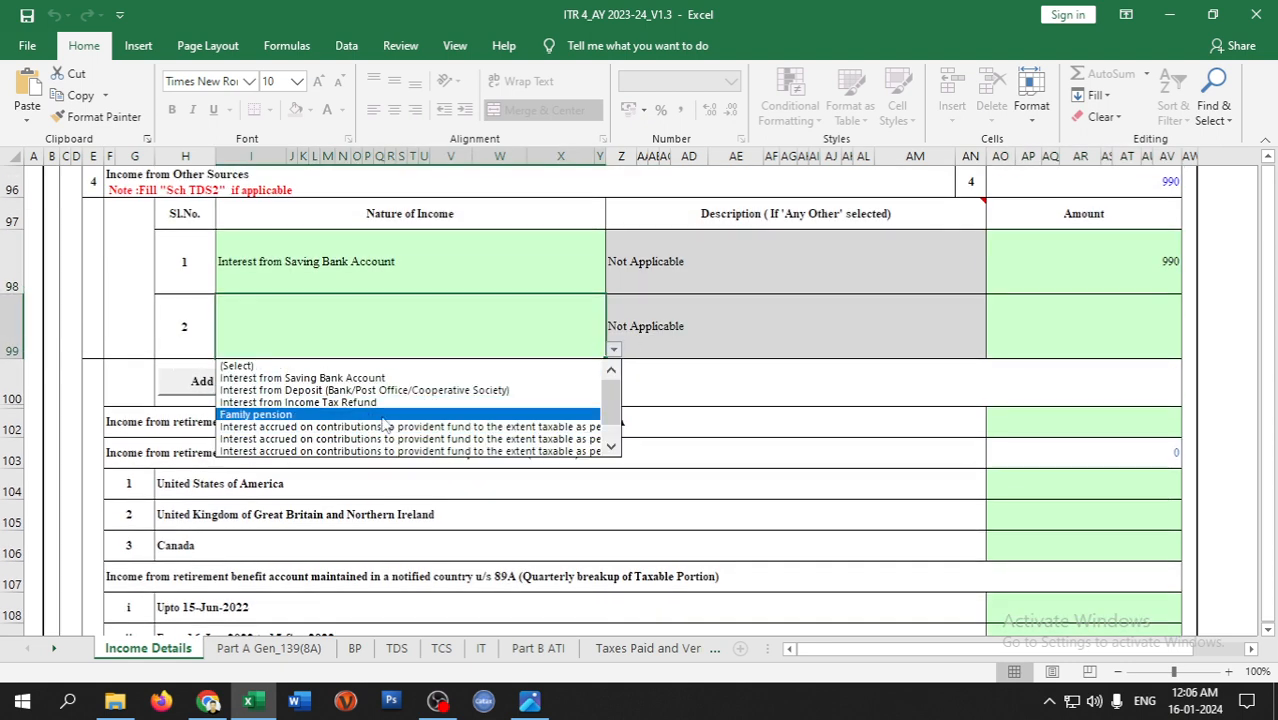
{"action": "mouse_move", "coordinate": [617, 416]}
{"action": "left_mouse_down"}
{"action": "mouse_move", "coordinate": [619, 427]}
{"action": "mouse_move", "coordinate": [620, 405]}
{"action": "mouse_move", "coordinate": [621, 430]}
{"action": "left_mouse_up"}
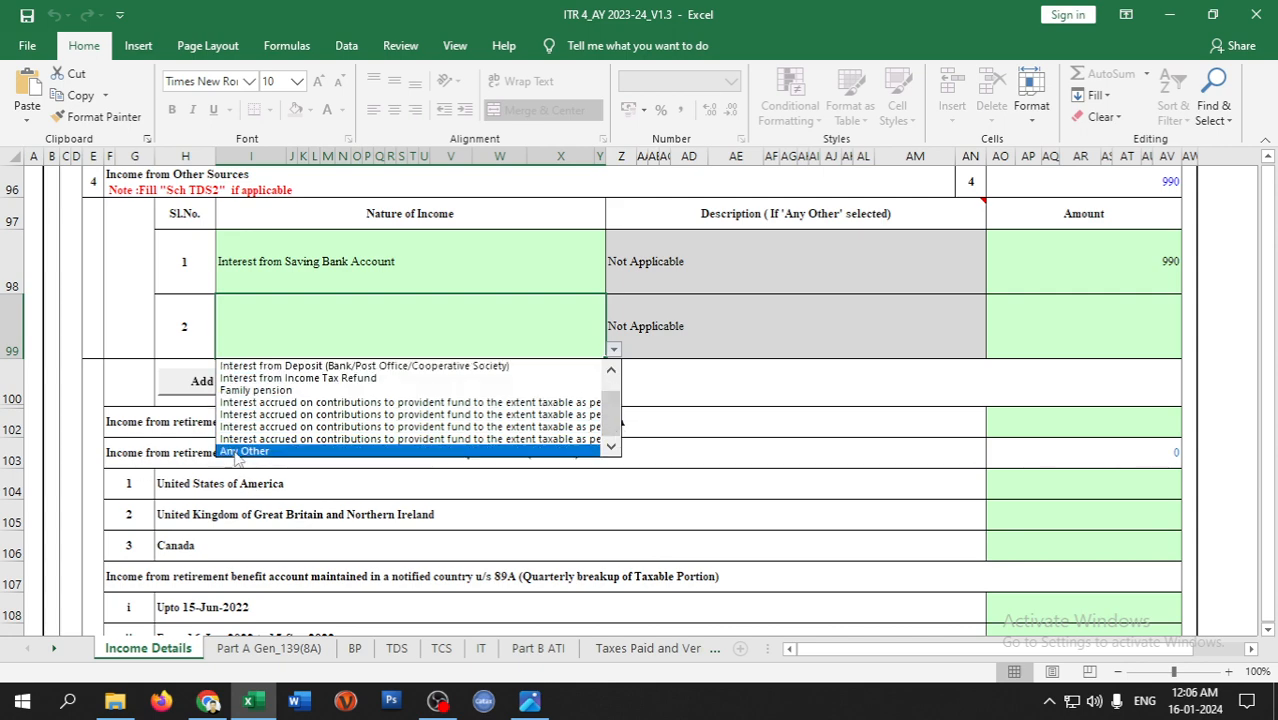
{"action": "left_click", "coordinate": [860, 356]}
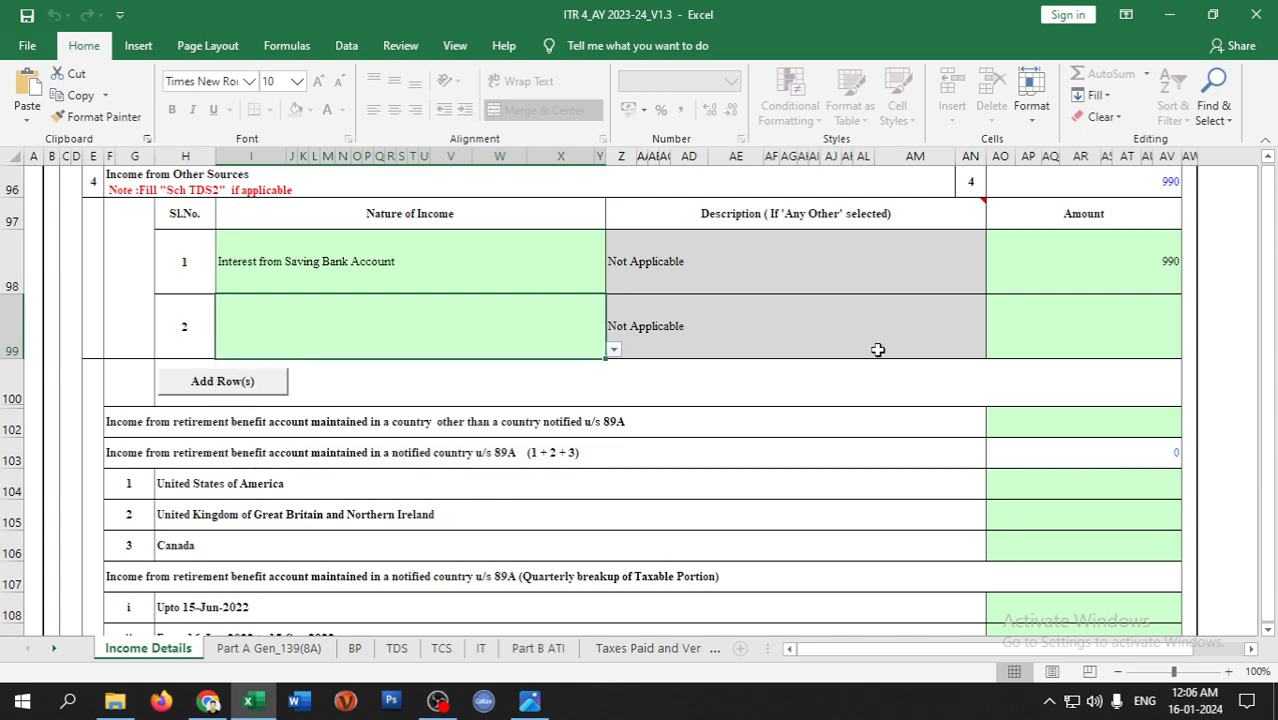
{"action": "scroll", "coordinate": [684, 371], "scroll_direction": "down", "scroll_amount": 2}
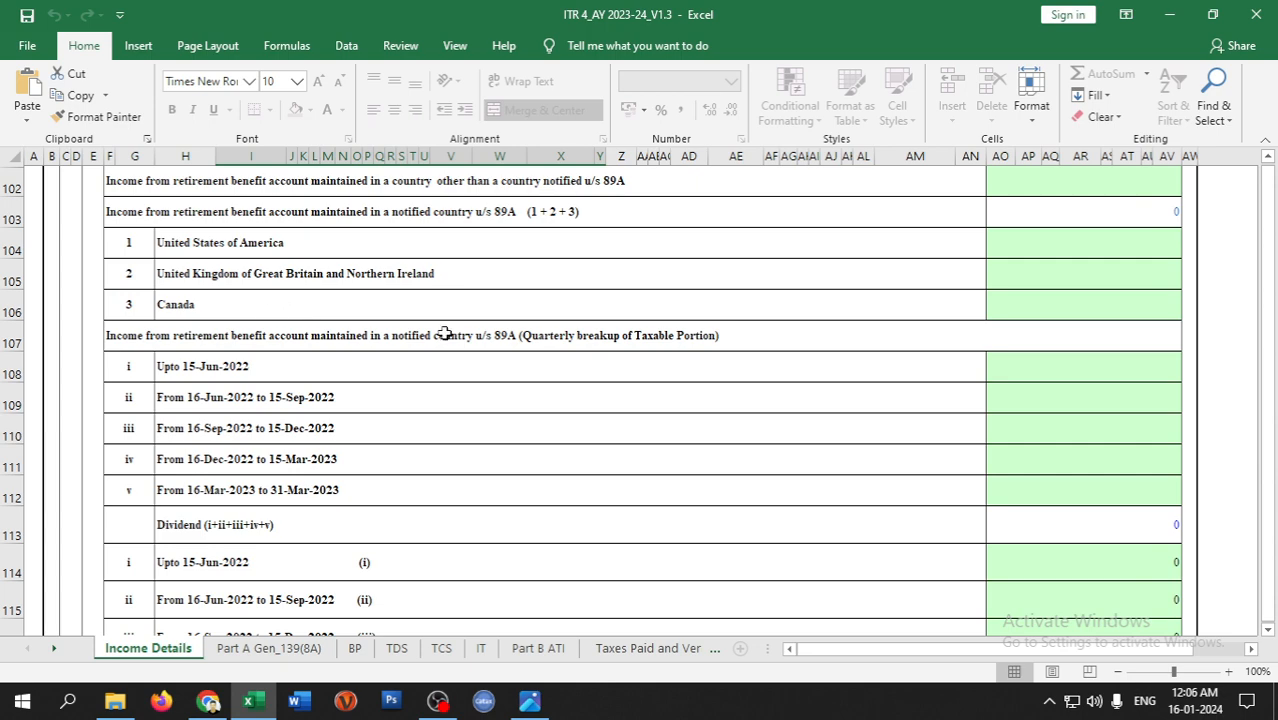
{"action": "scroll", "coordinate": [444, 334], "scroll_direction": "down", "scroll_amount": 5}
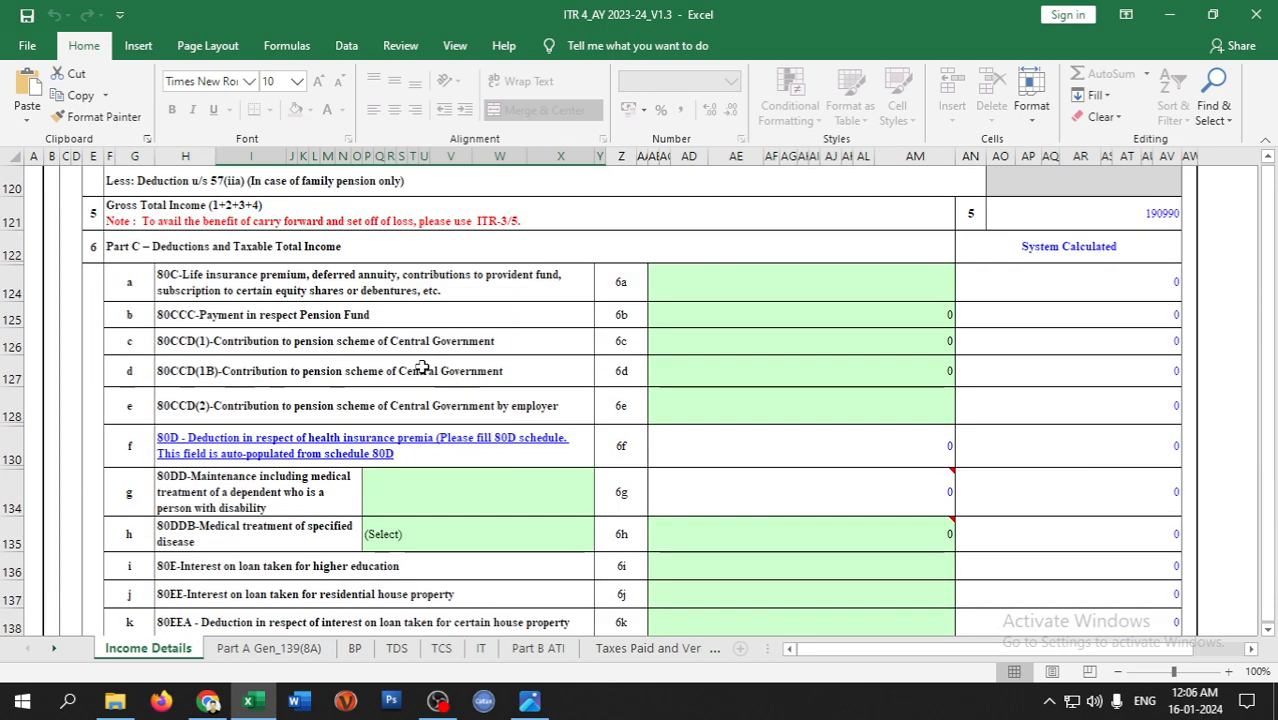
{"action": "scroll", "coordinate": [531, 485], "scroll_direction": "down", "scroll_amount": 1}
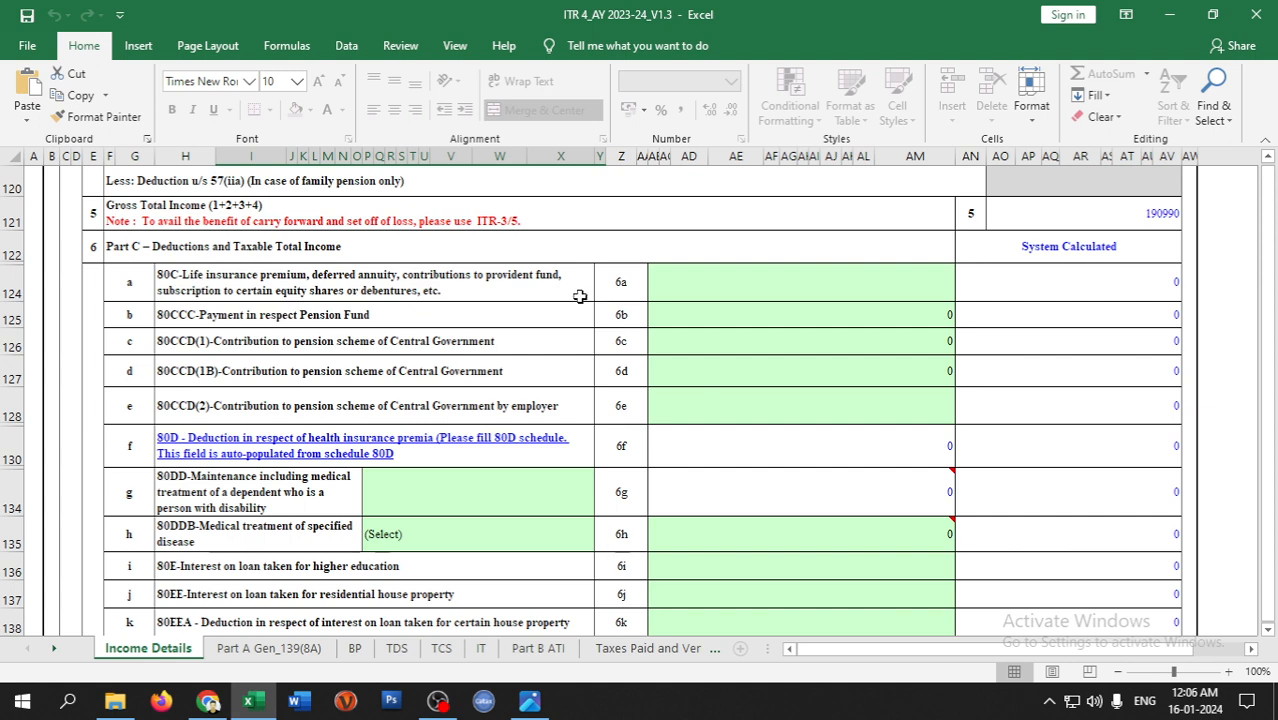
- Enter a 5420 deduction under section 80C in cell 6a
{"action": "left_click", "coordinate": [727, 288]}
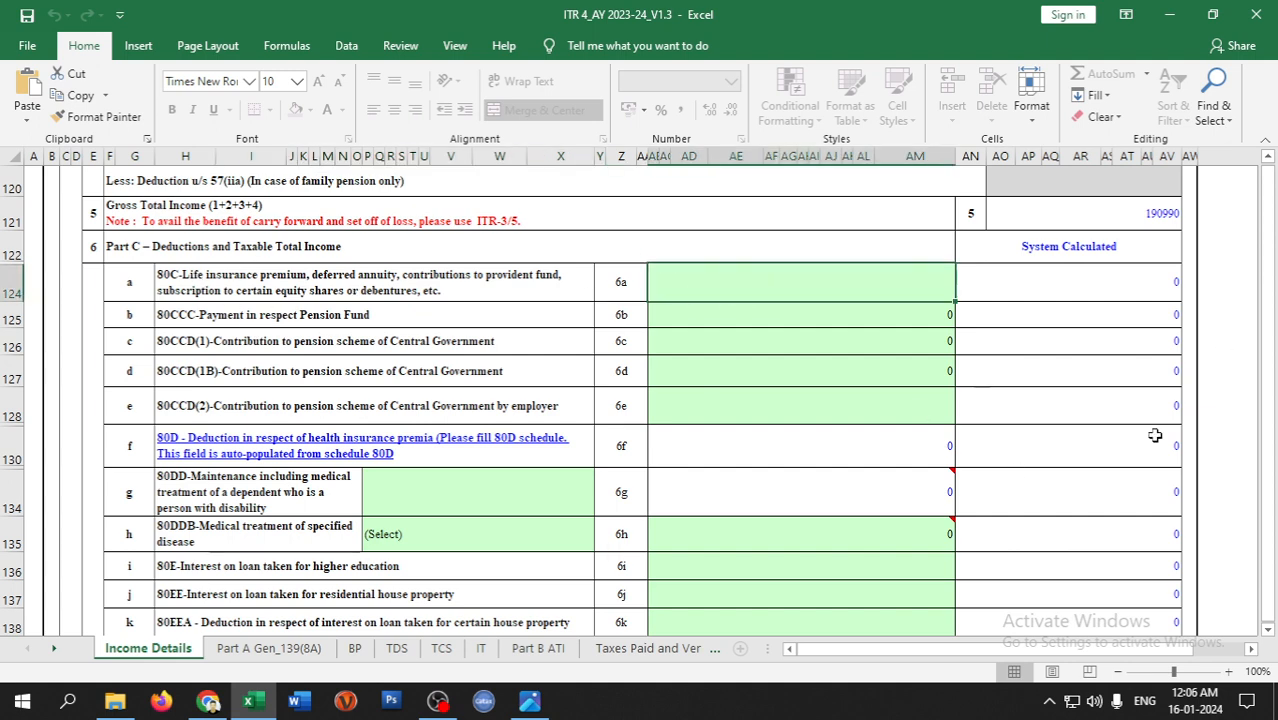
{"action": "type", "text": "5420"}
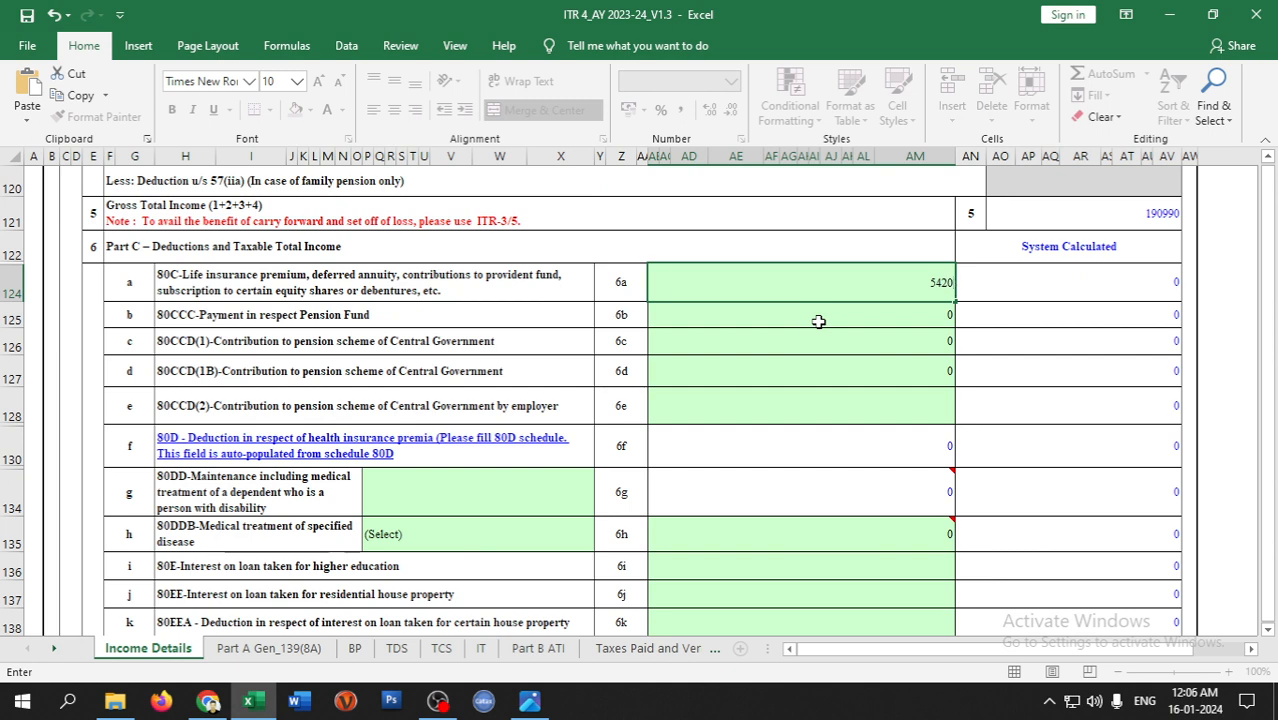
{"action": "key", "text": "Return"}
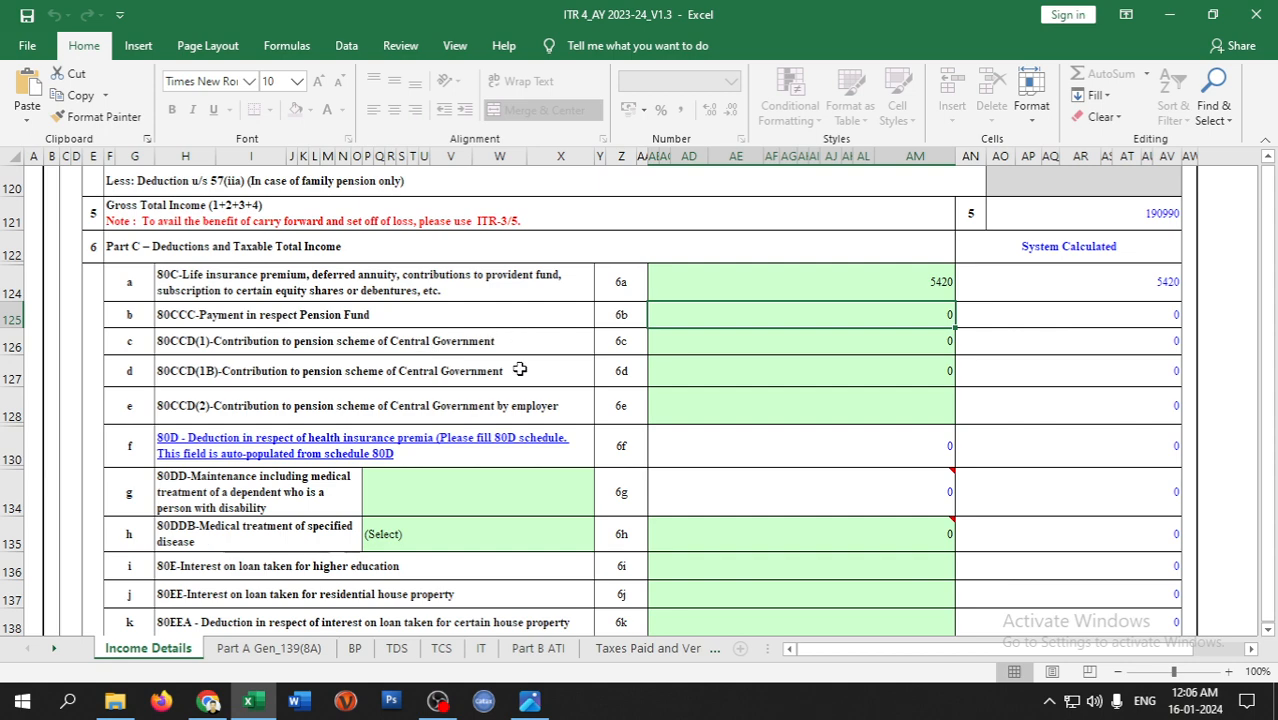
- Review the deductions and select the 80TTA entry cell 6p
{"action": "scroll", "coordinate": [350, 392], "scroll_direction": "down", "scroll_amount": 1}
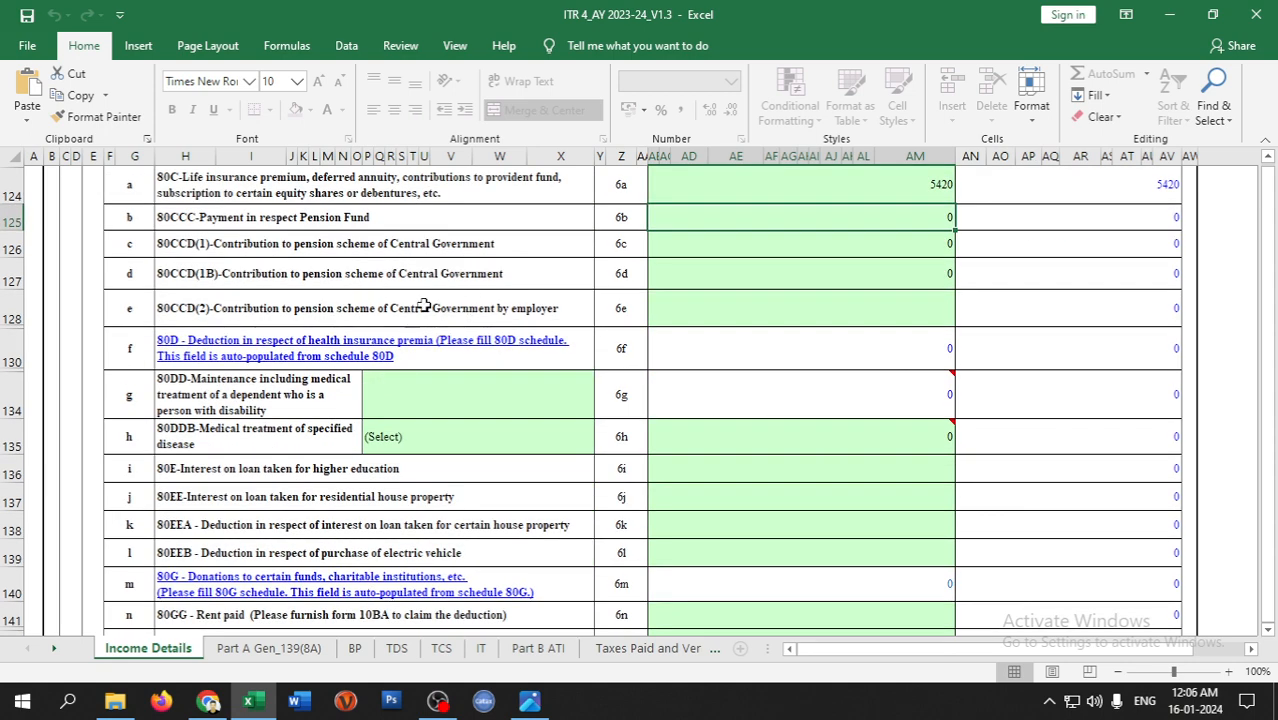
{"action": "scroll", "coordinate": [575, 360], "scroll_direction": "down", "scroll_amount": 2}
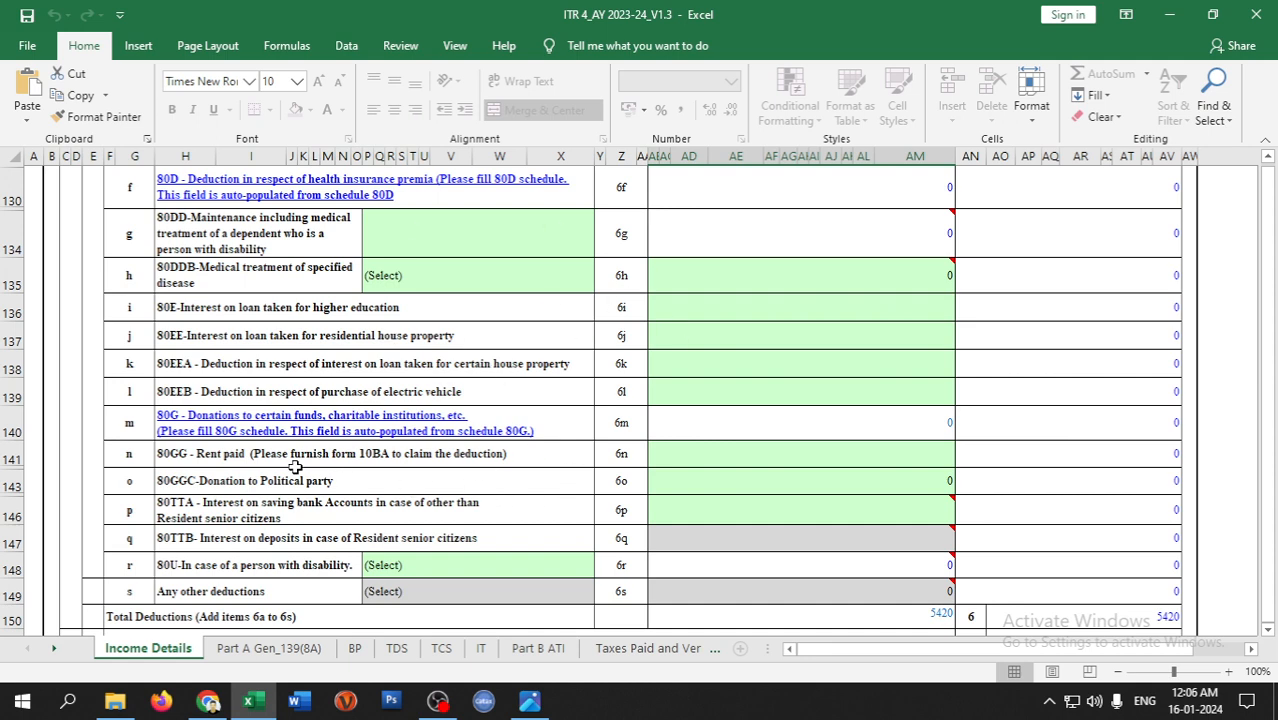
{"action": "scroll", "coordinate": [468, 504], "scroll_direction": "down", "scroll_amount": 1}
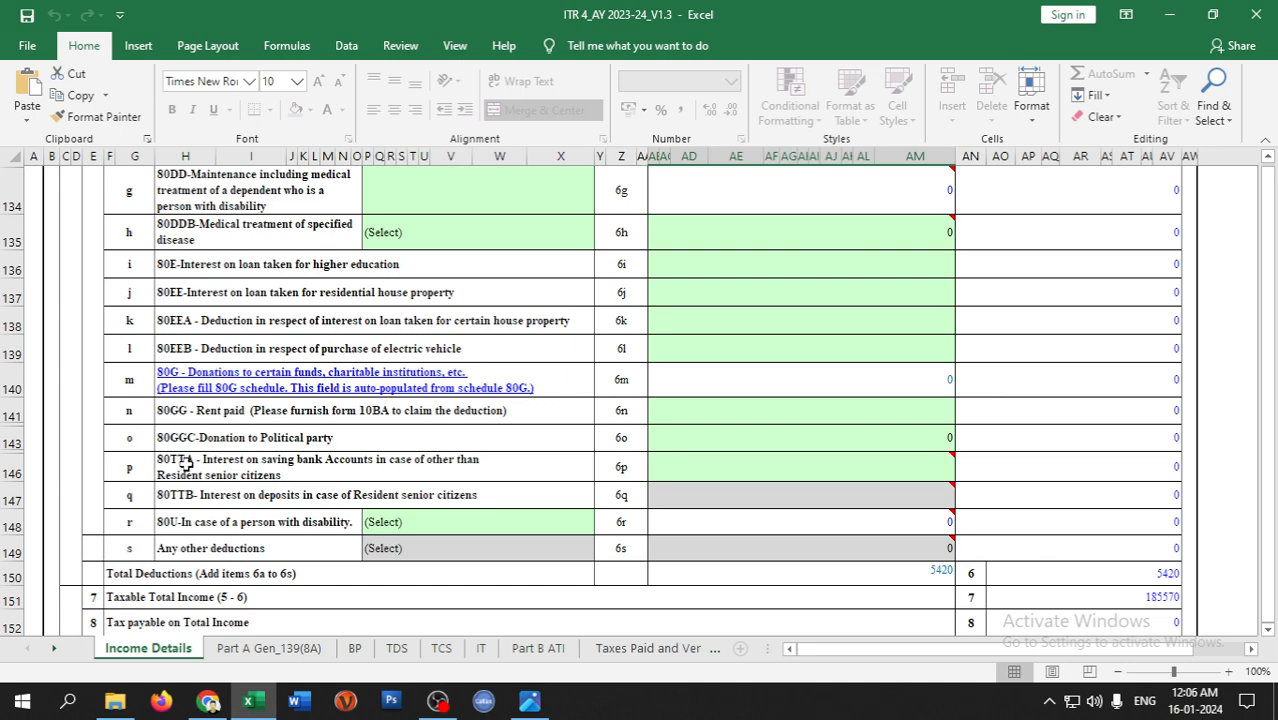
{"action": "left_click", "coordinate": [763, 467]}
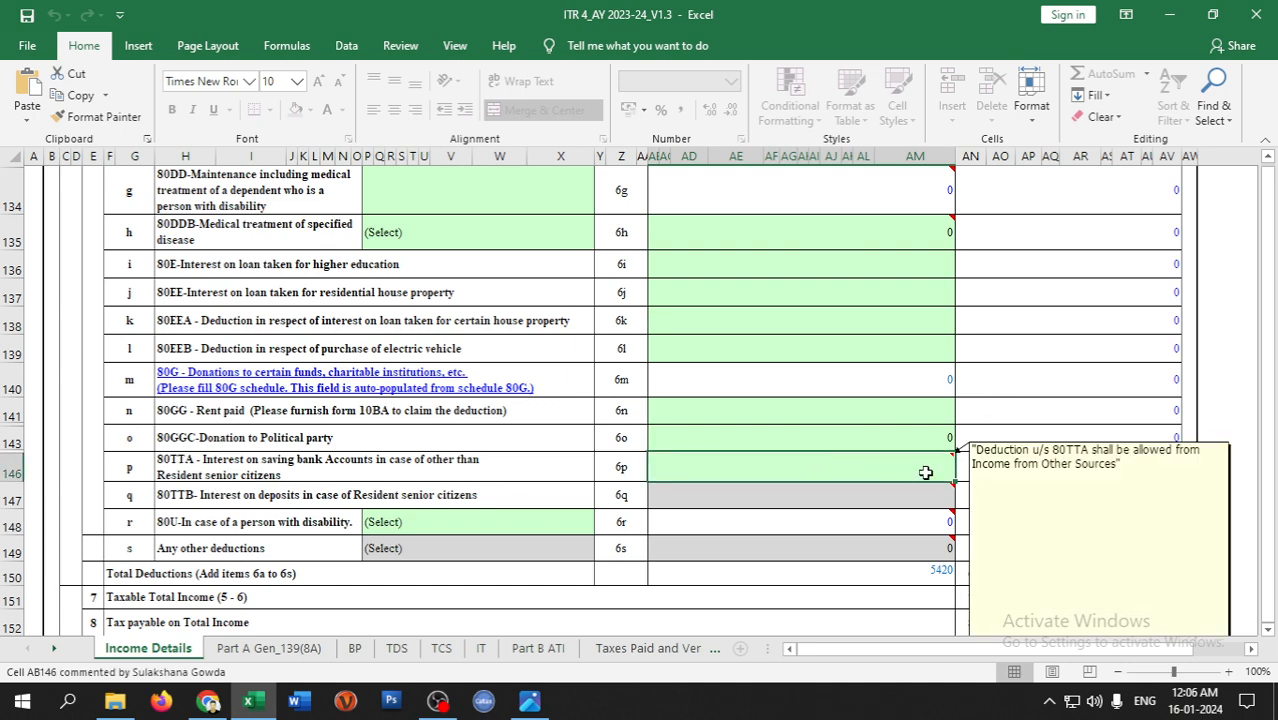
{"action": "scroll", "coordinate": [998, 417], "scroll_direction": "up", "scroll_amount": 4}
{"action": "scroll", "coordinate": [1040, 303], "scroll_direction": "up", "scroll_amount": 5}
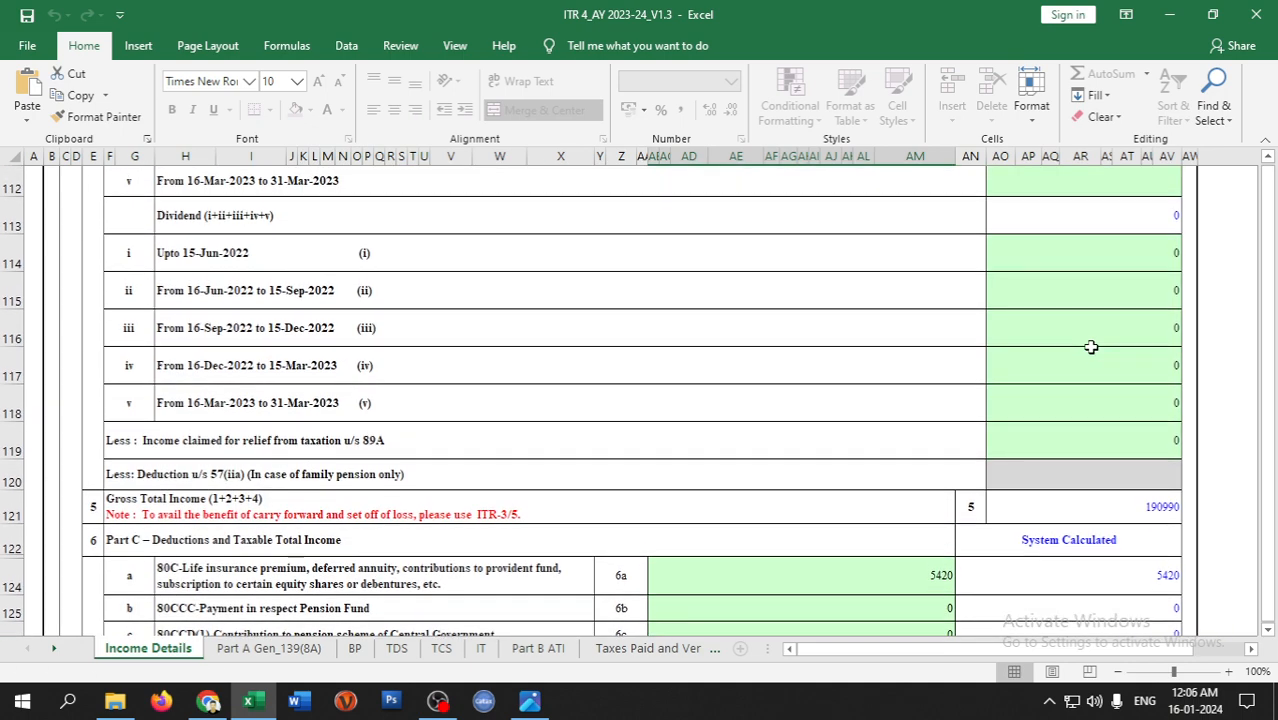
{"action": "scroll", "coordinate": [413, 349], "scroll_direction": "up", "scroll_amount": 4}
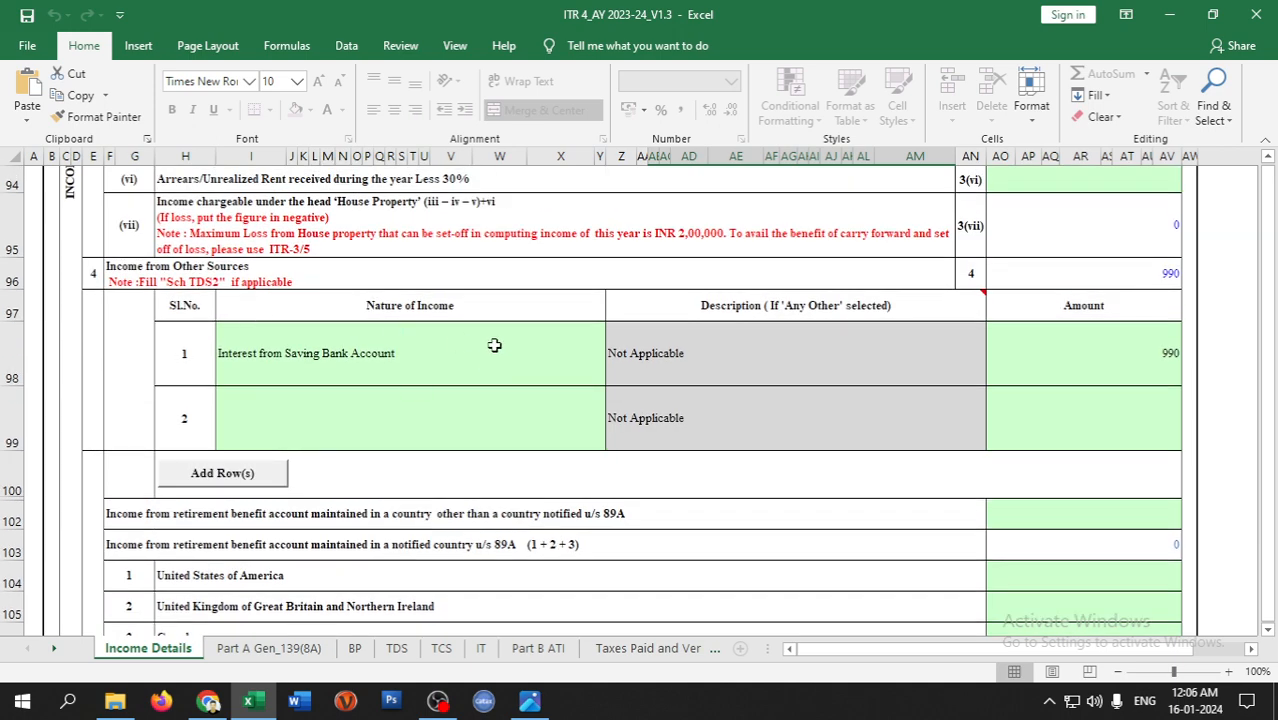
- Enter 990 under 80TTA in cell 6p and review the resulting 184580 taxable income
{"action": "scroll", "coordinate": [980, 419], "scroll_direction": "down", "scroll_amount": 7}
{"action": "scroll", "coordinate": [736, 527], "scroll_direction": "down", "scroll_amount": 3}
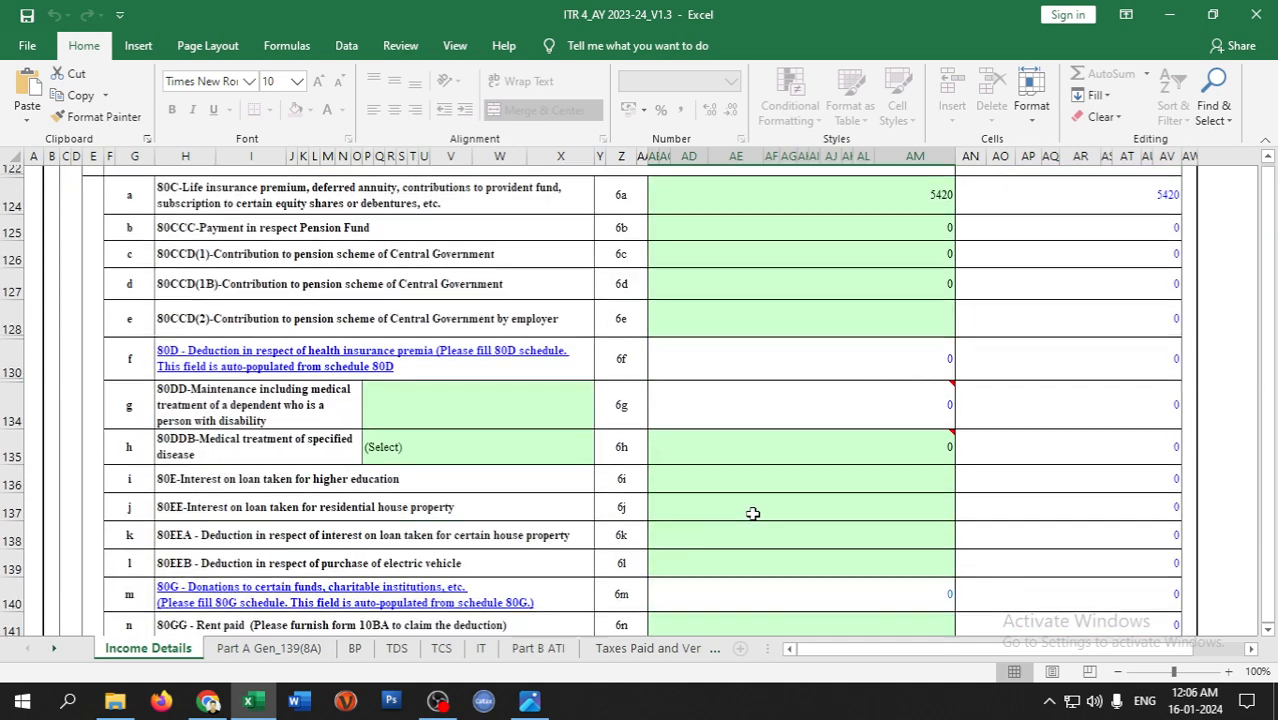
{"action": "scroll", "coordinate": [695, 517], "scroll_direction": "down", "scroll_amount": 2}
{"action": "mouse_move", "coordinate": [843, 511]}
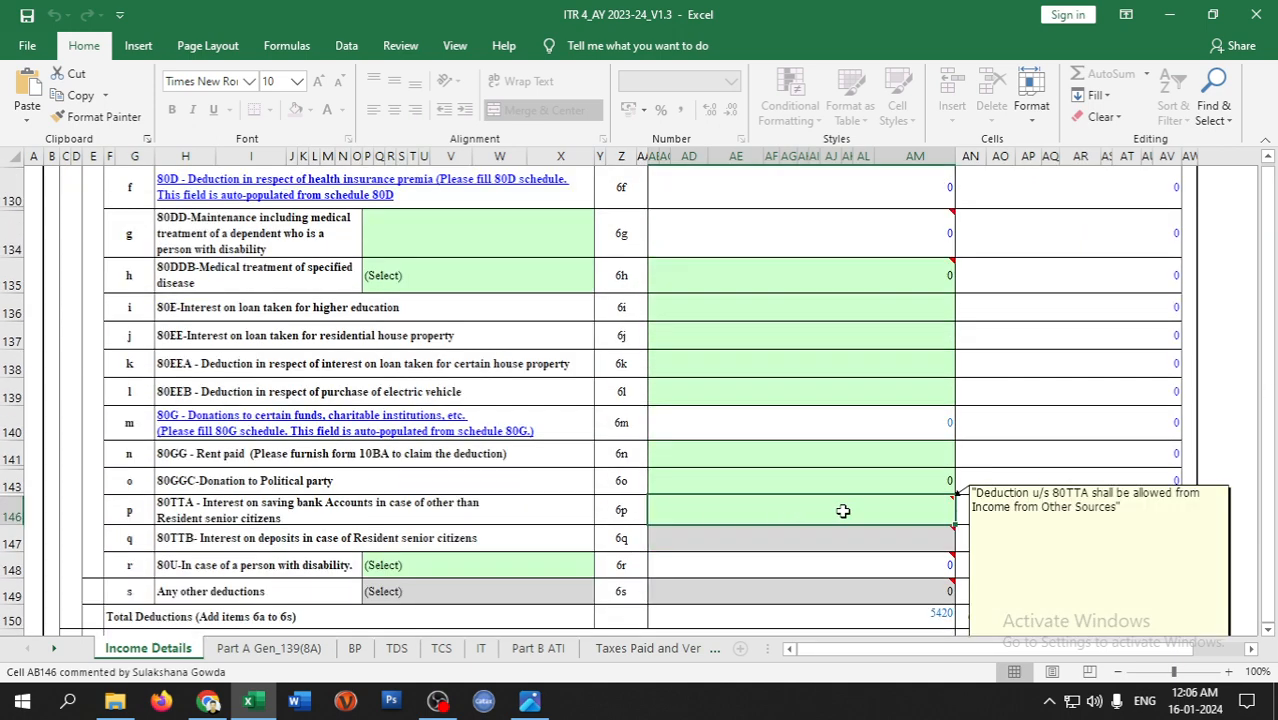
{"action": "type", "text": "990"}
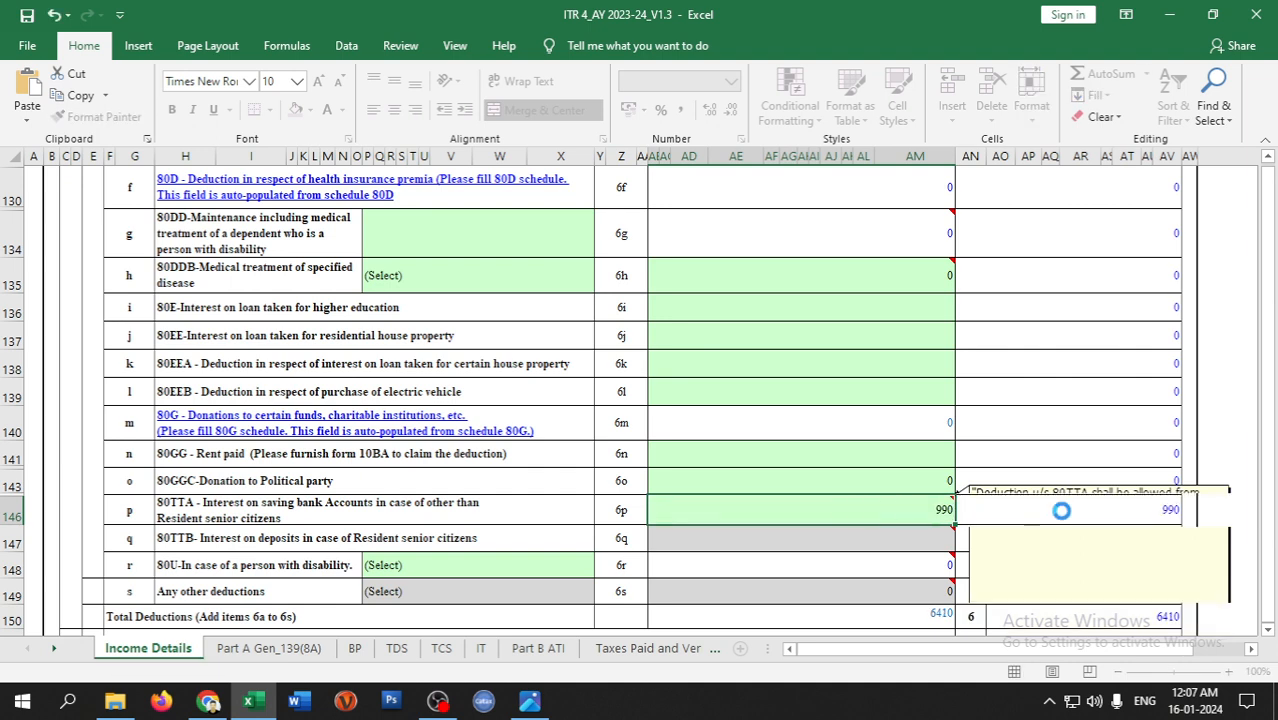
{"action": "key", "text": "Return"}
{"action": "scroll", "coordinate": [862, 503], "scroll_direction": "down", "scroll_amount": 4}
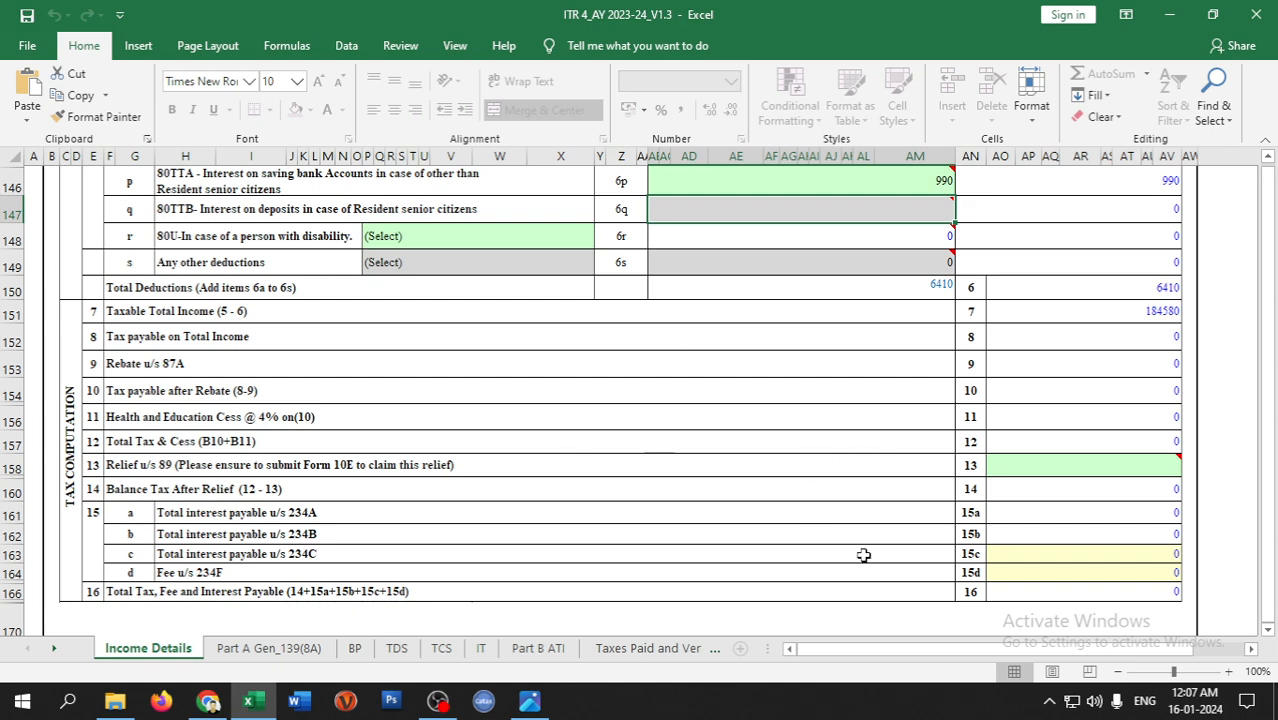
{"action": "scroll", "coordinate": [1010, 331], "scroll_direction": "up", "scroll_amount": 7}
{"action": "scroll", "coordinate": [1010, 331], "scroll_direction": "up", "scroll_amount": 4}
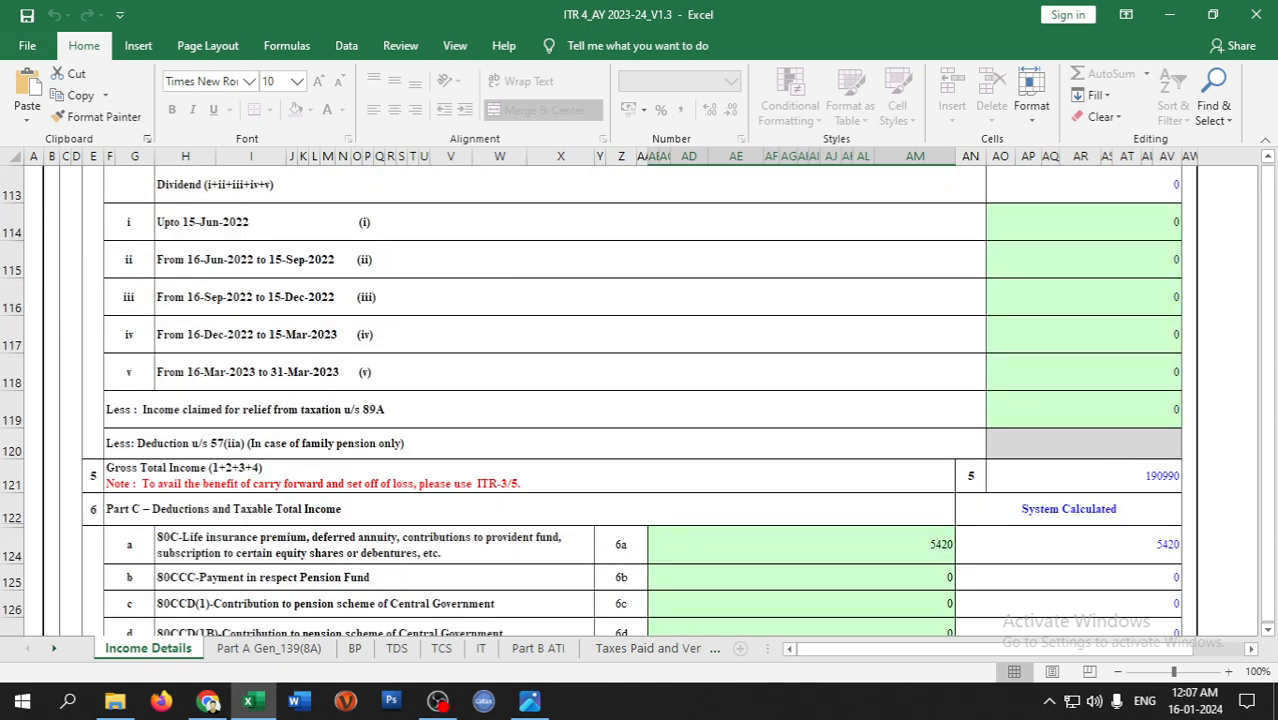
{"action": "scroll", "coordinate": [1007, 387], "scroll_direction": "up", "scroll_amount": 20}
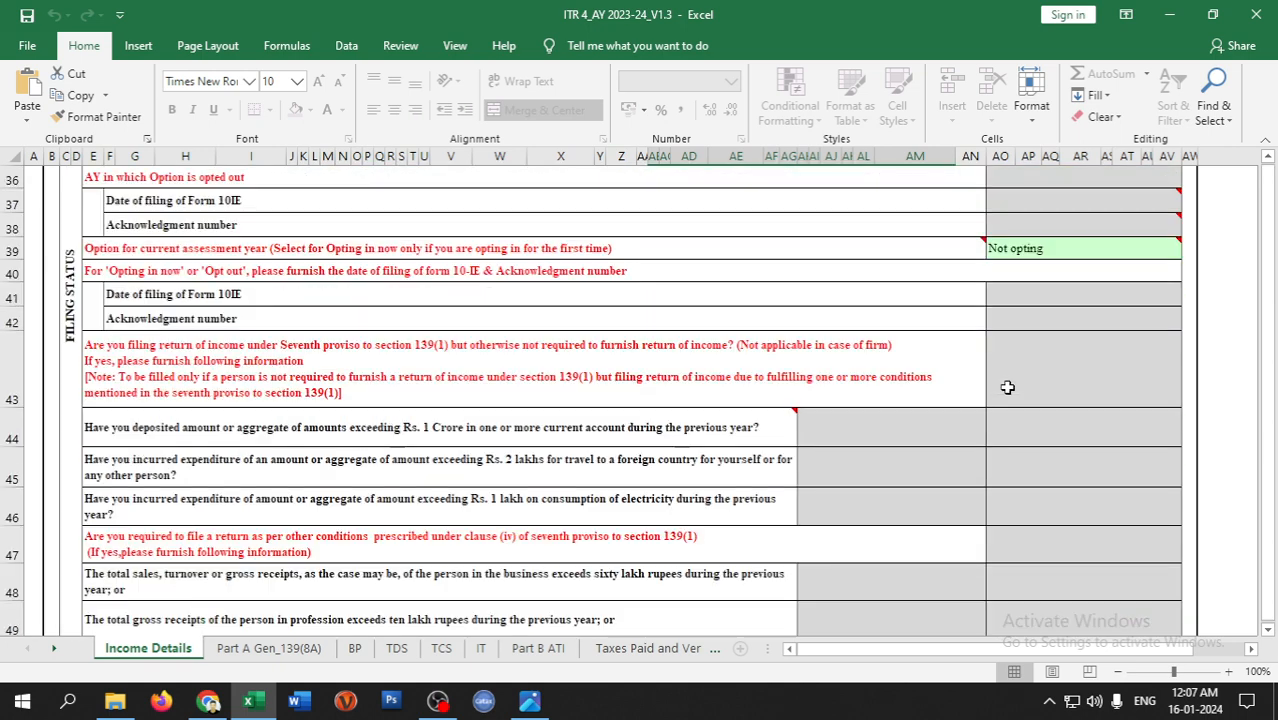
{"action": "scroll", "coordinate": [909, 596], "scroll_direction": "up", "scroll_amount": 4}
{"action": "scroll", "coordinate": [1015, 462], "scroll_direction": "right", "scroll_amount": 4}
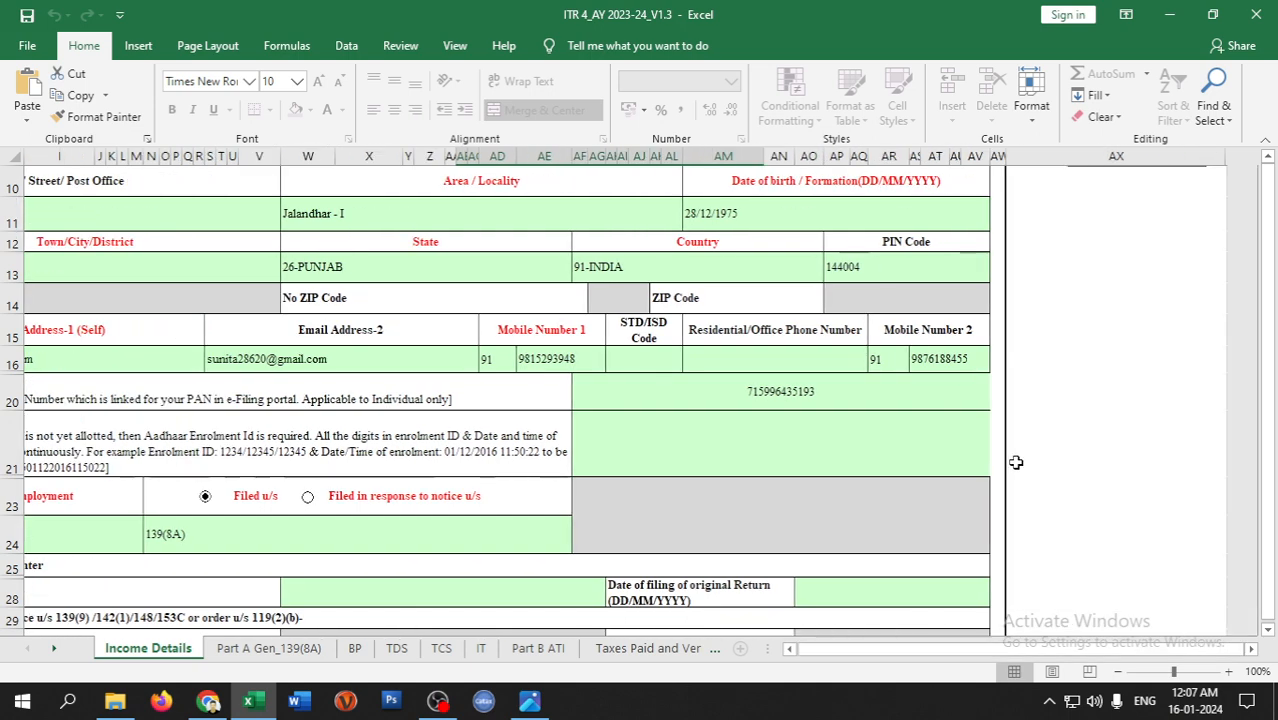
- Validate the Income Details sheet and dismiss the missing-field error list
{"action": "scroll", "coordinate": [1015, 462], "scroll_direction": "up", "scroll_amount": 3}
{"action": "left_click", "coordinate": [1130, 218]}
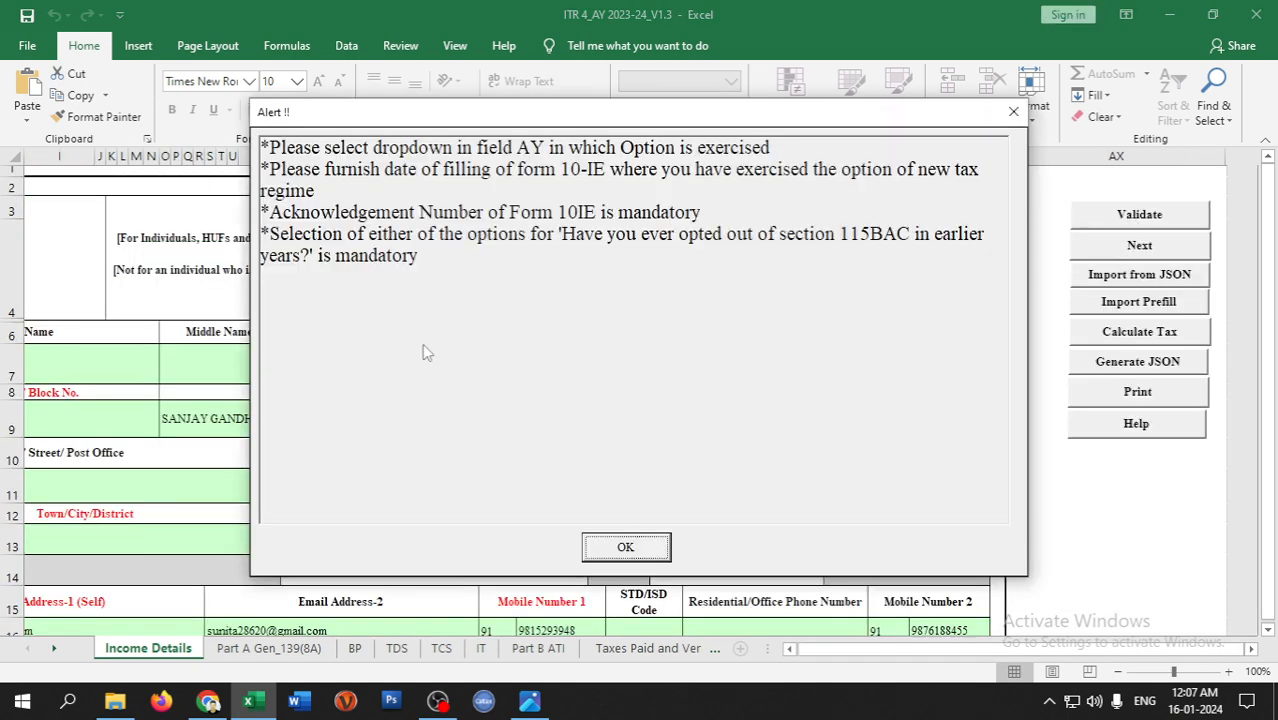
{"action": "left_click", "coordinate": [624, 547]}
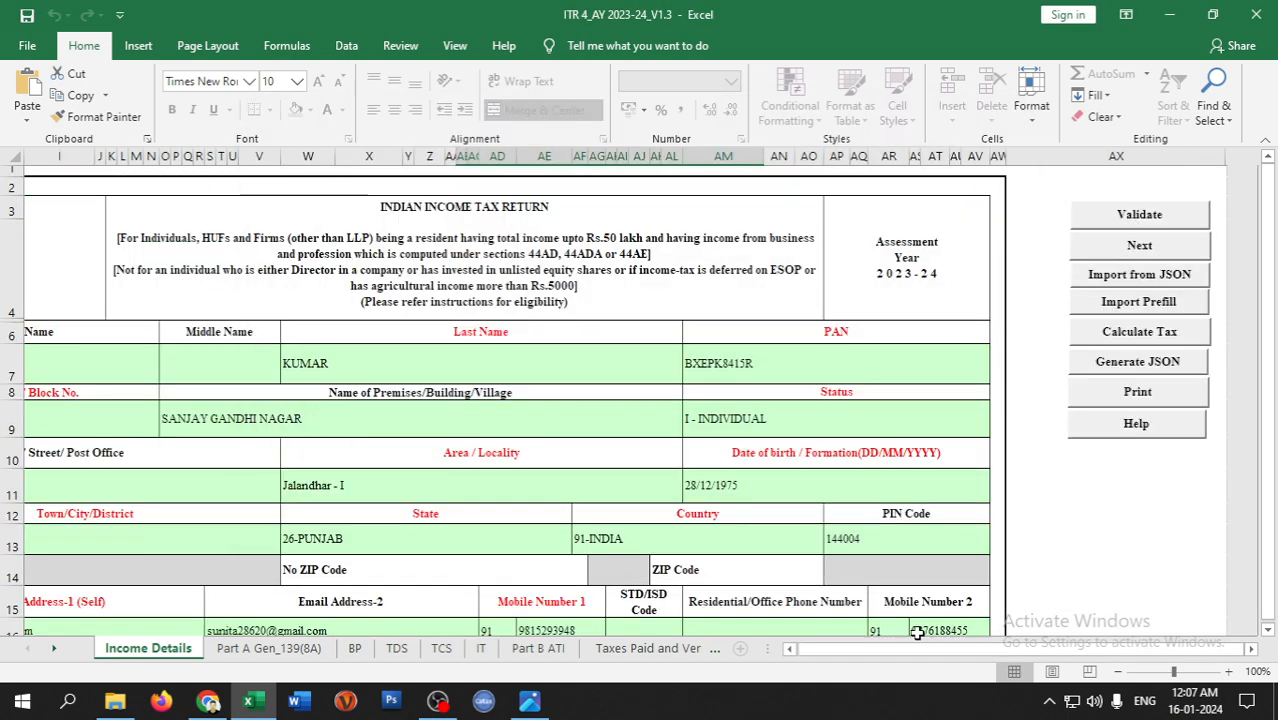
- Answer No to having opted for the new tax regime in earlier years
{"action": "scroll", "coordinate": [866, 470], "scroll_direction": "left", "scroll_amount": 4}
{"action": "scroll", "coordinate": [866, 476], "scroll_direction": "down", "scroll_amount": 3}
{"action": "scroll", "coordinate": [866, 476], "scroll_direction": "down", "scroll_amount": 3}
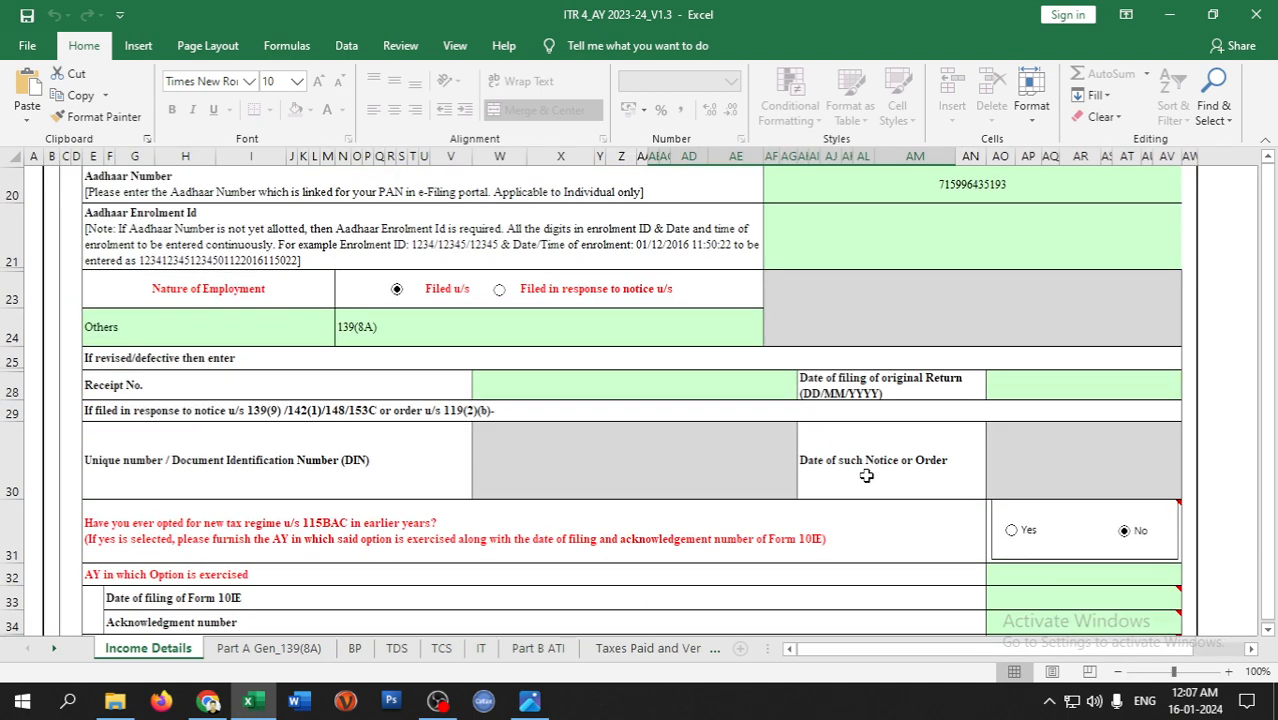
{"action": "mouse_move", "coordinate": [1080, 326]}
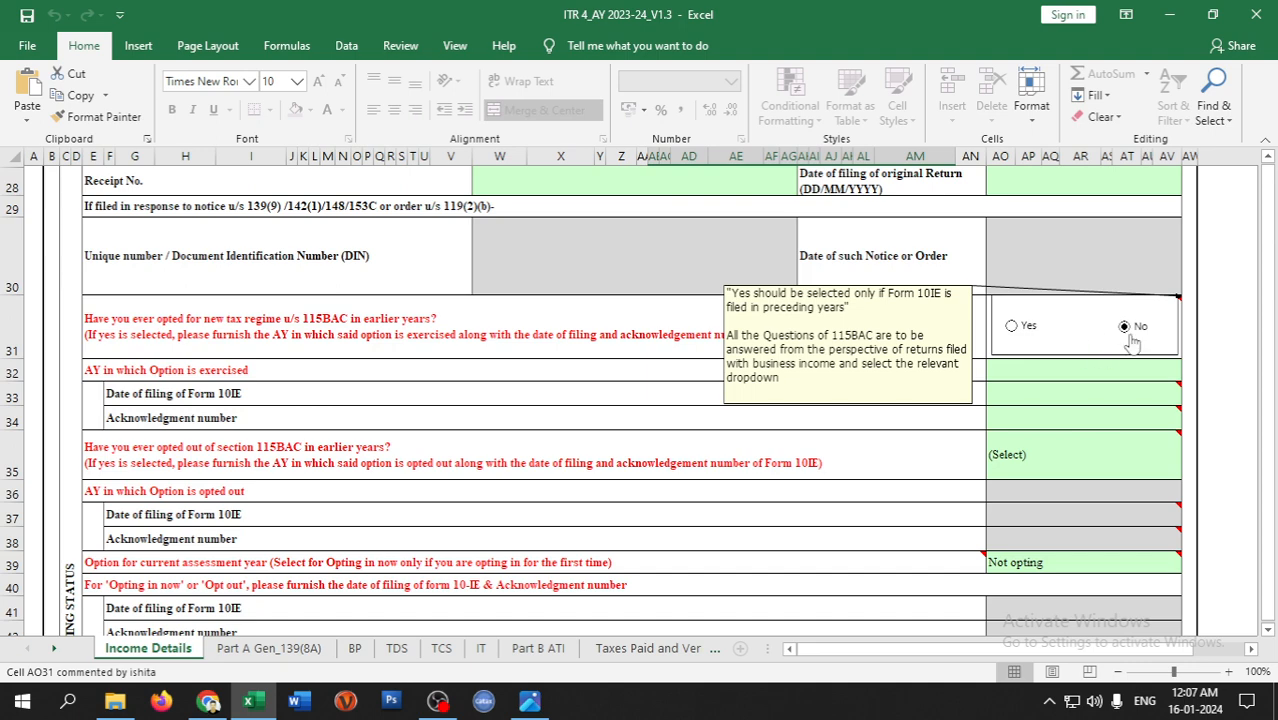
{"action": "left_click", "coordinate": [1126, 328]}
{"action": "left_click", "coordinate": [688, 417]}
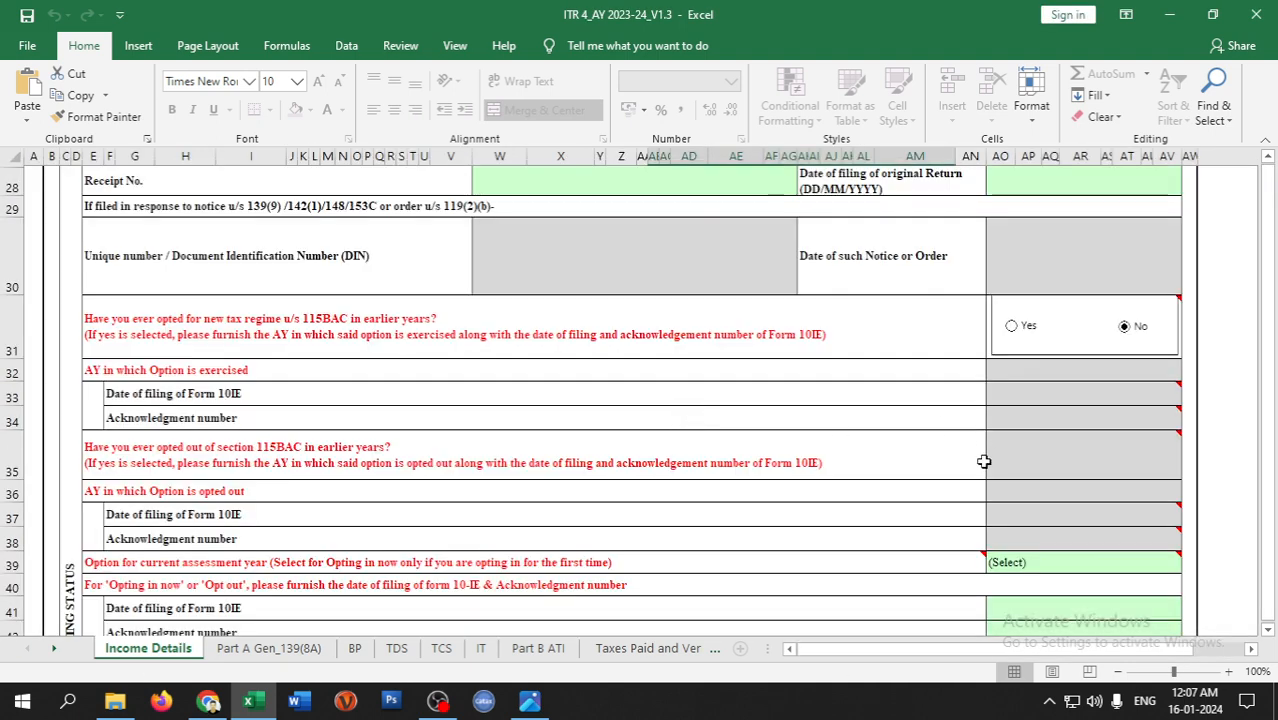
- Set the current-year 115BAC option in row 39 to Not opting and confirm
{"action": "scroll", "coordinate": [984, 461], "scroll_direction": "down", "scroll_amount": 2}
{"action": "left_click", "coordinate": [1062, 328]}
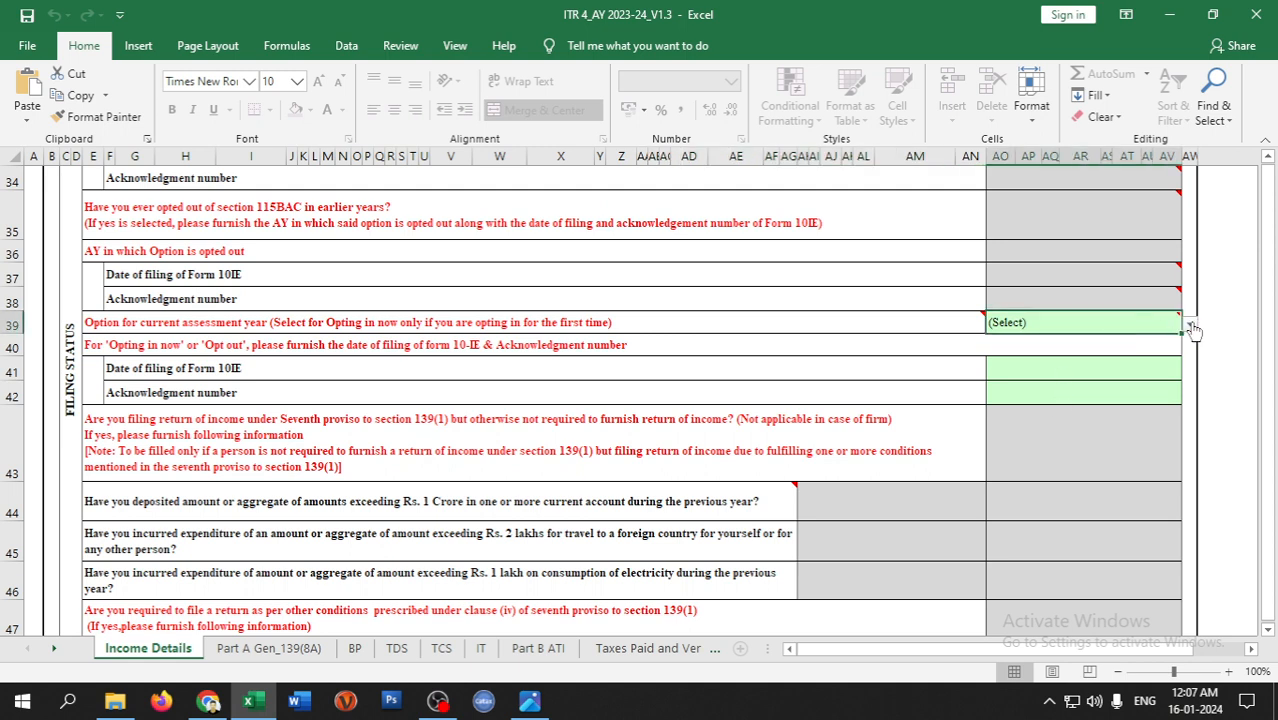
{"action": "left_click", "coordinate": [1190, 325]}
{"action": "left_click", "coordinate": [1030, 365]}
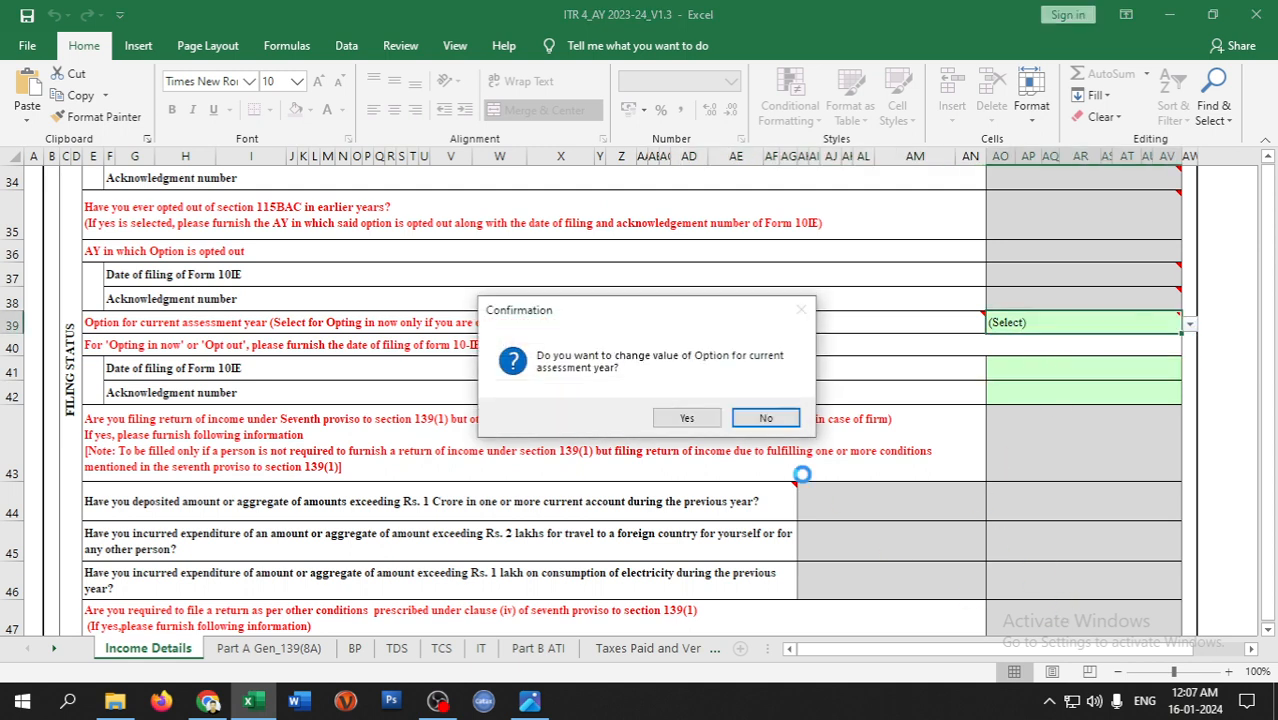
{"action": "left_click", "coordinate": [674, 422]}
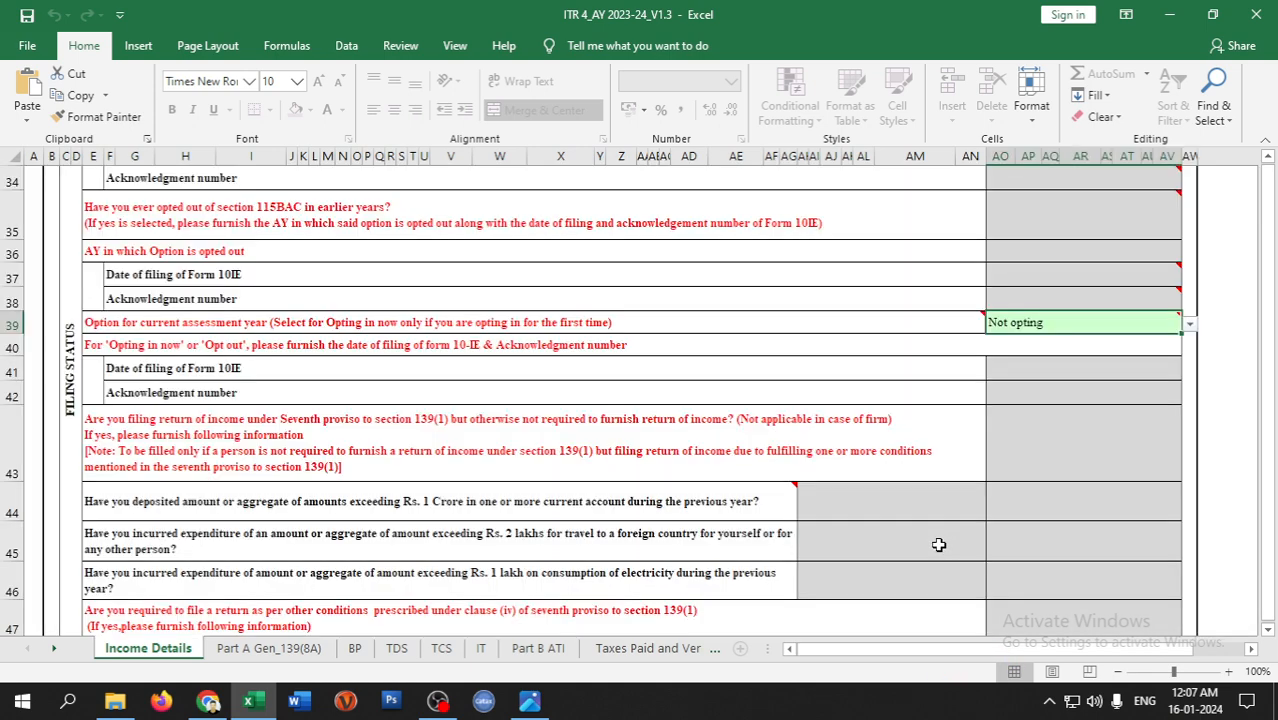
{"action": "left_click_drag", "start_coordinate": [941, 651], "coordinate": [1005, 651]}
{"action": "scroll", "coordinate": [1175, 523], "scroll_direction": "up", "scroll_amount": 11}
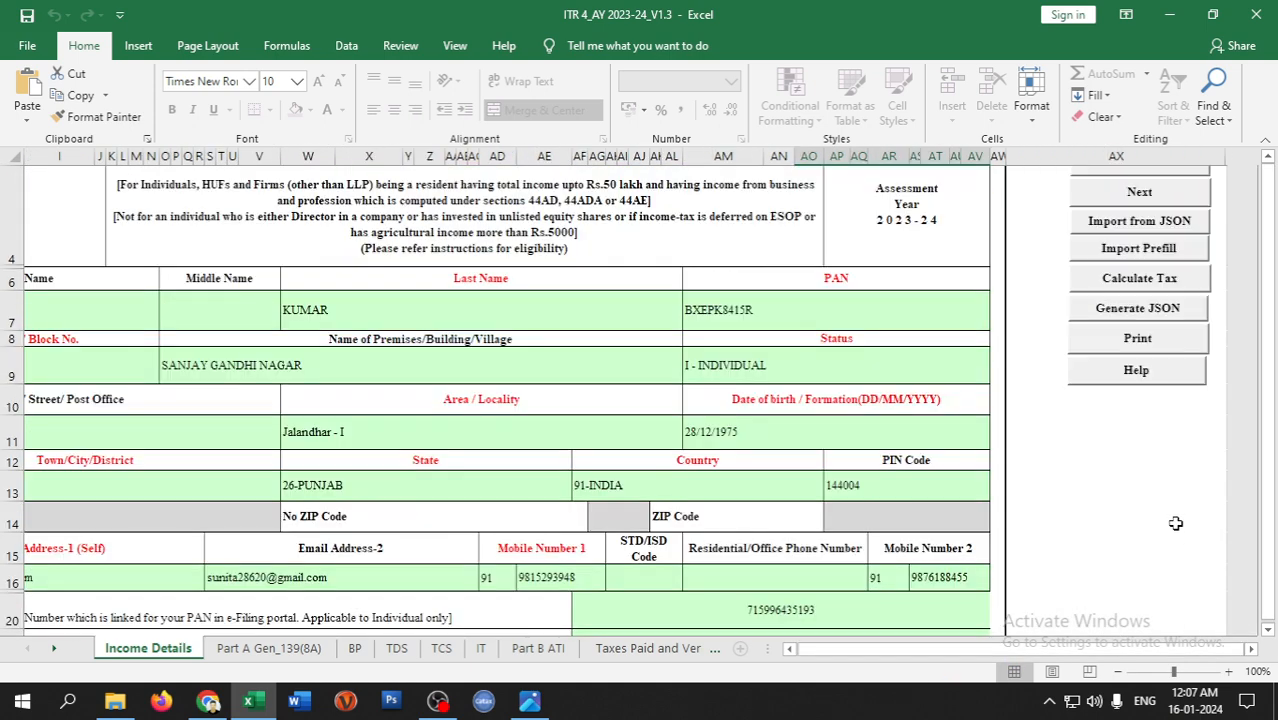
- Validate the Income Details sheet, accept its OK alert, and go to the Part A Gen_139(8A) sheet
{"action": "left_click", "coordinate": [1139, 214]}
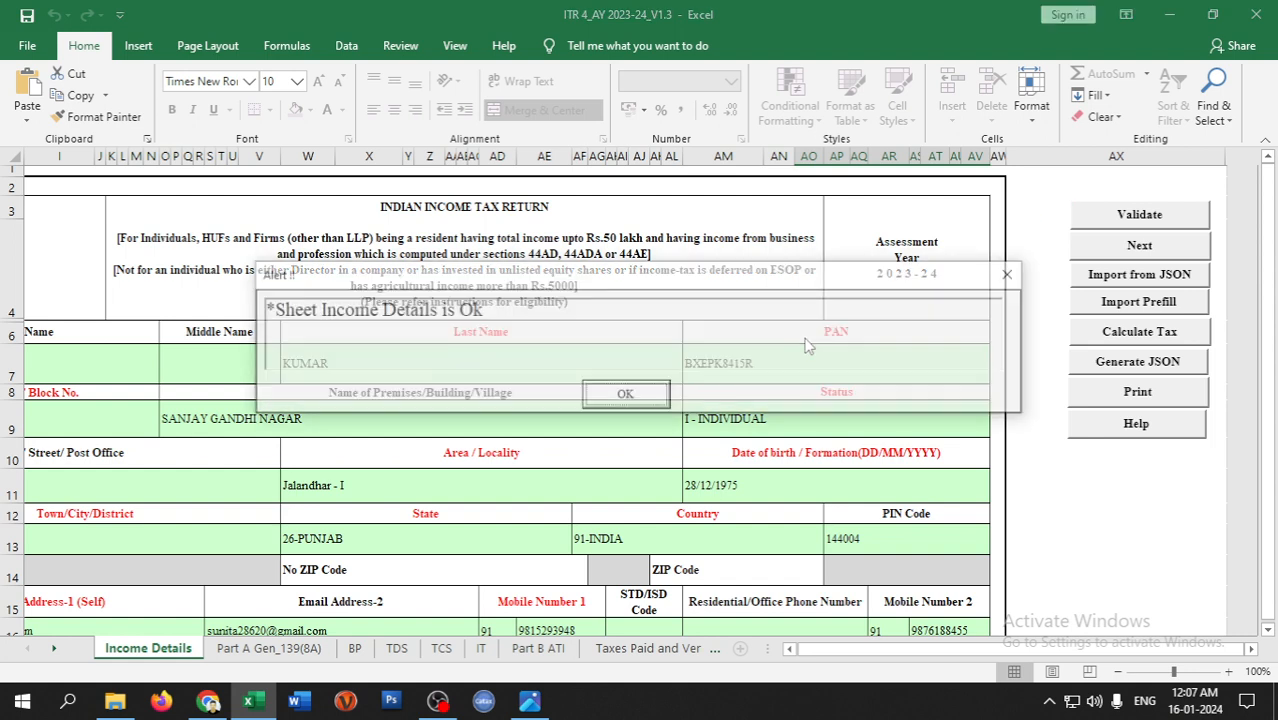
{"action": "left_click", "coordinate": [627, 394]}
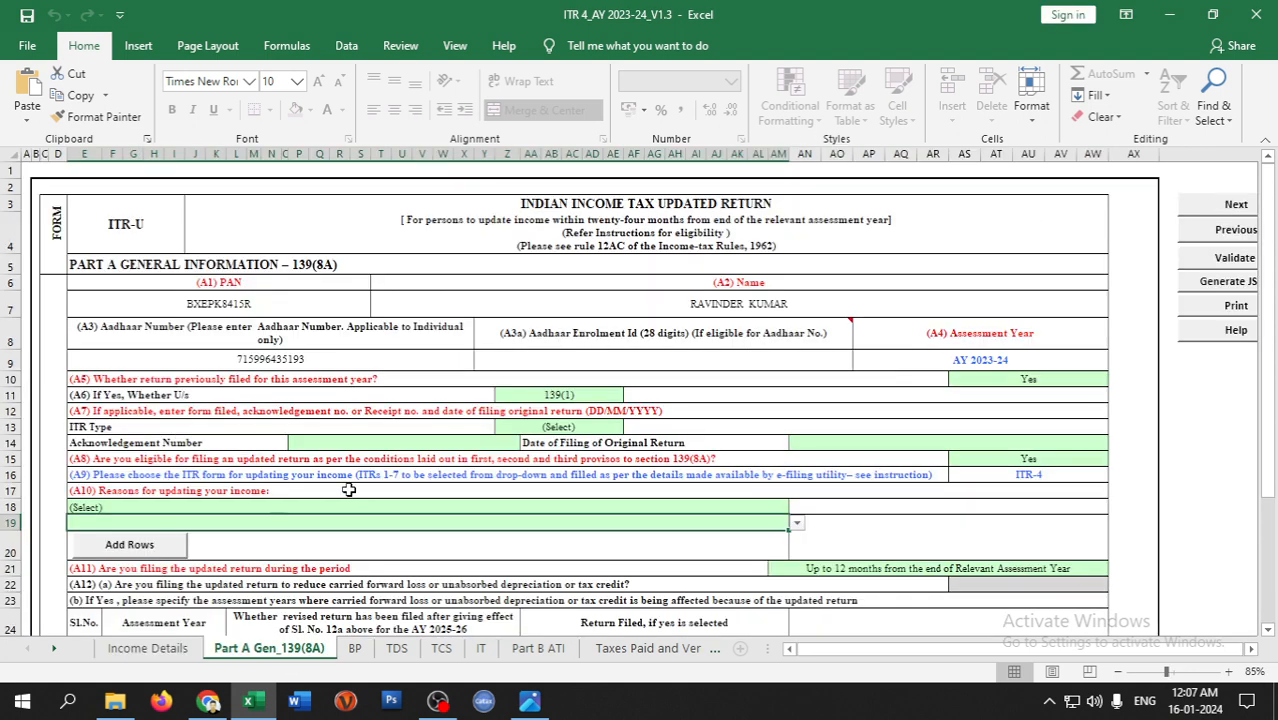
{"action": "left_click", "coordinate": [269, 648]}
- Change the 'return previously filed' answer in A5 from Yes to No
{"action": "left_click", "coordinate": [403, 379]}
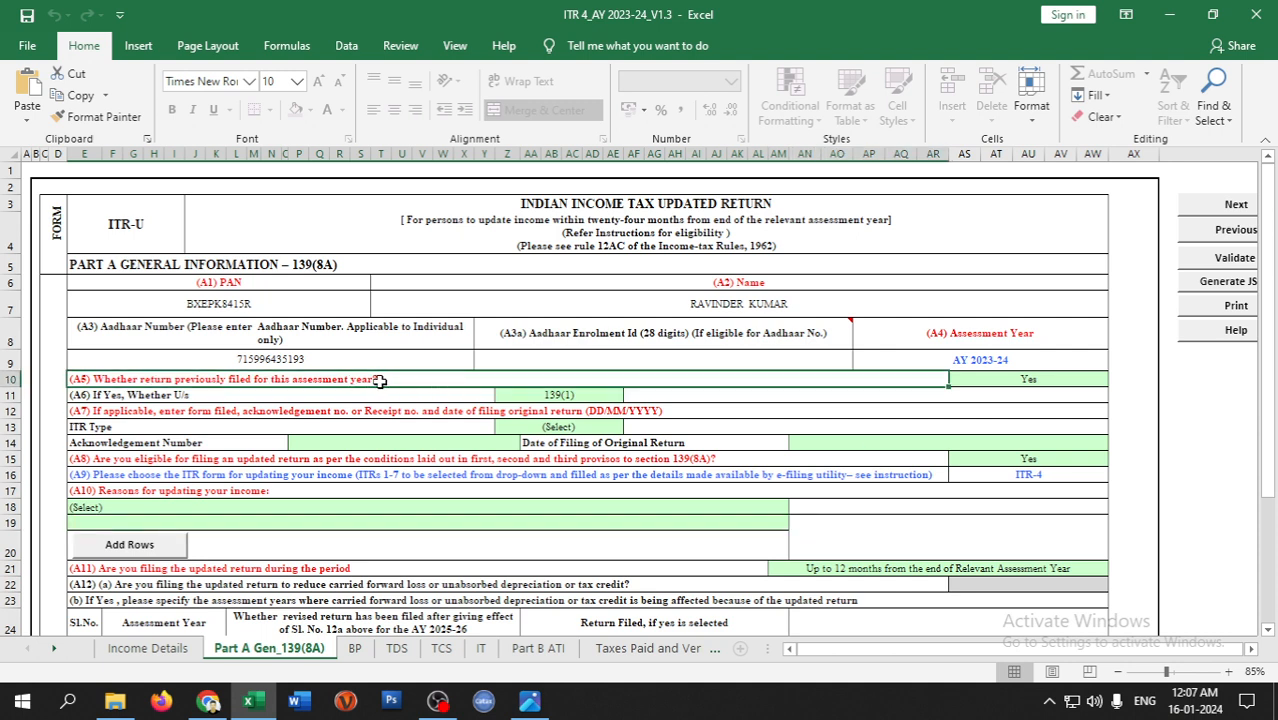
{"action": "left_click", "coordinate": [1018, 381]}
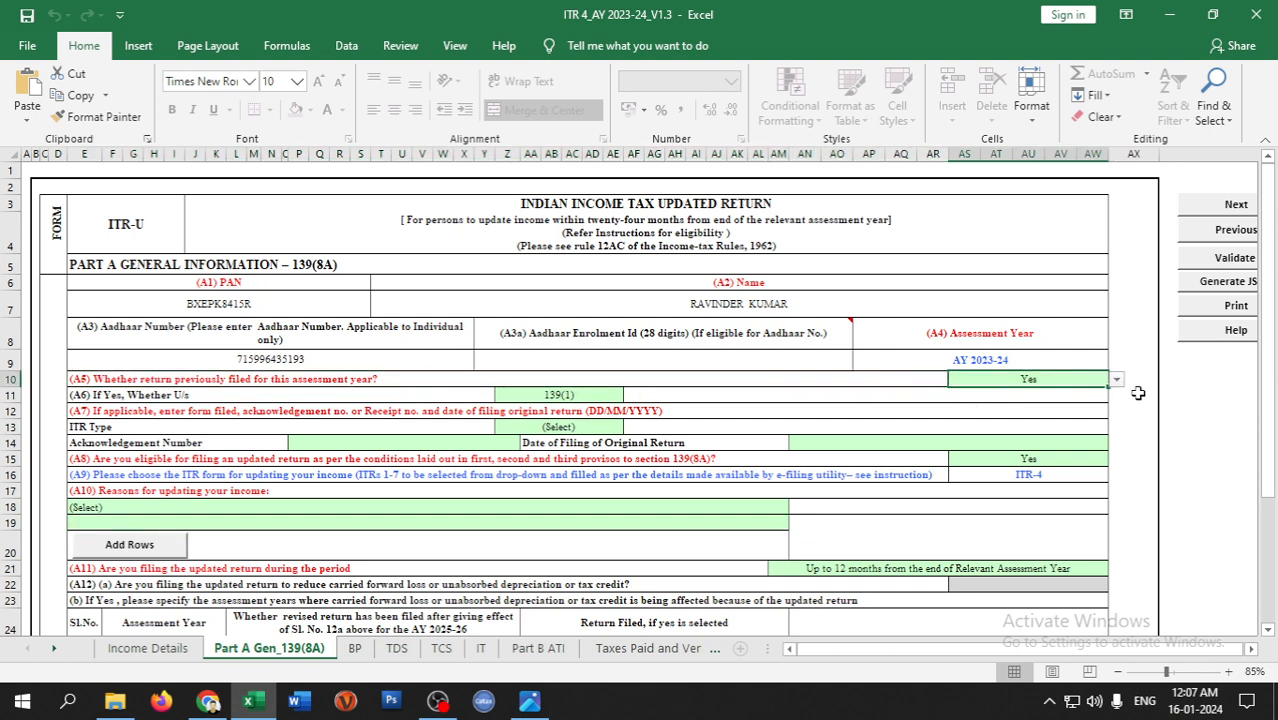
{"action": "left_click", "coordinate": [1116, 379]}
{"action": "left_click", "coordinate": [990, 412]}
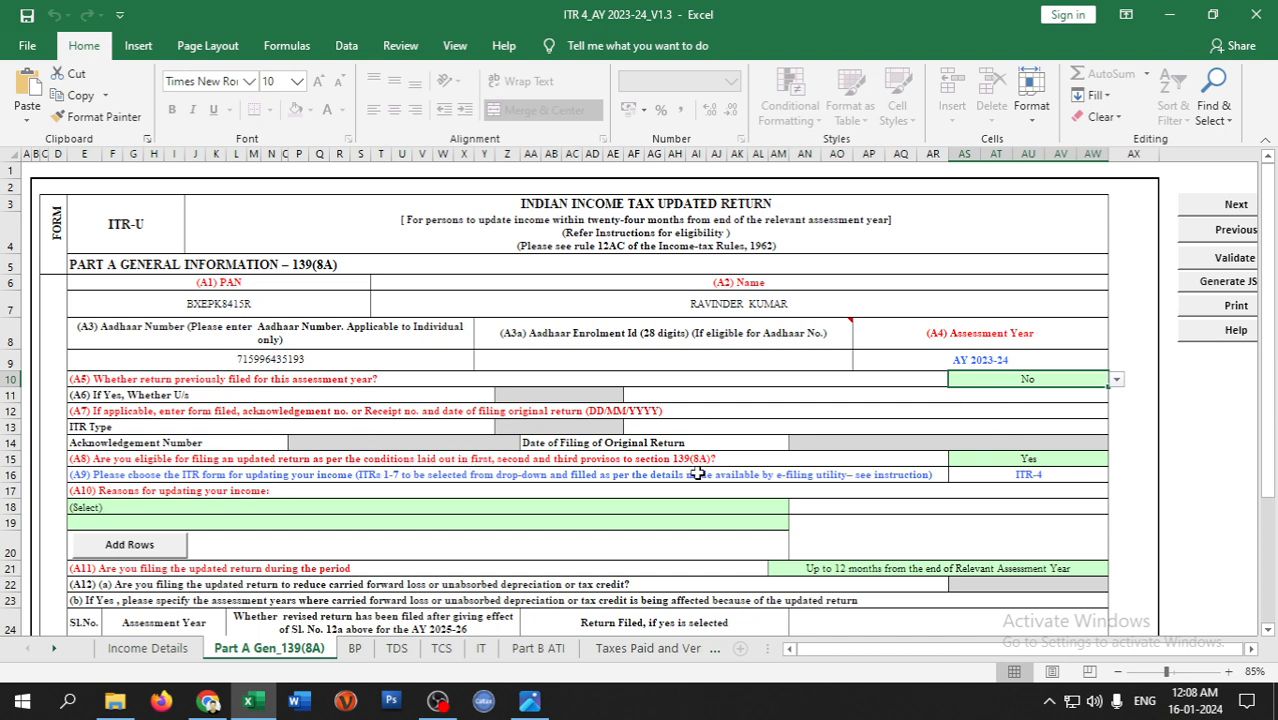
- Choose 'Return previously not filed' as the reason for updating in A10
{"action": "left_click", "coordinate": [199, 507]}
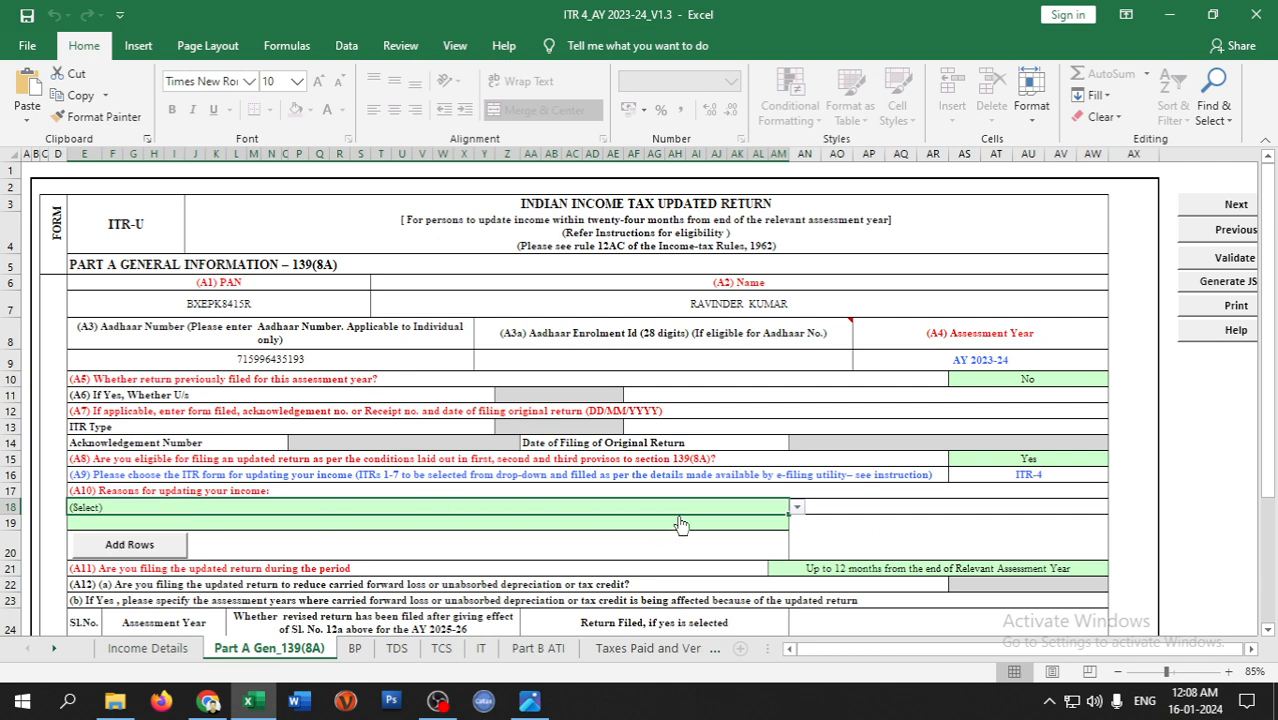
{"action": "left_click", "coordinate": [796, 508]}
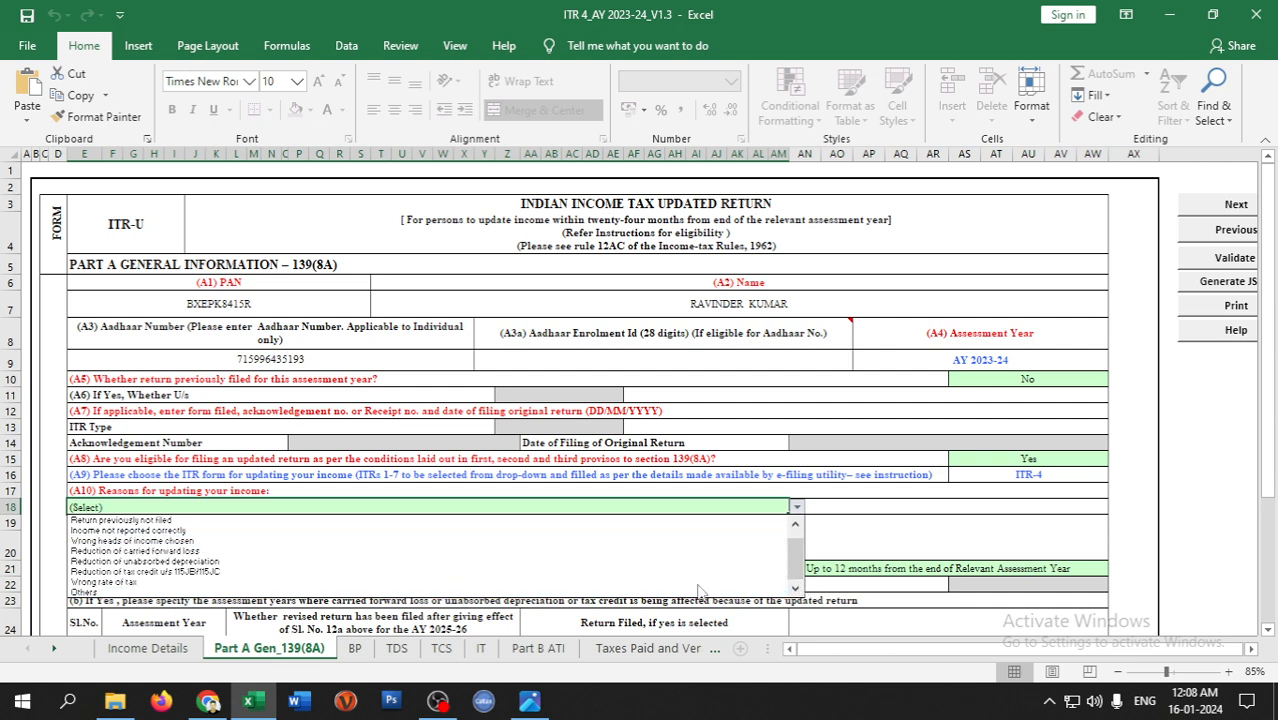
{"action": "left_click", "coordinate": [117, 531]}
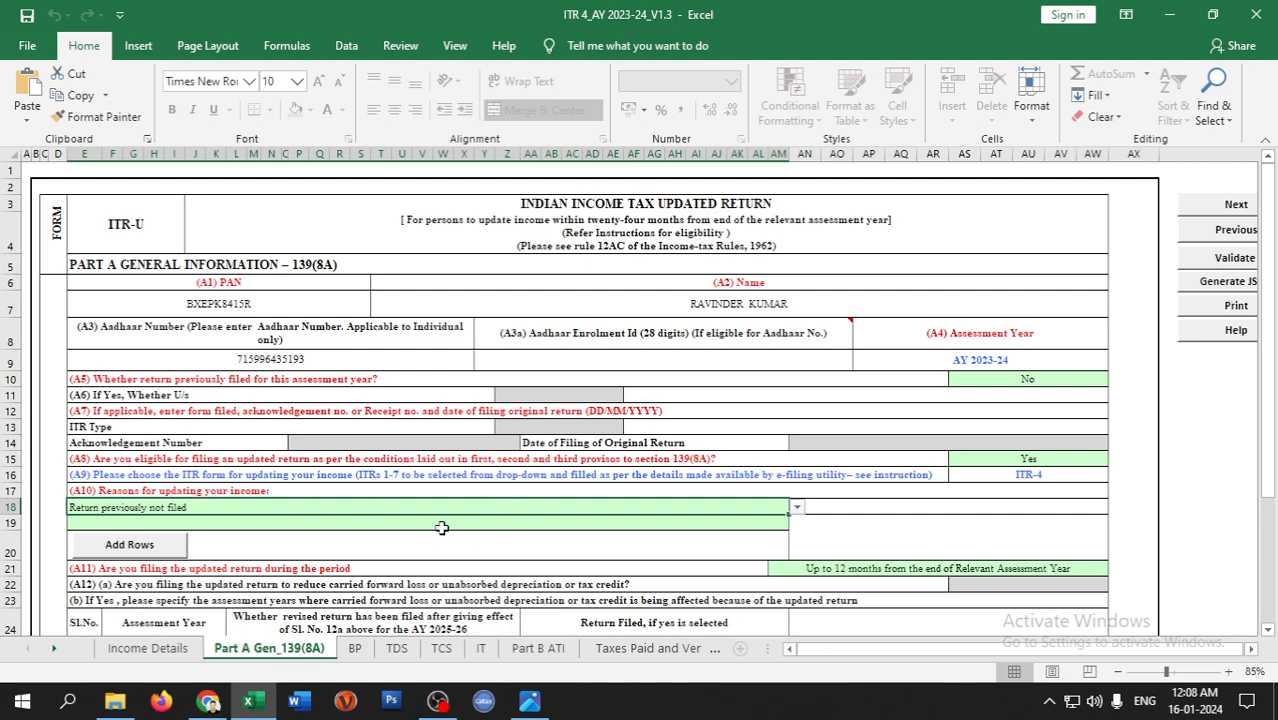
- Validate the Part A Gen_139(8A) sheet and dismiss the OK message
{"action": "scroll", "coordinate": [440, 528], "scroll_direction": "down", "scroll_amount": 1}
{"action": "left_click", "coordinate": [850, 520]}
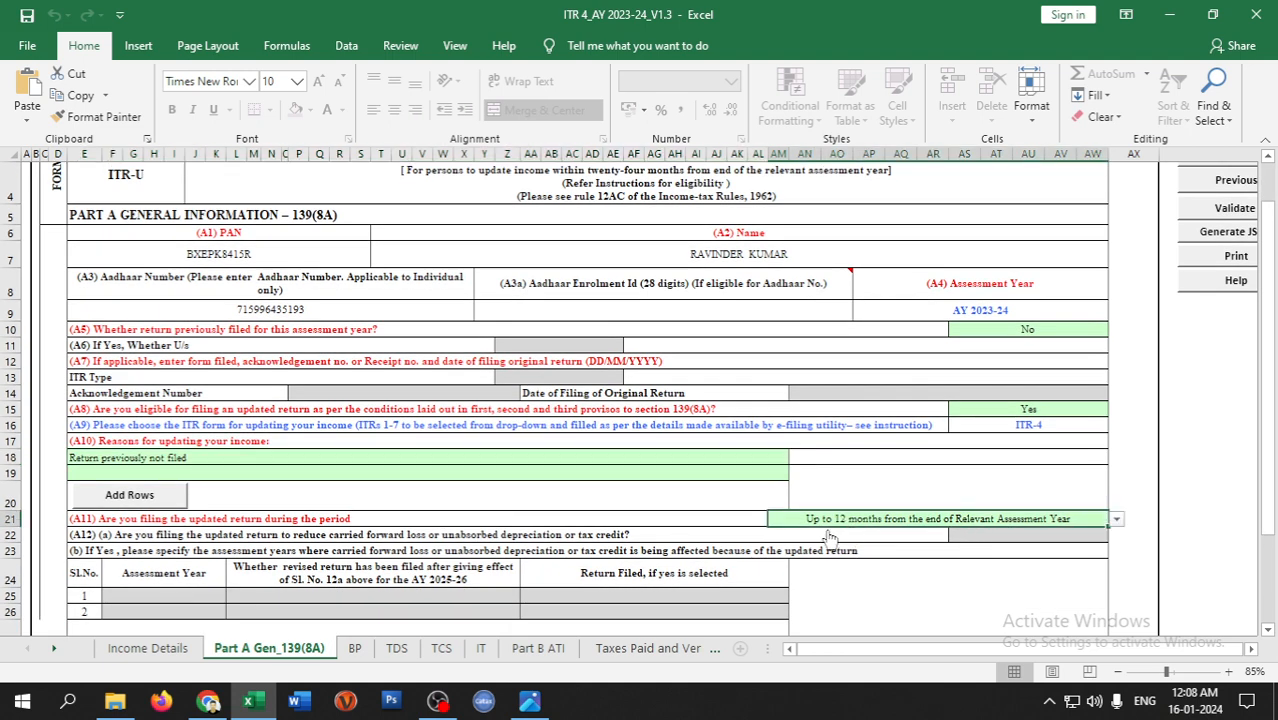
{"action": "scroll", "coordinate": [600, 550], "scroll_direction": "down", "scroll_amount": 2}
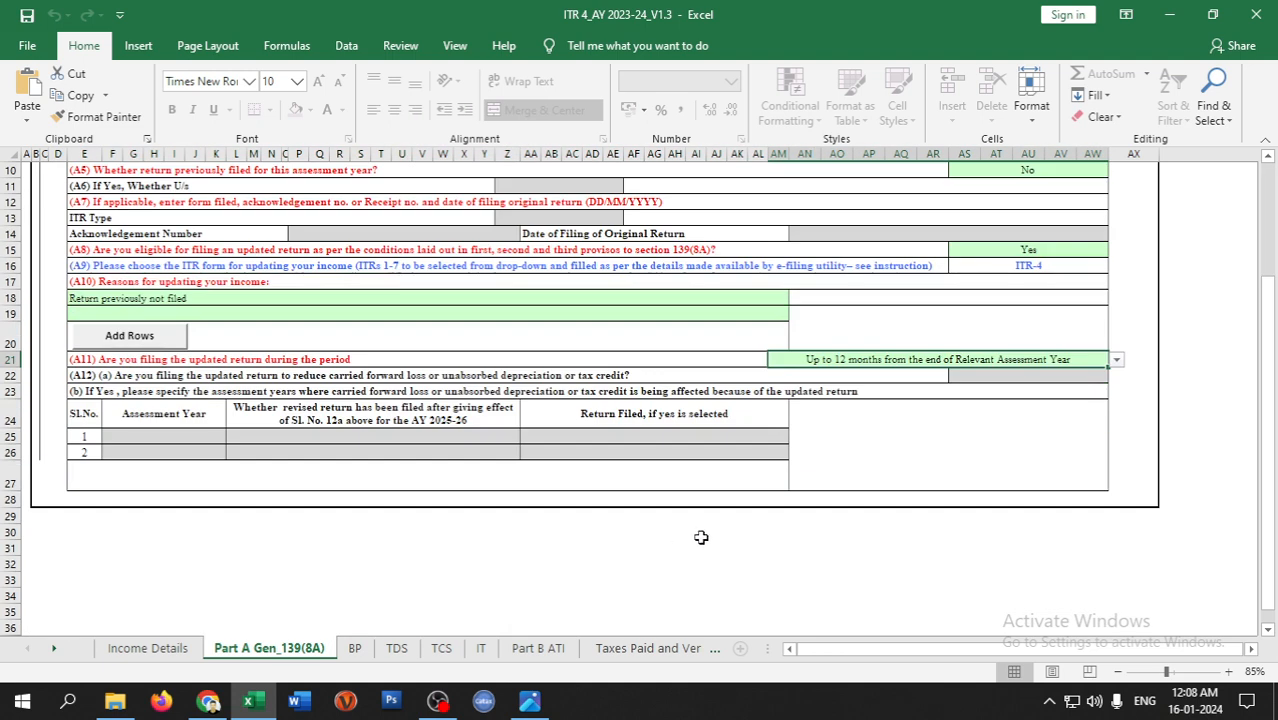
{"action": "scroll", "coordinate": [700, 530], "scroll_direction": "up", "scroll_amount": 3}
{"action": "left_click_drag", "start_coordinate": [858, 655], "coordinate": [876, 655]}
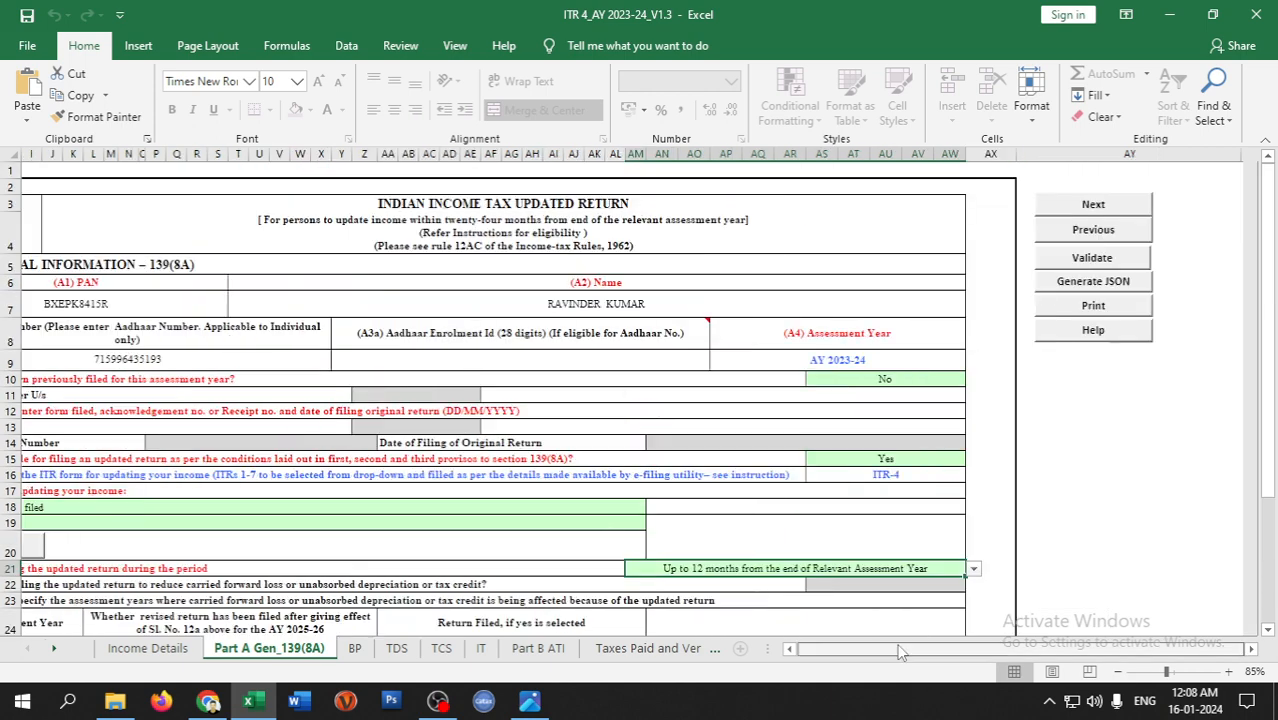
{"action": "left_click", "coordinate": [1060, 260]}
{"action": "left_click", "coordinate": [680, 408]}
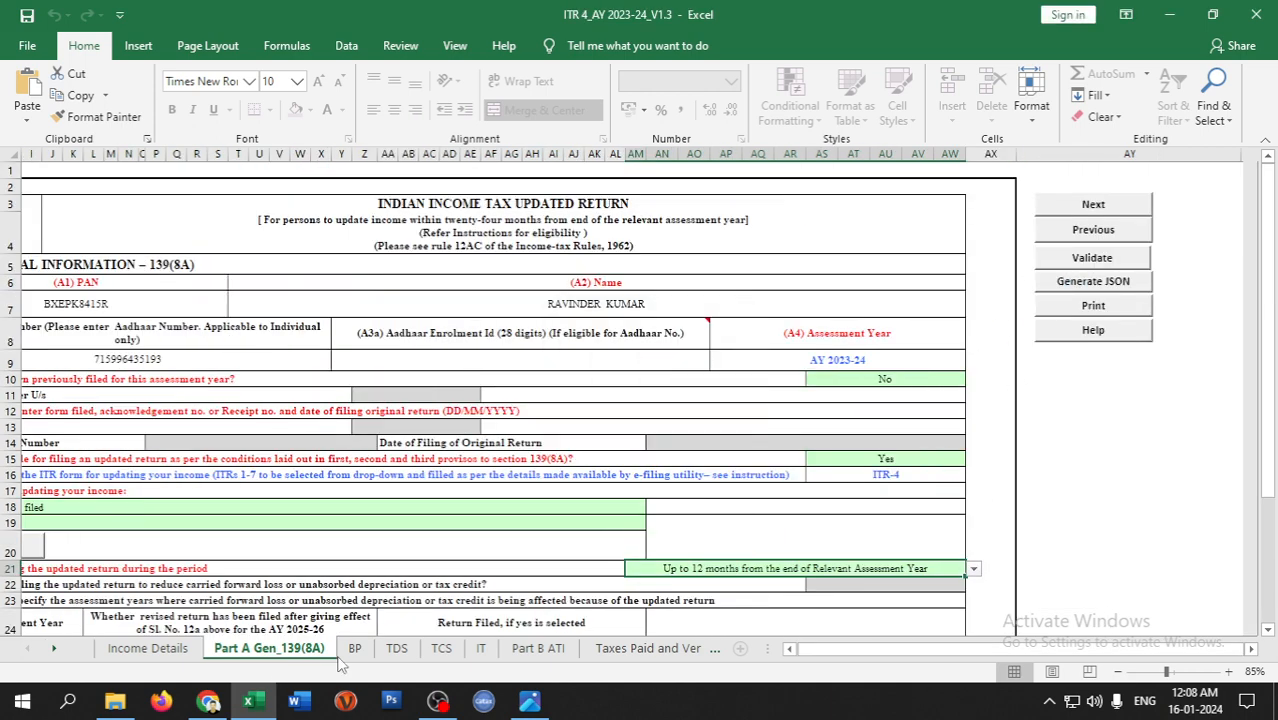
- On Schedule BP, enter the taxpayer's name as the first 44AD business name in E13
{"action": "left_click", "coordinate": [352, 648]}
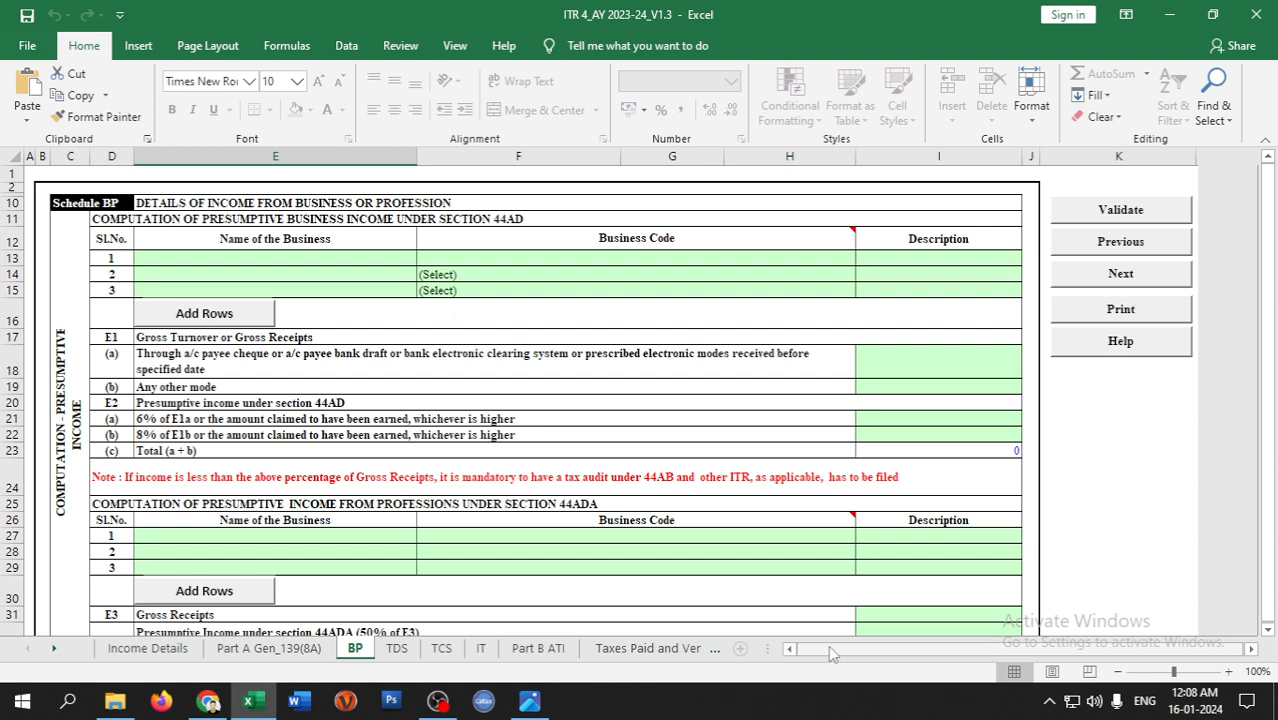
{"action": "left_click", "coordinate": [274, 263]}
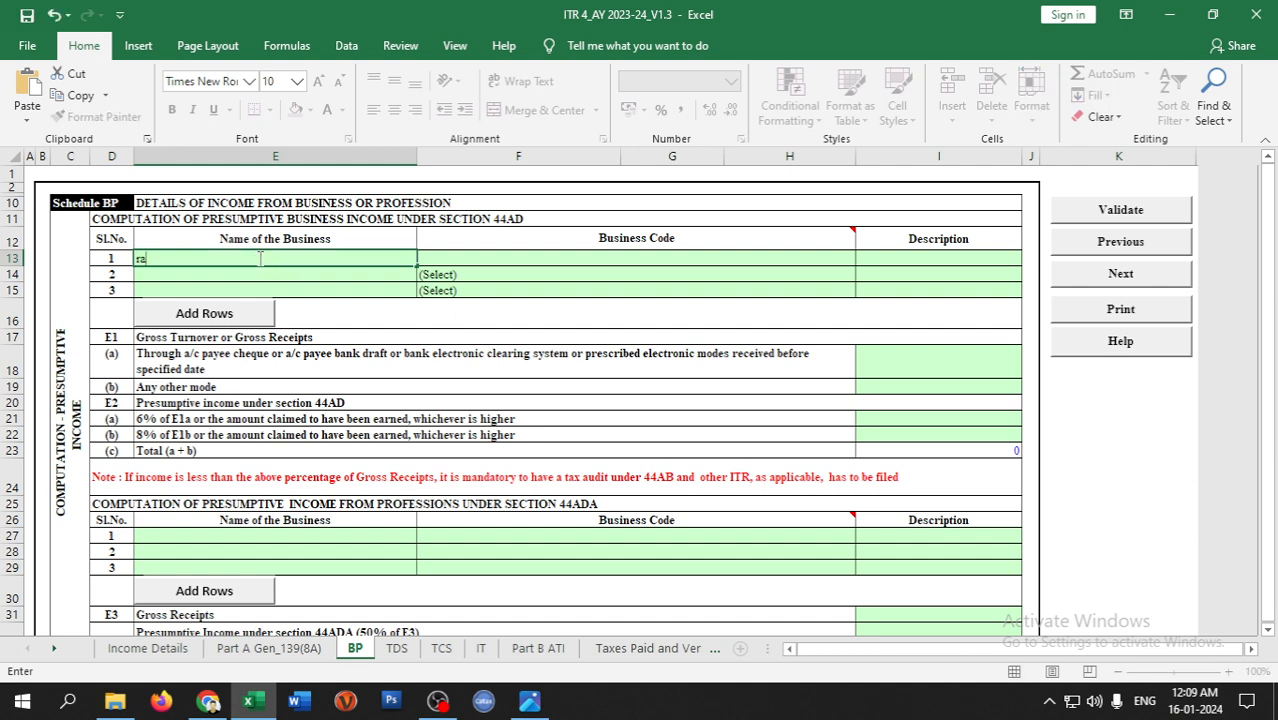
{"action": "key", "text": "ctrl+s"}
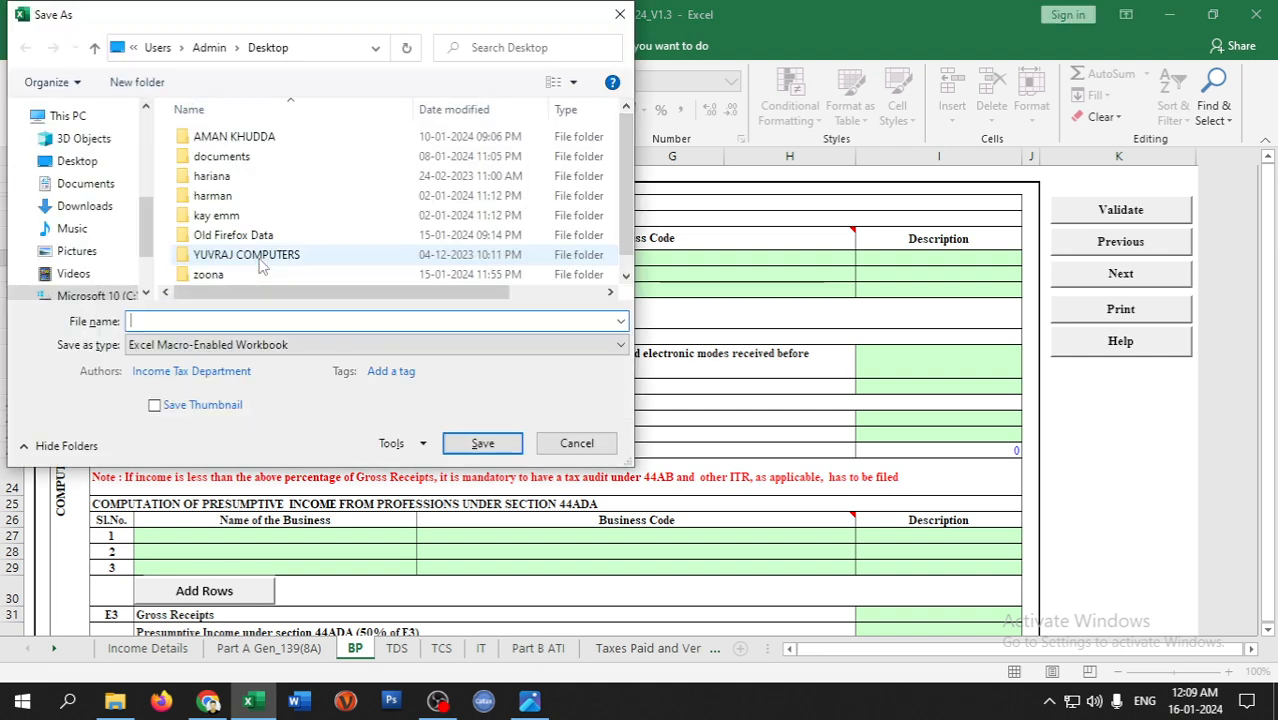
{"action": "key", "text": "Escape"}
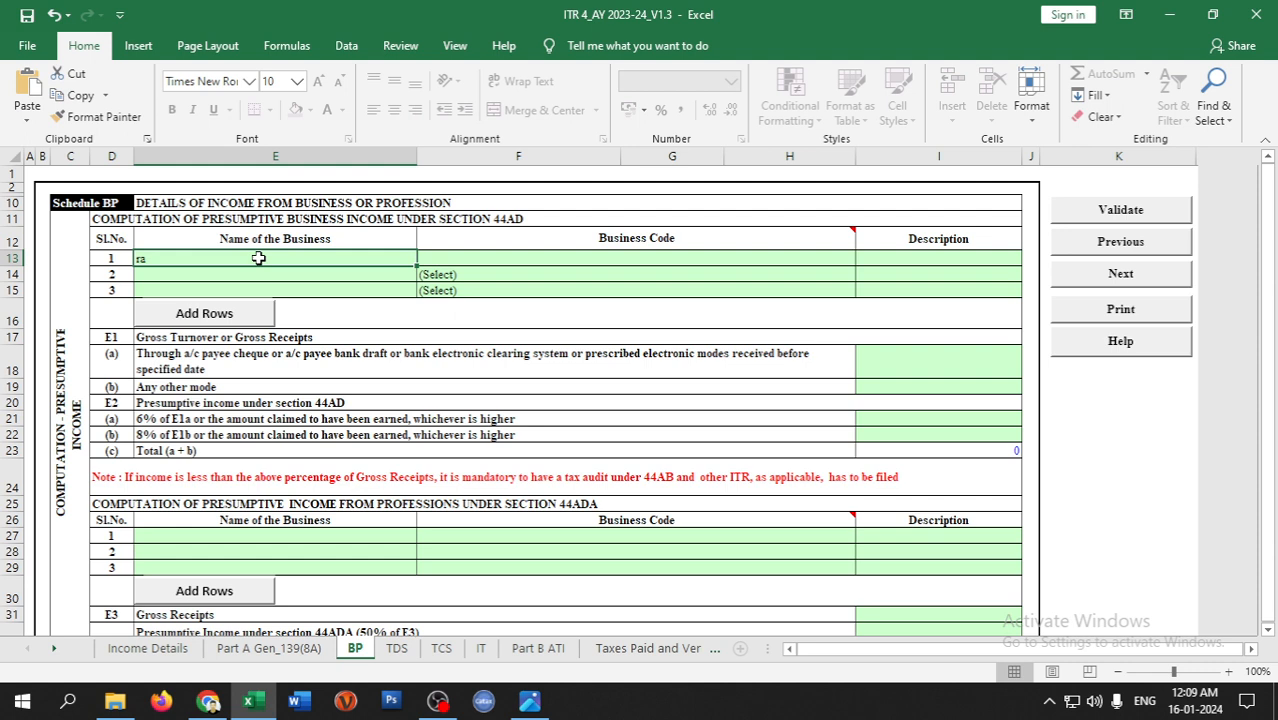
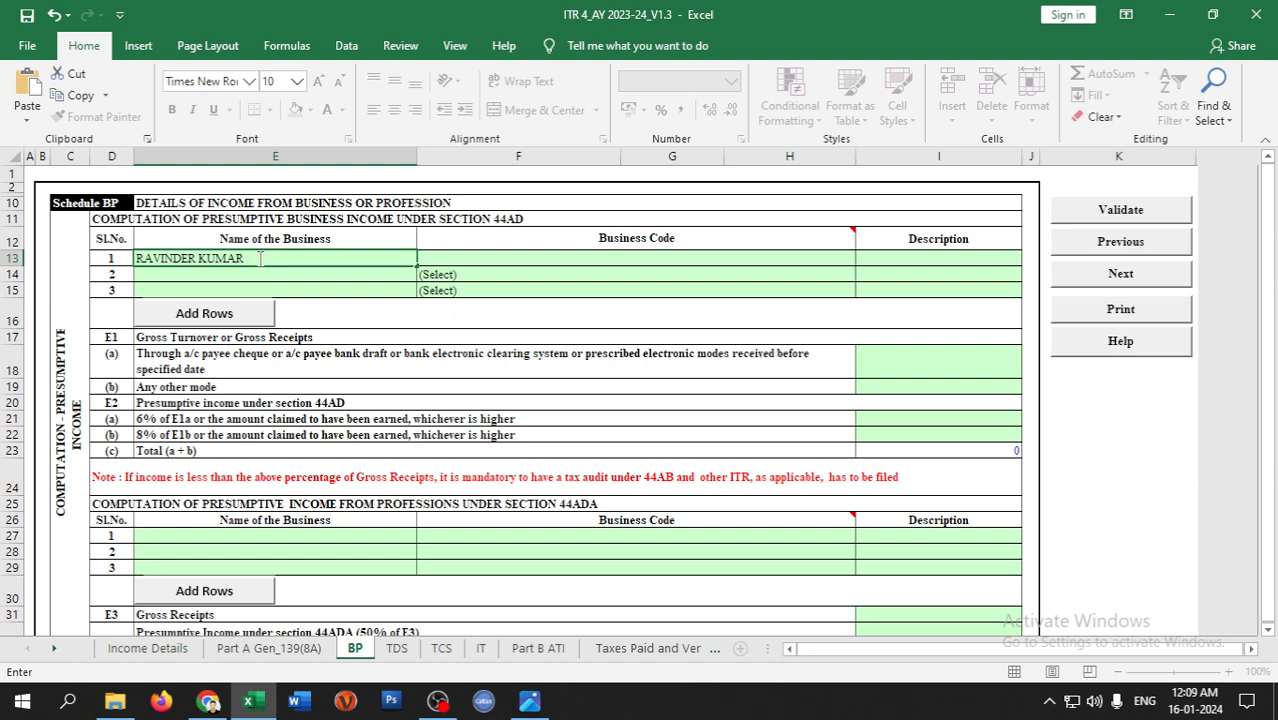
{"action": "key", "text": "Tab"}
- Set the business code to 21008-Other services n.e.c
{"action": "left_click", "coordinate": [863, 259]}
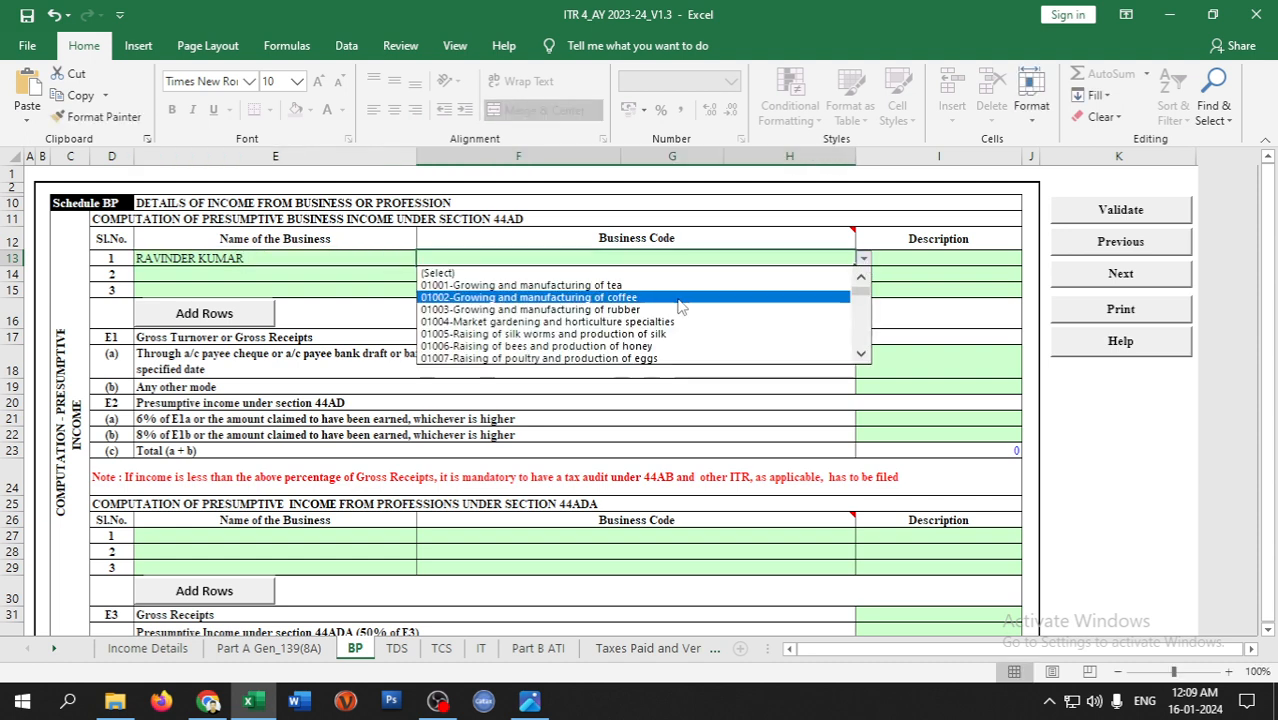
{"action": "left_click_drag", "start_coordinate": [861, 280], "coordinate": [863, 348]}
{"action": "left_click", "coordinate": [540, 346]}
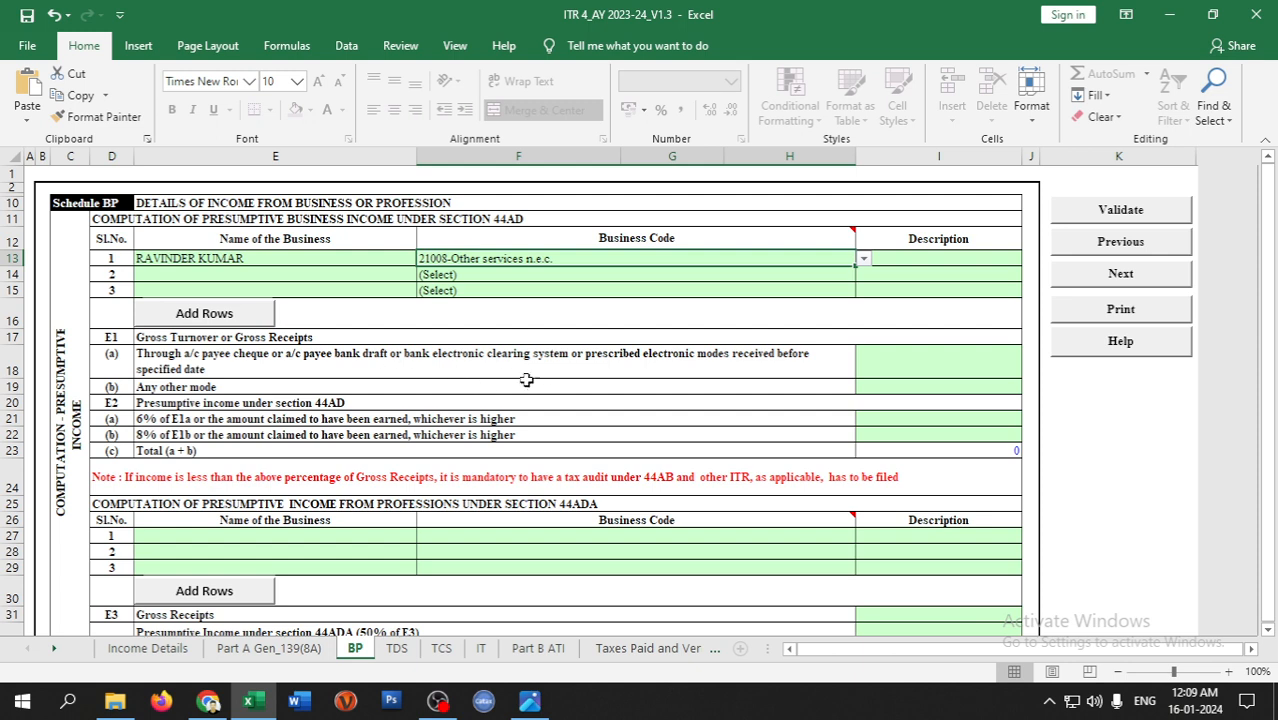
- Enter 450000 as other-mode gross receipts and 200000 as 8% presumptive income
{"action": "left_click", "coordinate": [934, 354]}
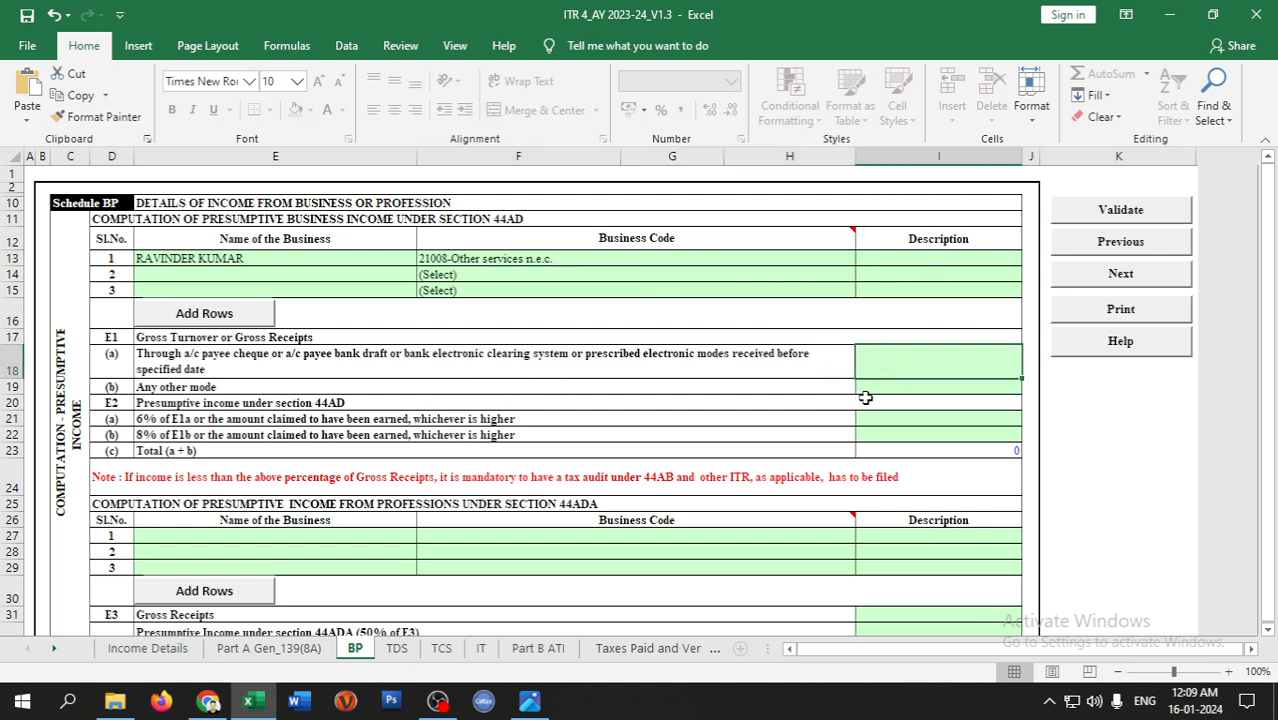
{"action": "left_click", "coordinate": [903, 388]}
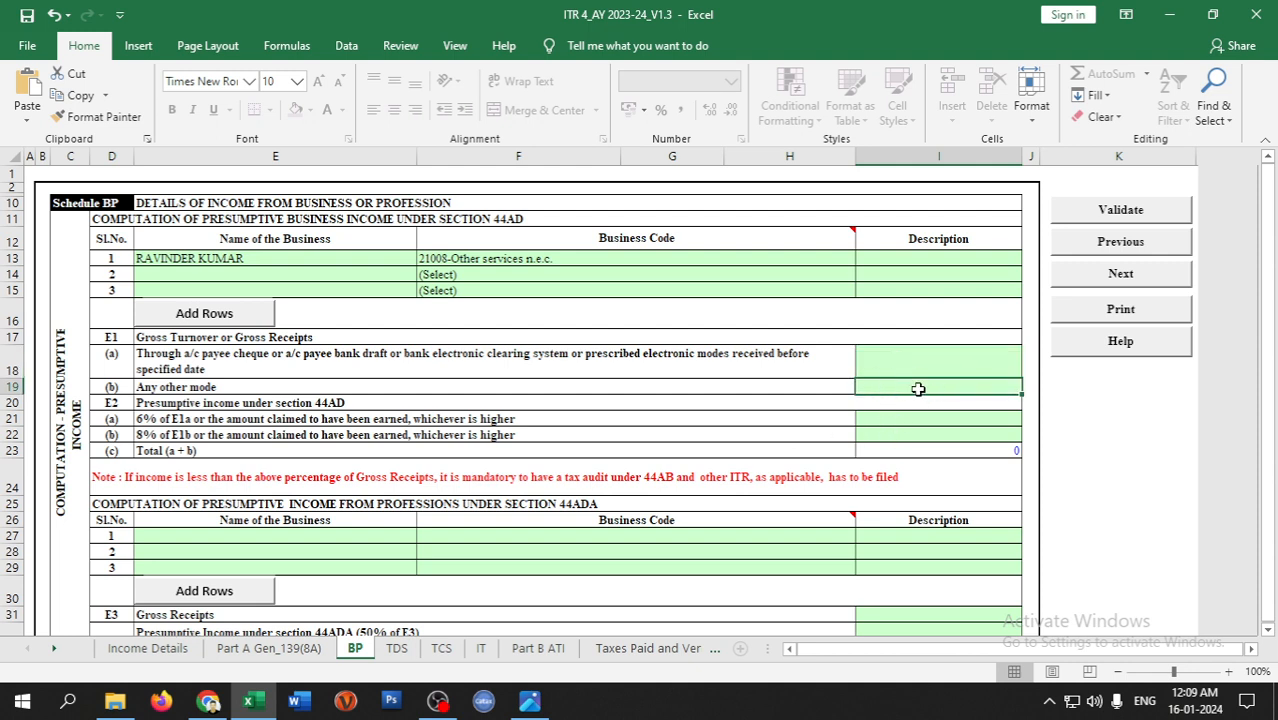
{"action": "type", "text": "450000"}
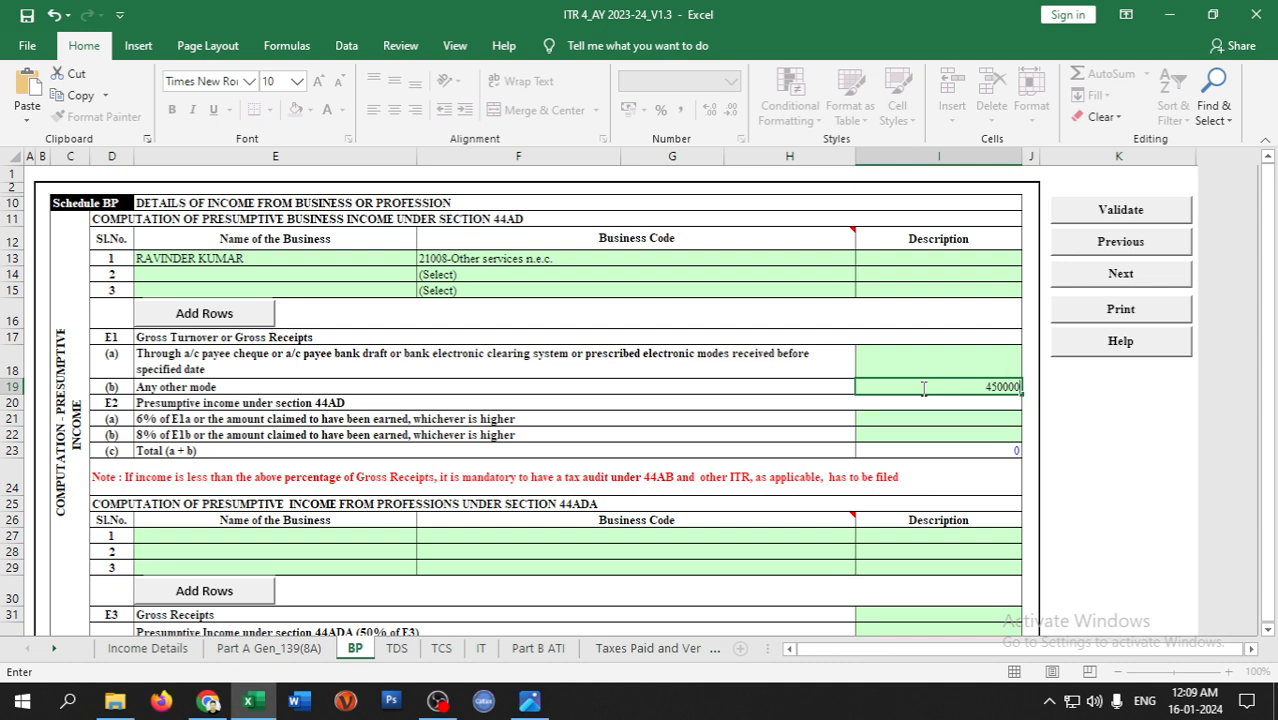
{"action": "key", "text": "Return"}
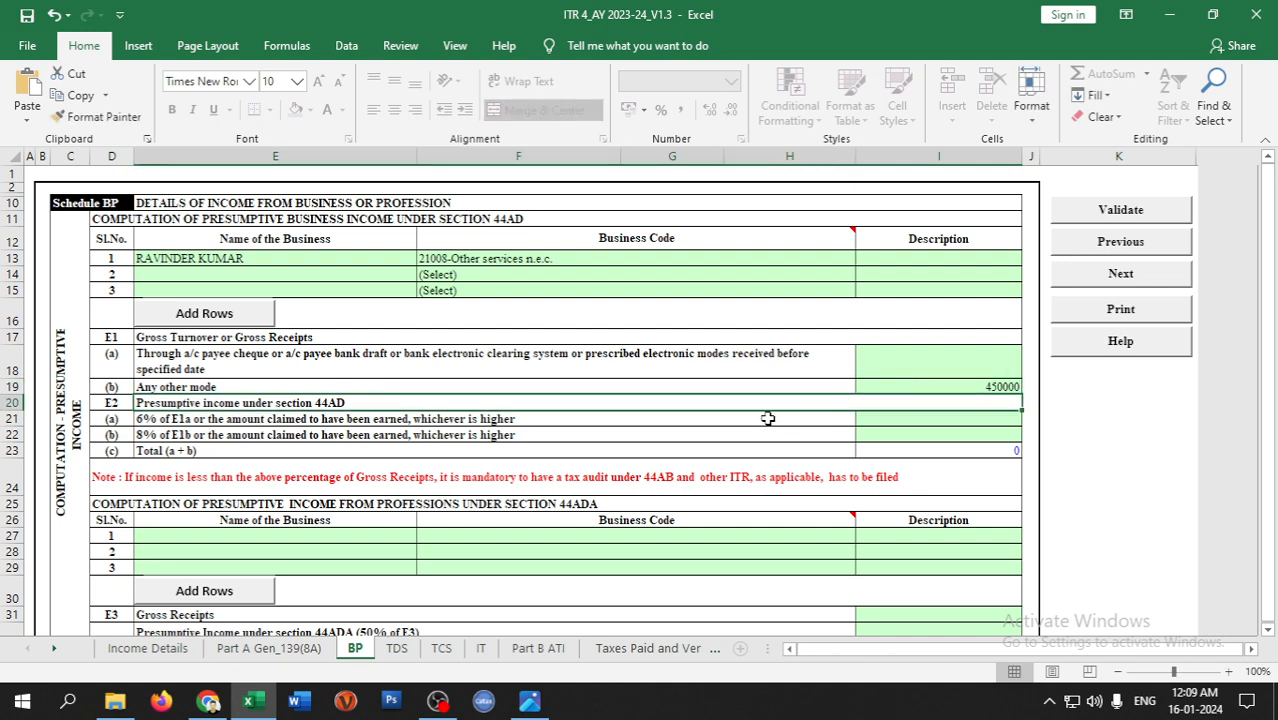
{"action": "left_click", "coordinate": [943, 436]}
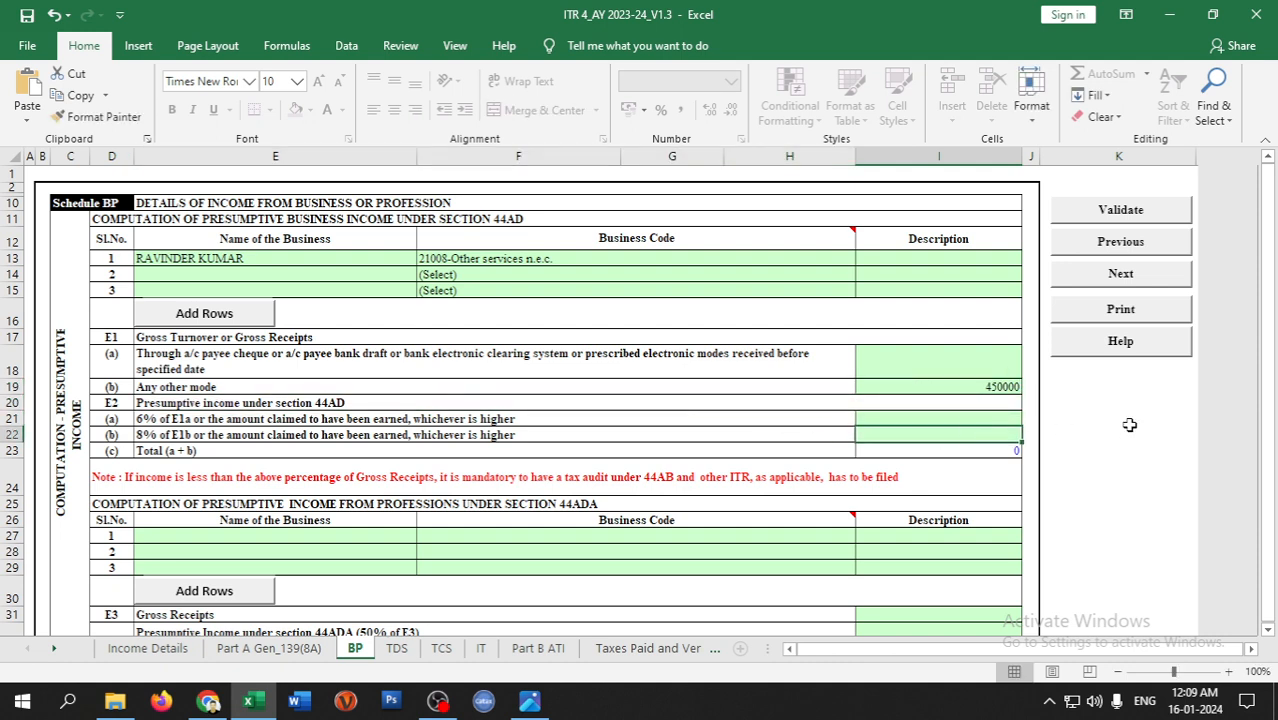
{"action": "type", "text": "200000"}
{"action": "key", "text": "Return"}
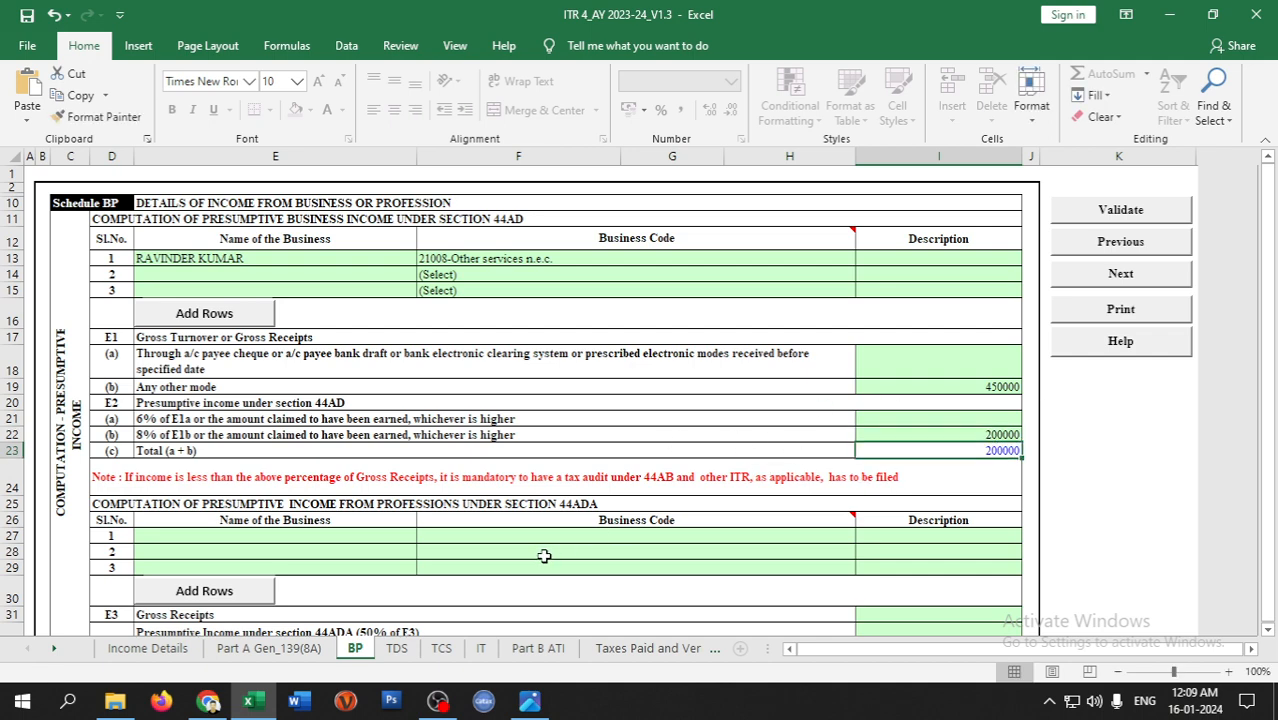
- Scroll the BP sheet past the 44ADA and 44AE tables to Financial Particulars of the Business
{"action": "scroll", "coordinate": [542, 555], "scroll_direction": "down", "scroll_amount": 1}
{"action": "scroll", "coordinate": [480, 460], "scroll_direction": "up", "scroll_amount": 1}
{"action": "scroll", "coordinate": [650, 585], "scroll_direction": "down", "scroll_amount": 2}
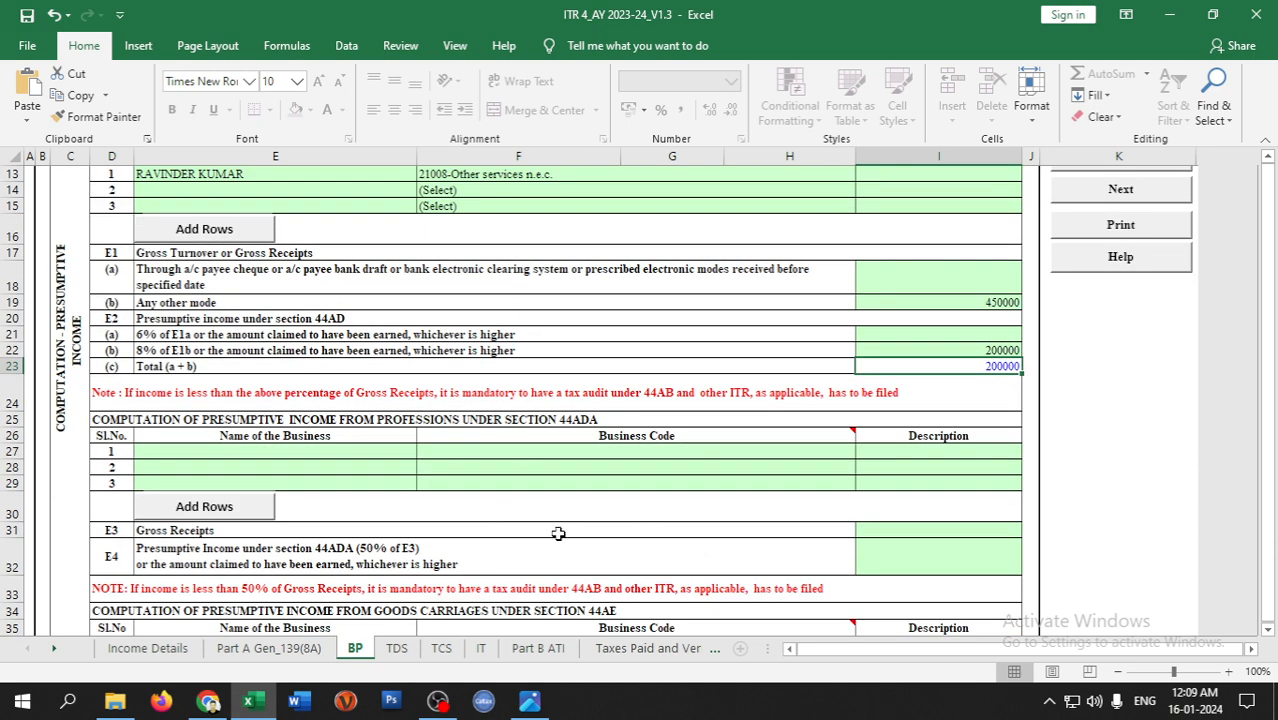
{"action": "scroll", "coordinate": [558, 510], "scroll_direction": "down", "scroll_amount": 2}
{"action": "scroll", "coordinate": [448, 474], "scroll_direction": "down", "scroll_amount": 2}
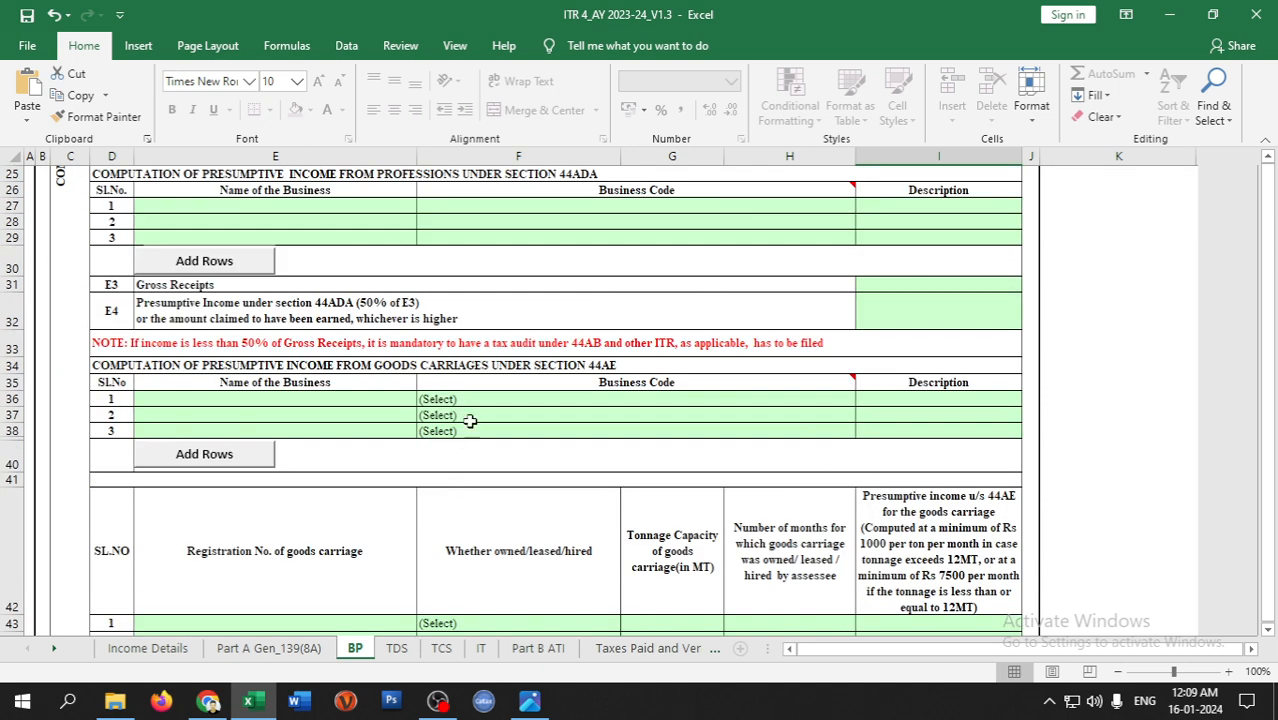
{"action": "scroll", "coordinate": [385, 481], "scroll_direction": "down", "scroll_amount": 6}
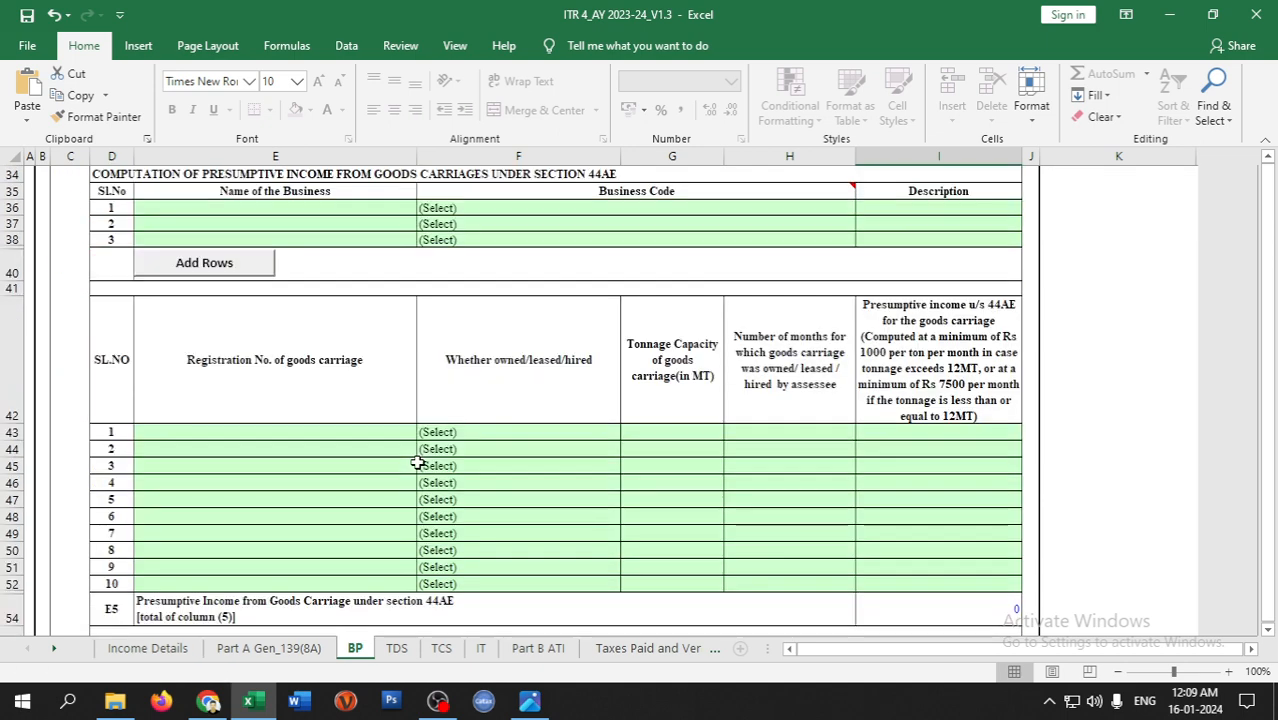
{"action": "scroll", "coordinate": [369, 593], "scroll_direction": "down", "scroll_amount": 9}
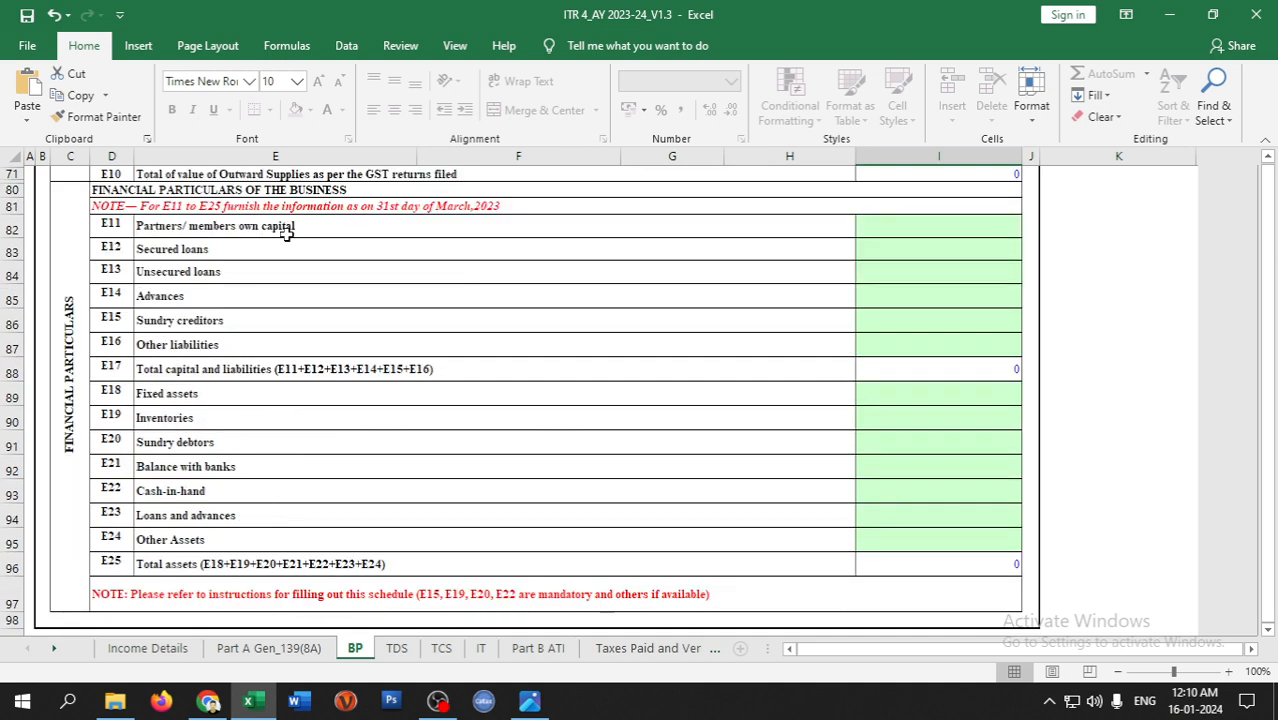
- Enter 0 for sundry debtors and sundry creditors, and 10000 for cash-in-hand
{"action": "left_click", "coordinate": [430, 498]}
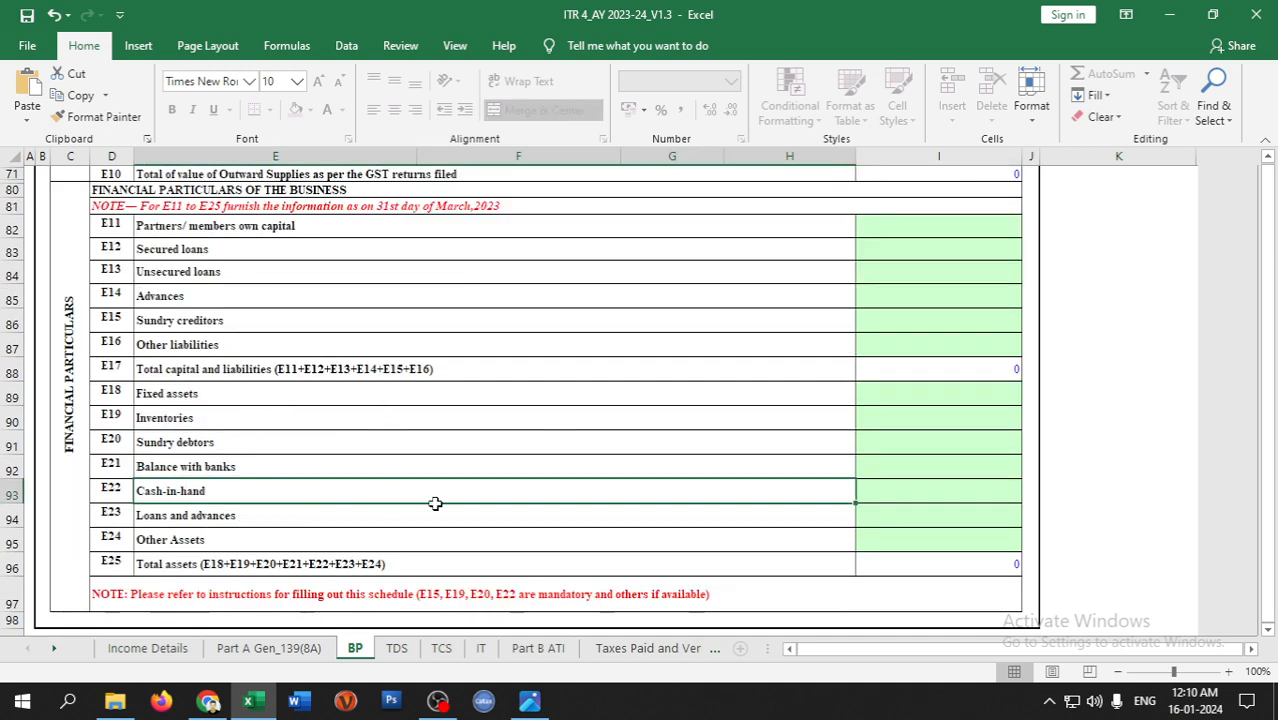
{"action": "left_click", "coordinate": [297, 438]}
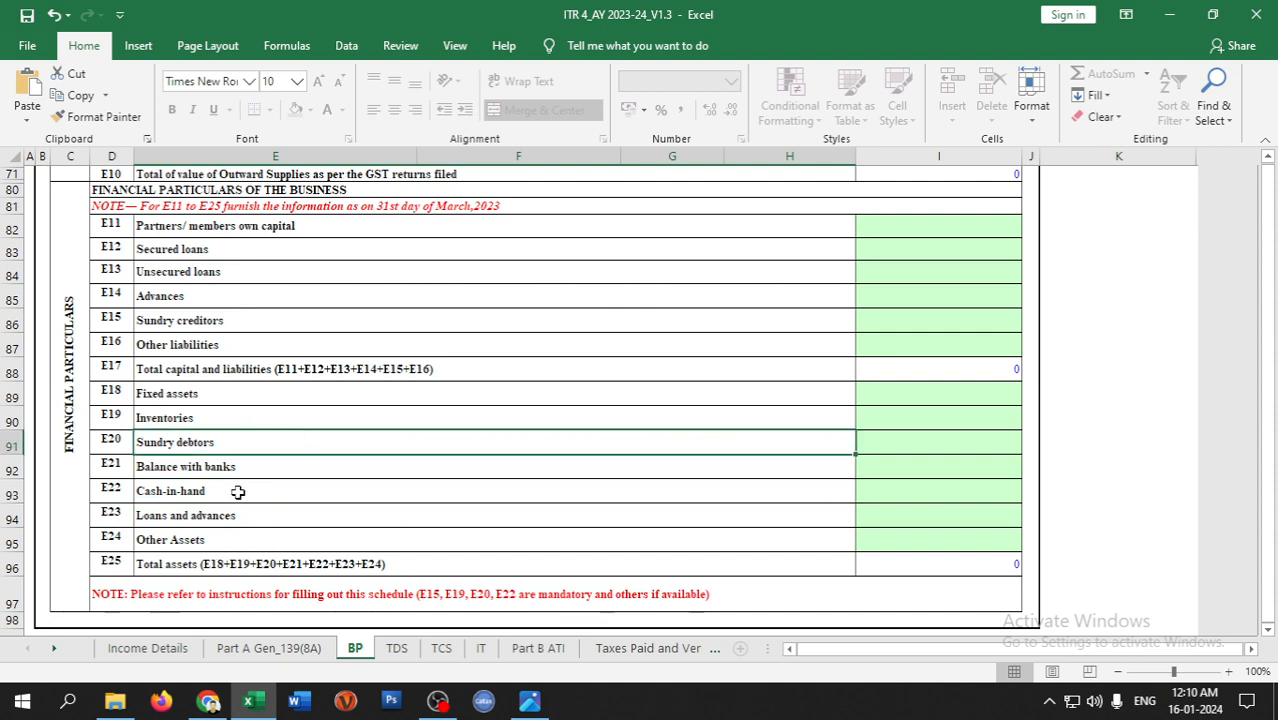
{"action": "left_click", "coordinate": [900, 452]}
{"action": "type", "text": "0"}
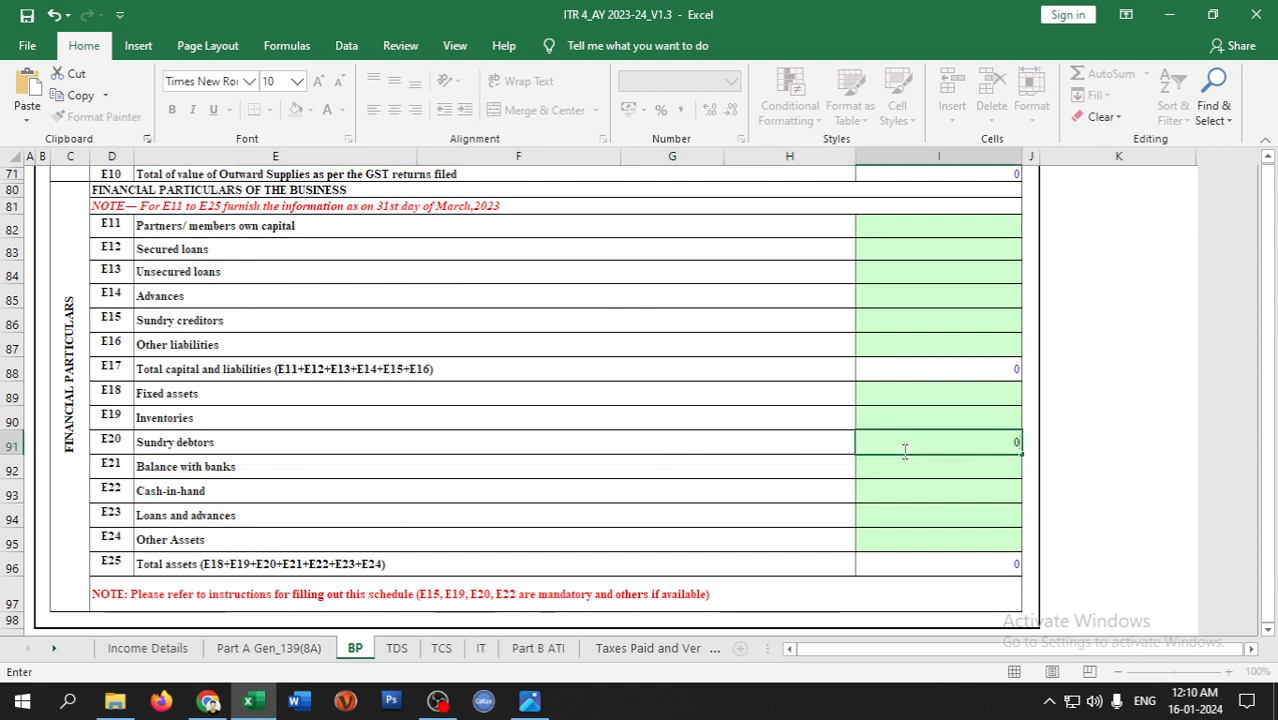
{"action": "left_click", "coordinate": [902, 310]}
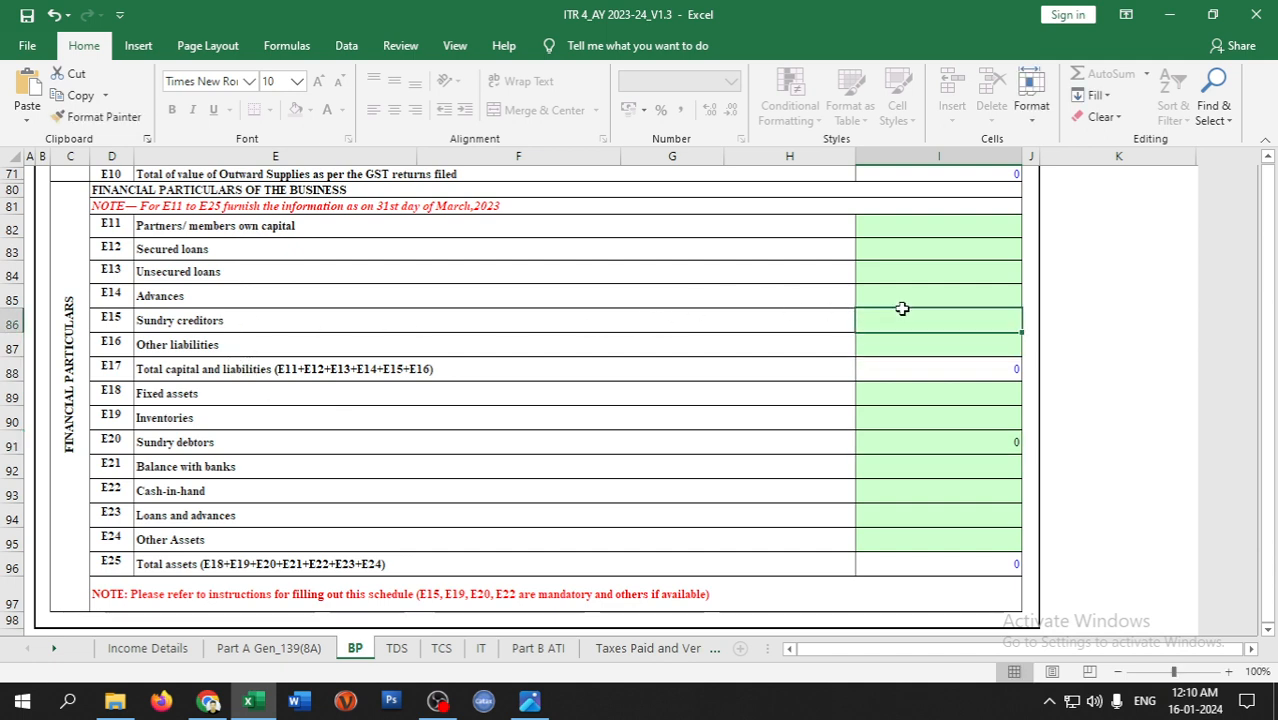
{"action": "type", "text": "0"}
{"action": "left_click", "coordinate": [889, 493]}
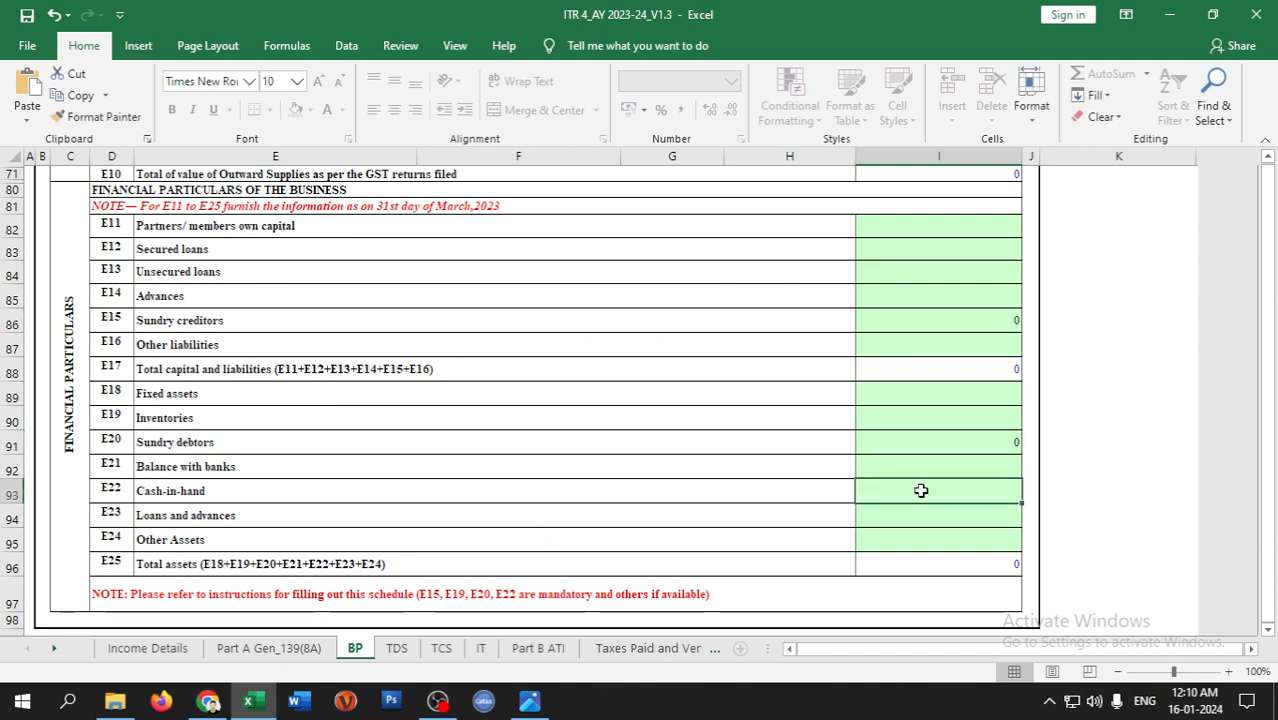
{"action": "type", "text": "10000"}
{"action": "key", "text": "Return"}
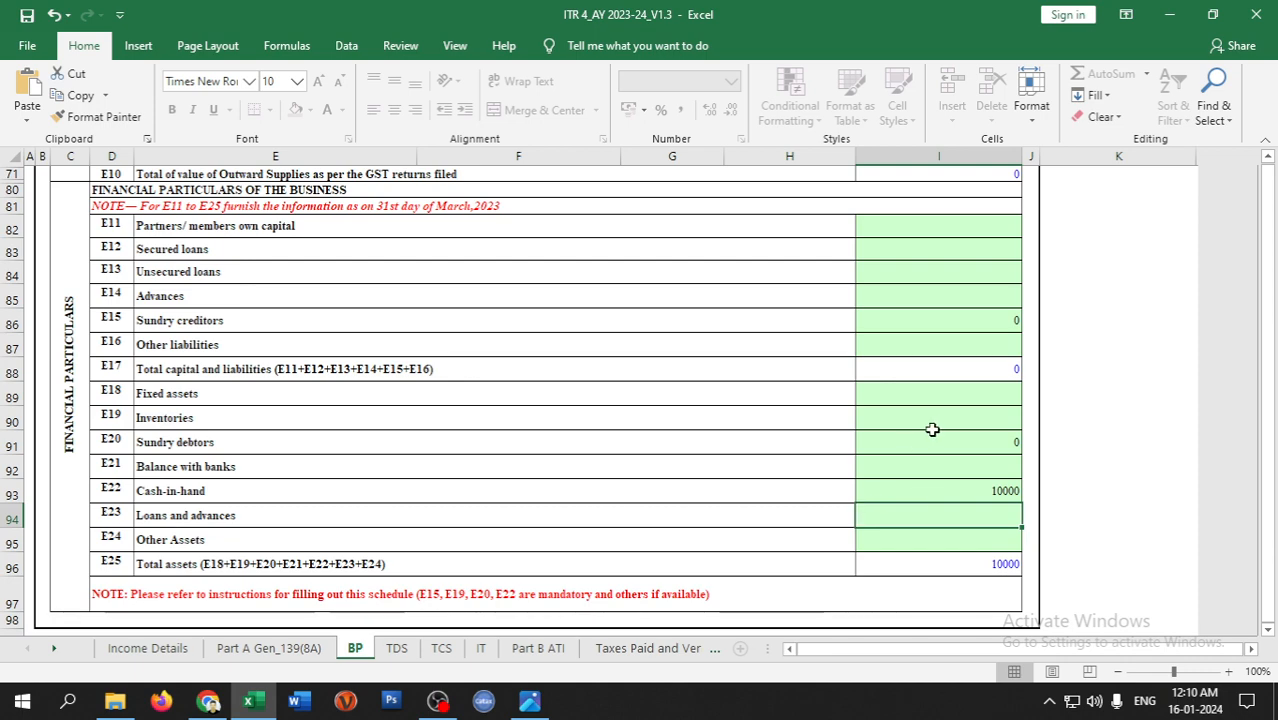
- Validate Schedule BP, fill the missing Inventories with 0, and validate again
{"action": "scroll", "coordinate": [934, 429], "scroll_direction": "up", "scroll_amount": 15}
{"action": "scroll", "coordinate": [934, 429], "scroll_direction": "up", "scroll_amount": 7}
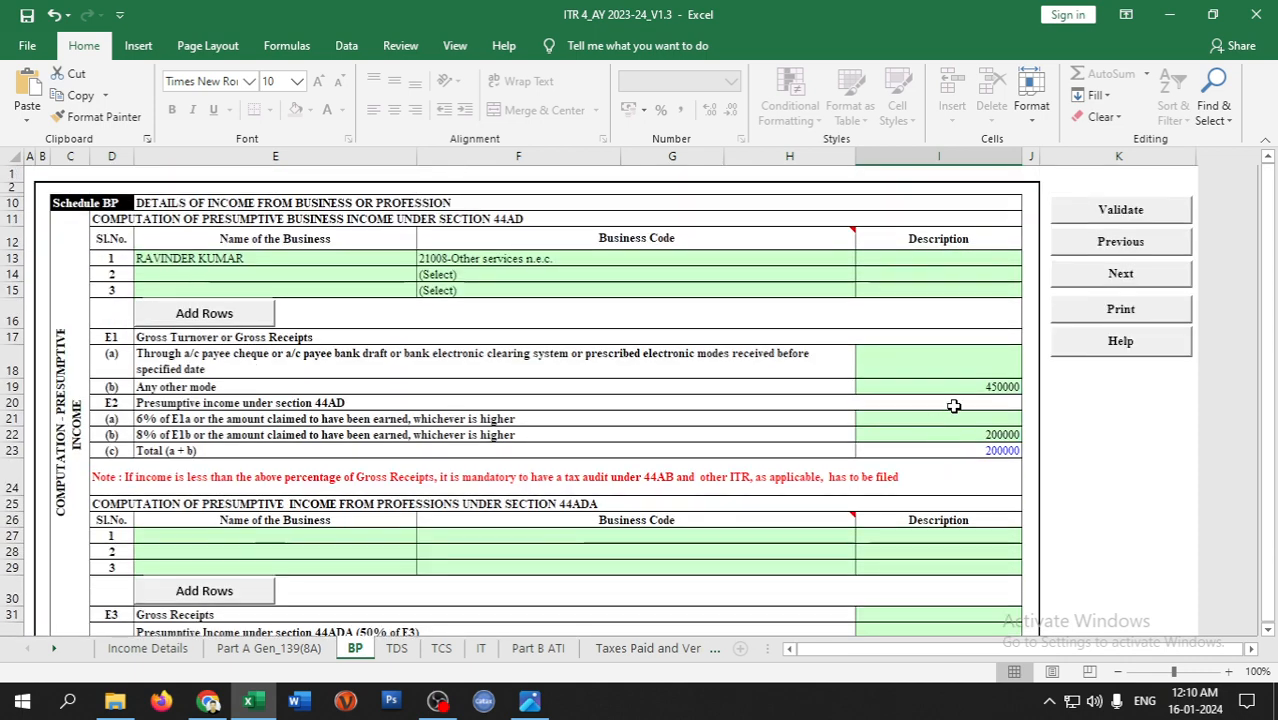
{"action": "left_click", "coordinate": [1100, 210]}
{"action": "left_click", "coordinate": [627, 470]}
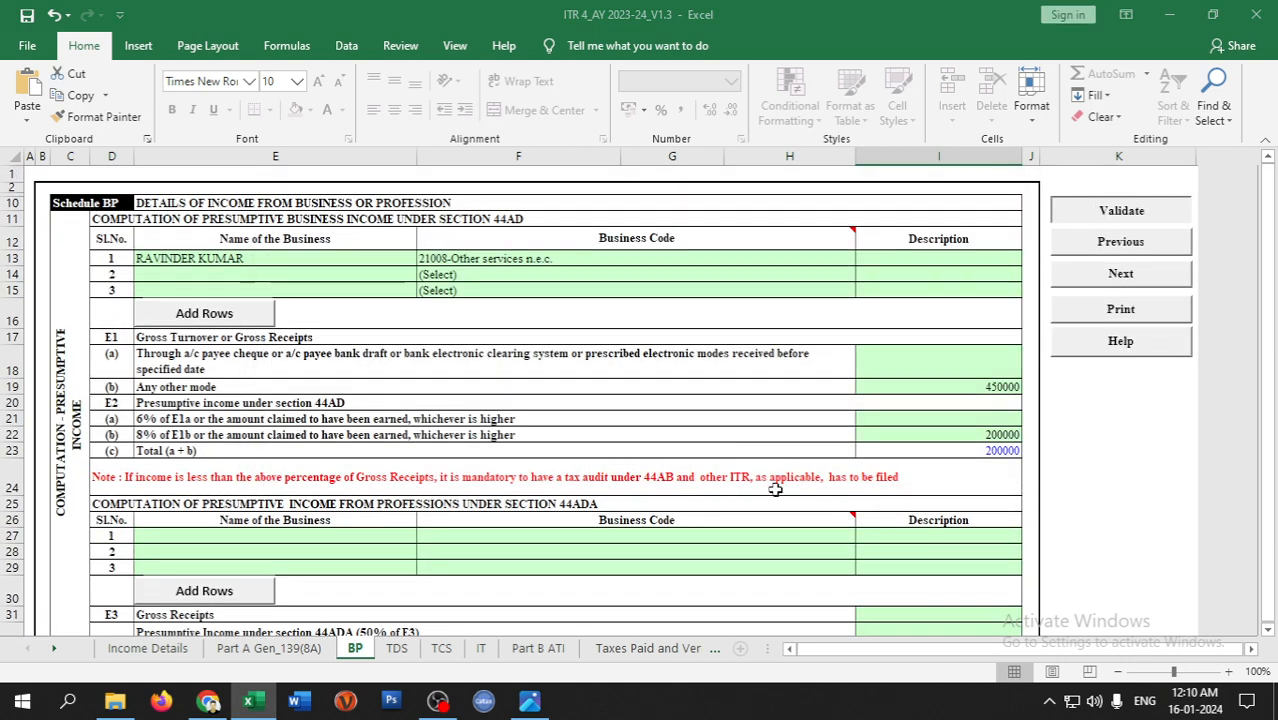
{"action": "scroll", "coordinate": [775, 490], "scroll_direction": "down", "scroll_amount": 20}
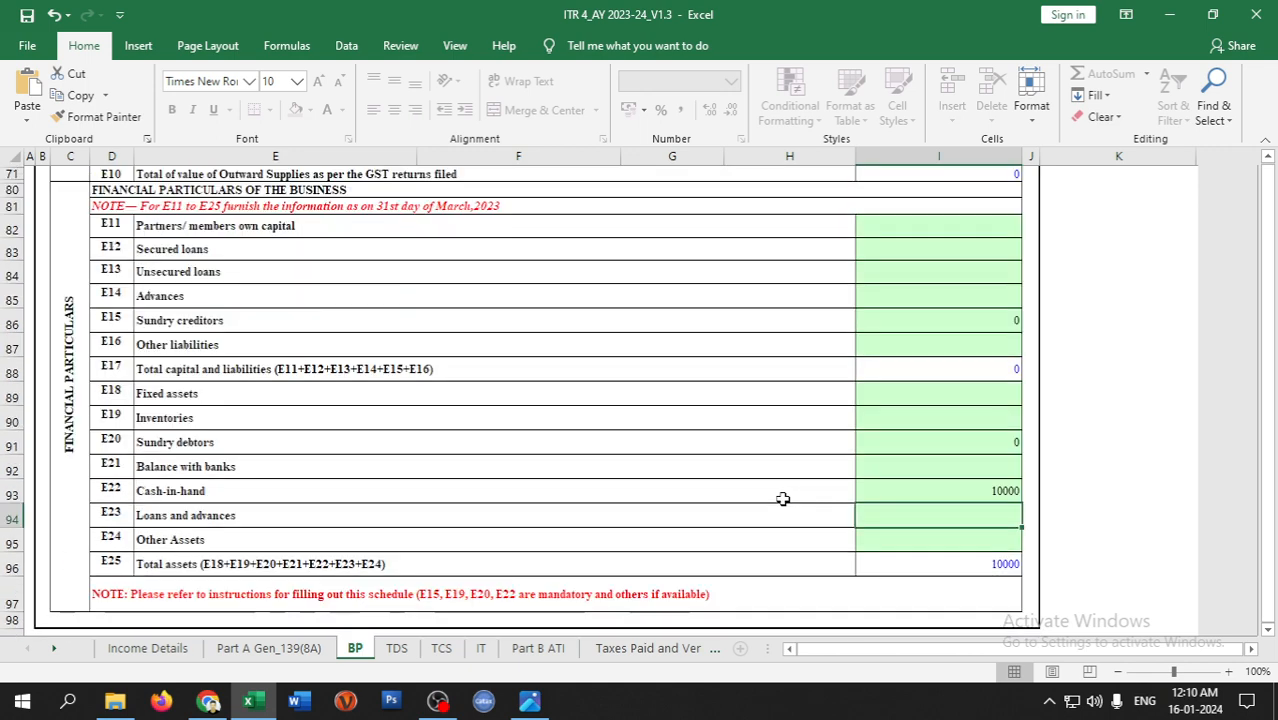
{"action": "left_click", "coordinate": [217, 410]}
{"action": "left_click", "coordinate": [947, 420]}
{"action": "type", "text": "0"}
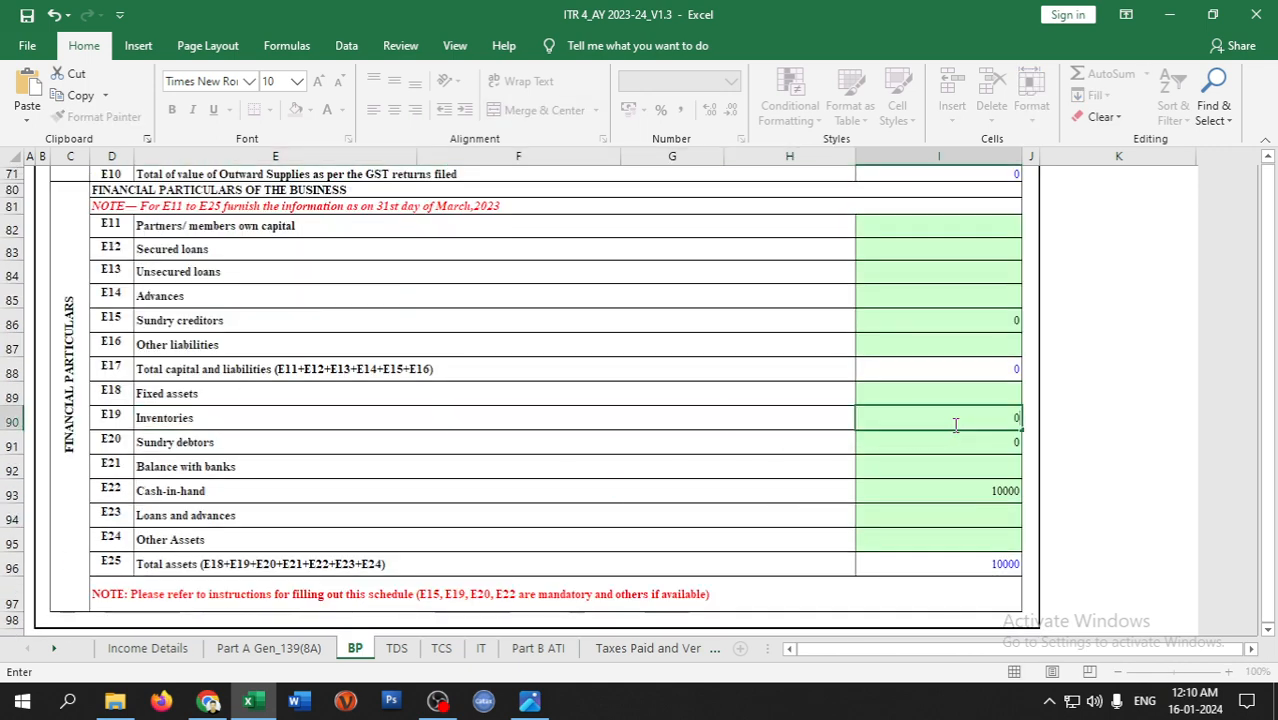
{"action": "scroll", "coordinate": [945, 425], "scroll_direction": "up", "scroll_amount": 1}
{"action": "left_click", "coordinate": [1138, 424]}
{"action": "scroll", "coordinate": [1044, 439], "scroll_direction": "up", "scroll_amount": 19}
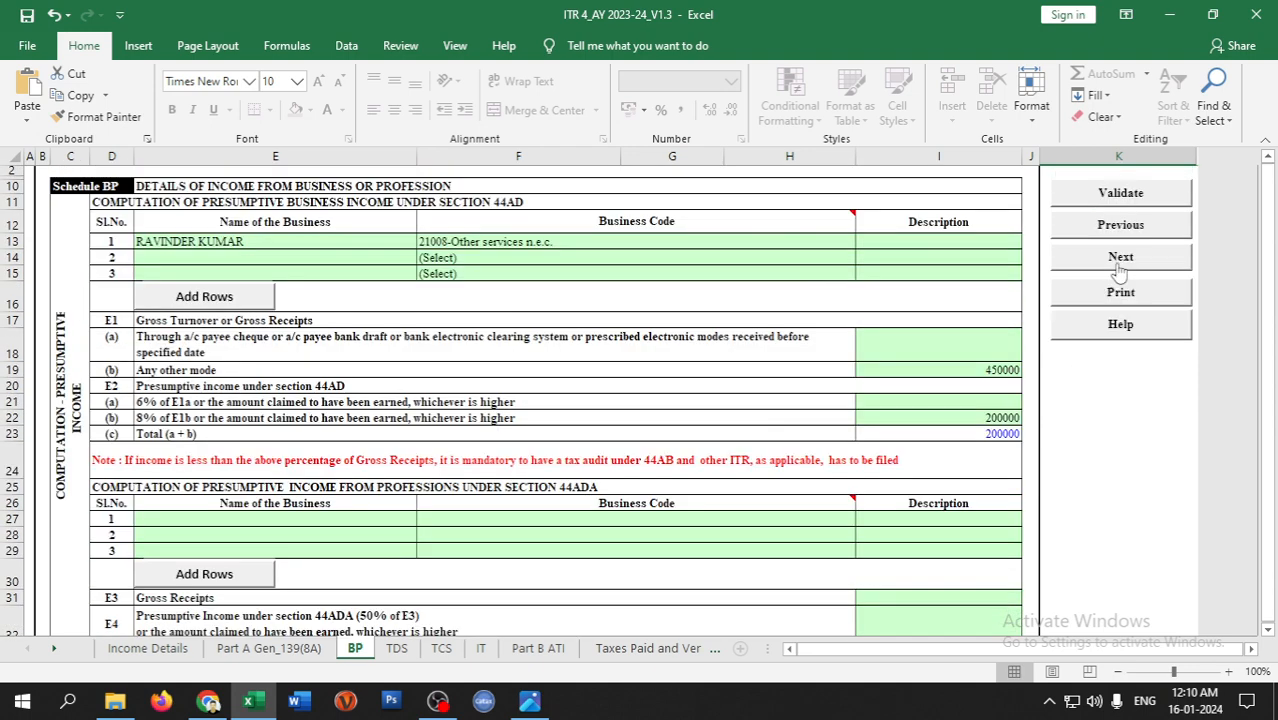
{"action": "left_click", "coordinate": [1120, 193]}
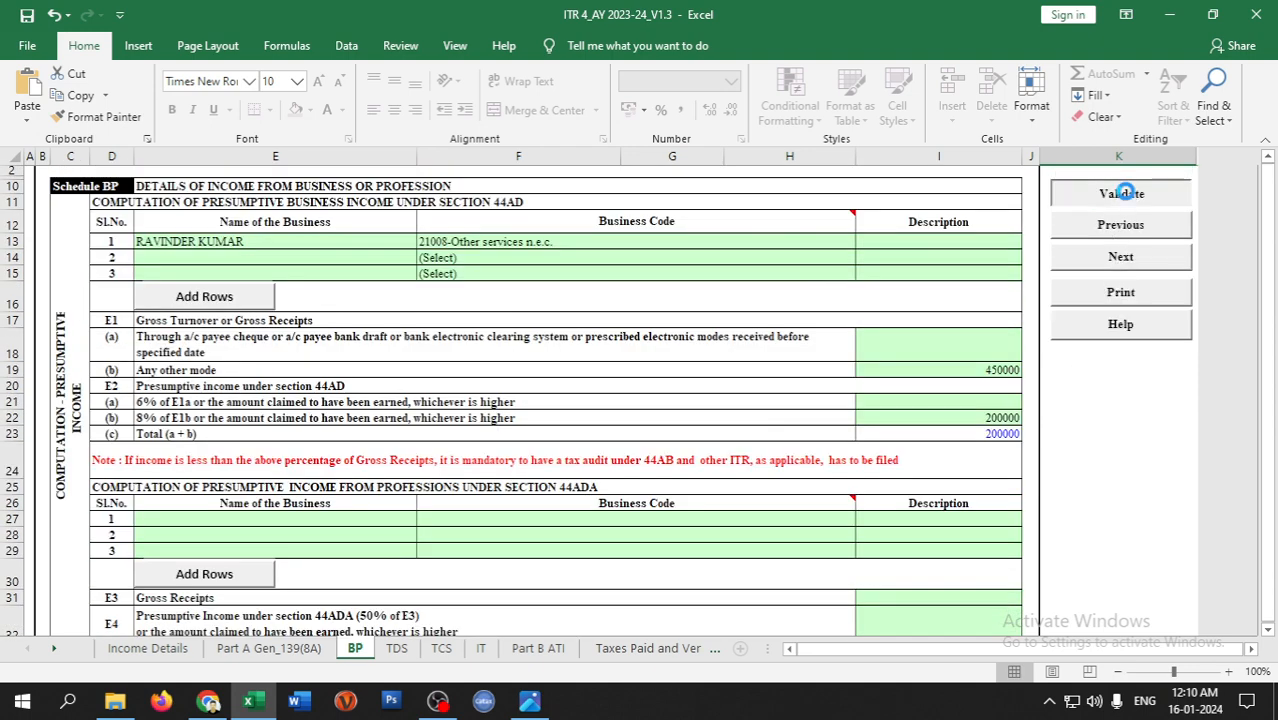
- Accept the BP OK alert, then validate the empty TDS schedule as OK
{"action": "left_click", "coordinate": [612, 391]}
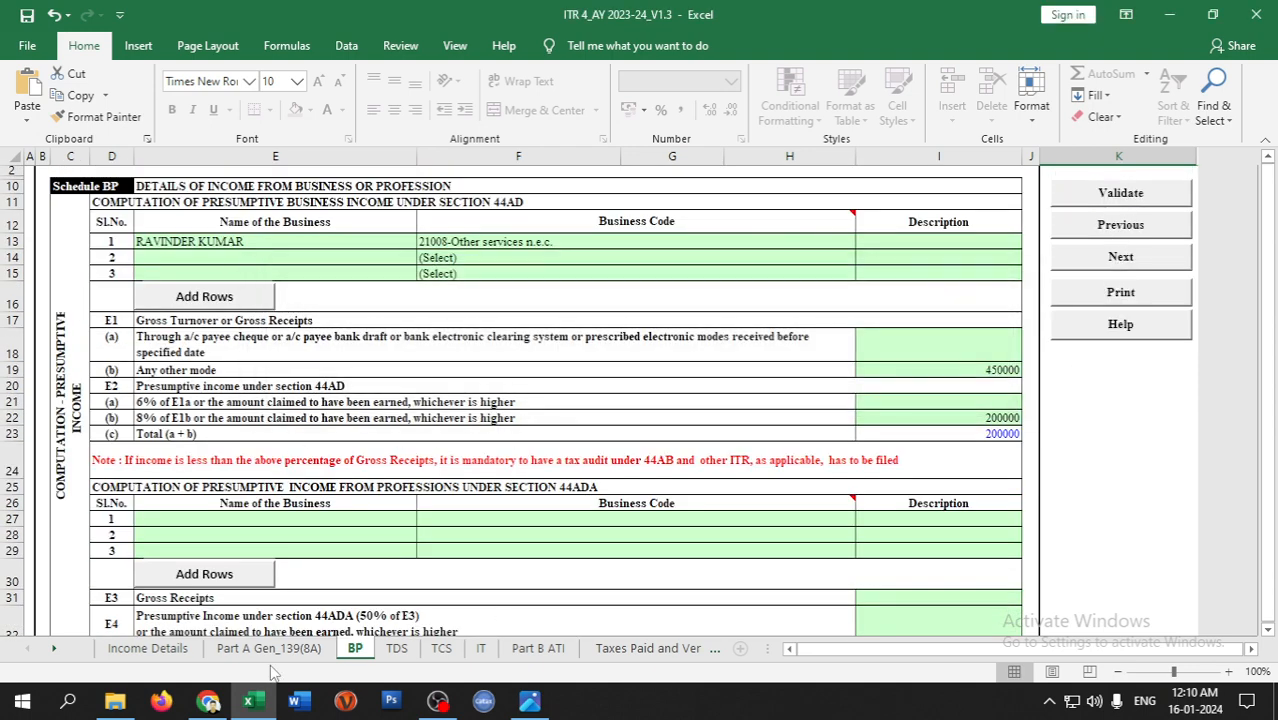
{"action": "left_click", "coordinate": [397, 648]}
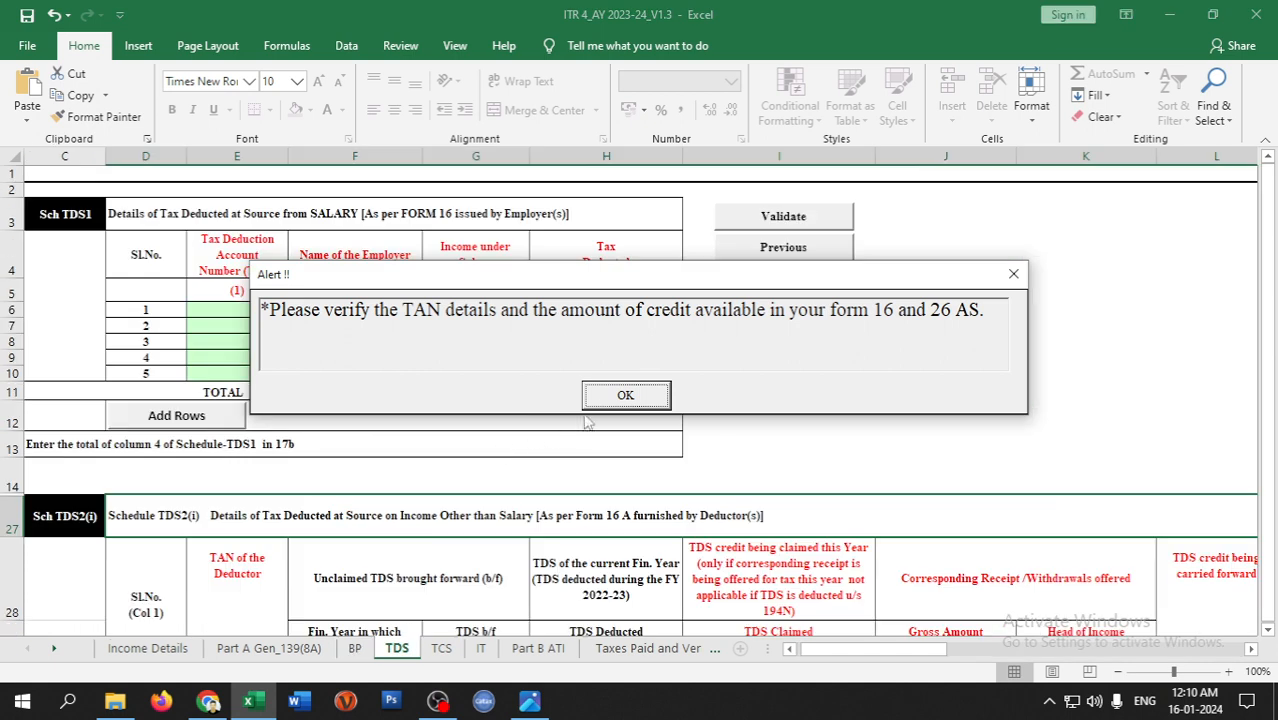
{"action": "left_click", "coordinate": [600, 398]}
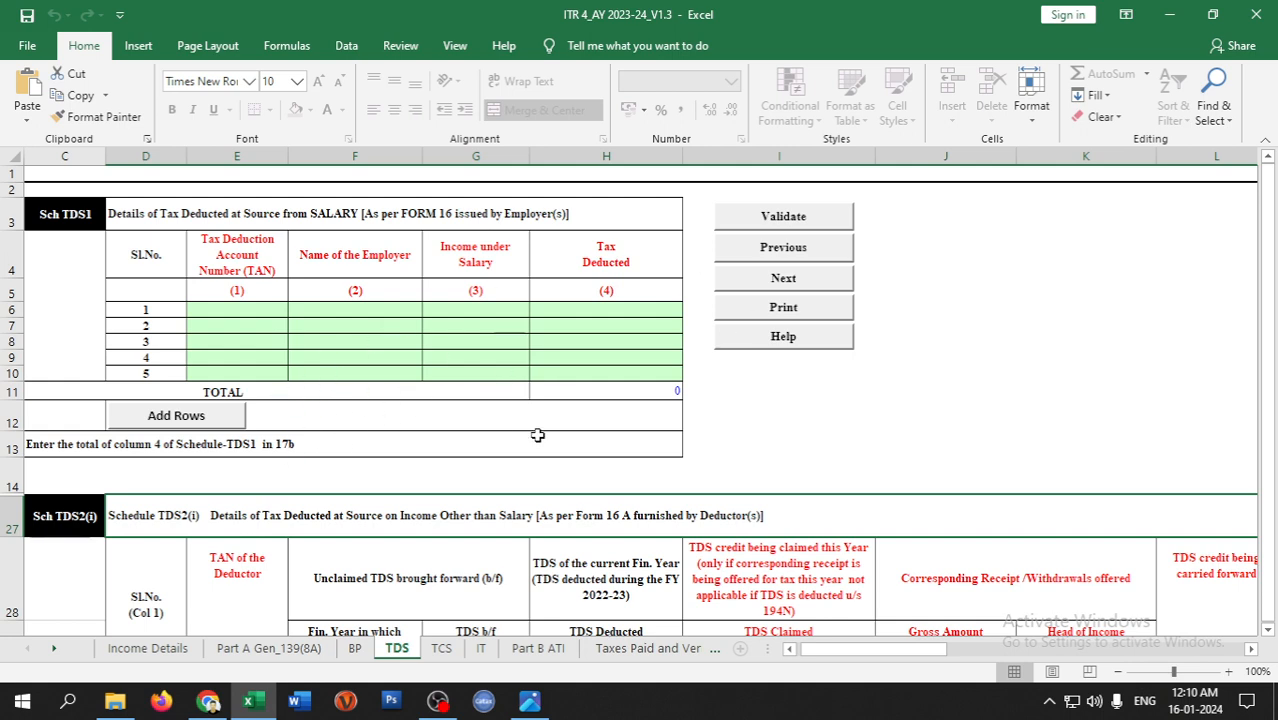
{"action": "scroll", "coordinate": [540, 440], "scroll_direction": "down", "scroll_amount": 3}
{"action": "scroll", "coordinate": [596, 497], "scroll_direction": "up", "scroll_amount": 3}
{"action": "left_click", "coordinate": [760, 252]}
{"action": "left_click", "coordinate": [622, 397]}
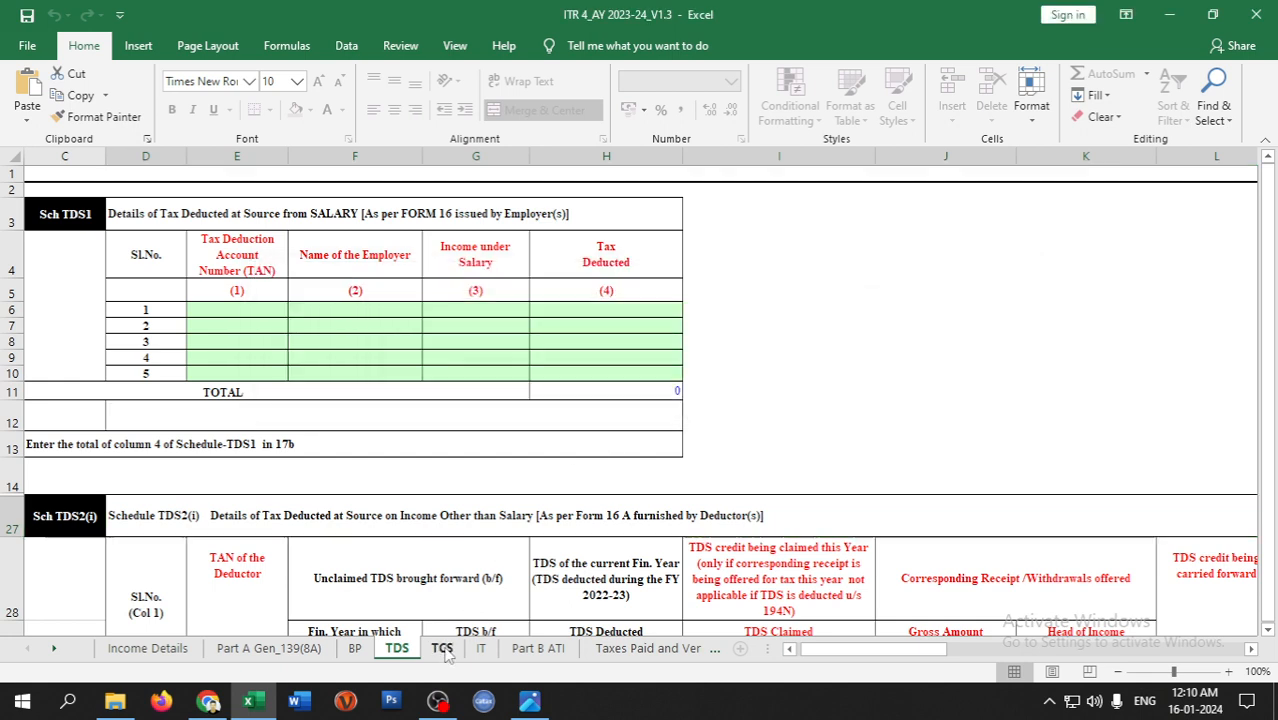
- Validate the empty TCS schedule as OK
{"action": "left_click", "coordinate": [442, 648]}
{"action": "left_click", "coordinate": [625, 395]}
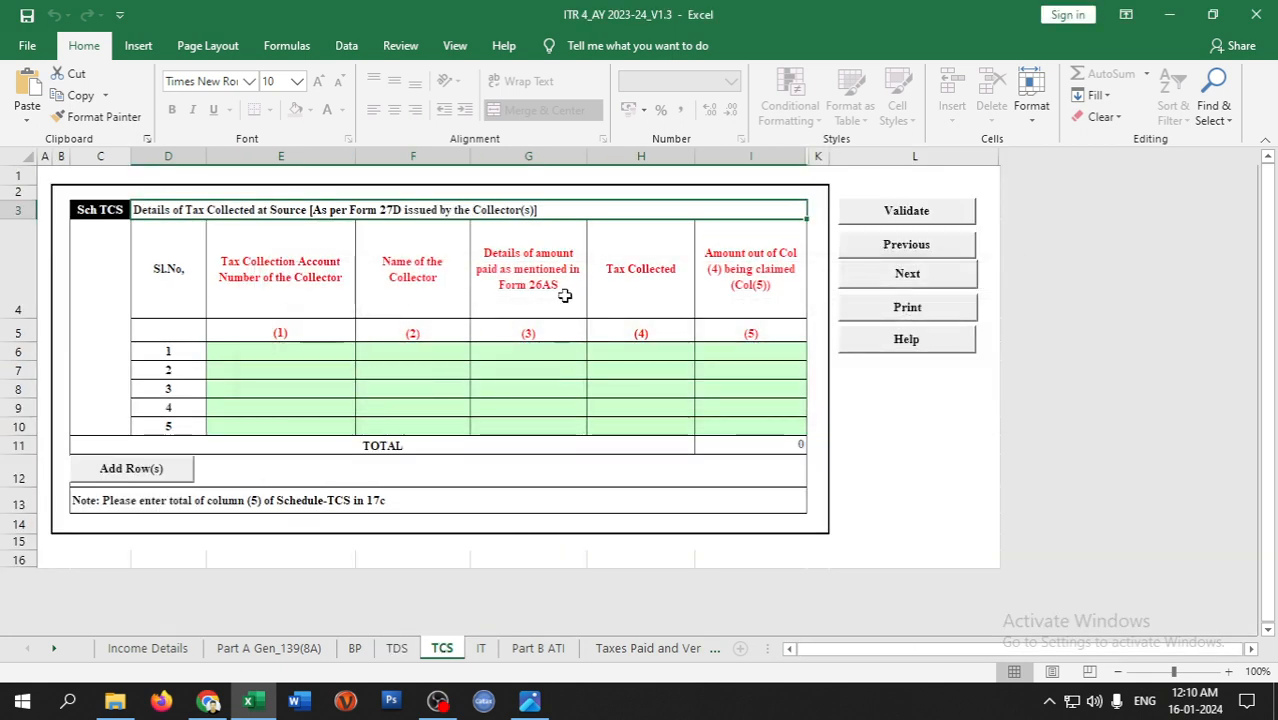
{"action": "left_click", "coordinate": [903, 218]}
{"action": "left_click", "coordinate": [645, 395]}
- Validate the IT schedule as OK after clearing its reminders, then go to Part B ATI
{"action": "left_click", "coordinate": [480, 648]}
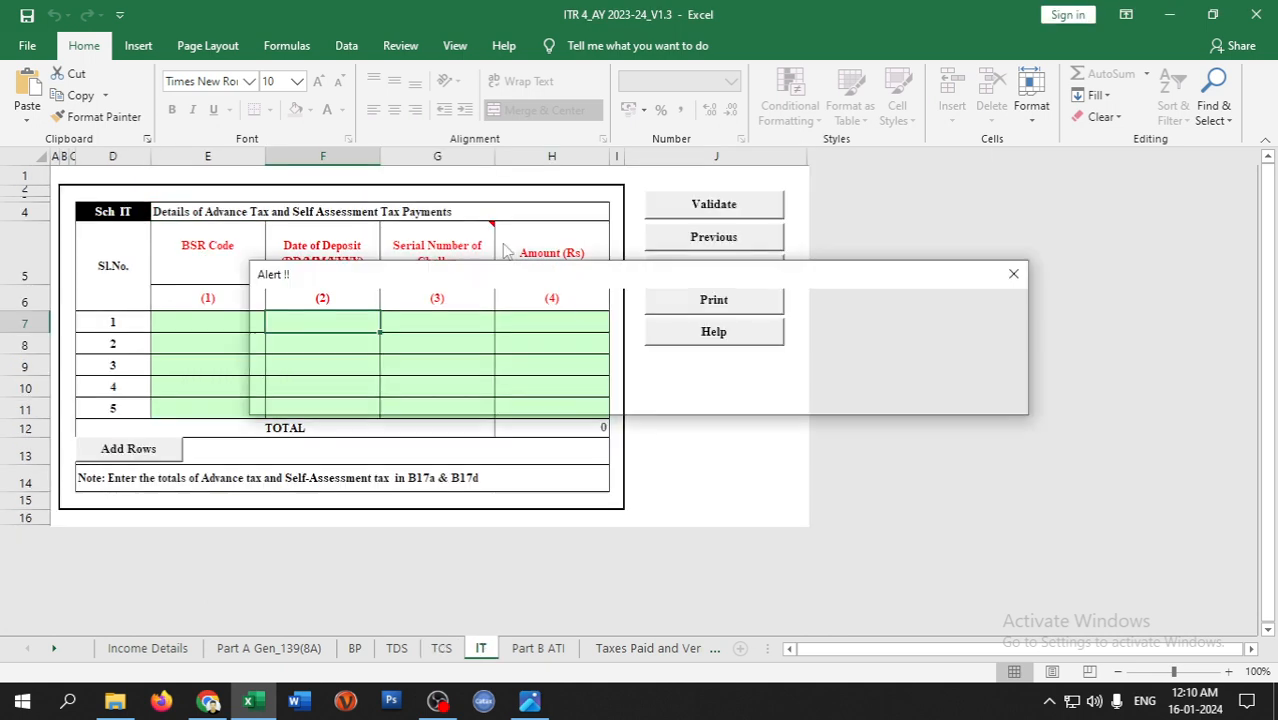
{"action": "left_click", "coordinate": [622, 396]}
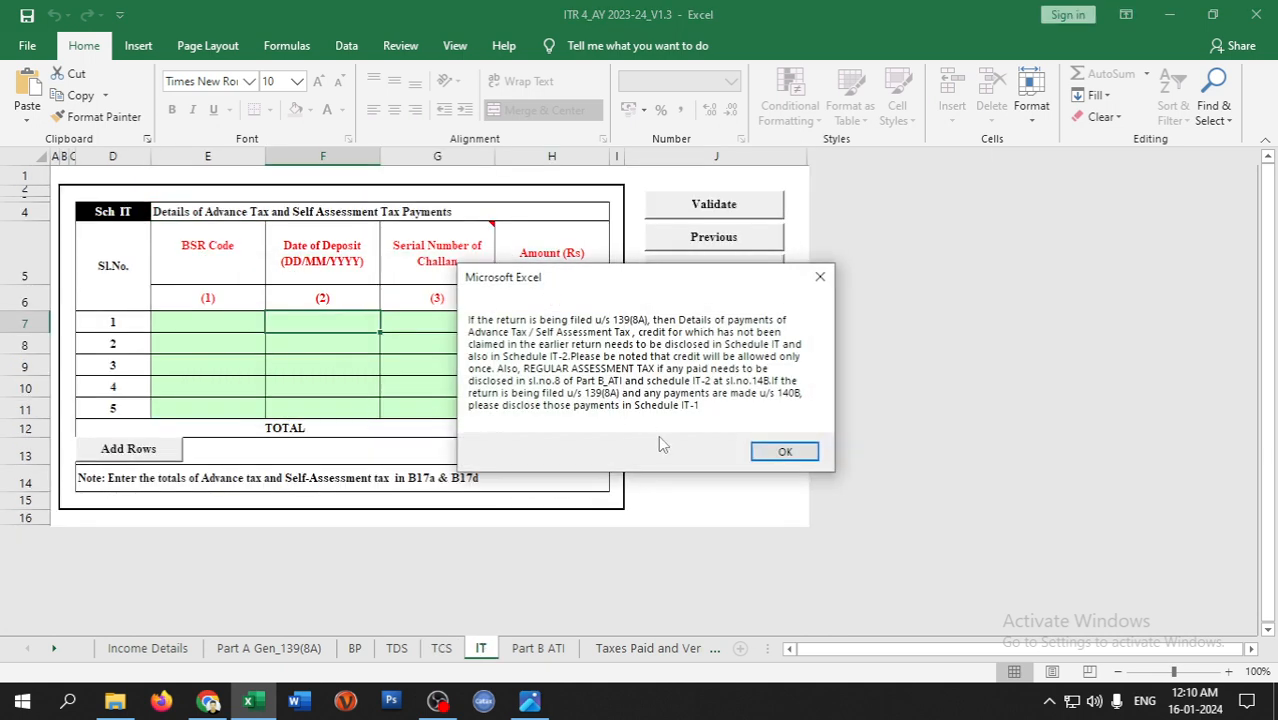
{"action": "left_click", "coordinate": [785, 450]}
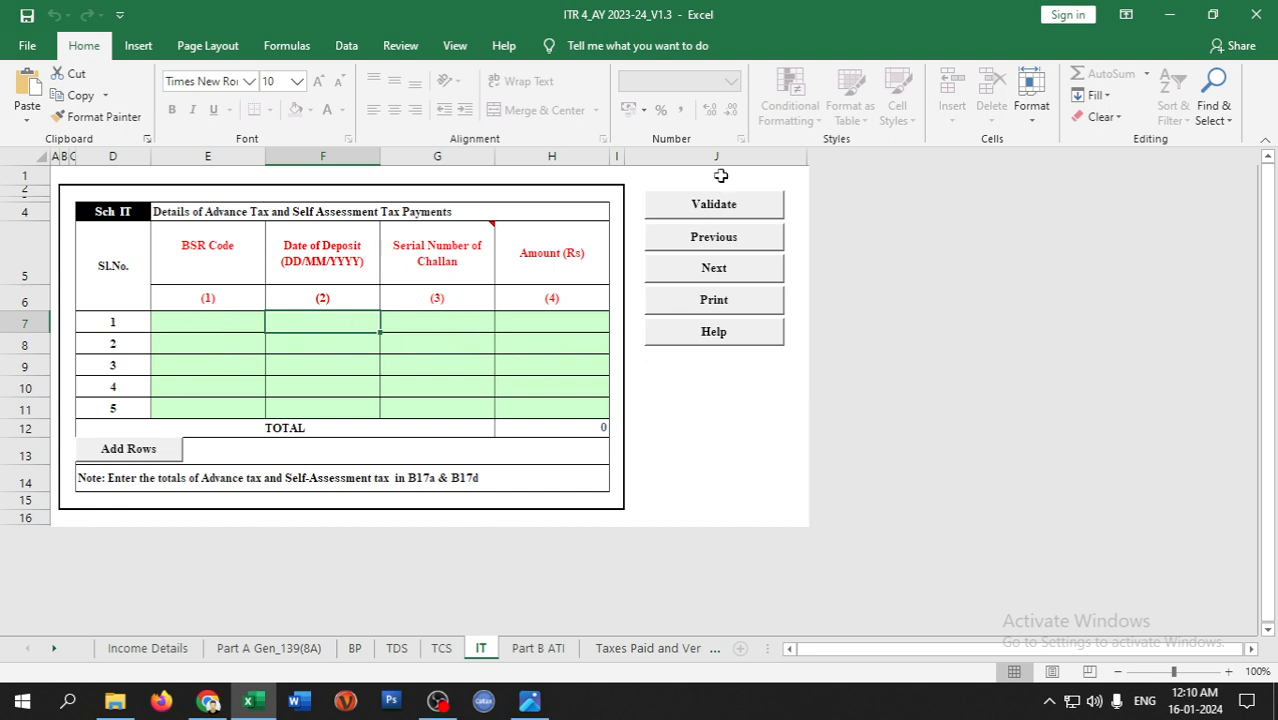
{"action": "left_click", "coordinate": [734, 205]}
{"action": "left_click", "coordinate": [652, 401]}
{"action": "left_click", "coordinate": [538, 648]}
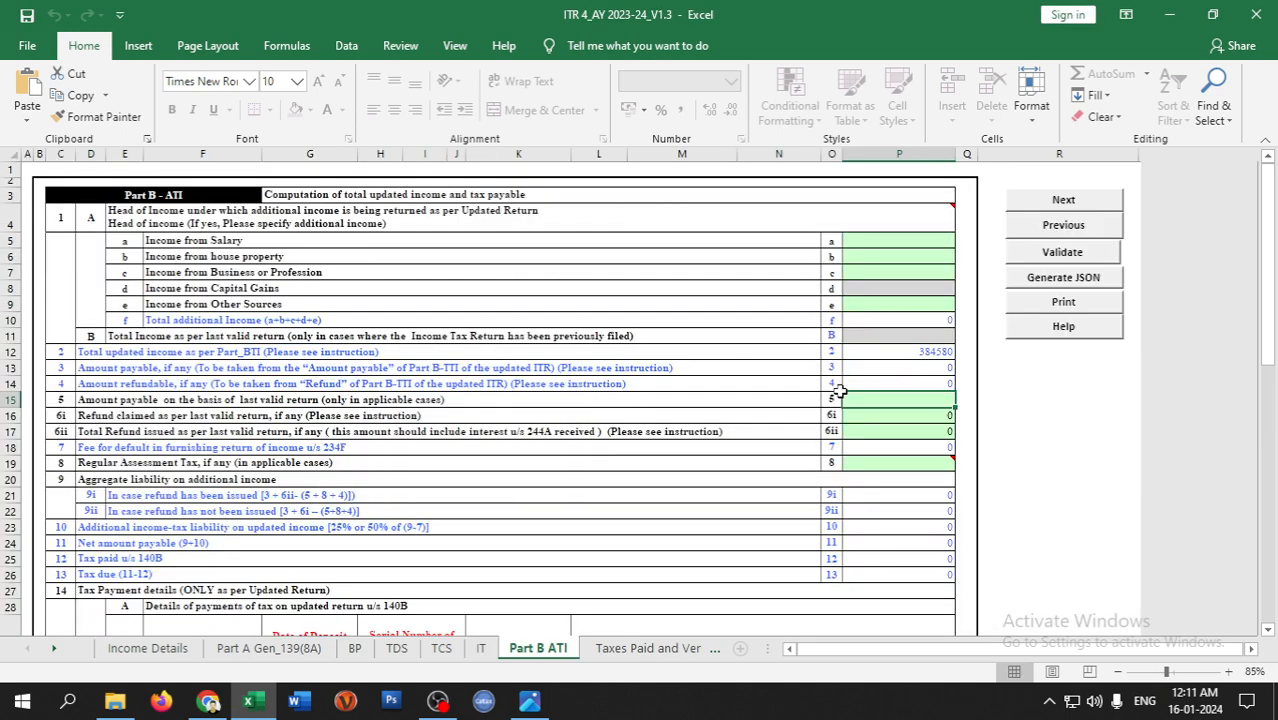
- Review the Part B ATI sheet's total updated income of 384580
{"action": "scroll", "coordinate": [724, 400], "scroll_direction": "down", "scroll_amount": 1}
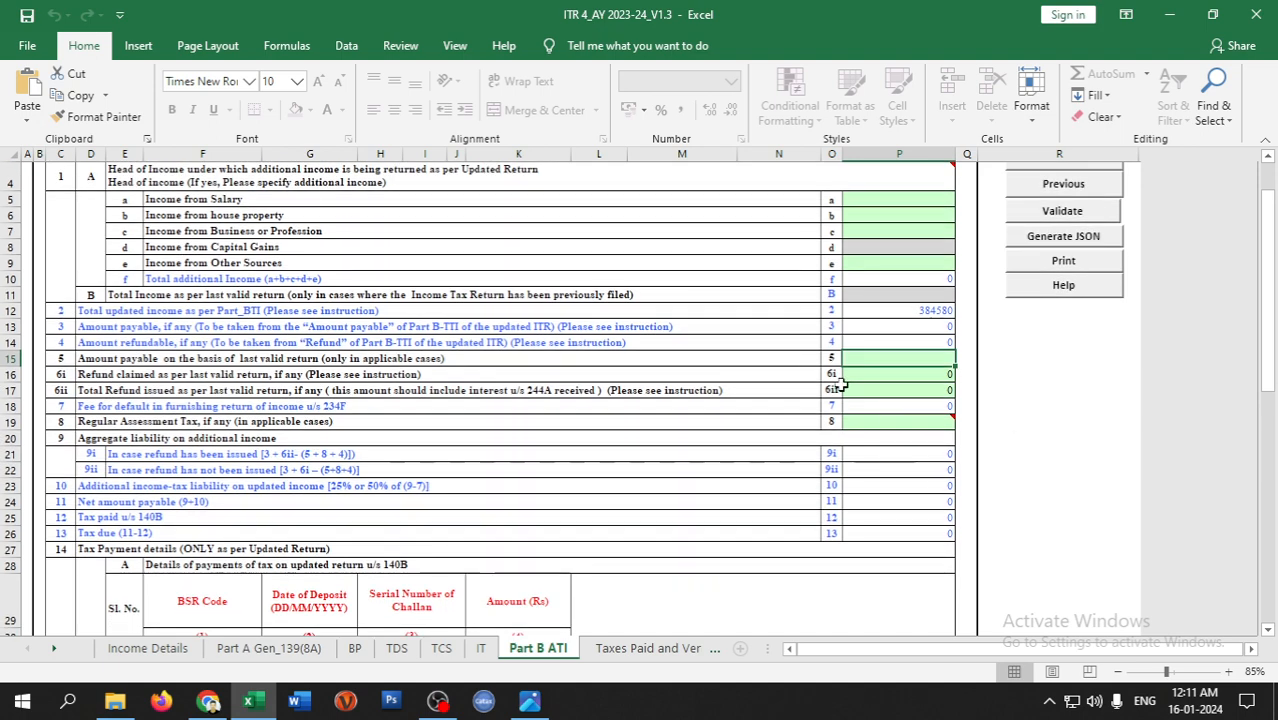
{"action": "scroll", "coordinate": [724, 369], "scroll_direction": "down", "scroll_amount": 3}
{"action": "scroll", "coordinate": [693, 362], "scroll_direction": "down", "scroll_amount": 3}
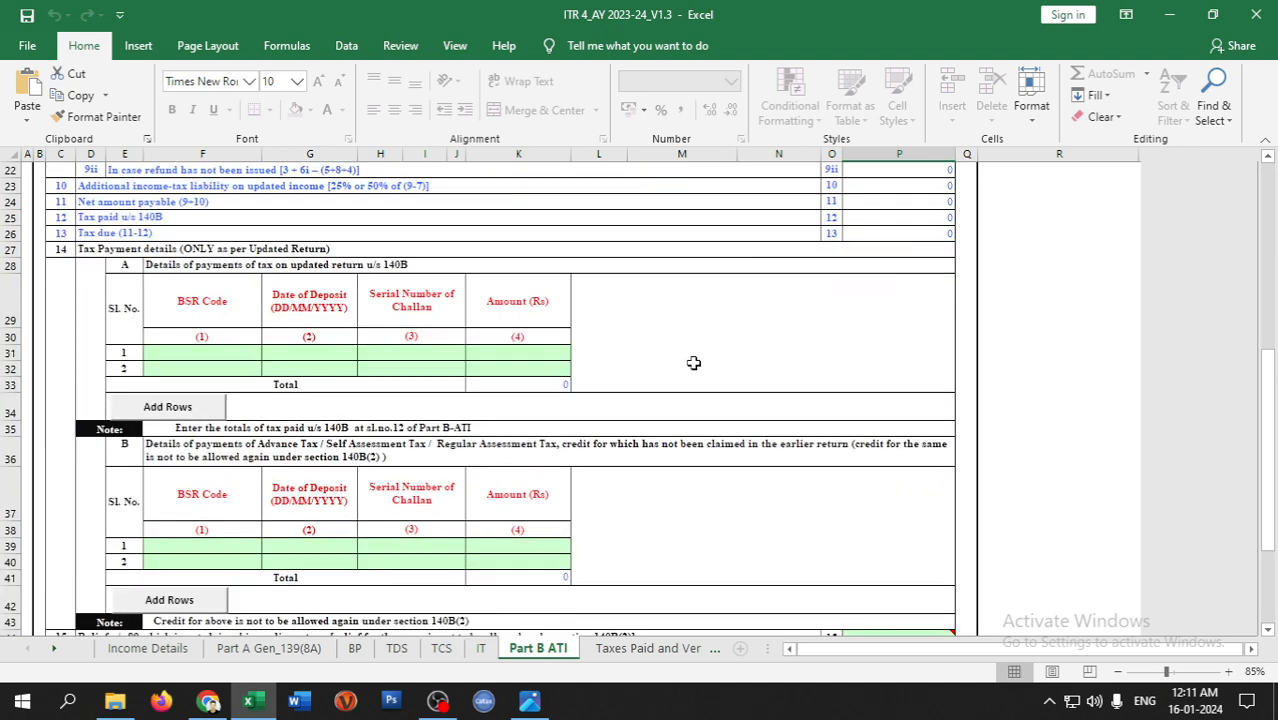
{"action": "scroll", "coordinate": [719, 399], "scroll_direction": "down", "scroll_amount": 5}
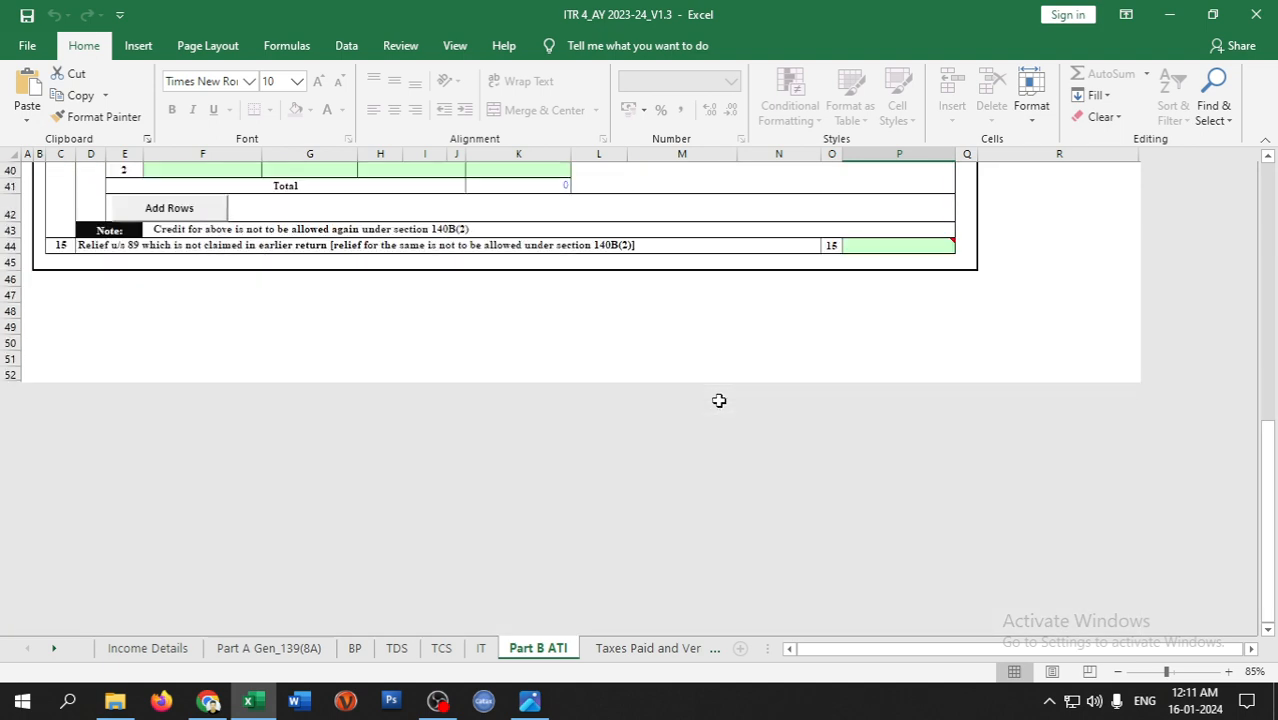
{"action": "scroll", "coordinate": [719, 399], "scroll_direction": "up", "scroll_amount": 10}
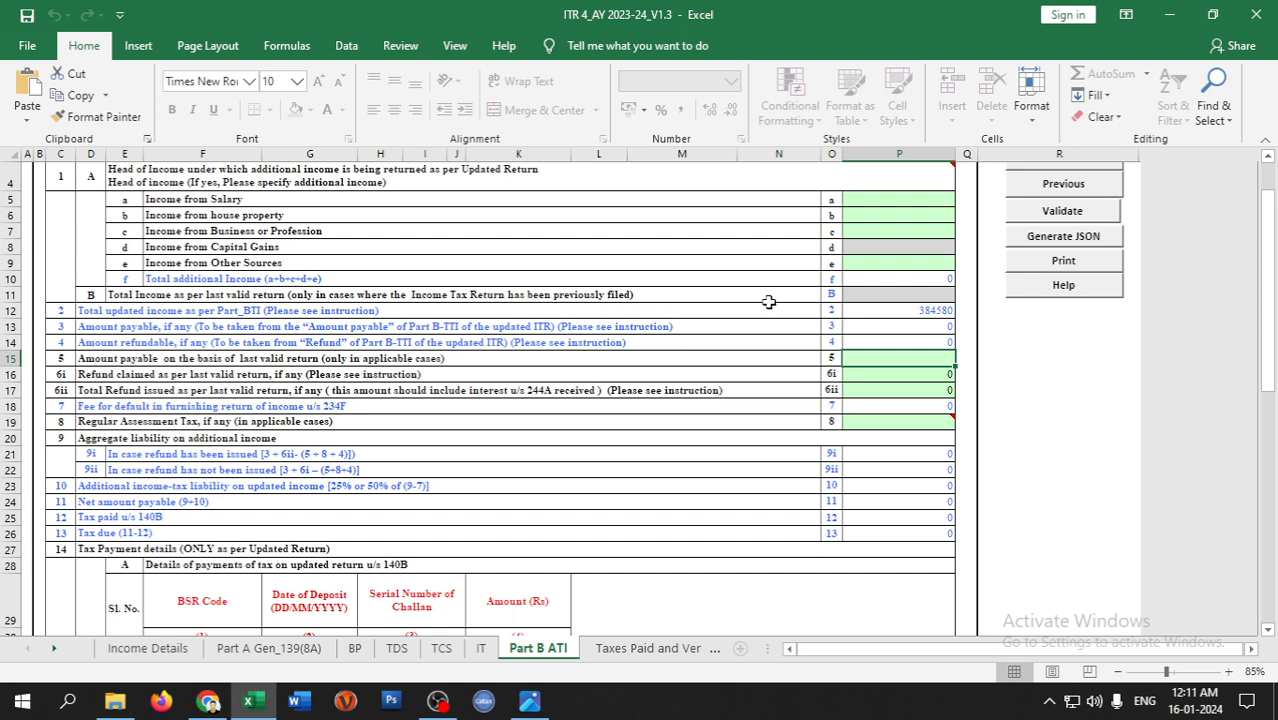
{"action": "left_click", "coordinate": [874, 310]}
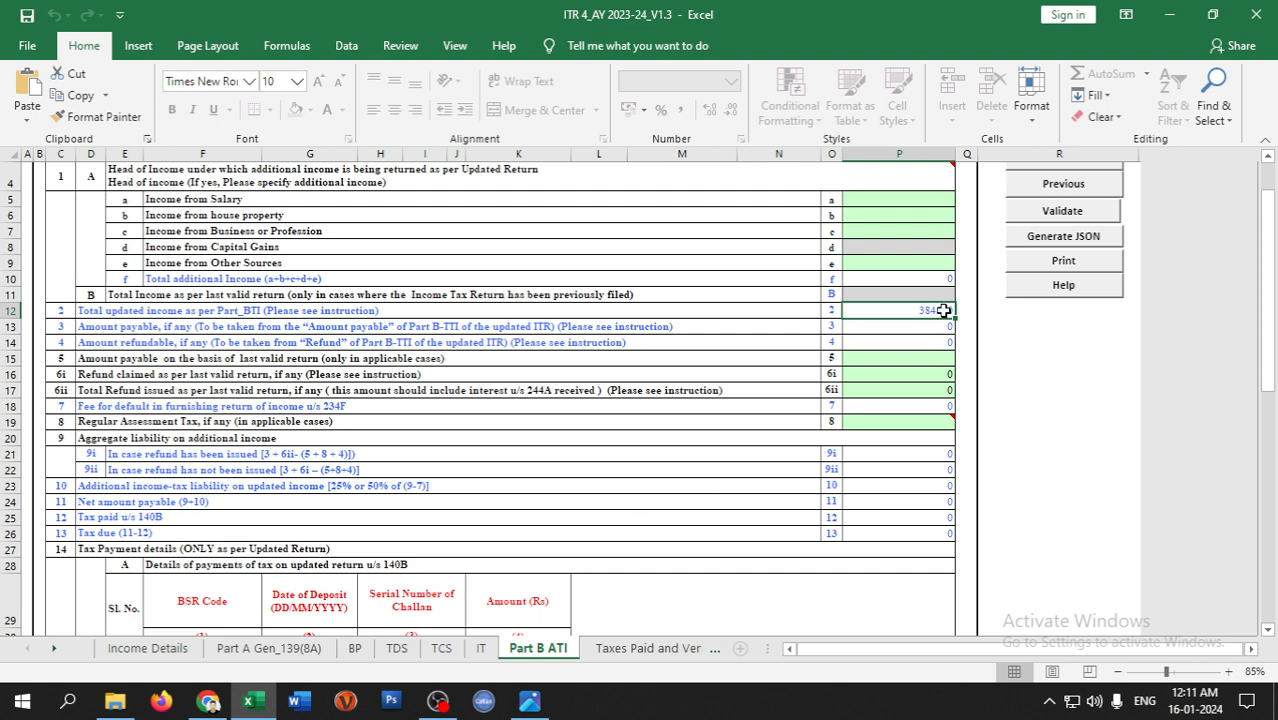
- Validate Part B ATI and go to the Taxes Paid and Verification sheet
{"action": "scroll", "coordinate": [638, 496], "scroll_direction": "down", "scroll_amount": 8}
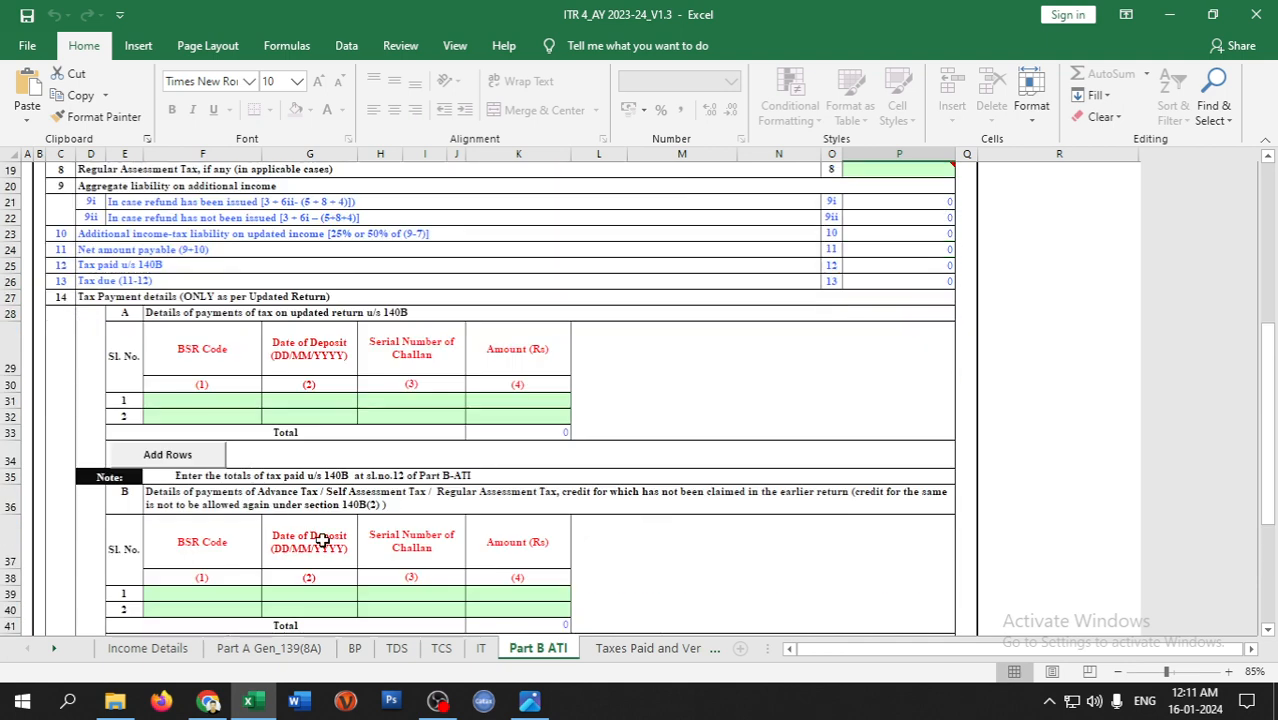
{"action": "scroll", "coordinate": [674, 531], "scroll_direction": "down", "scroll_amount": 1}
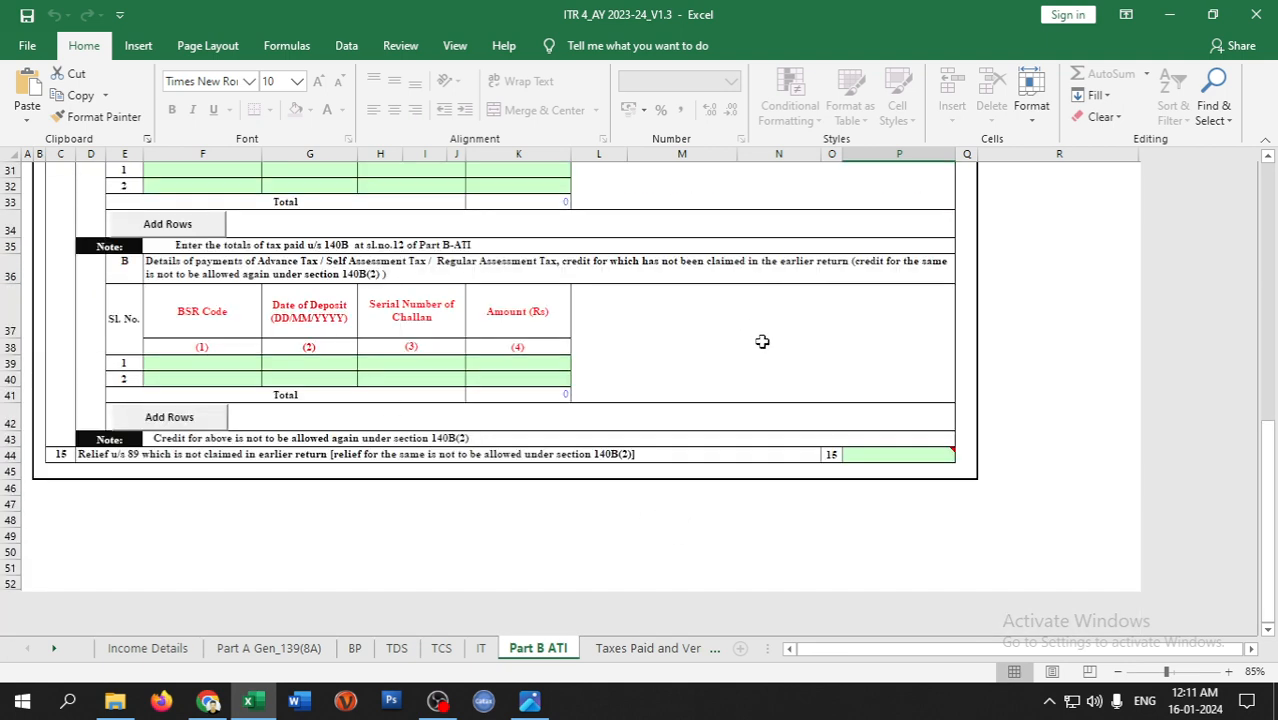
{"action": "scroll", "coordinate": [762, 342], "scroll_direction": "up", "scroll_amount": 10}
{"action": "left_click", "coordinate": [1045, 256]}
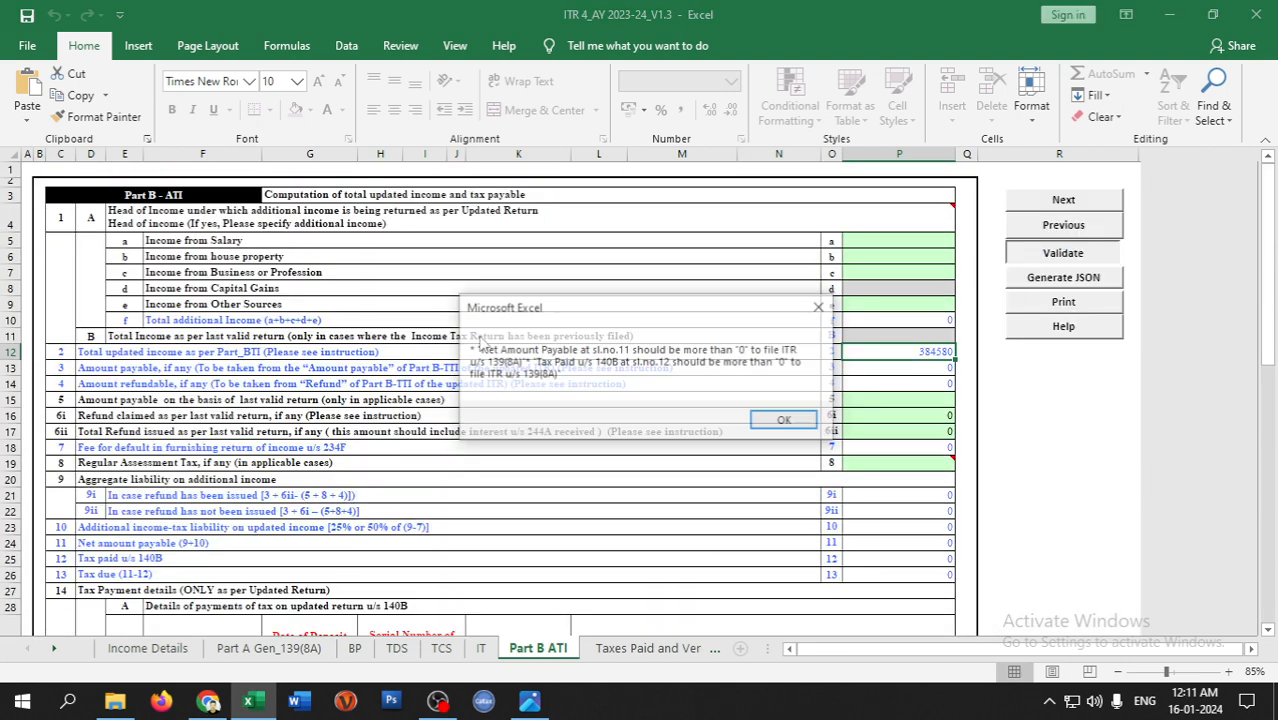
{"action": "left_click", "coordinate": [785, 418]}
{"action": "left_click", "coordinate": [648, 649]}
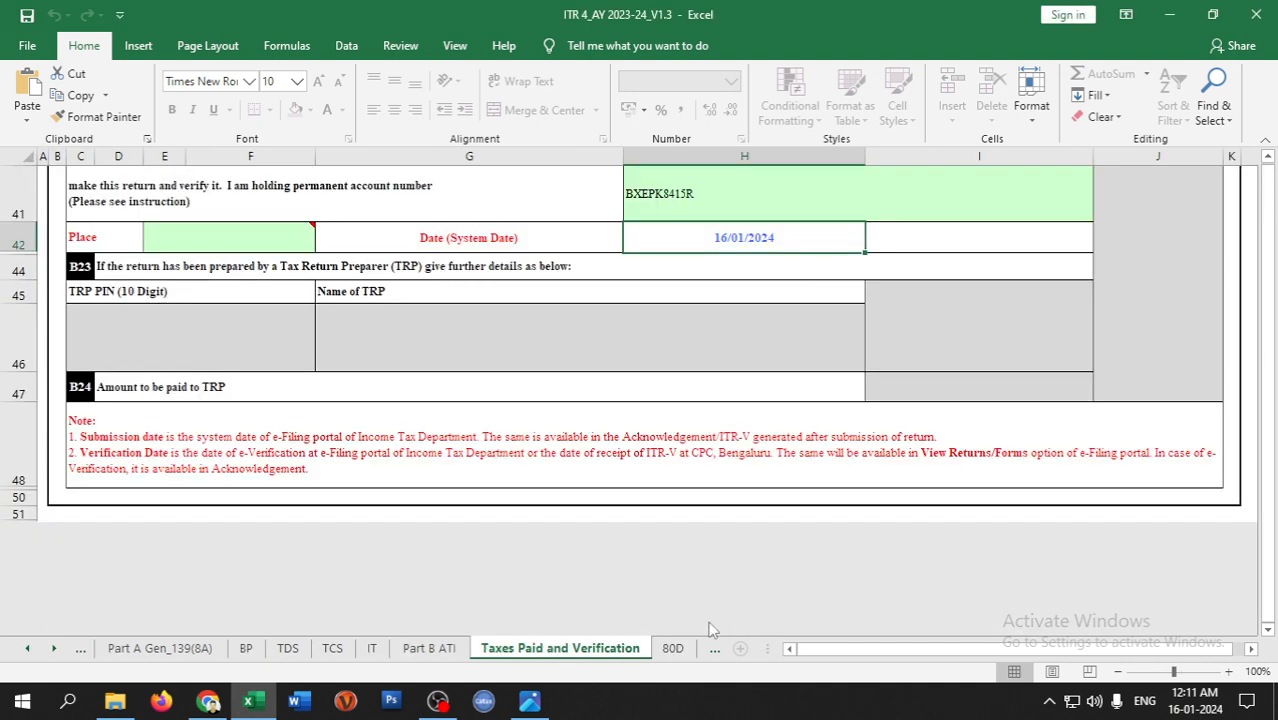
- Tick bank account row 1 for refund credit
{"action": "scroll", "coordinate": [562, 380], "scroll_direction": "up", "scroll_amount": 10}
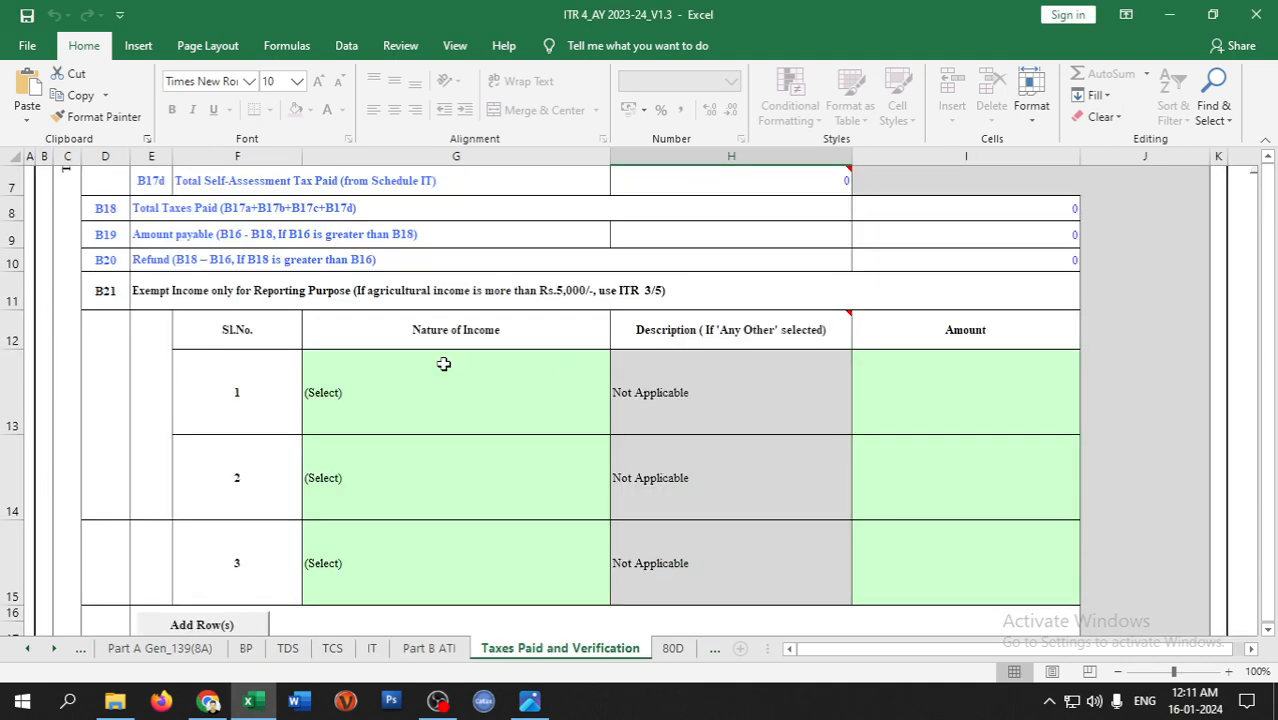
{"action": "scroll", "coordinate": [442, 362], "scroll_direction": "down", "scroll_amount": 3}
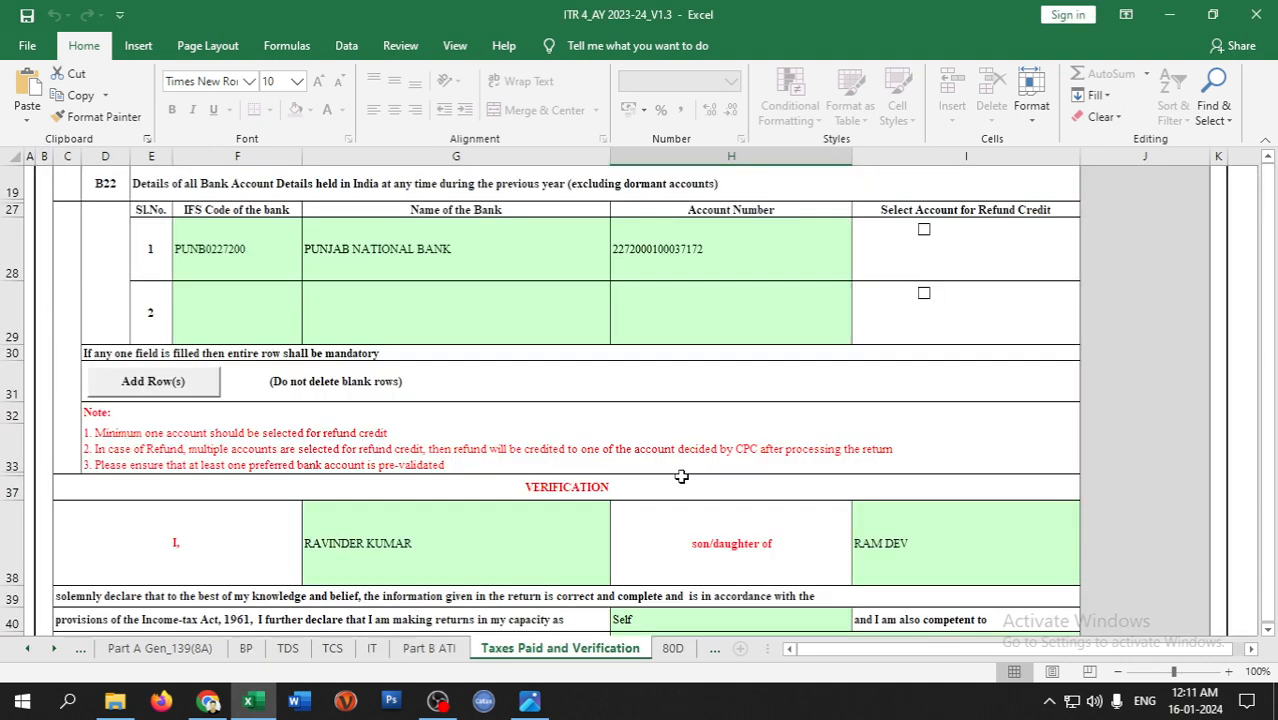
{"action": "left_click", "coordinate": [913, 236]}
- Enter JALANDHAR as the verification Place in E42
{"action": "scroll", "coordinate": [834, 365], "scroll_direction": "up", "scroll_amount": 6}
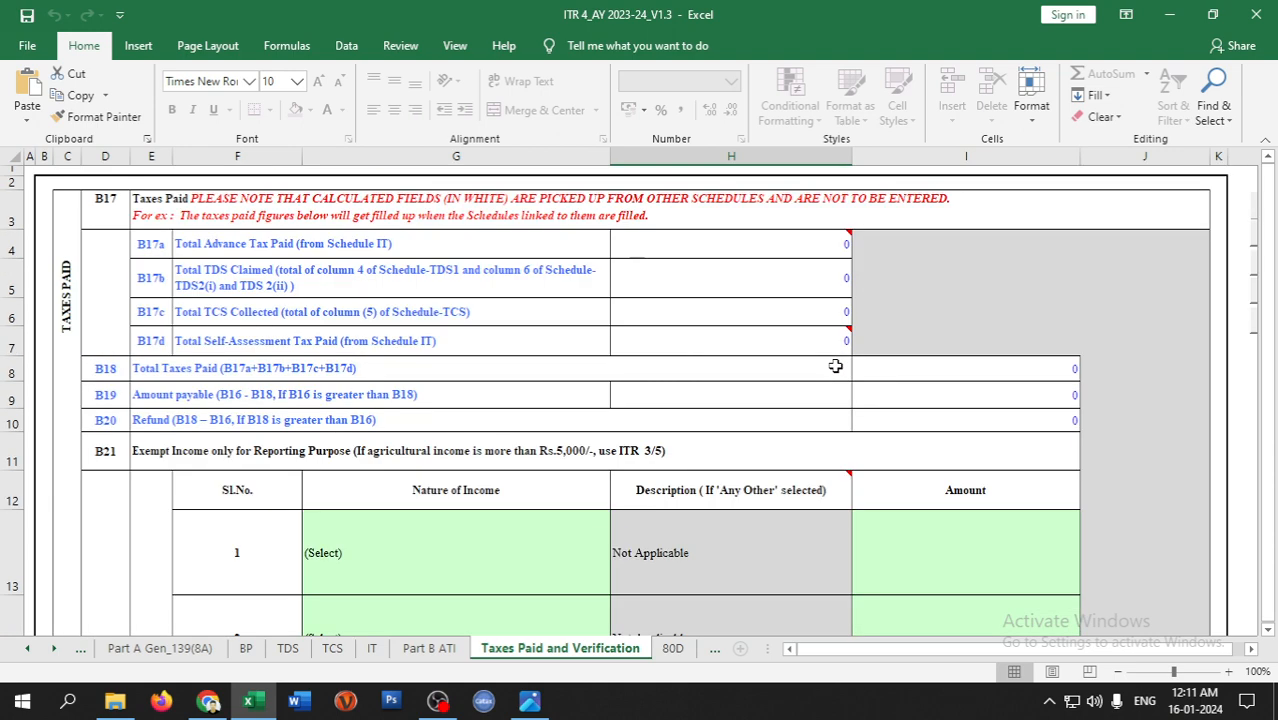
{"action": "scroll", "coordinate": [542, 391], "scroll_direction": "down", "scroll_amount": 9}
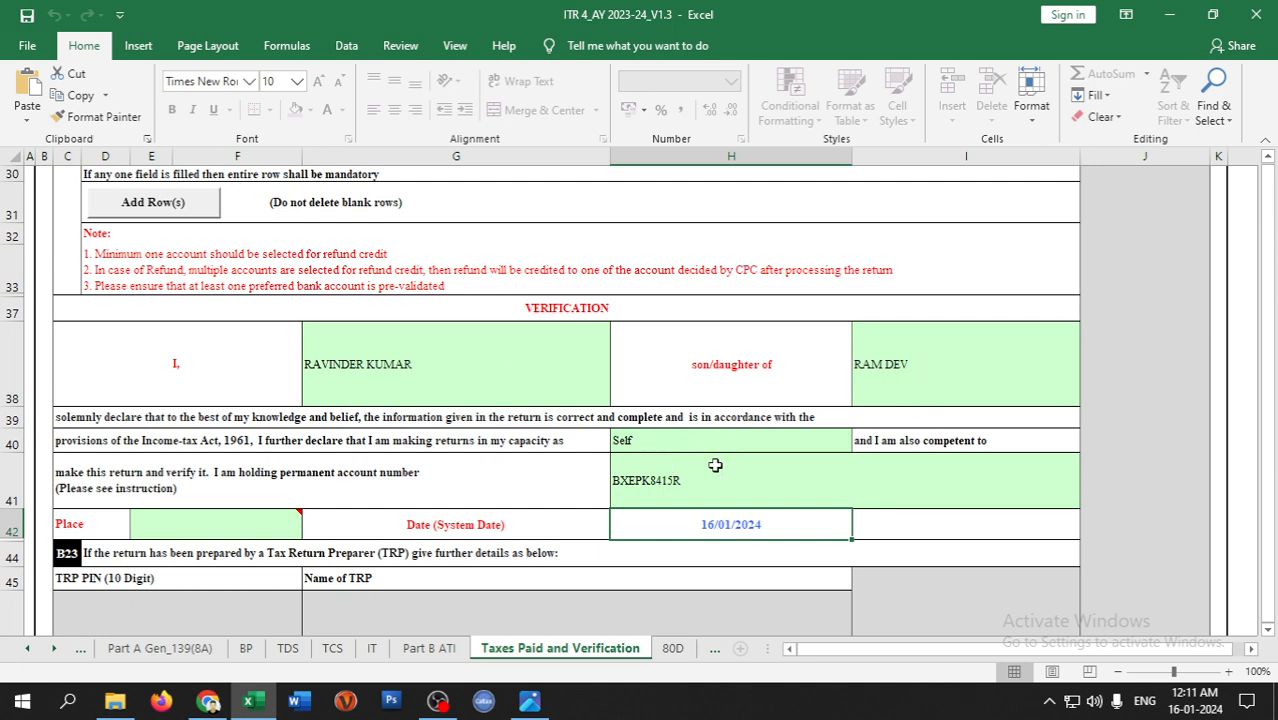
{"action": "left_click", "coordinate": [177, 519]}
{"action": "double_click", "coordinate": [246, 534]}
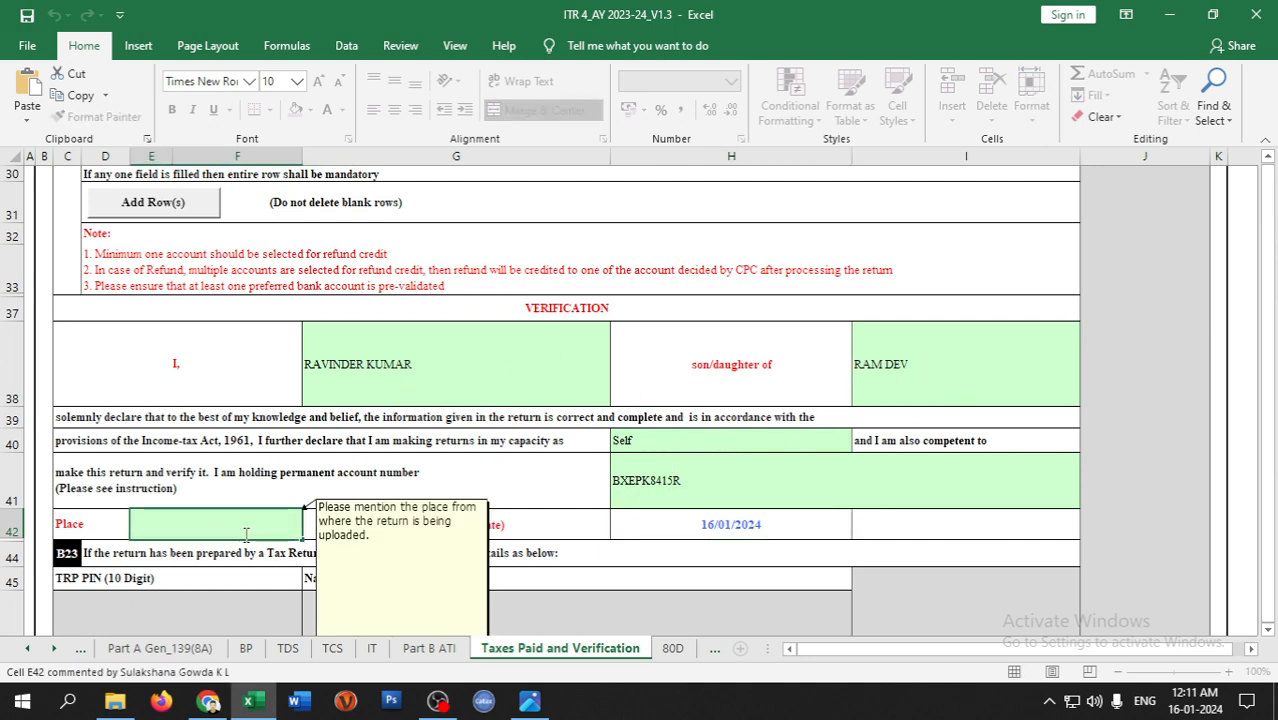
{"action": "type", "text": "JALANDHAR"}
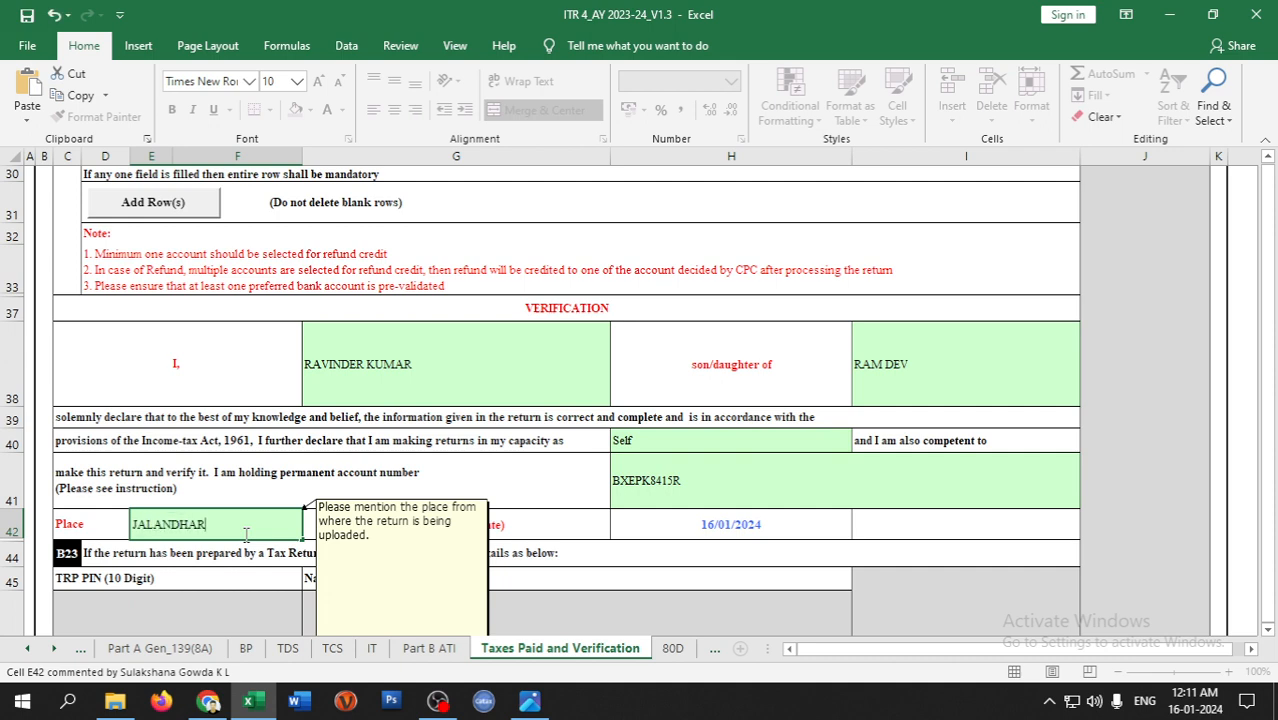
{"action": "left_click", "coordinate": [978, 544]}
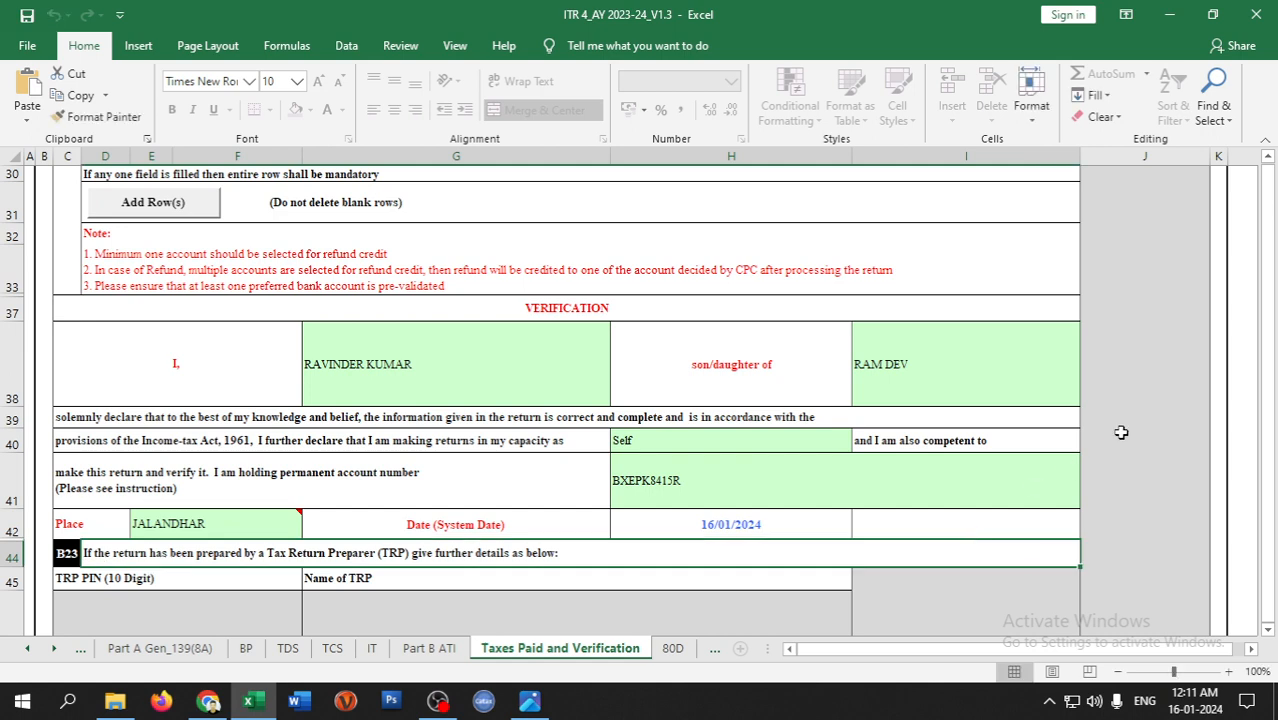
- Validate the Taxes Paid and Verification sheet as OK and go to Schedule 80D
{"action": "scroll", "coordinate": [1118, 400], "scroll_direction": "up", "scroll_amount": 9}
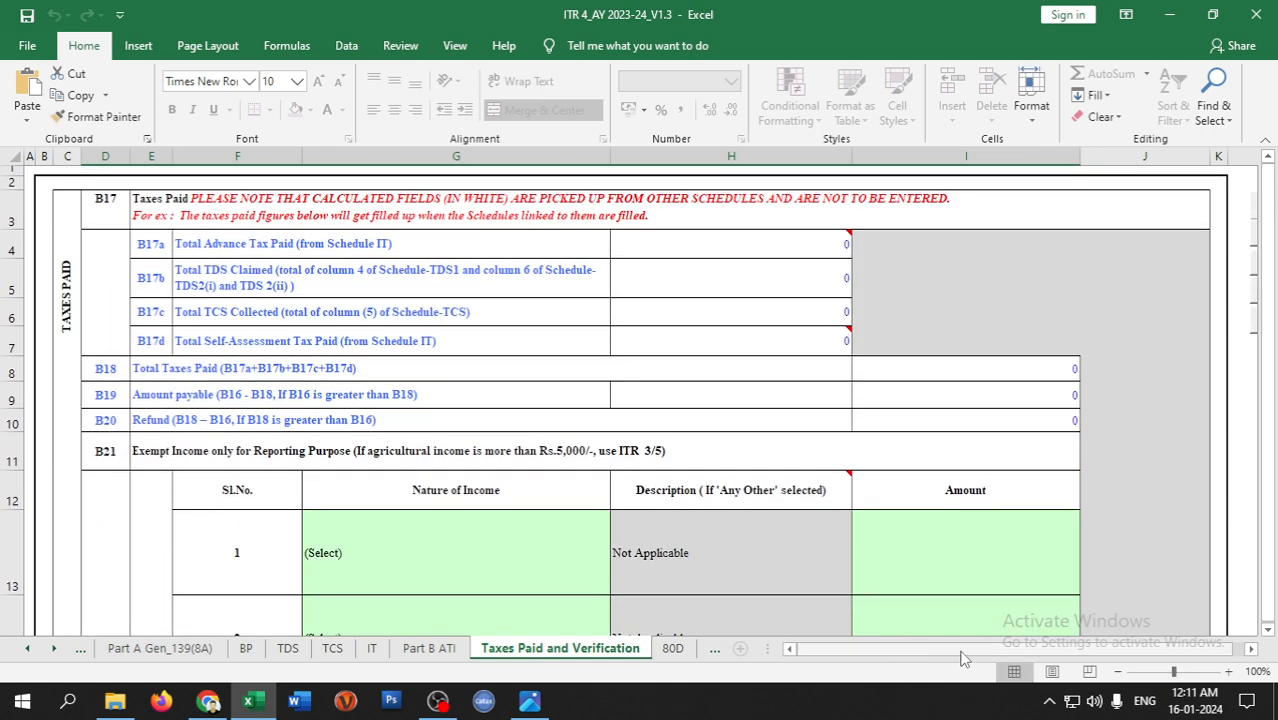
{"action": "left_click_drag", "start_coordinate": [958, 650], "coordinate": [1030, 648]}
{"action": "left_click", "coordinate": [1052, 212]}
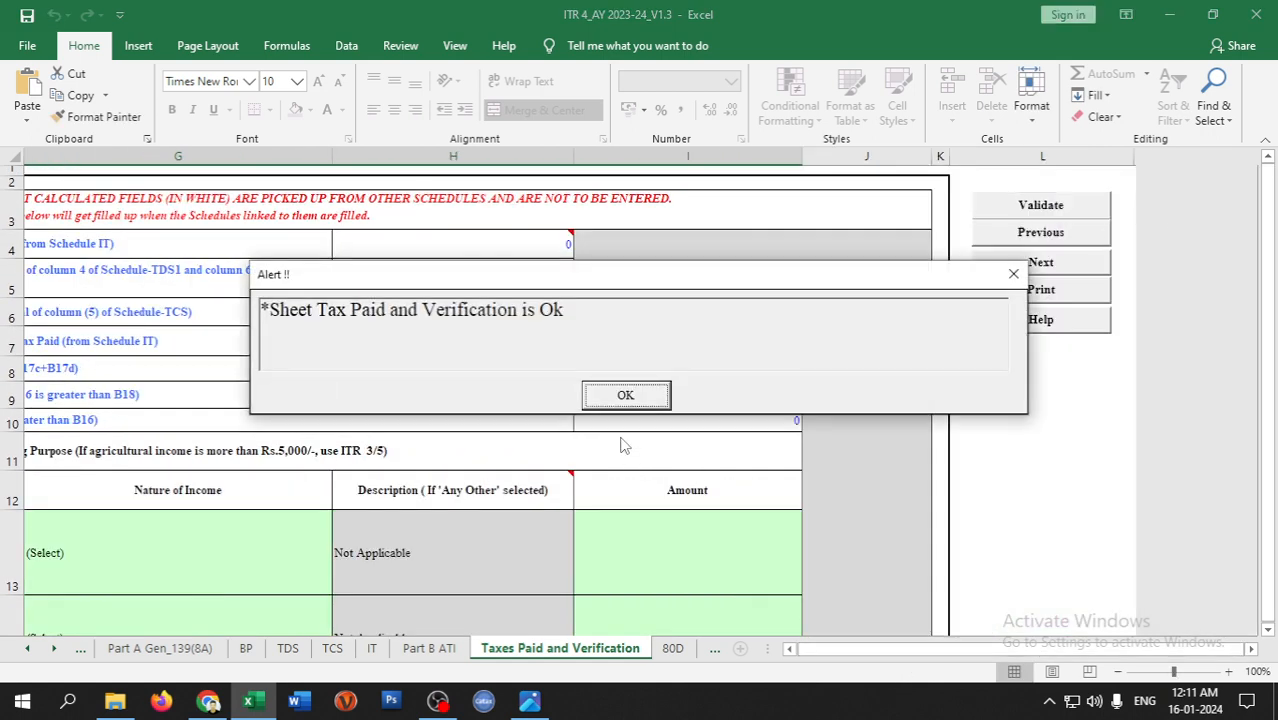
{"action": "left_click", "coordinate": [626, 394]}
{"action": "left_click", "coordinate": [672, 648]}
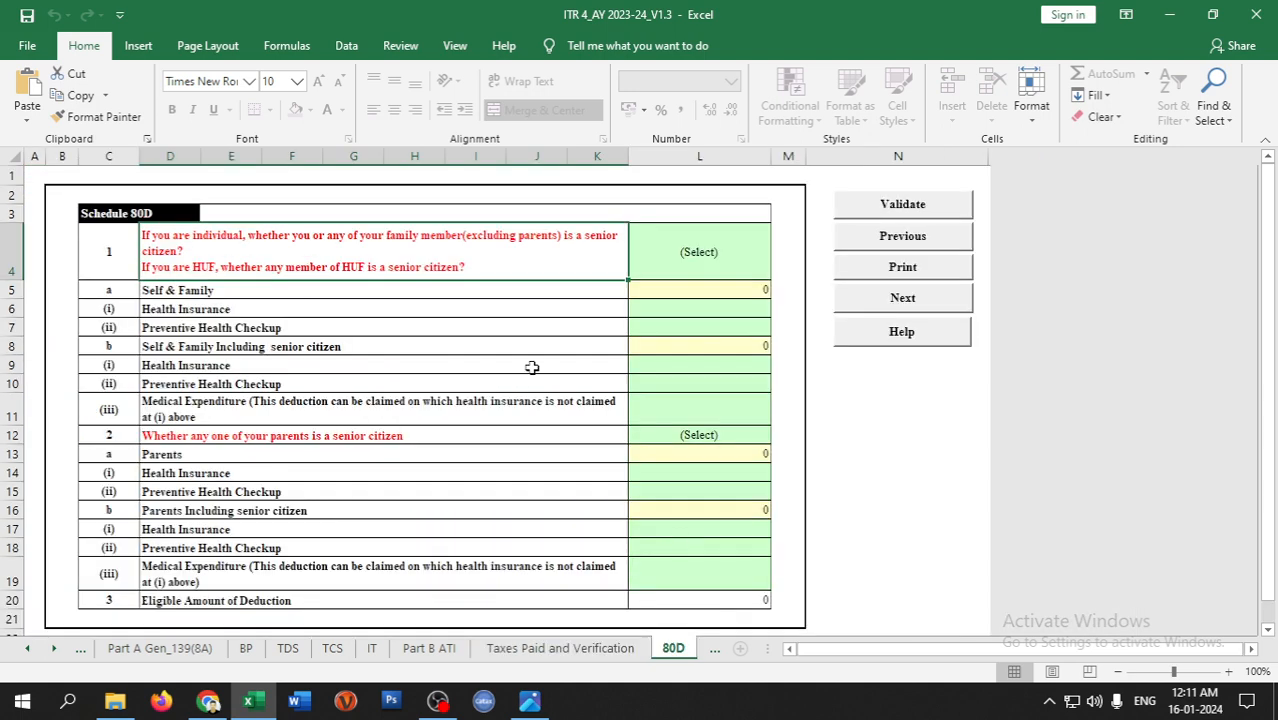
- Answer No in L4 (self and family) and L12 (parents) for senior-citizen status
{"action": "left_click", "coordinate": [710, 256]}
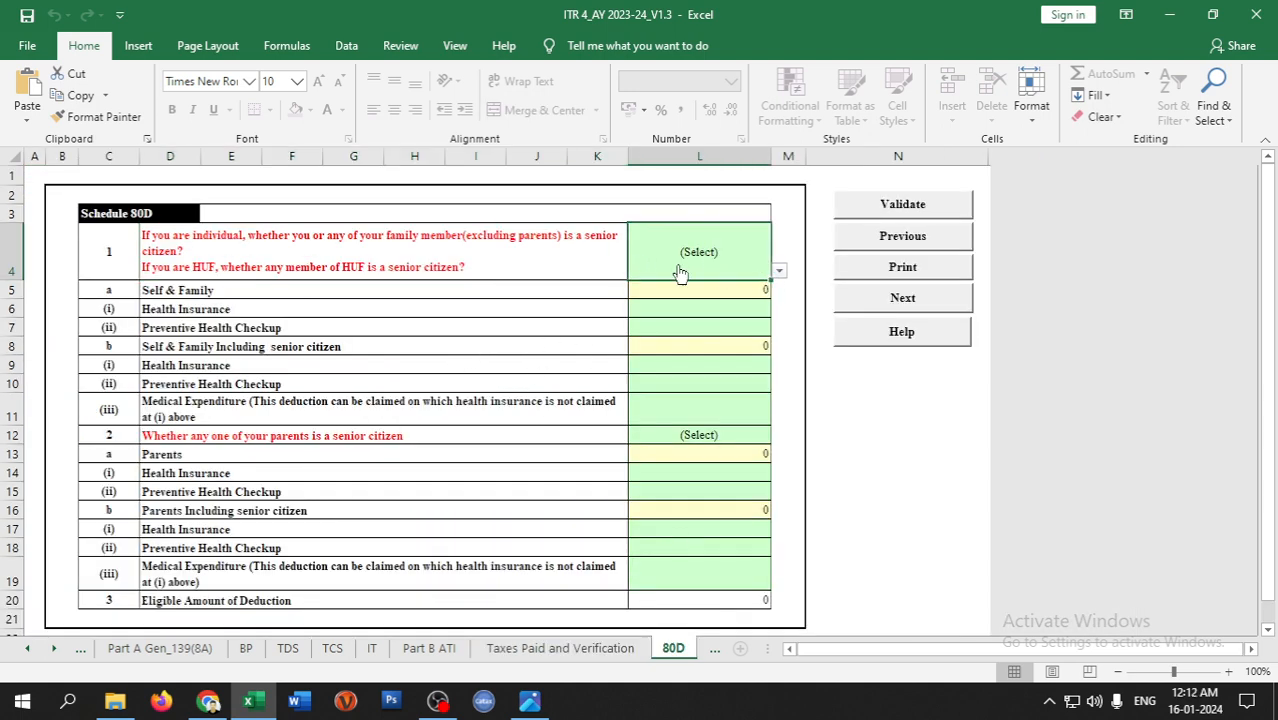
{"action": "left_click", "coordinate": [780, 273]}
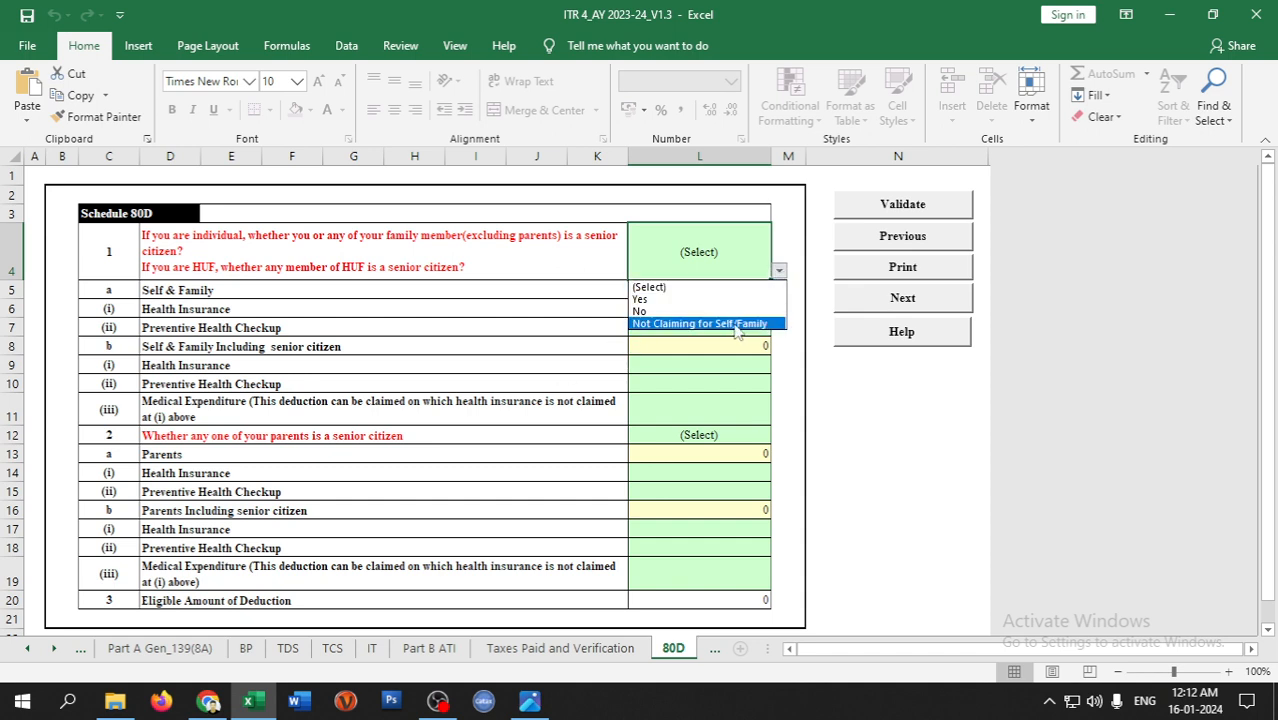
{"action": "left_click", "coordinate": [659, 312]}
{"action": "left_click", "coordinate": [695, 436]}
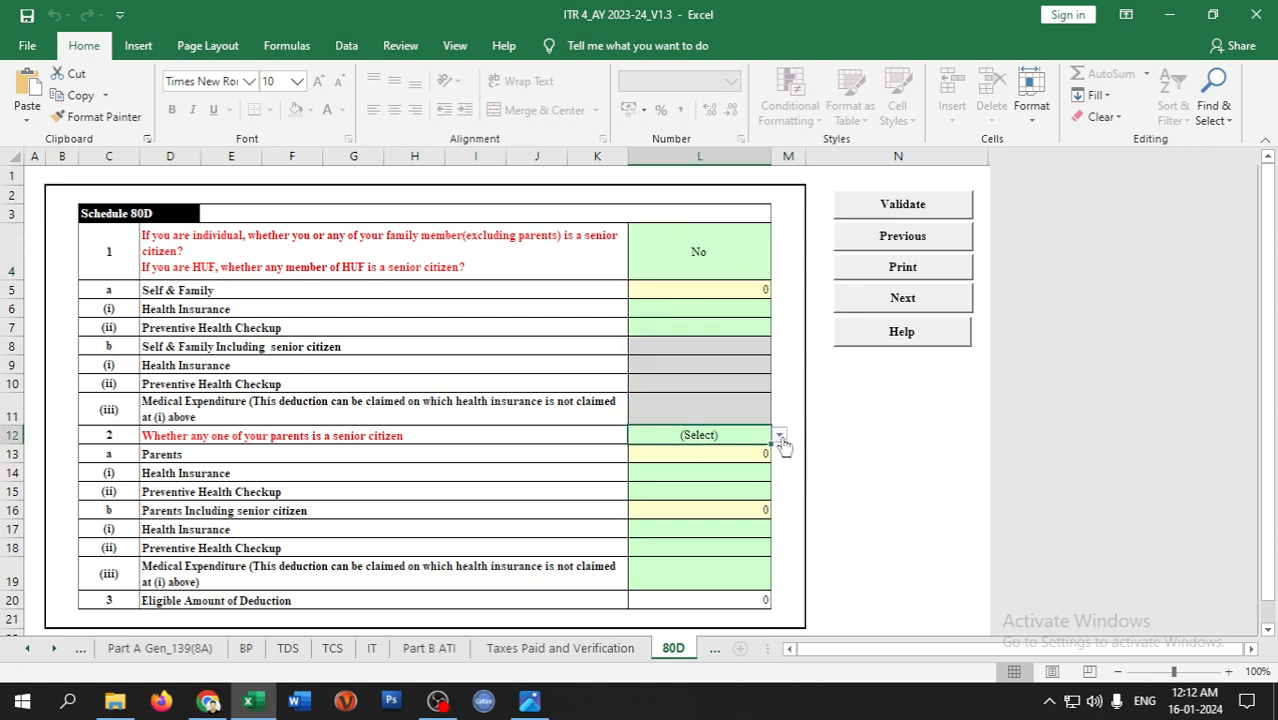
{"action": "left_click", "coordinate": [779, 437]}
{"action": "left_click", "coordinate": [663, 476]}
- Validate Schedule 80D, dismiss its OK alert, and move to the 80G sheet
{"action": "left_click", "coordinate": [880, 210]}
{"action": "left_click", "coordinate": [624, 396]}
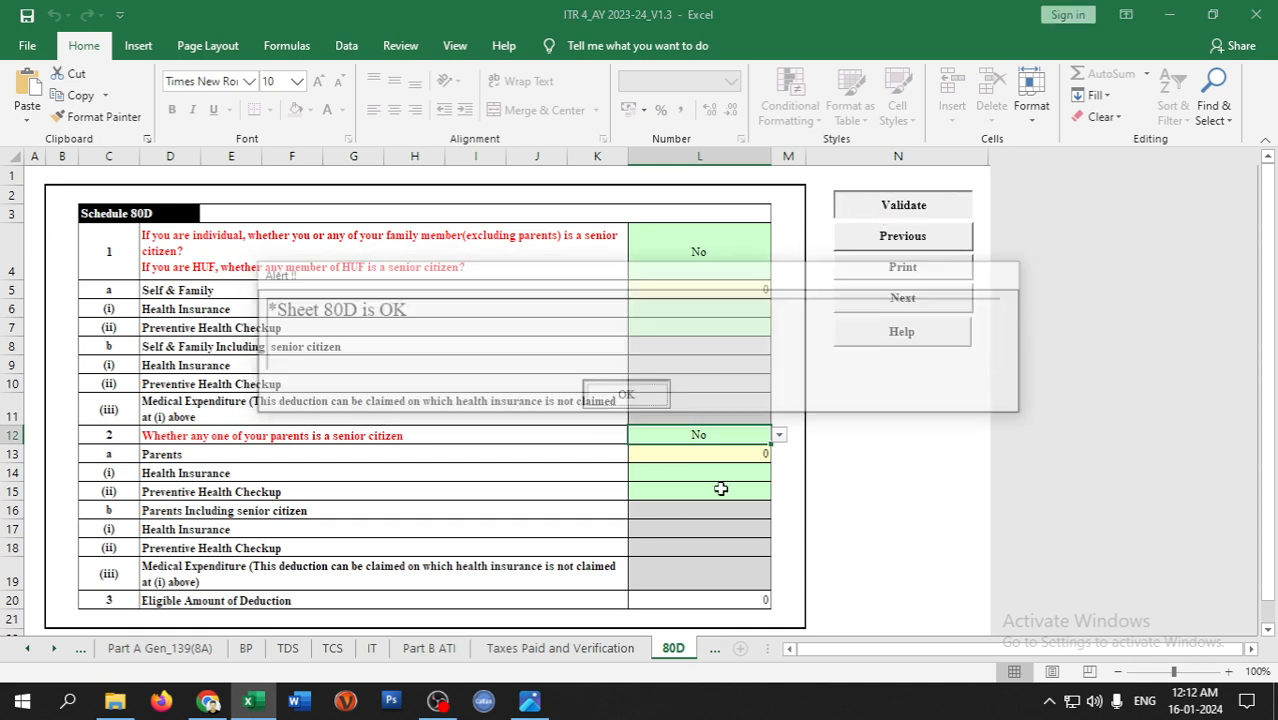
{"action": "left_click", "coordinate": [714, 648]}
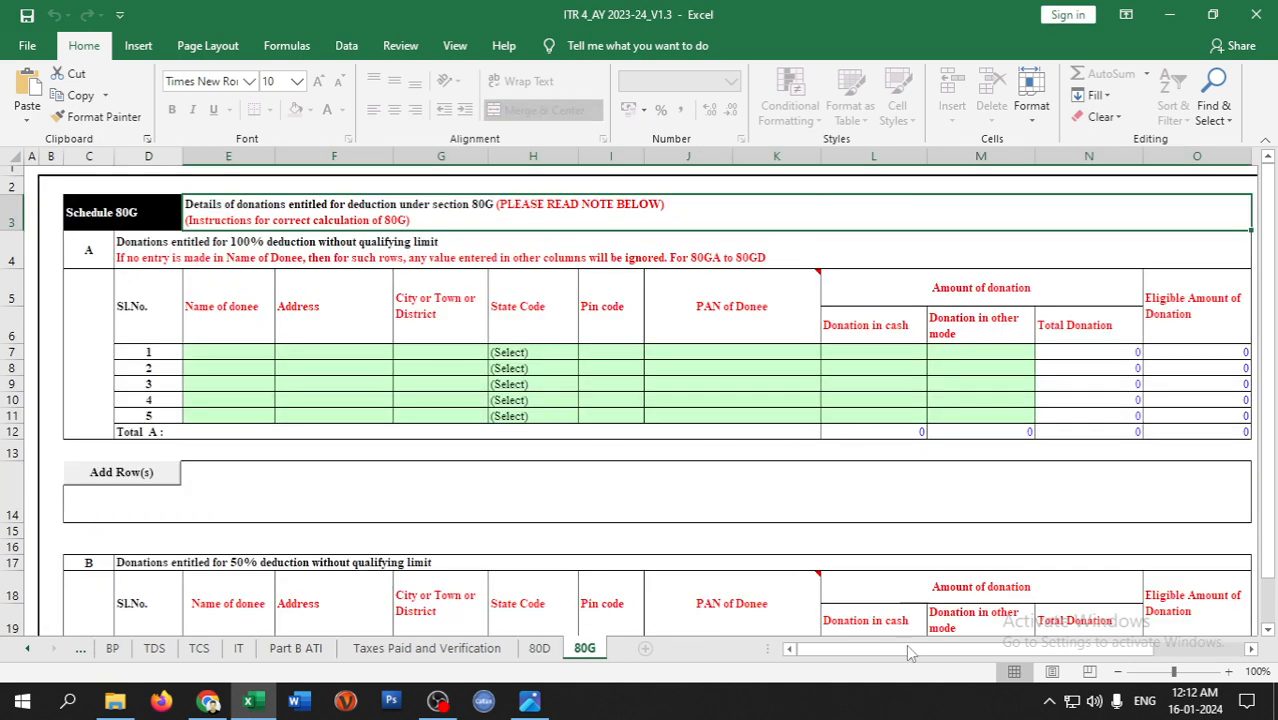
{"action": "left_click_drag", "start_coordinate": [907, 650], "coordinate": [1000, 650]}
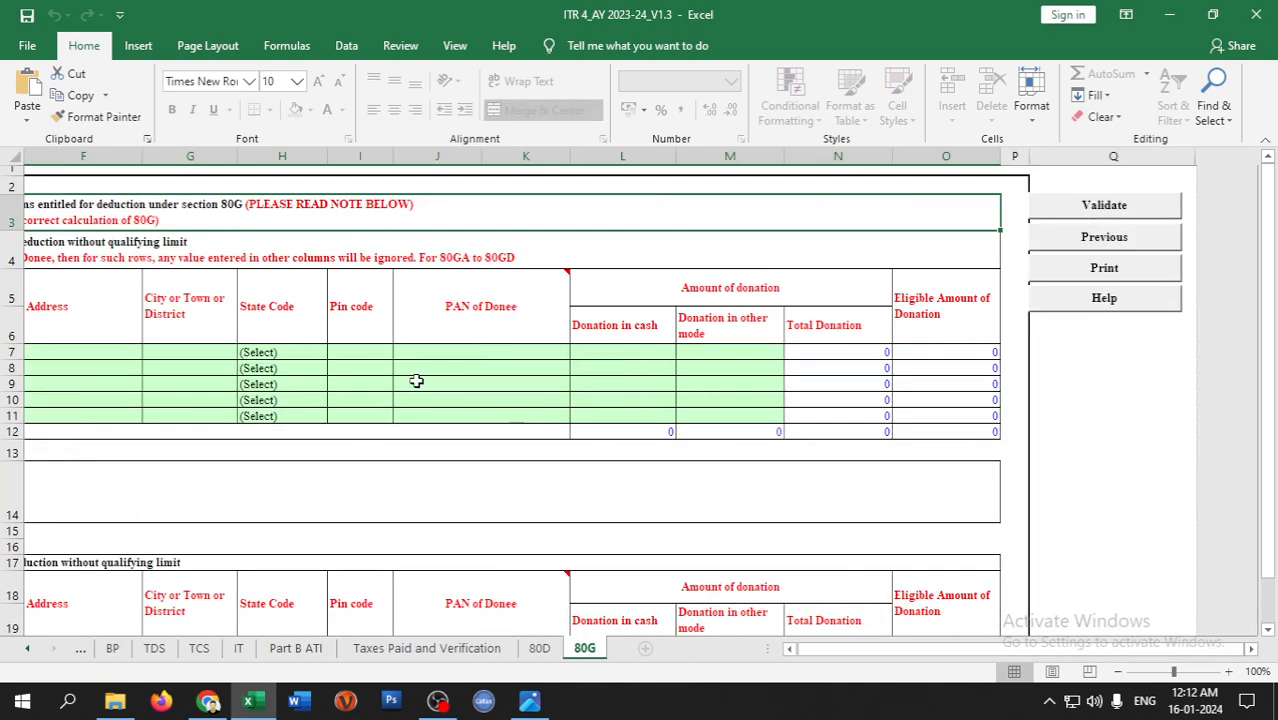
{"action": "left_click_drag", "start_coordinate": [836, 650], "coordinate": [945, 650]}
- Validate Schedule 80G, then scroll the sheet tabs back to Income Details
{"action": "left_click", "coordinate": [1110, 210]}
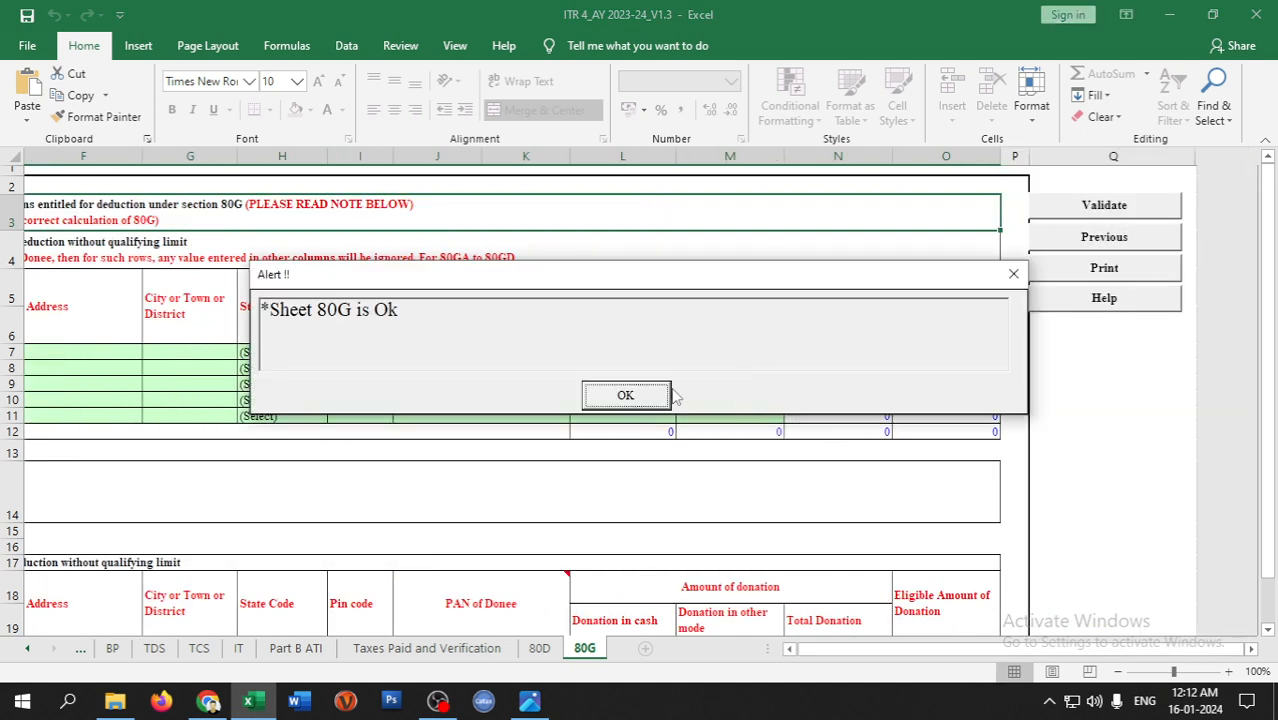
{"action": "left_click", "coordinate": [650, 394]}
{"action": "left_click_drag", "start_coordinate": [817, 650], "coordinate": [348, 658]}
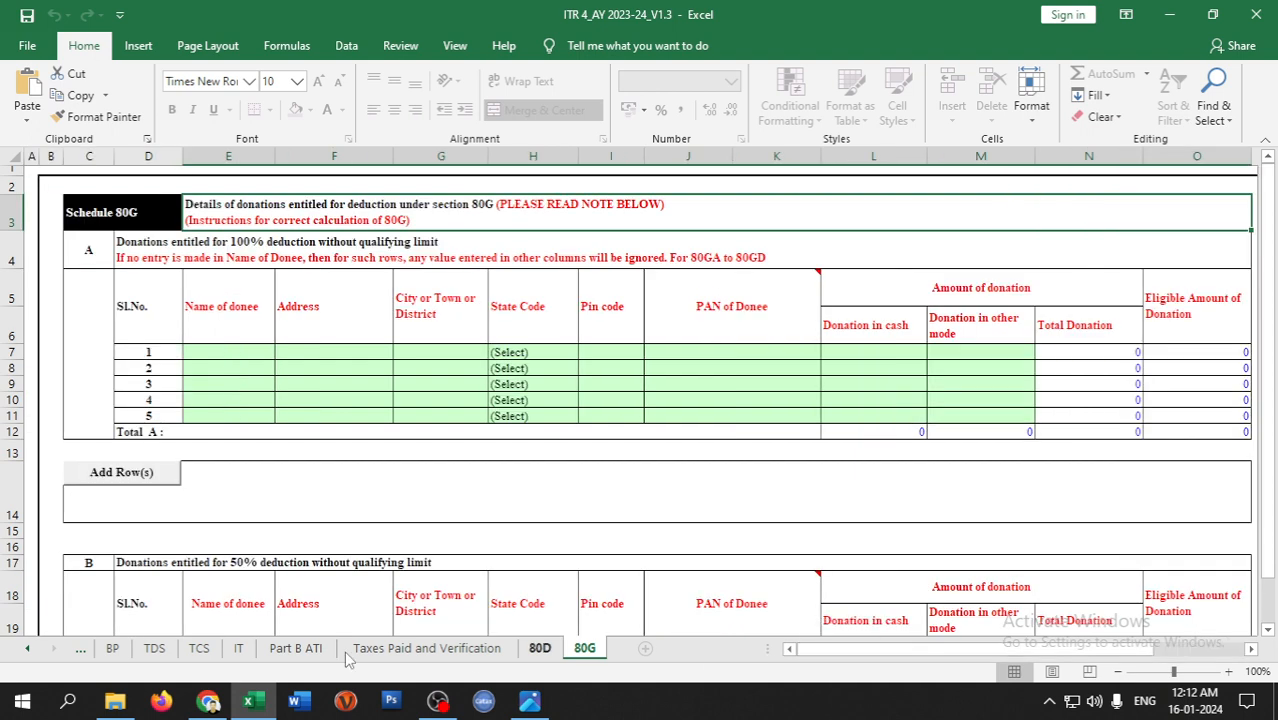
{"action": "left_click", "coordinate": [30, 648]}
{"action": "left_click", "coordinate": [30, 648]}
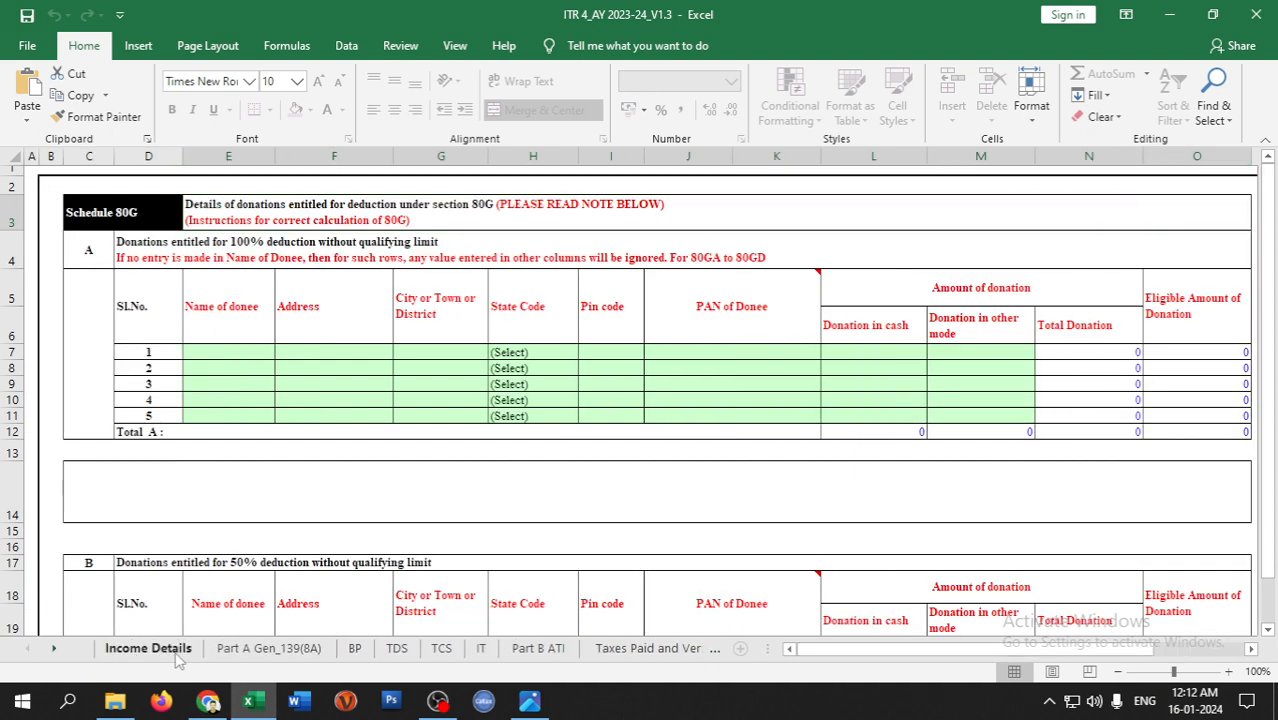
- Run Calculate Tax on the Income Details sheet, then open Part B ATI
{"action": "left_click", "coordinate": [175, 651]}
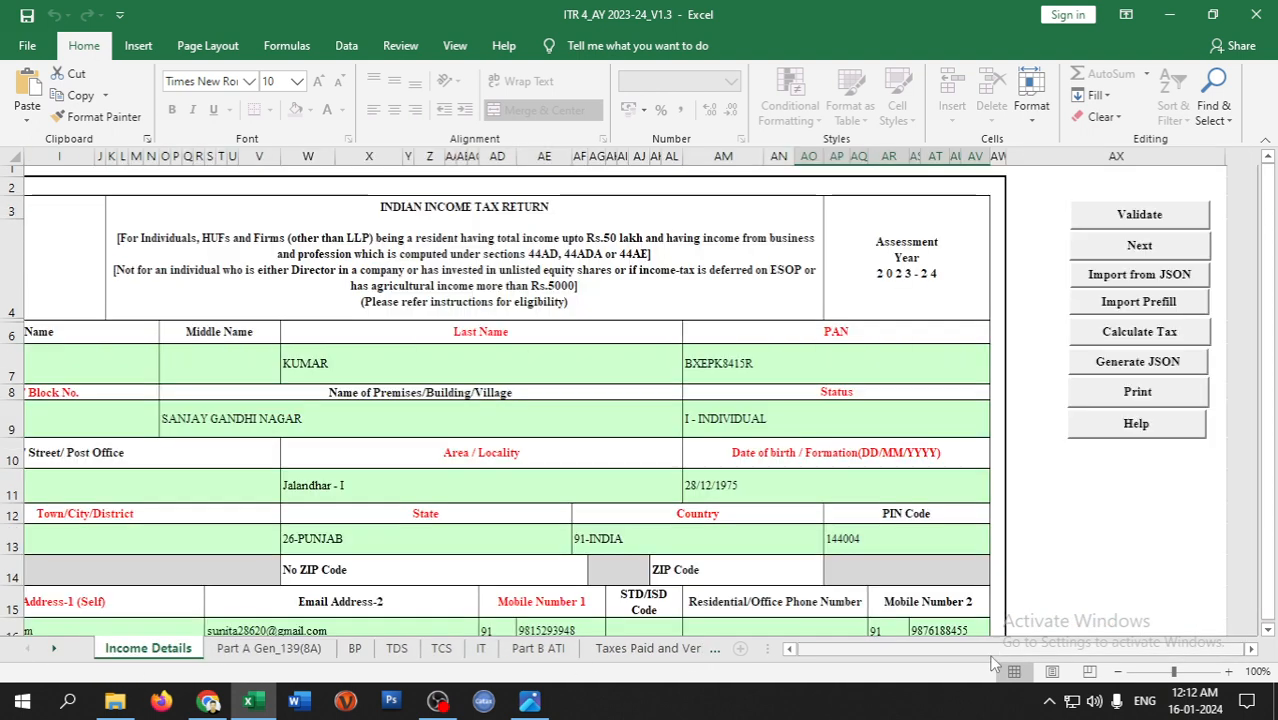
{"action": "left_click", "coordinate": [1136, 333]}
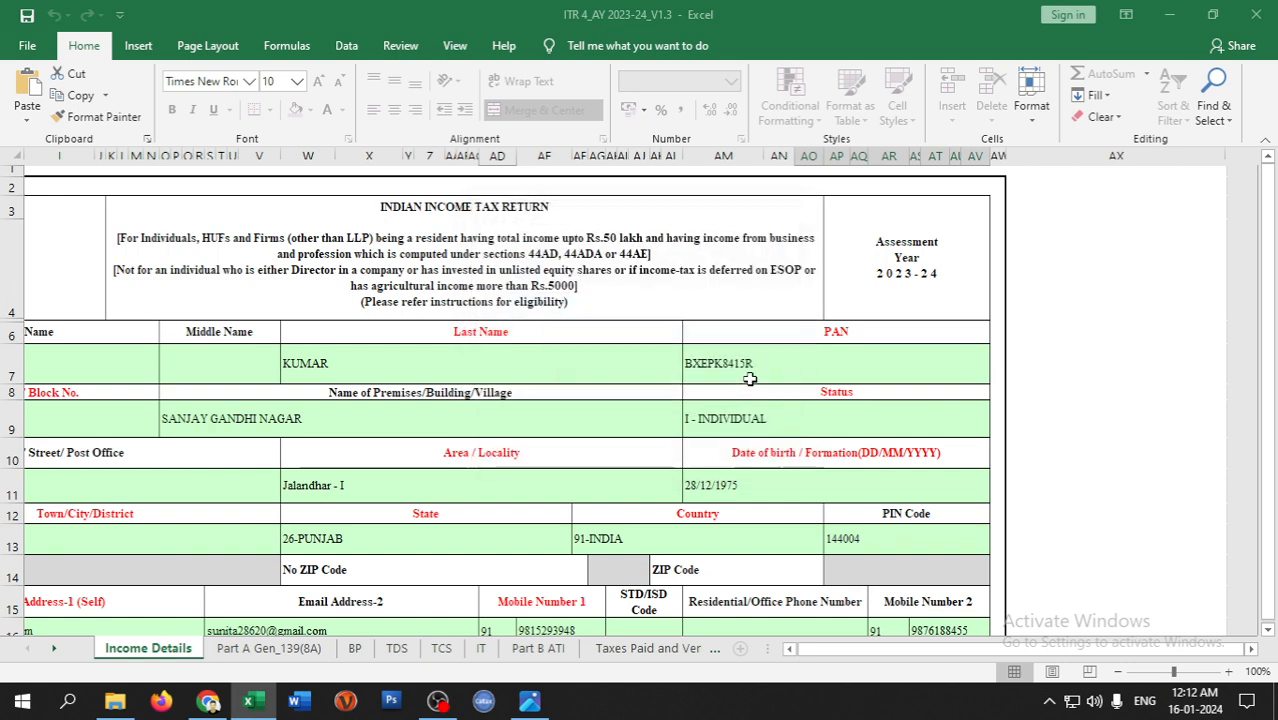
{"action": "left_click", "coordinate": [537, 649]}
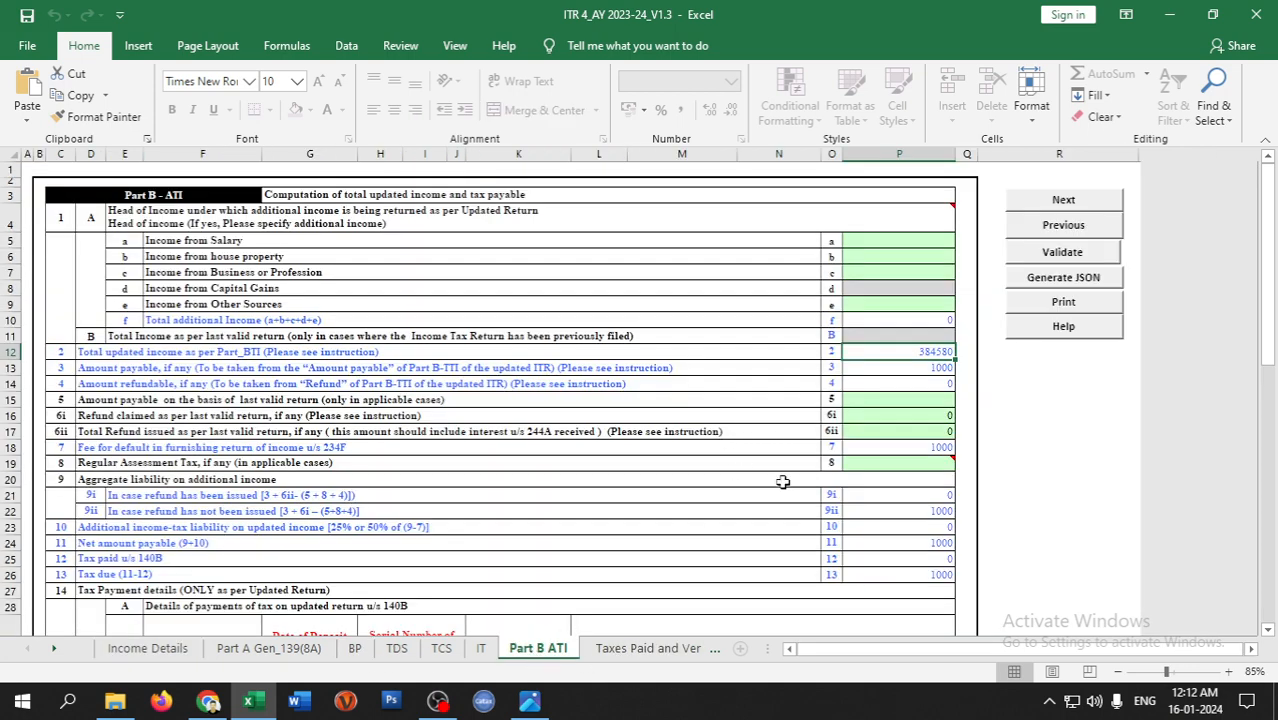
- Confirm Part B ATI shows net amount payable of 1000, then return to the e-Filing portal
{"action": "scroll", "coordinate": [783, 482], "scroll_direction": "down", "scroll_amount": 2}
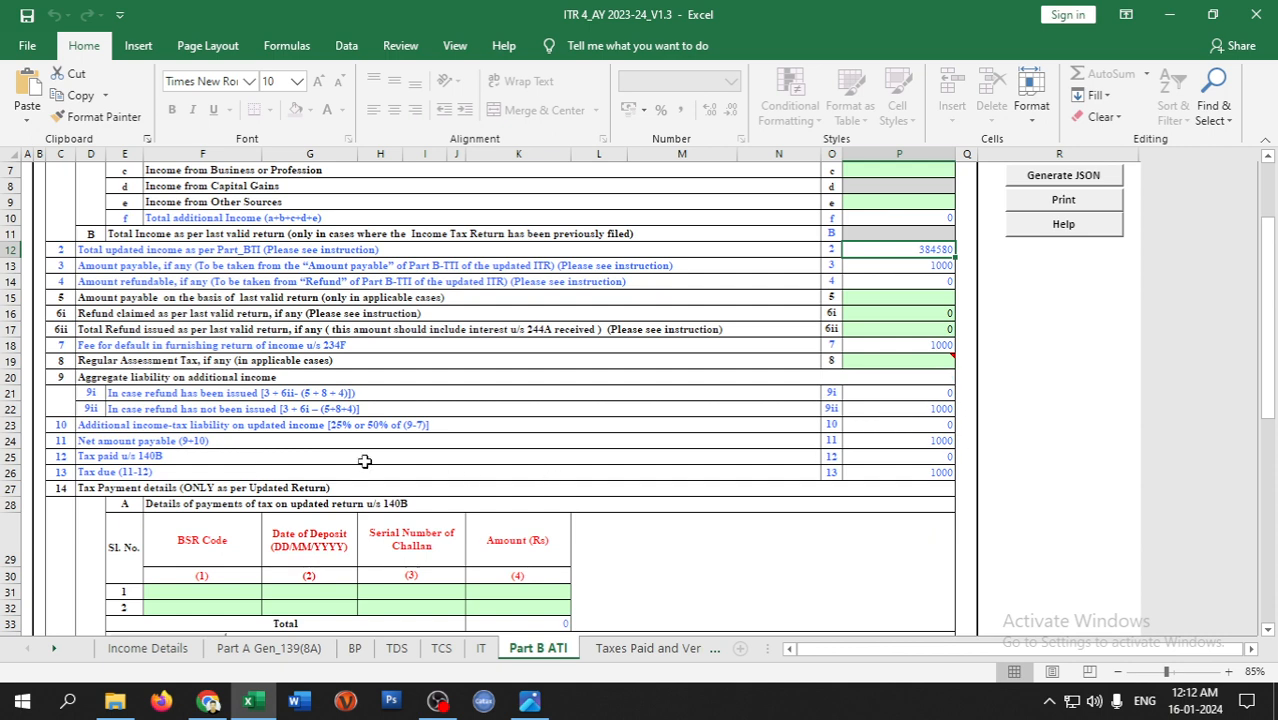
{"action": "left_click", "coordinate": [195, 440]}
{"action": "left_click", "coordinate": [925, 442]}
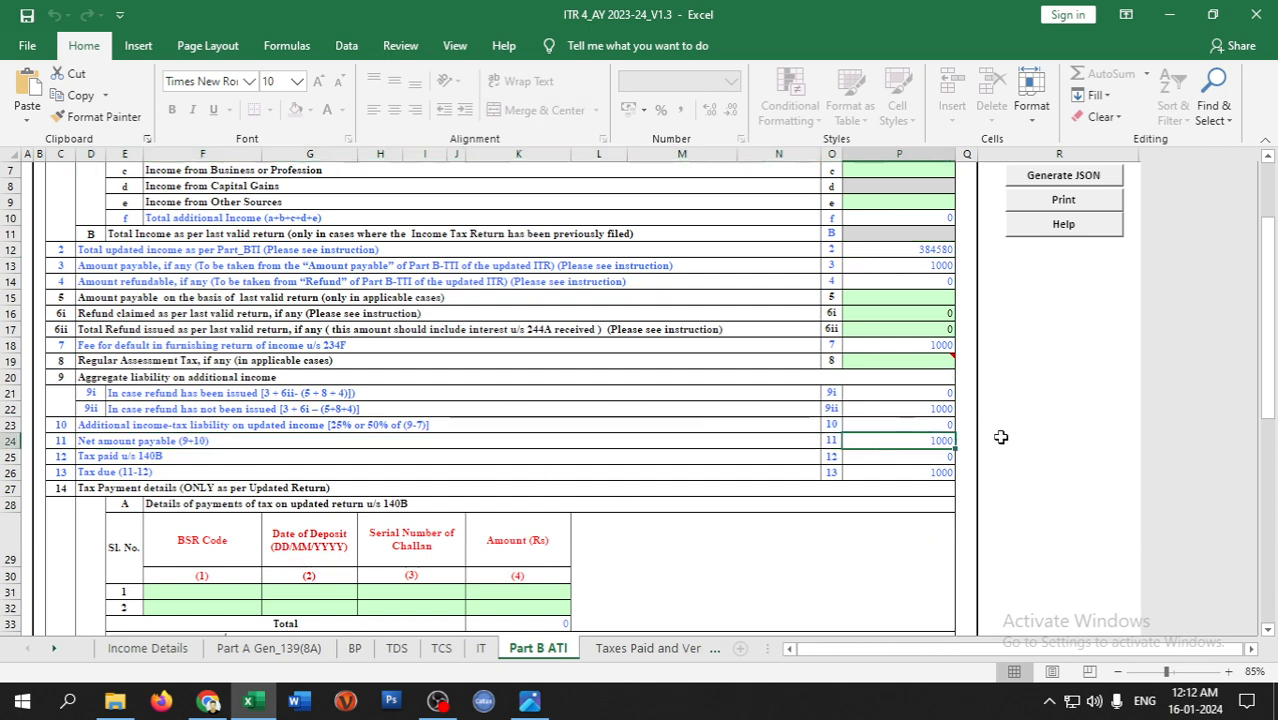
{"action": "scroll", "coordinate": [943, 480], "scroll_direction": "down", "scroll_amount": 2}
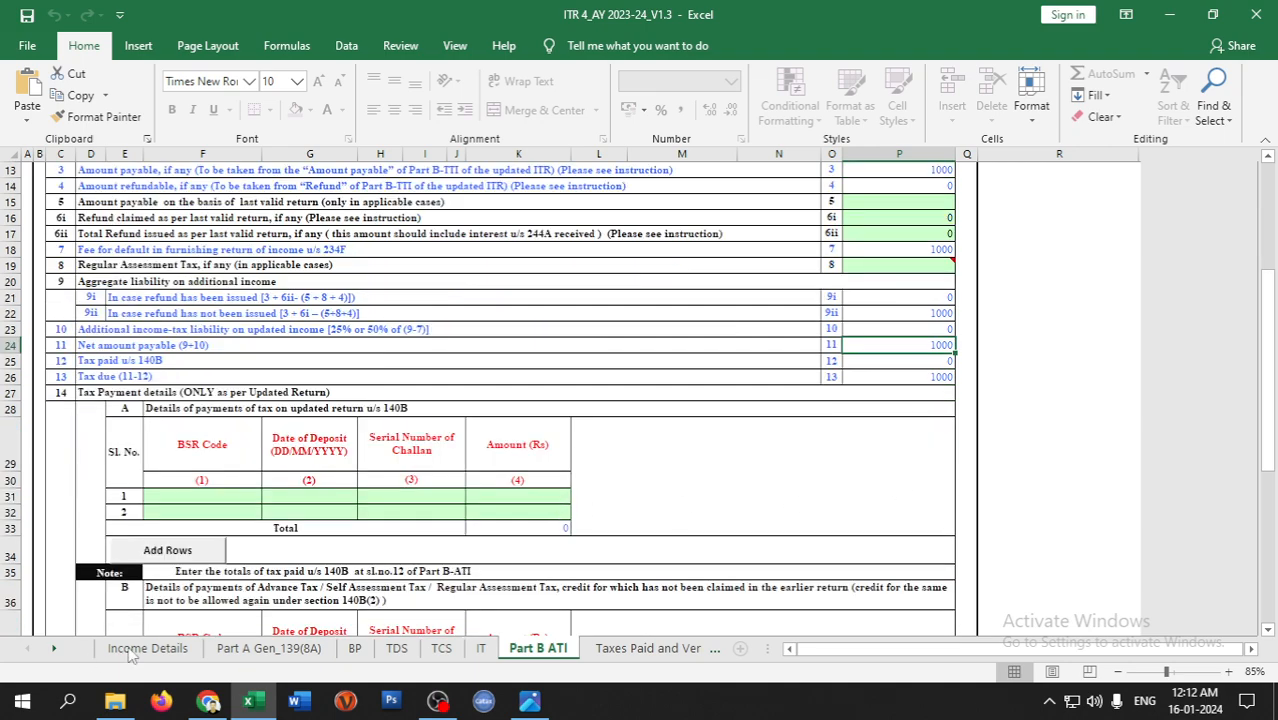
{"action": "left_click", "coordinate": [208, 700]}
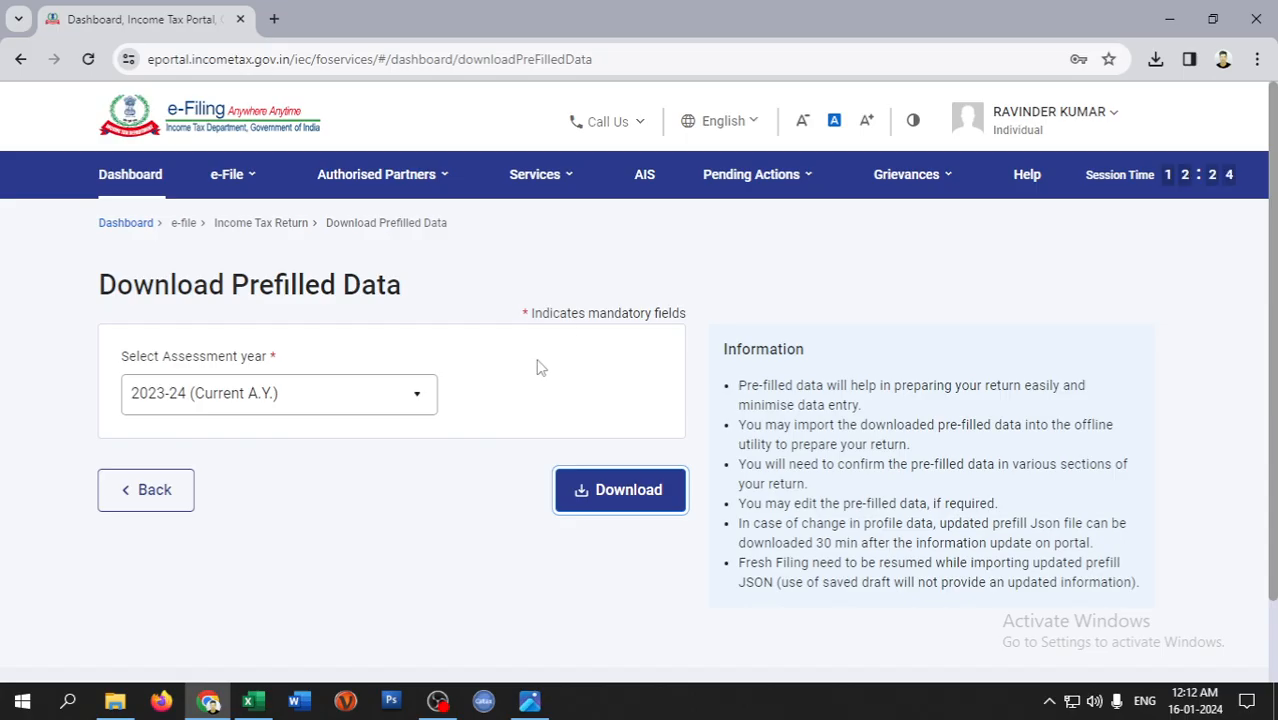
- Go to the e-Pay Tax page from the e-File menu
{"action": "left_click", "coordinate": [1076, 118]}
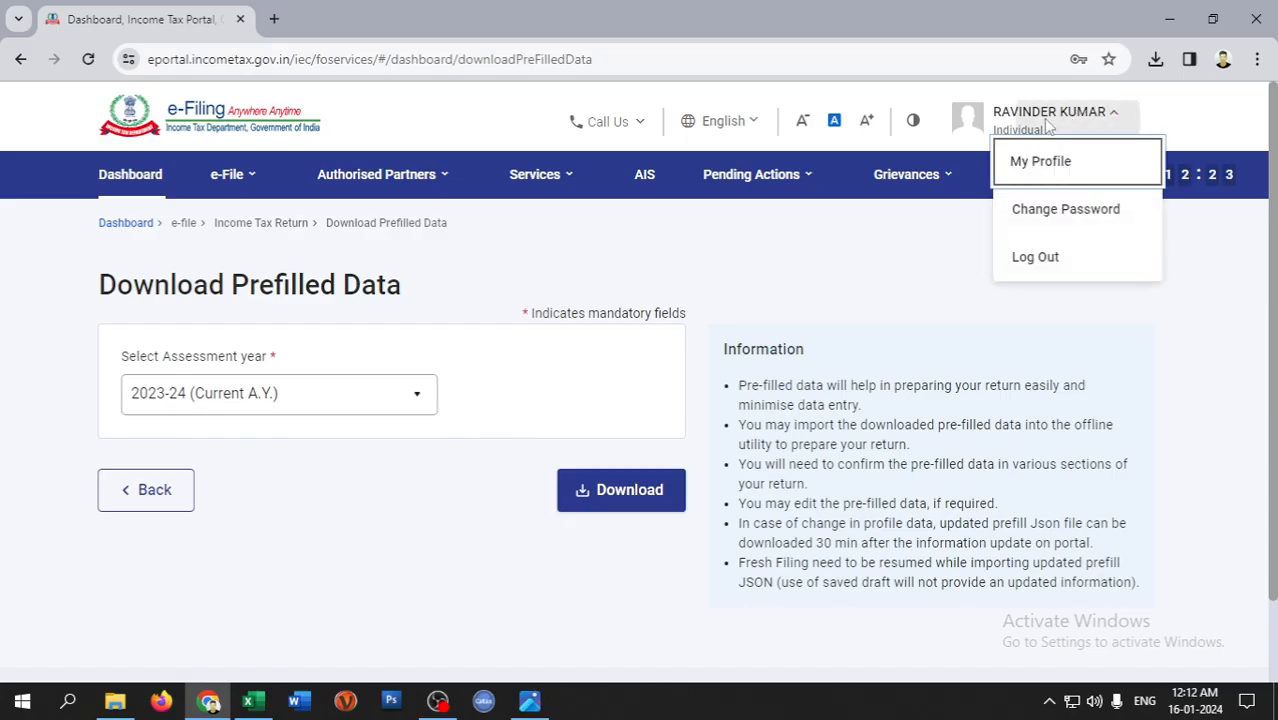
{"action": "left_click", "coordinate": [243, 175]}
{"action": "mouse_move", "coordinate": [249, 189]}
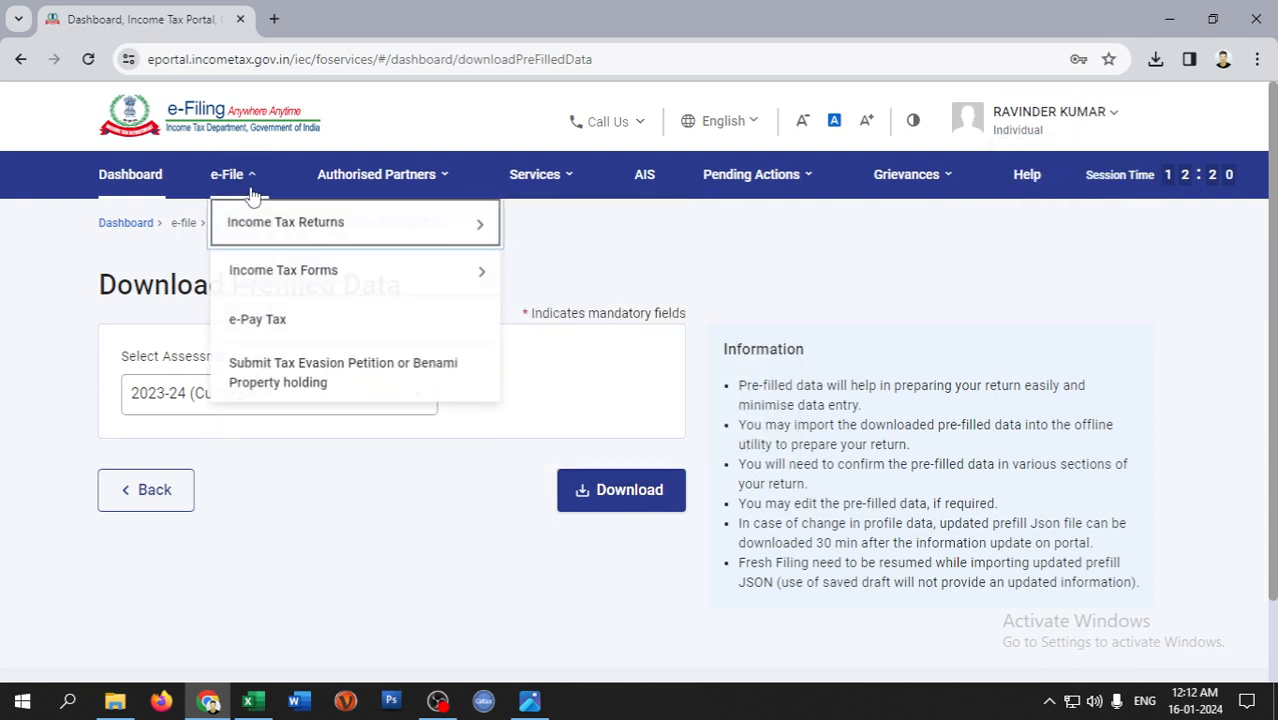
{"action": "left_click", "coordinate": [268, 315]}
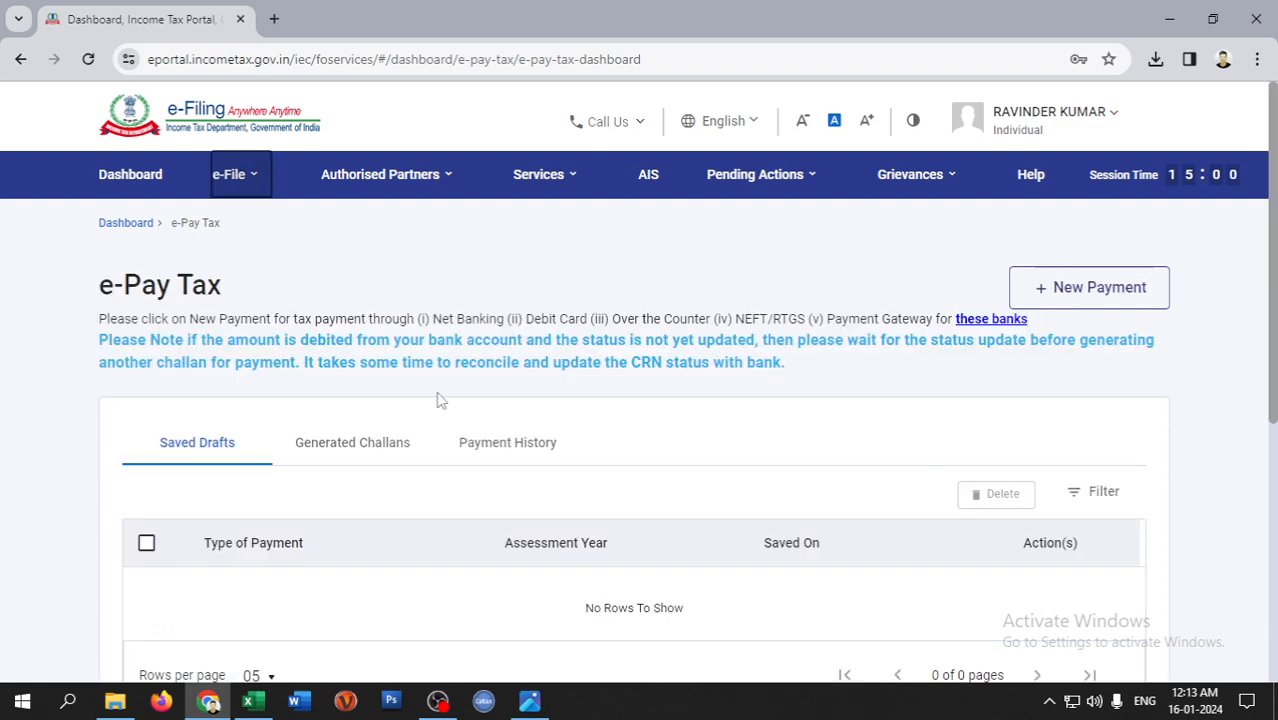
- Start a new Income Tax payment for AY 2023-24 as Self-Assessment Tax (300)
{"action": "left_click", "coordinate": [1053, 293]}
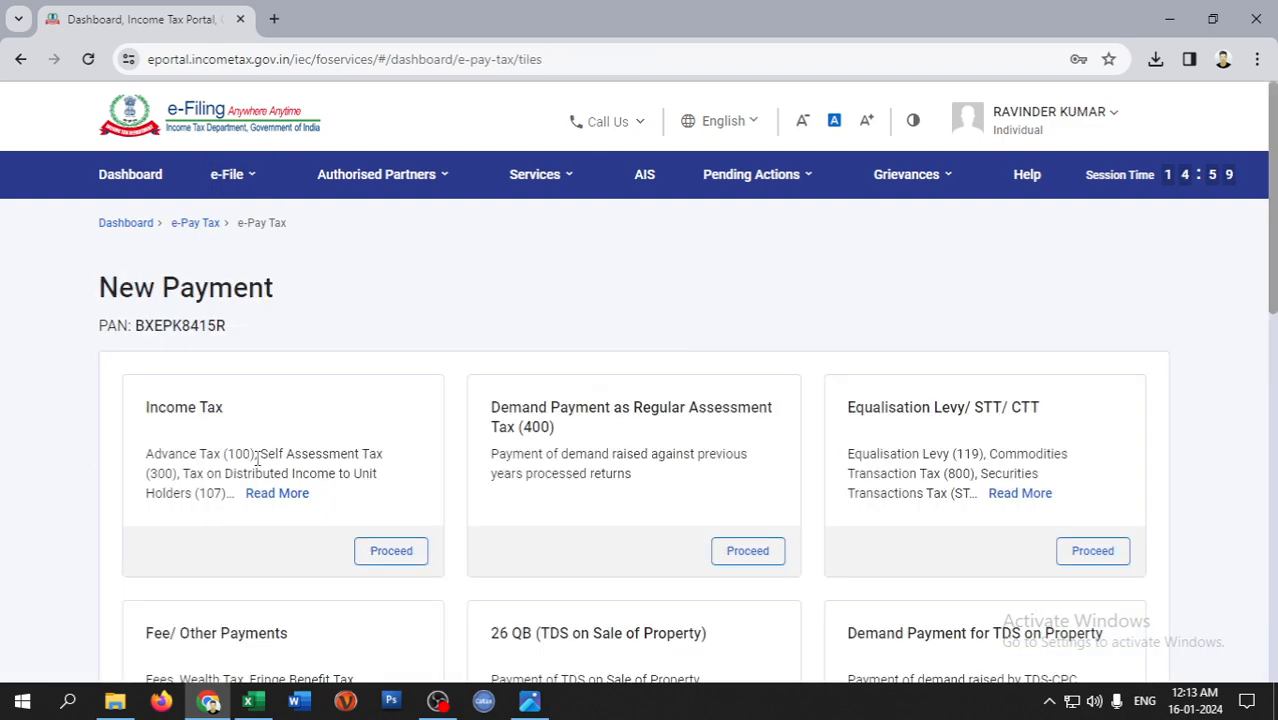
{"action": "left_click", "coordinate": [395, 550]}
{"action": "scroll", "coordinate": [303, 502], "scroll_direction": "down", "scroll_amount": 2}
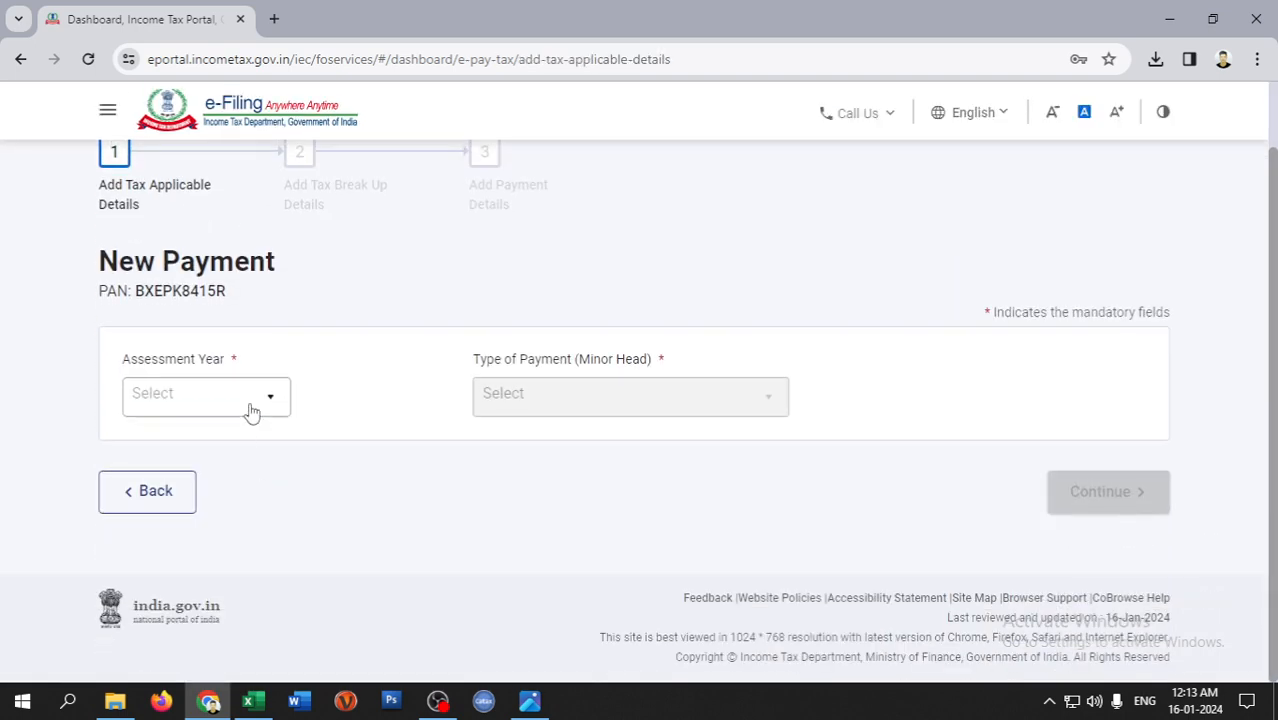
{"action": "left_click", "coordinate": [248, 411]}
{"action": "left_click", "coordinate": [208, 440]}
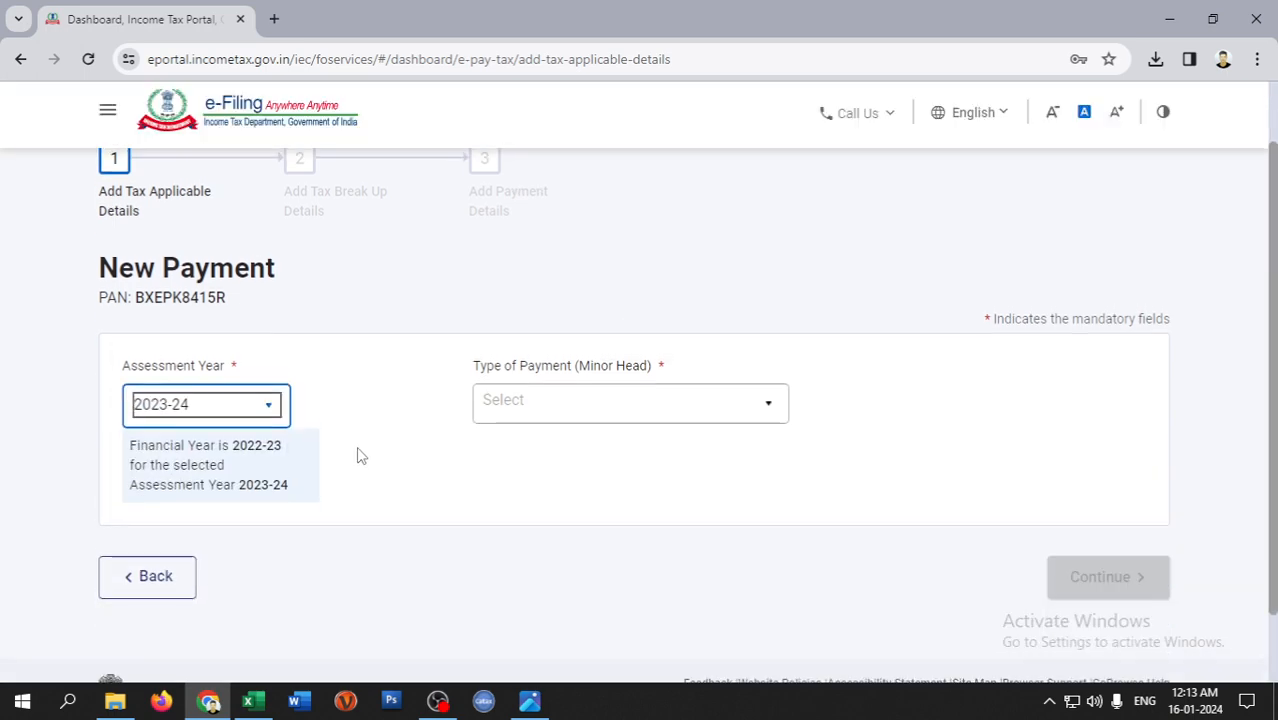
{"action": "left_click", "coordinate": [612, 415]}
{"action": "left_click", "coordinate": [562, 405]}
{"action": "left_click", "coordinate": [1100, 585]}
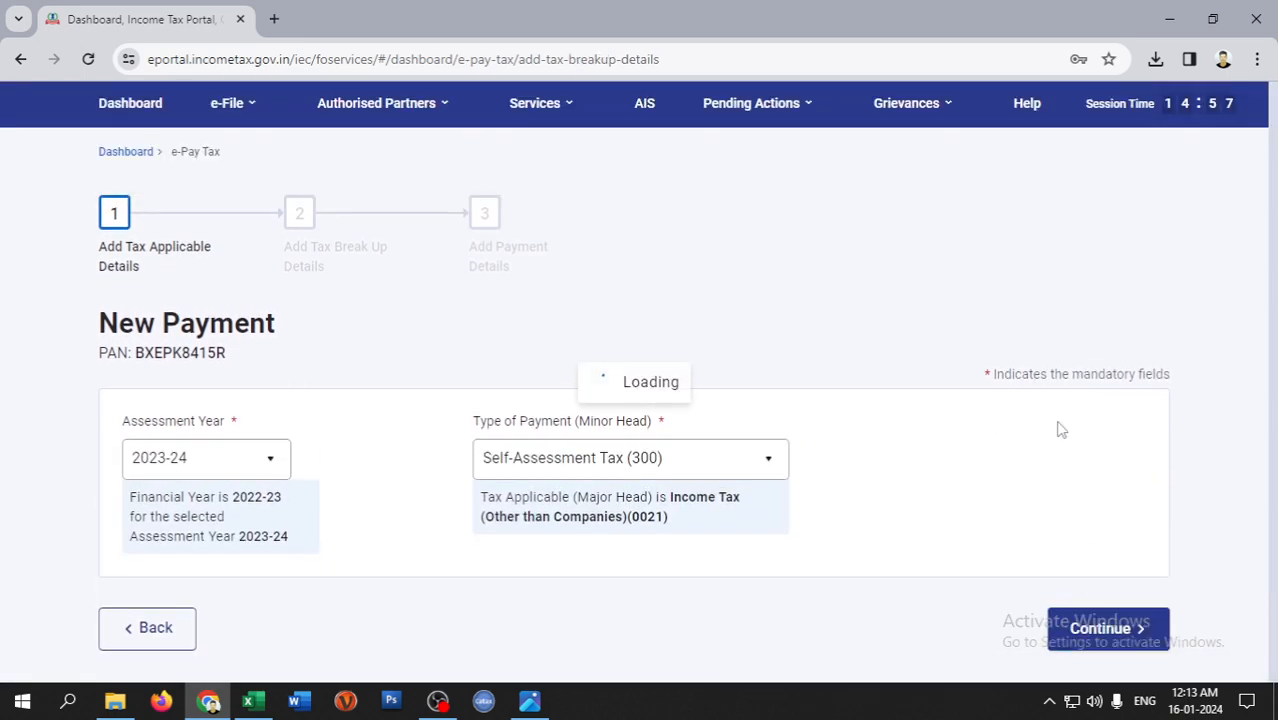
- Enter 1000 as the (a) Tax amount in the break-up
{"action": "scroll", "coordinate": [1000, 350], "scroll_direction": "down", "scroll_amount": 2}
{"action": "double_click", "coordinate": [1097, 214]}
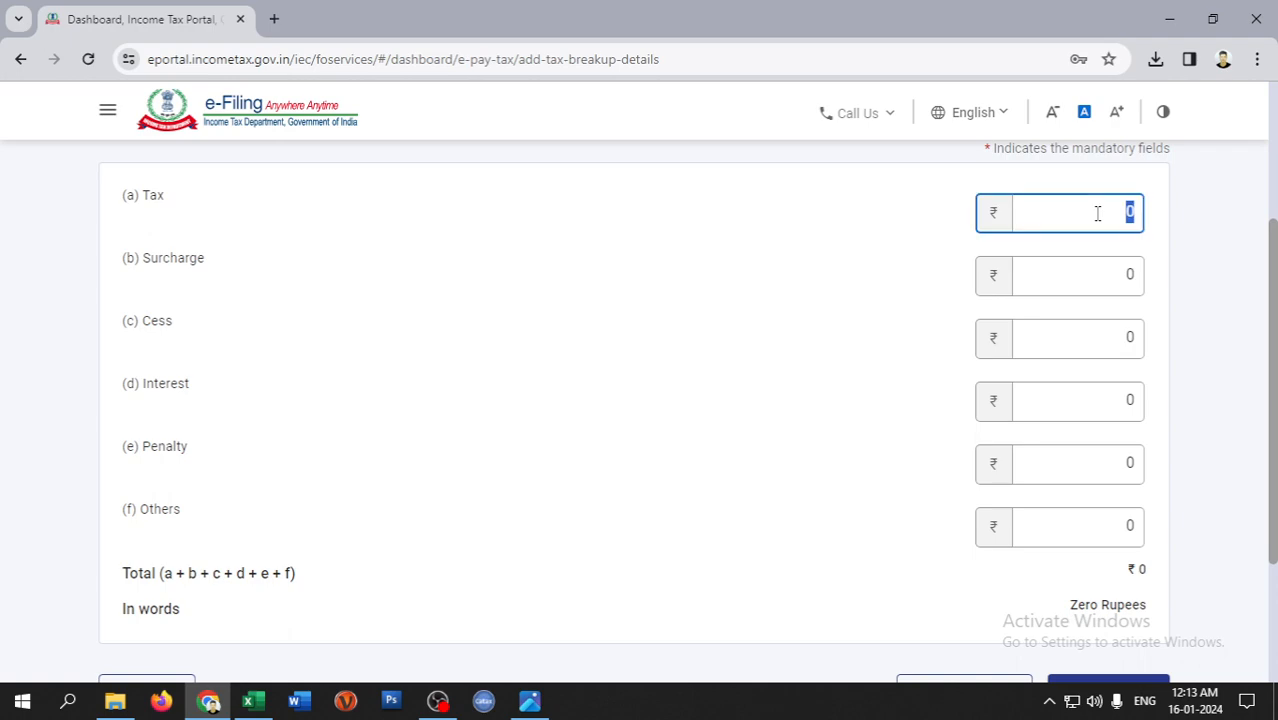
{"action": "type", "text": "1000"}
{"action": "scroll", "coordinate": [1087, 496], "scroll_direction": "down", "scroll_amount": 2}
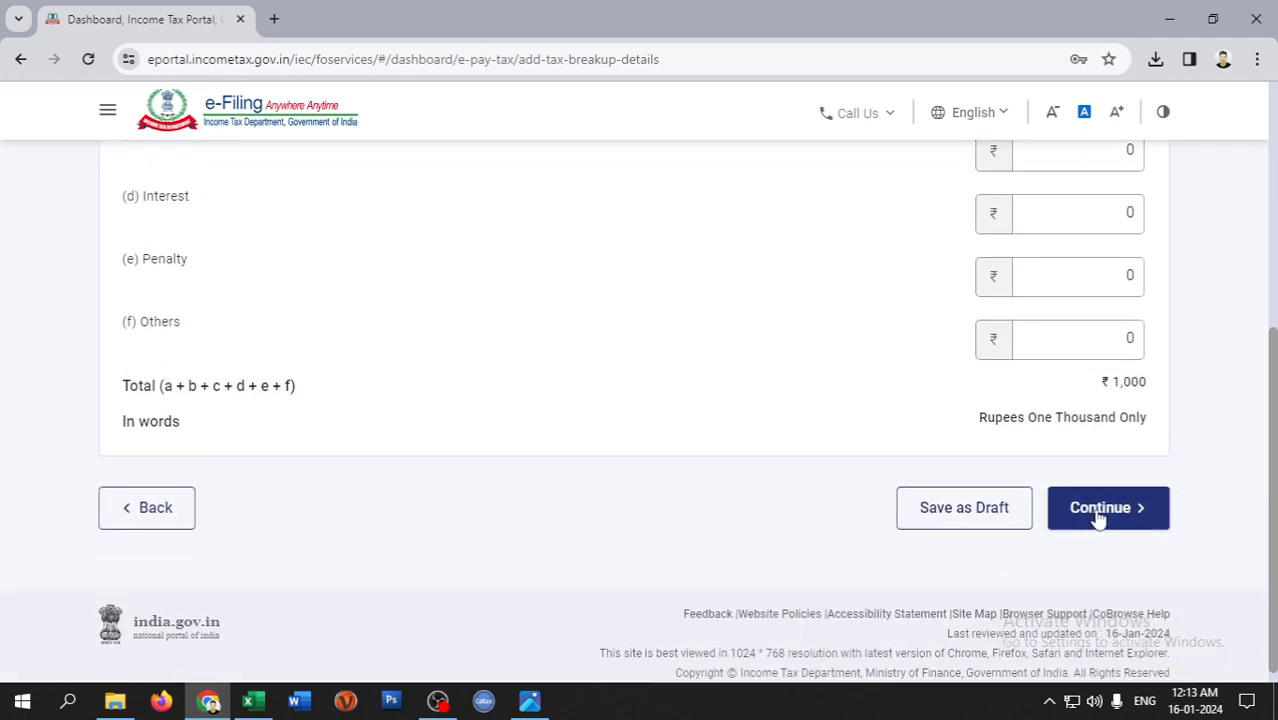
- Continue to payment mode and compare the Debit Card and Net Banking options
{"action": "left_click", "coordinate": [1095, 507]}
{"action": "scroll", "coordinate": [700, 380], "scroll_direction": "down", "scroll_amount": 2}
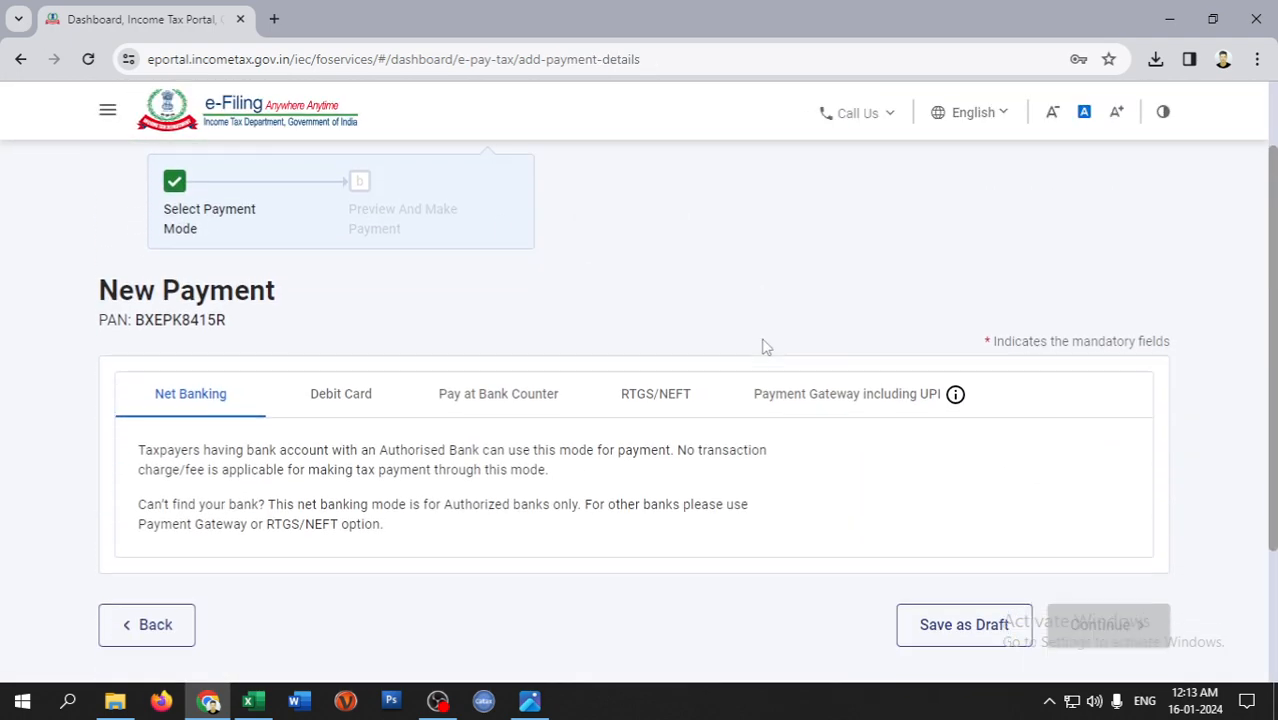
{"action": "scroll", "coordinate": [643, 408], "scroll_direction": "up", "scroll_amount": 1}
{"action": "scroll", "coordinate": [643, 408], "scroll_direction": "down", "scroll_amount": 2}
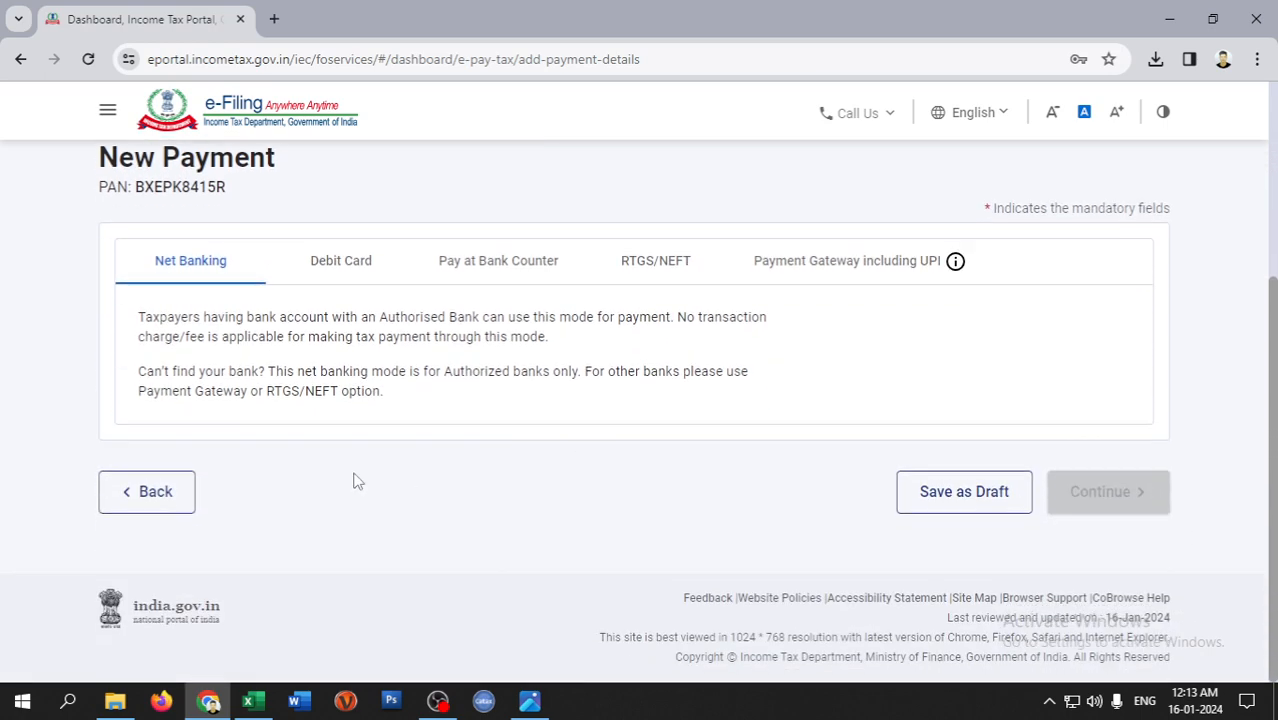
{"action": "left_click", "coordinate": [341, 268]}
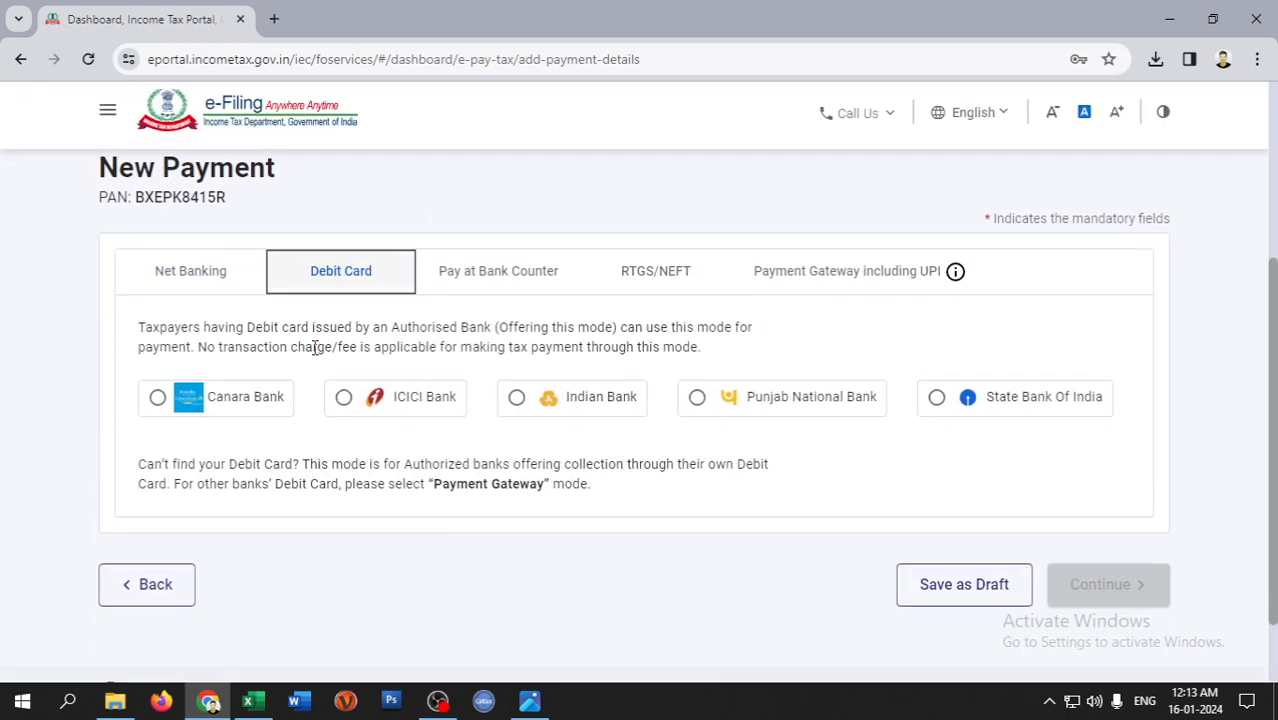
{"action": "left_click", "coordinate": [230, 285]}
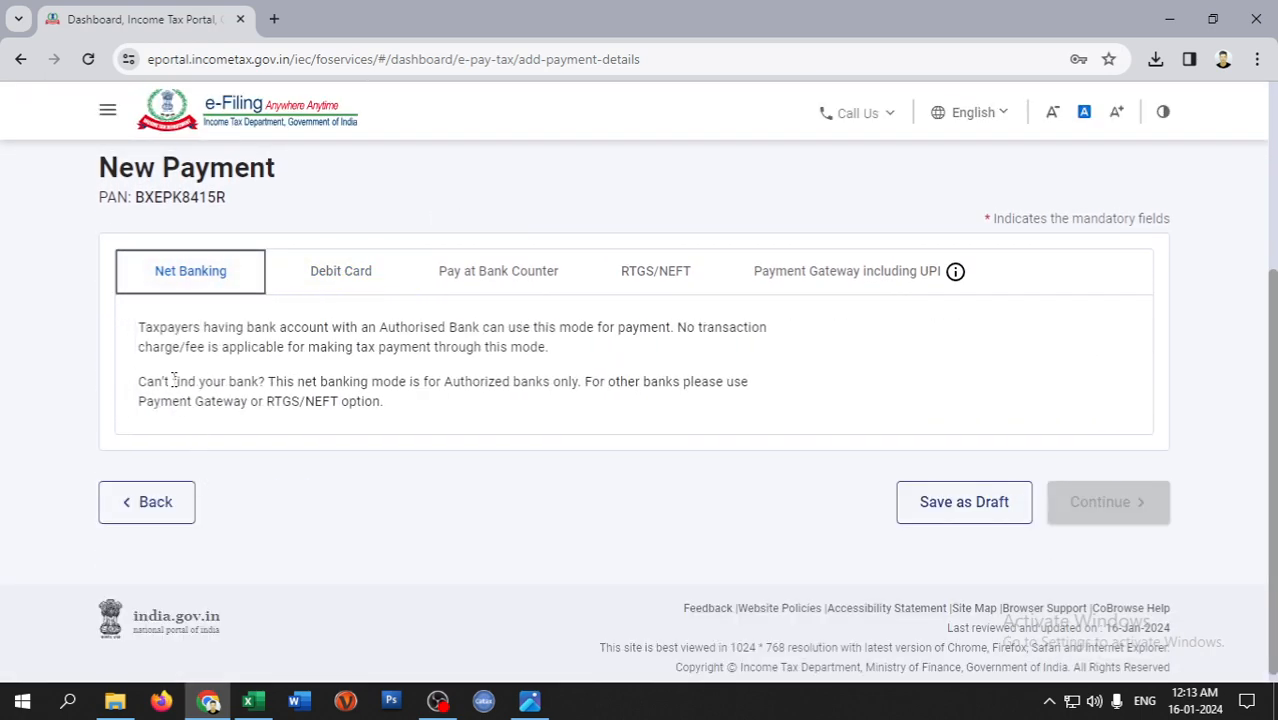
{"action": "left_click", "coordinate": [334, 274]}
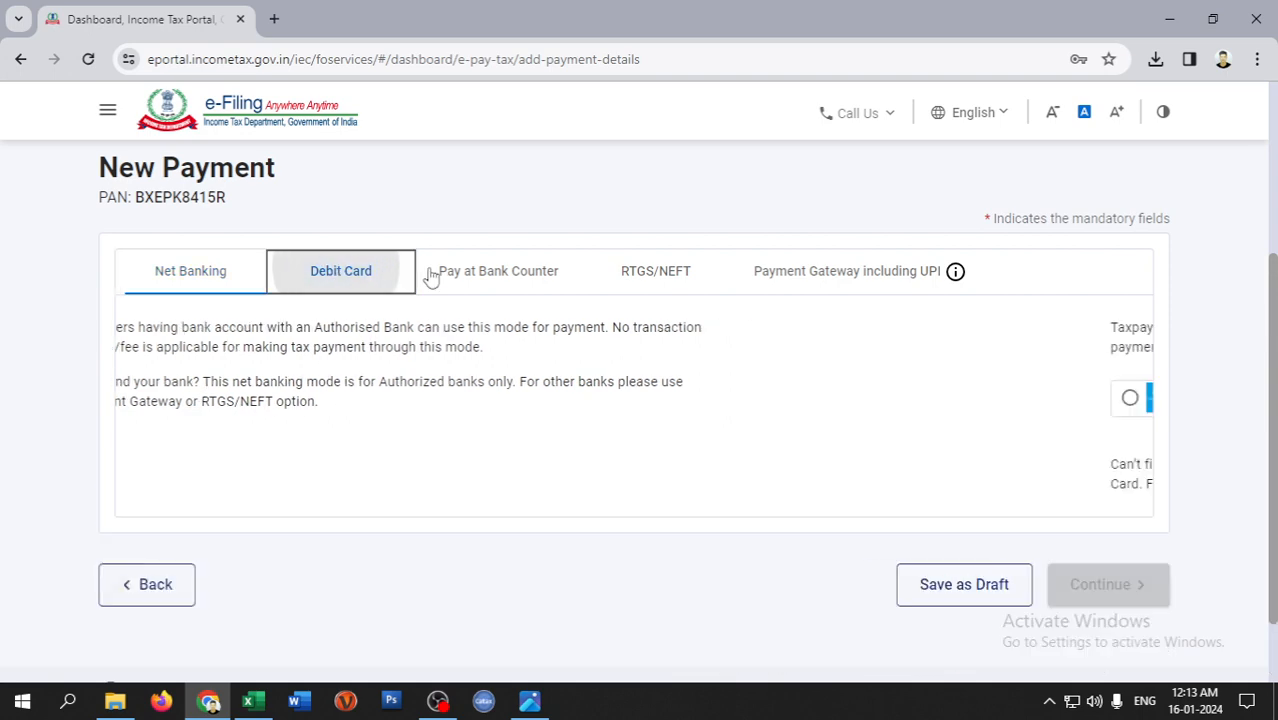
{"action": "left_click", "coordinate": [200, 280]}
- Revisit the tax break-up, then review Debit Card, Pay at Bank Counter and its cash limit note
{"action": "left_click", "coordinate": [120, 500]}
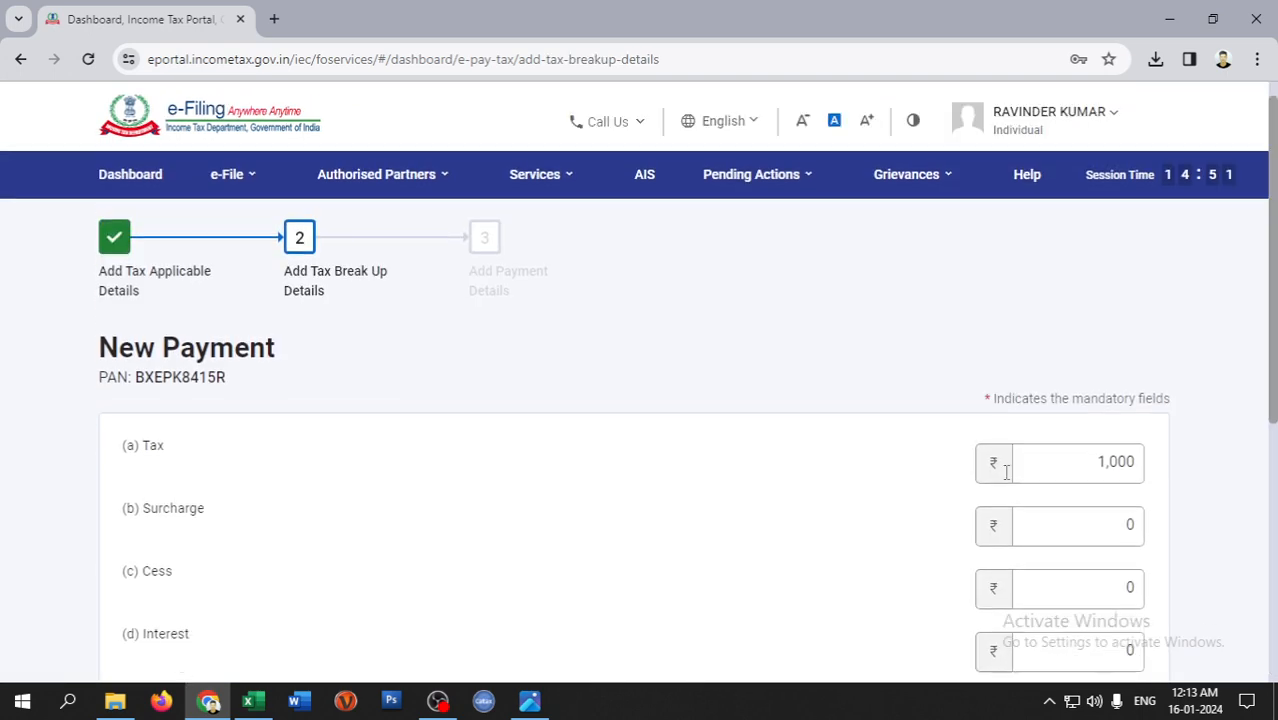
{"action": "scroll", "coordinate": [1149, 528], "scroll_direction": "down", "scroll_amount": 5}
{"action": "left_click", "coordinate": [1127, 491]}
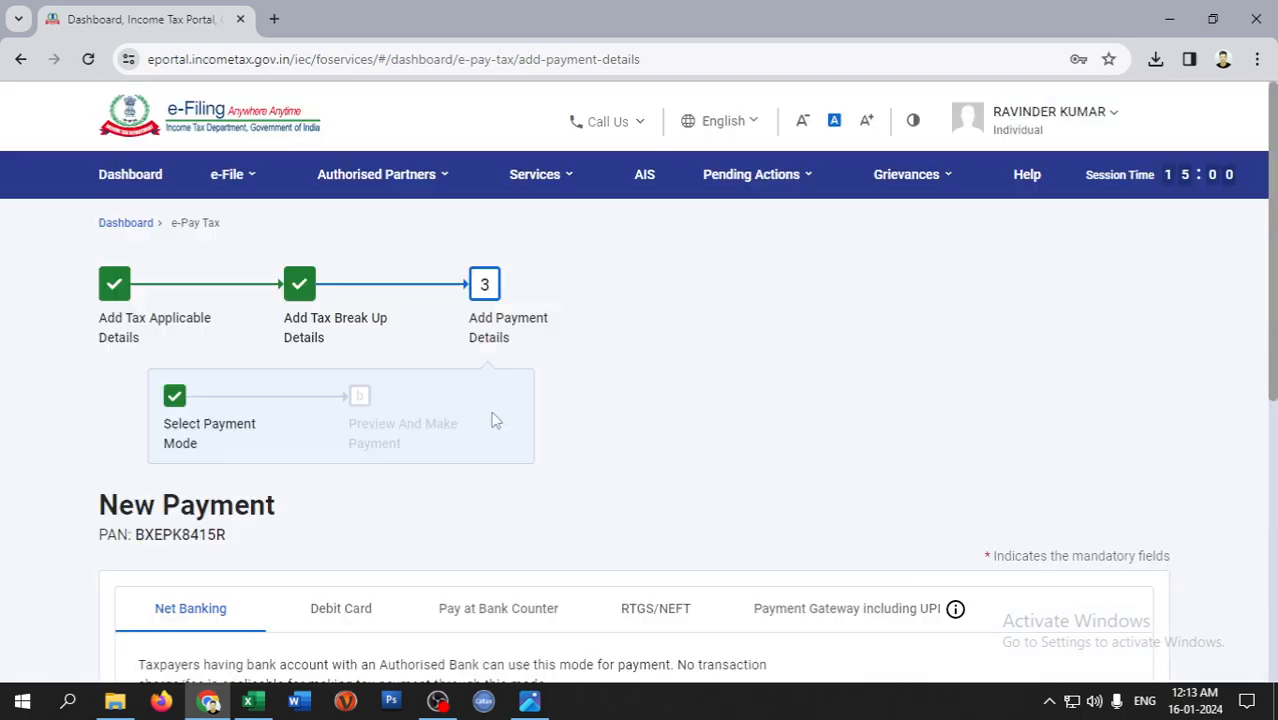
{"action": "scroll", "coordinate": [876, 456], "scroll_direction": "down", "scroll_amount": 5}
{"action": "scroll", "coordinate": [388, 310], "scroll_direction": "up", "scroll_amount": 2}
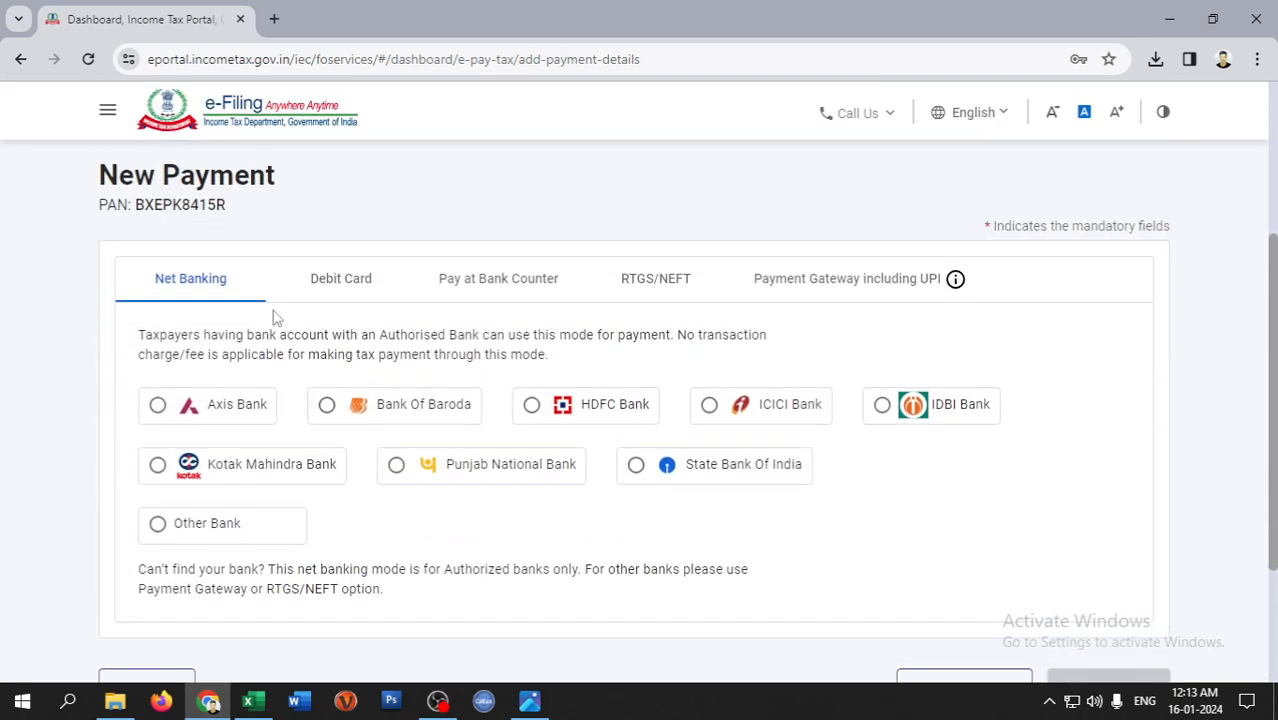
{"action": "left_click", "coordinate": [386, 295]}
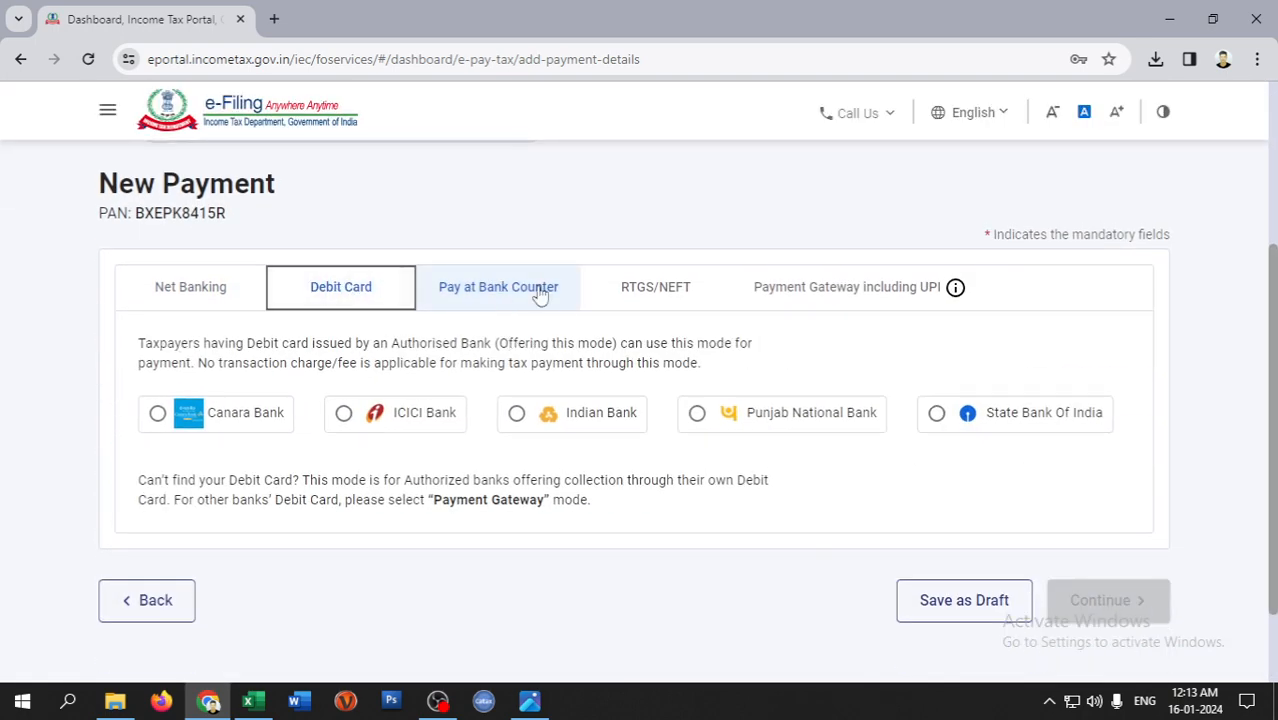
{"action": "left_click", "coordinate": [535, 288]}
{"action": "scroll", "coordinate": [378, 590], "scroll_direction": "down", "scroll_amount": 3}
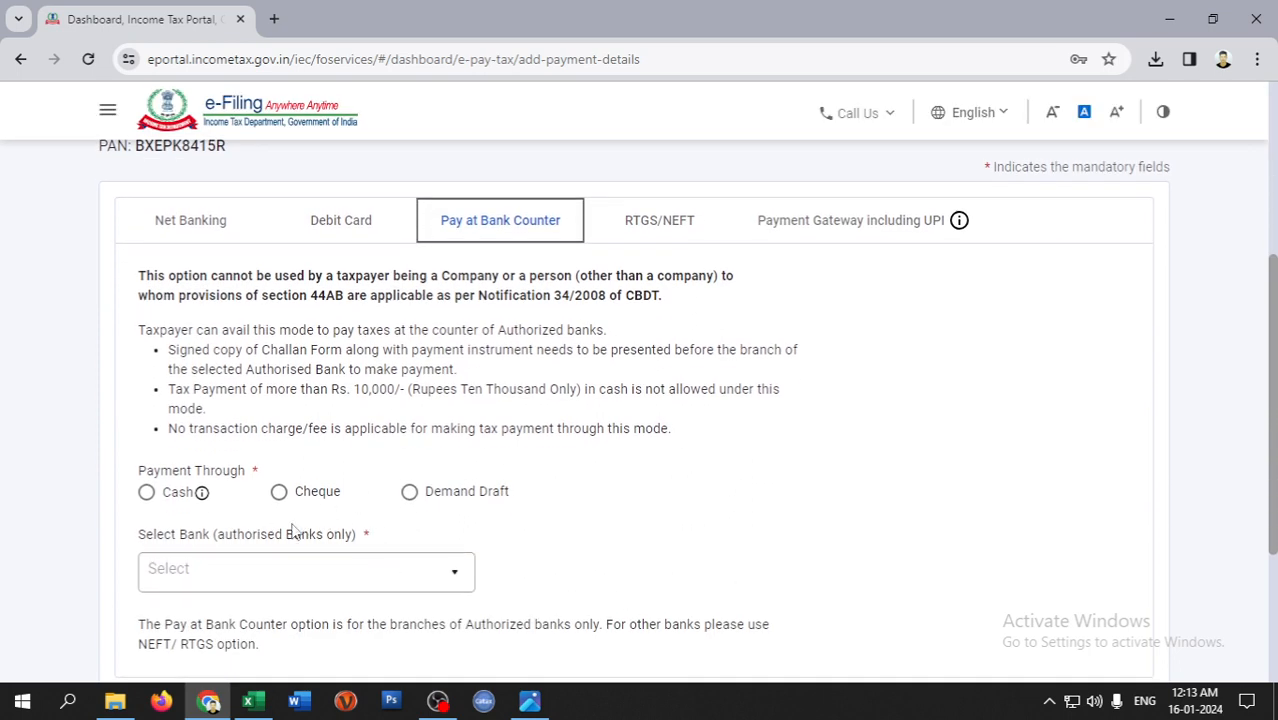
{"action": "left_click_drag", "start_coordinate": [174, 390], "coordinate": [705, 395]}
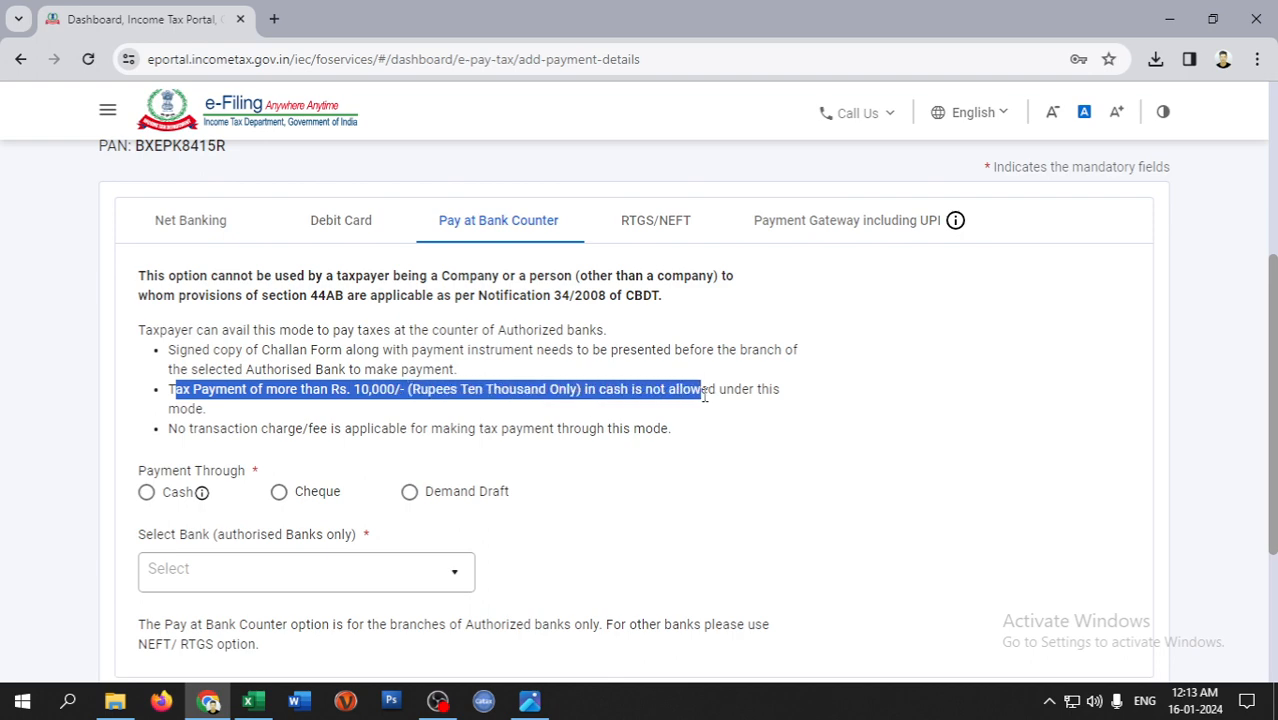
- Choose Payment Gateway (including UPI) with Kotak Mahindra Bank and save the payment as a draft
{"action": "left_click", "coordinate": [656, 228]}
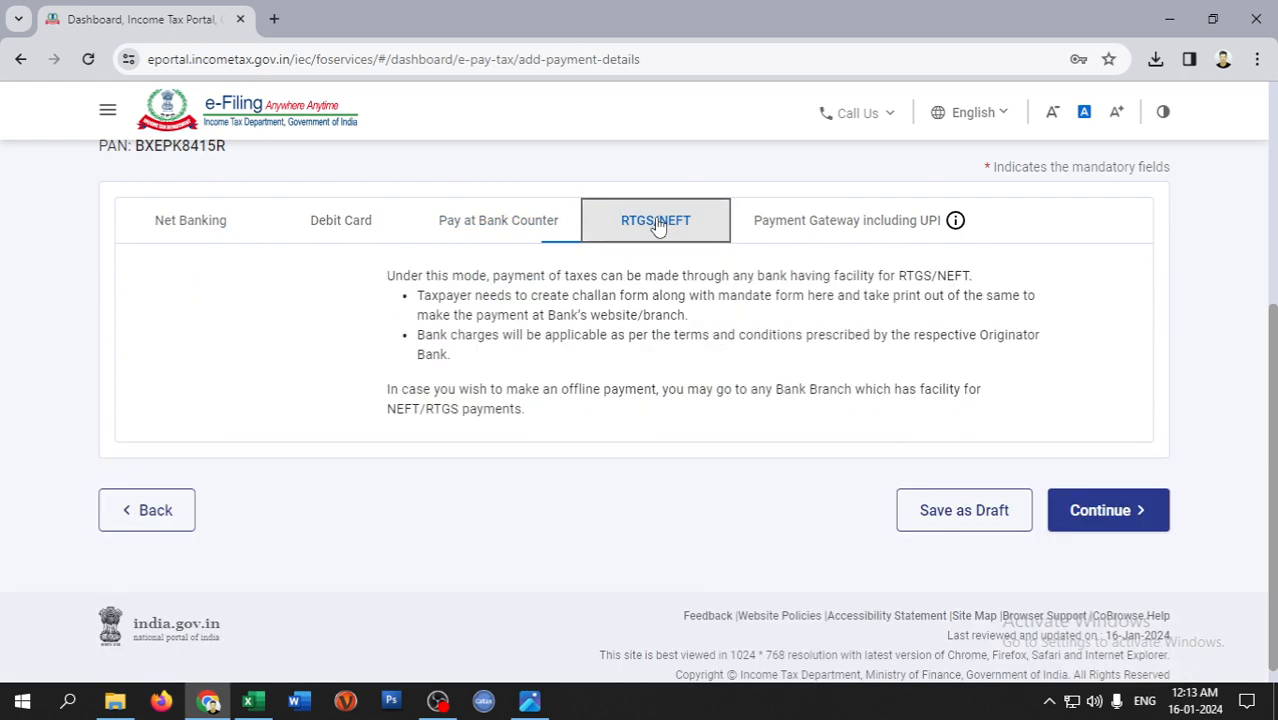
{"action": "left_click", "coordinate": [855, 240]}
{"action": "left_click", "coordinate": [398, 489]}
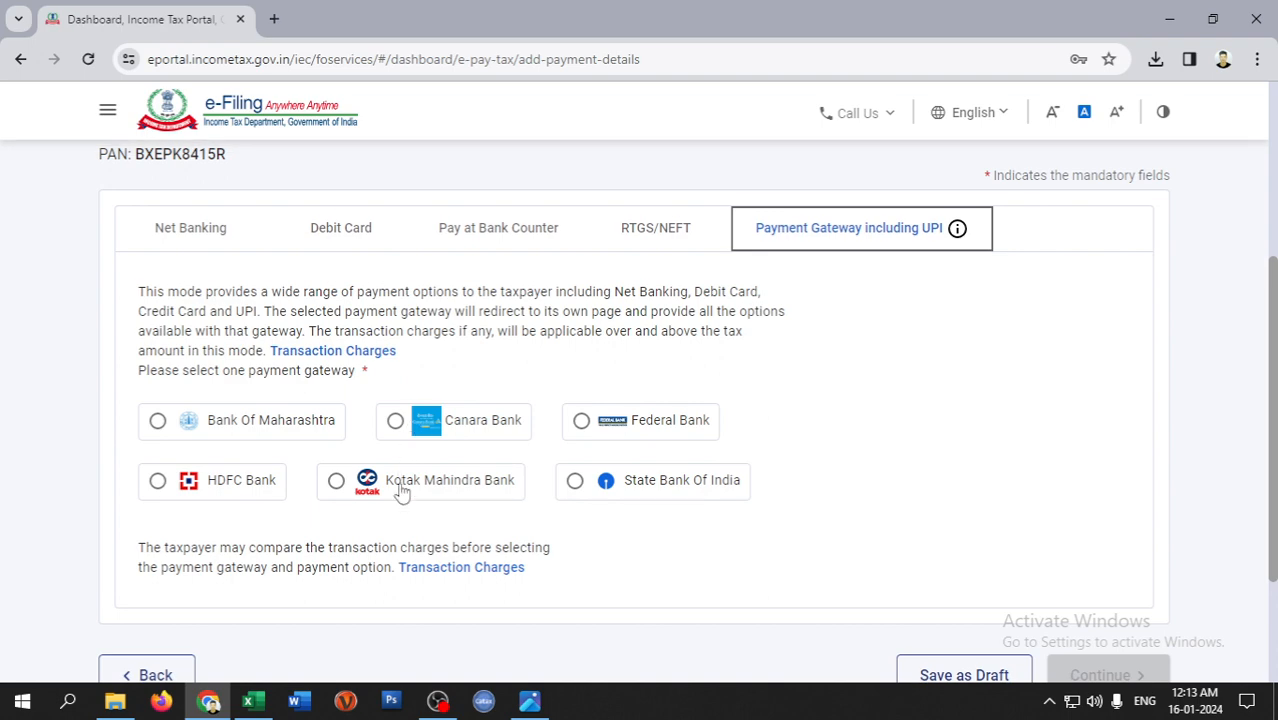
{"action": "scroll", "coordinate": [702, 495], "scroll_direction": "down", "scroll_amount": 2}
{"action": "left_click", "coordinate": [964, 492]}
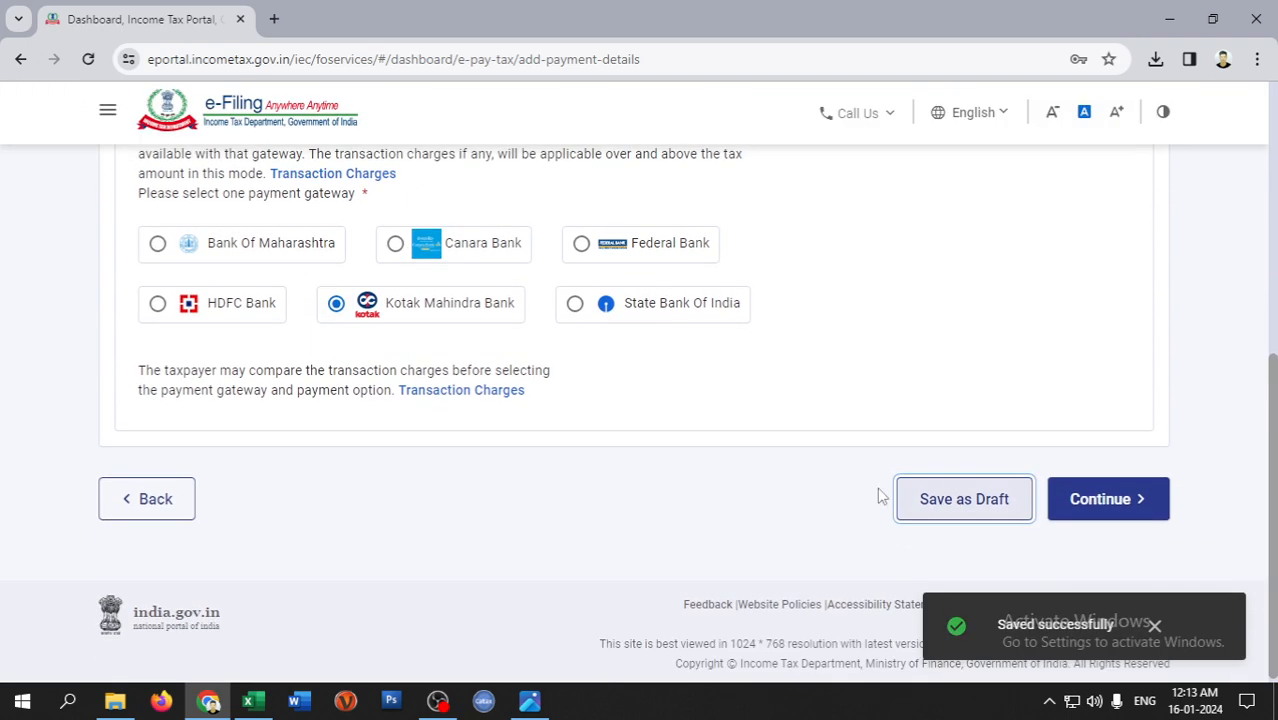
- Continue to the ₹1,000 payment preview and review it
{"action": "left_click", "coordinate": [1108, 498]}
{"action": "scroll", "coordinate": [600, 418], "scroll_direction": "down", "scroll_amount": 10}
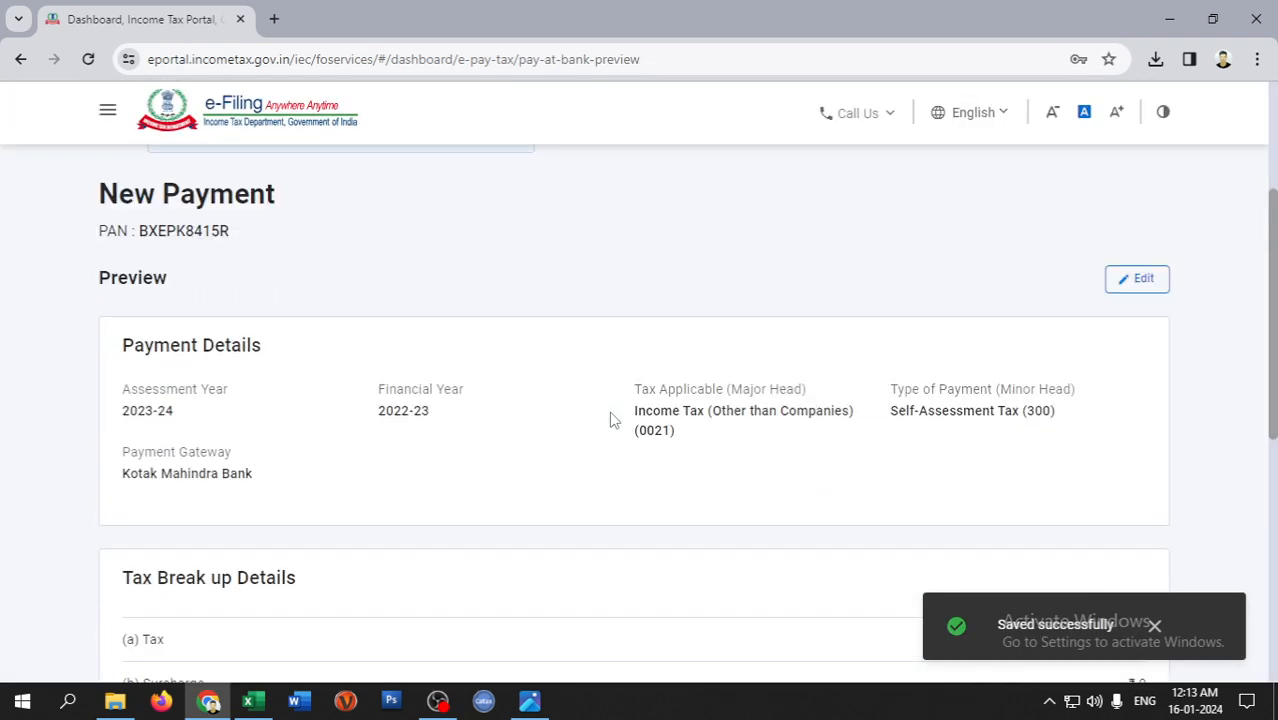
{"action": "scroll", "coordinate": [775, 424], "scroll_direction": "down", "scroll_amount": 1}
- Pay Now, agree to the Terms and Conditions, and submit to the bank
{"action": "left_click", "coordinate": [1120, 442]}
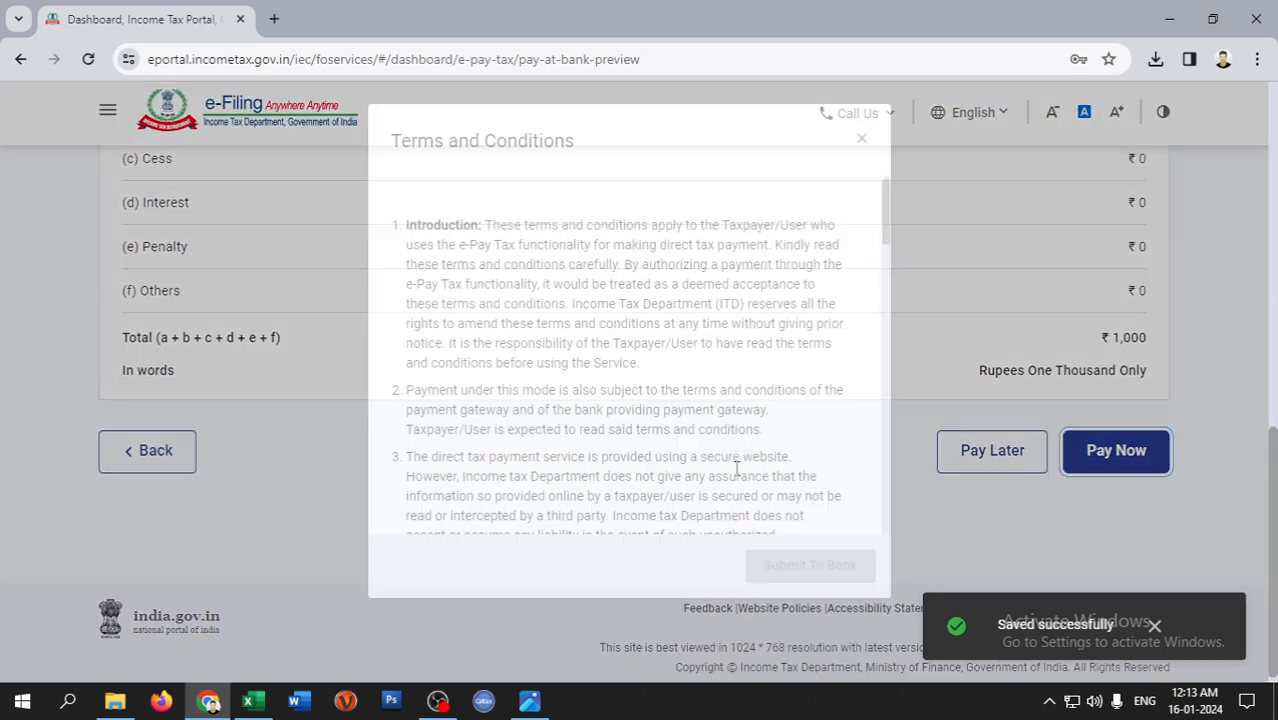
{"action": "scroll", "coordinate": [838, 516], "scroll_direction": "down", "scroll_amount": 15}
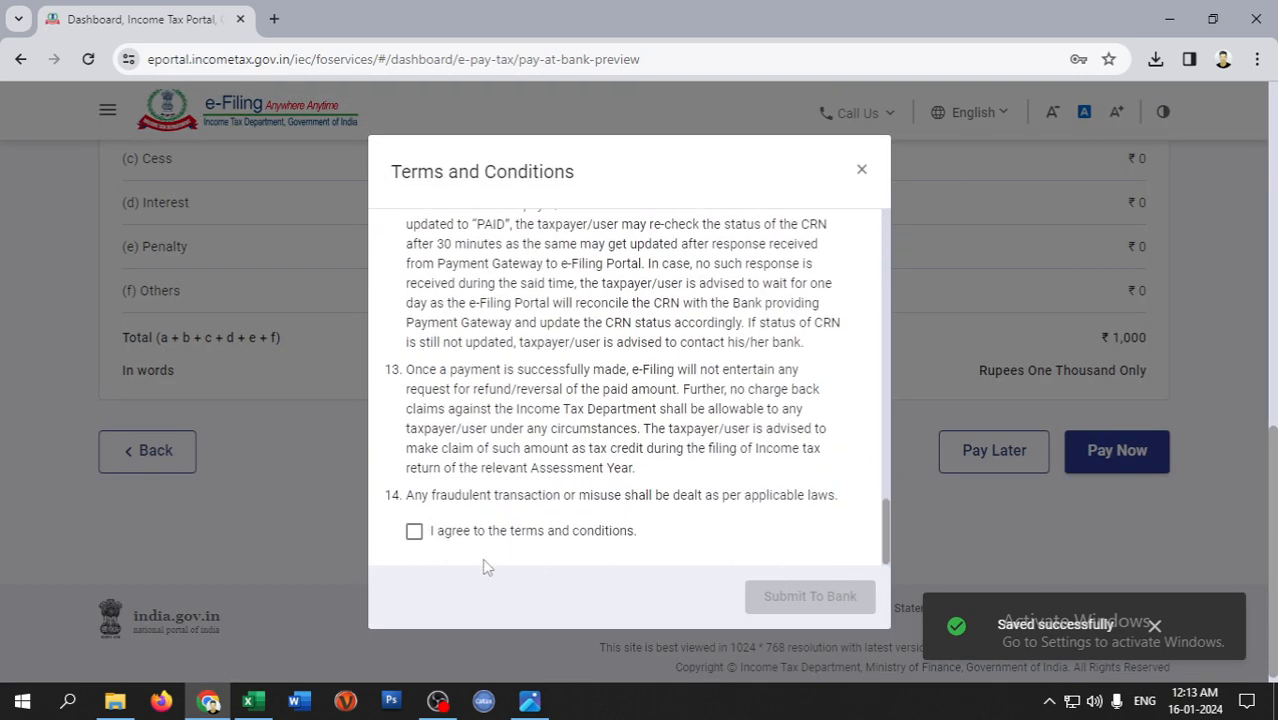
{"action": "left_click", "coordinate": [460, 535]}
{"action": "left_click", "coordinate": [816, 597]}
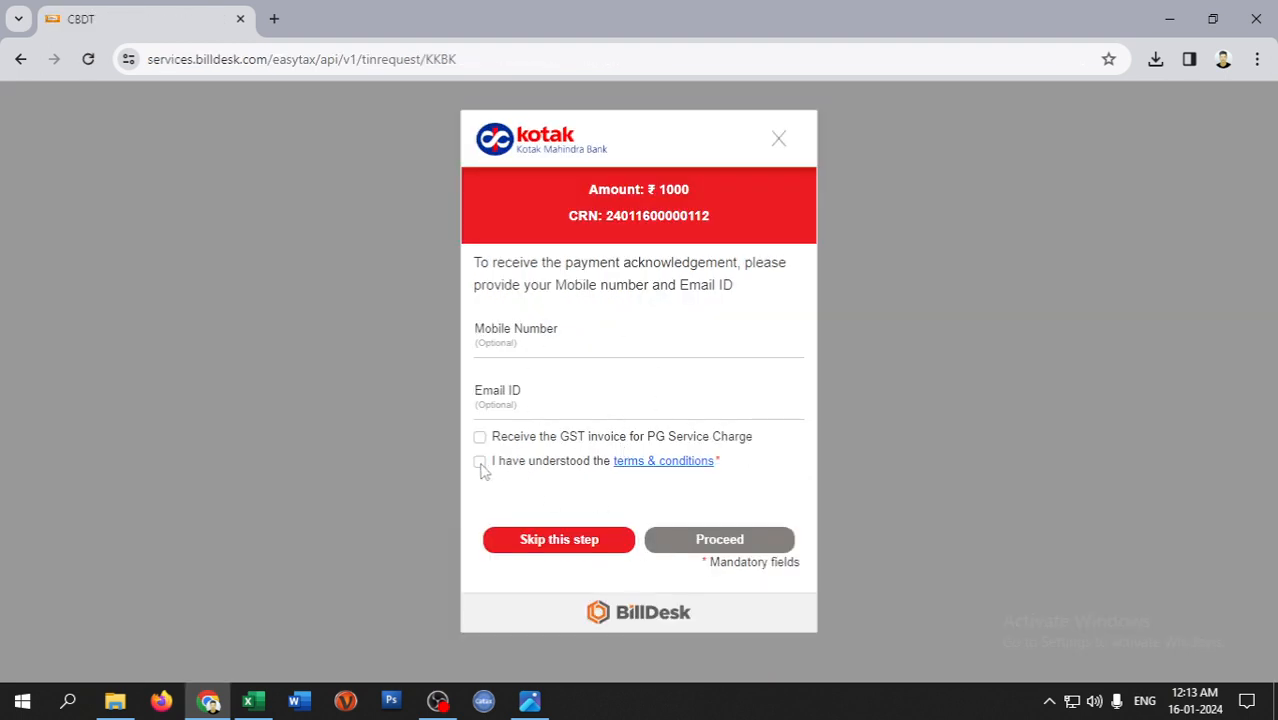
- Skip the contact-details step and generate a BHIM UPI QR code for the ₹1000 payment
{"action": "left_click", "coordinate": [556, 540]}
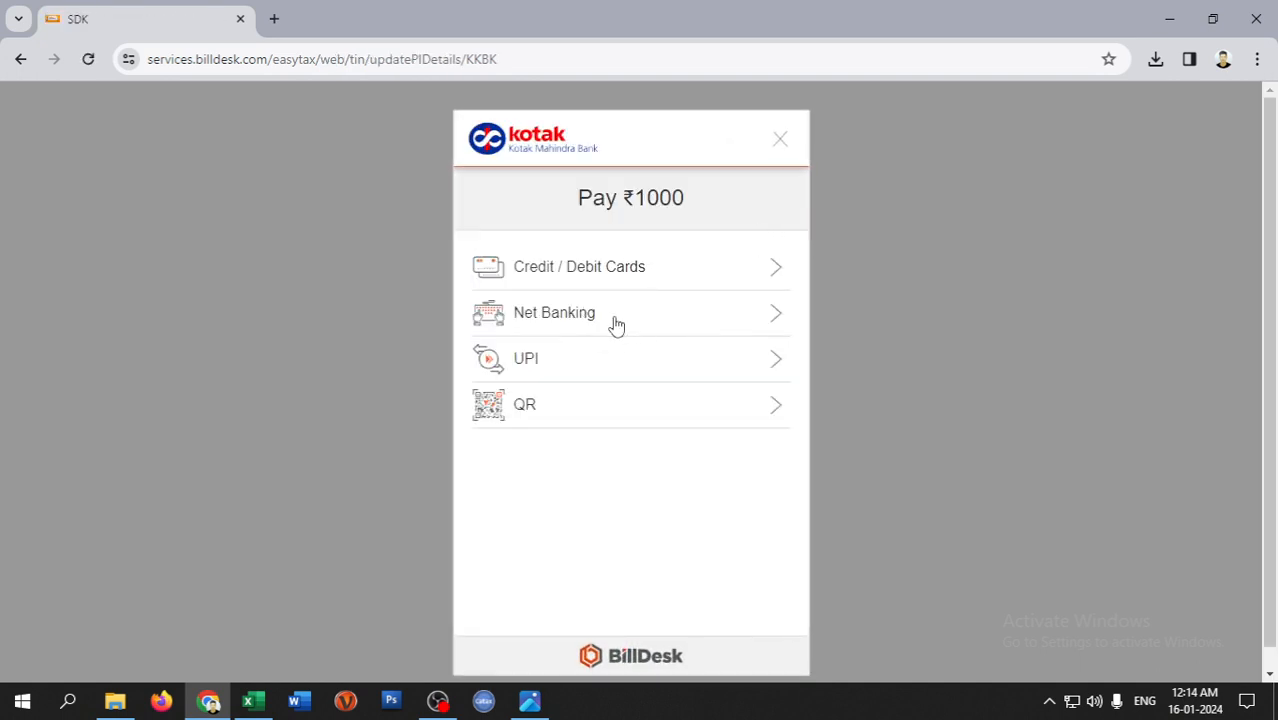
{"action": "left_click", "coordinate": [593, 406]}
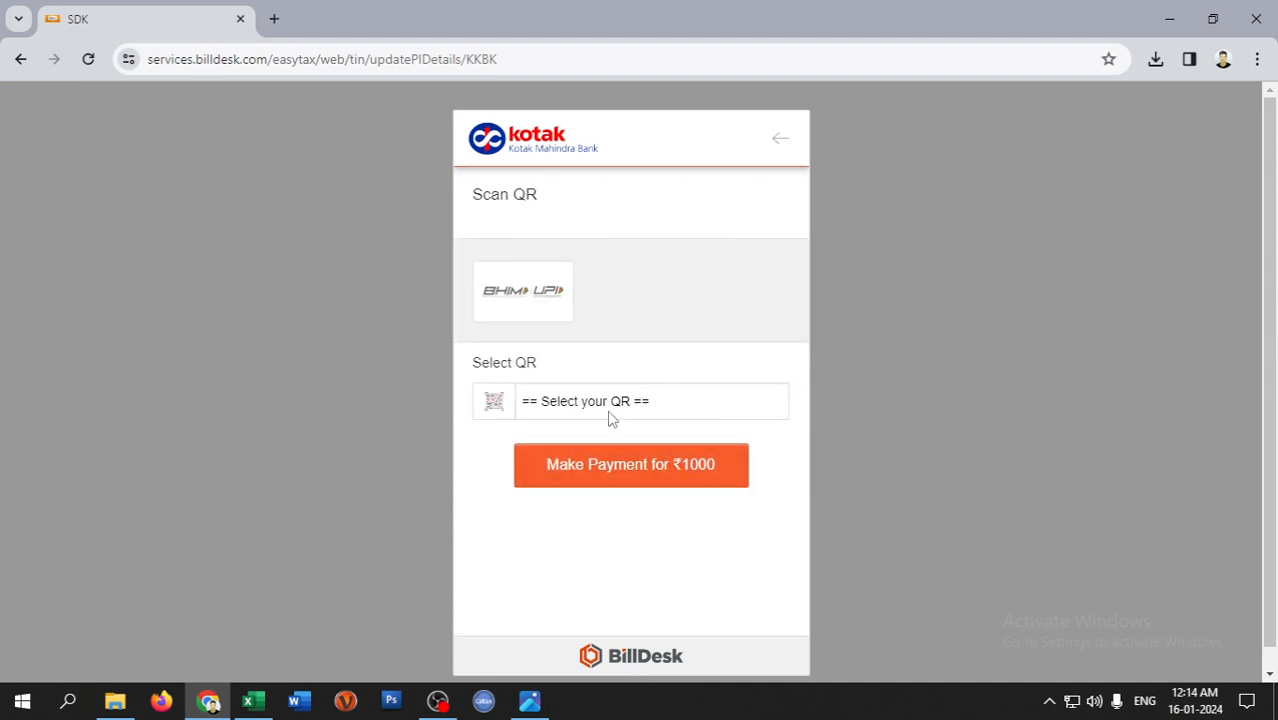
{"action": "left_click", "coordinate": [650, 405]}
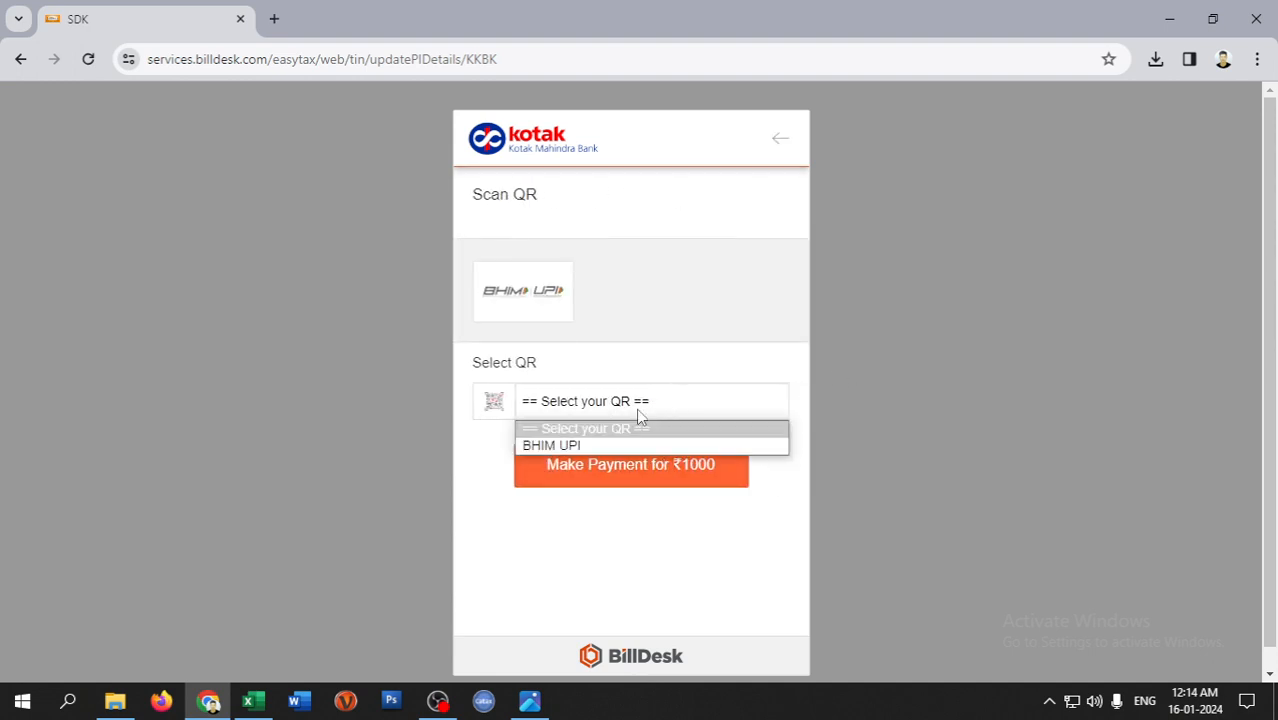
{"action": "left_click", "coordinate": [570, 443]}
{"action": "left_click", "coordinate": [613, 462]}
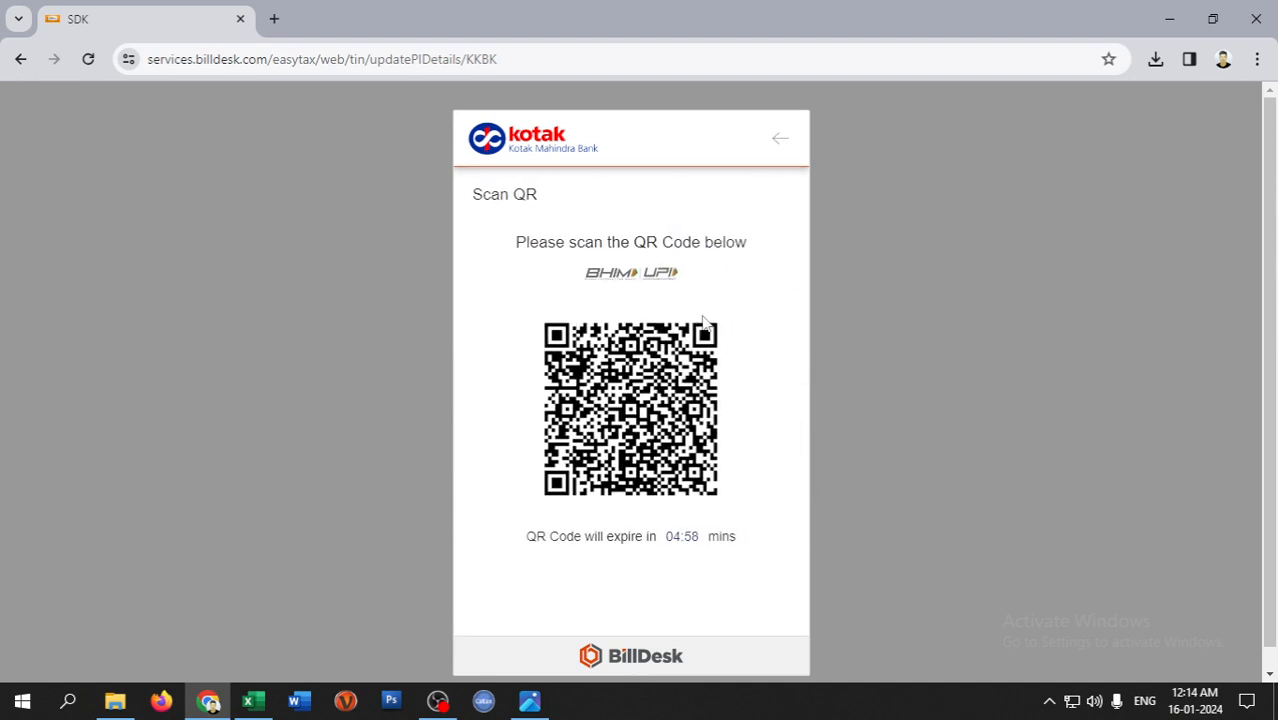
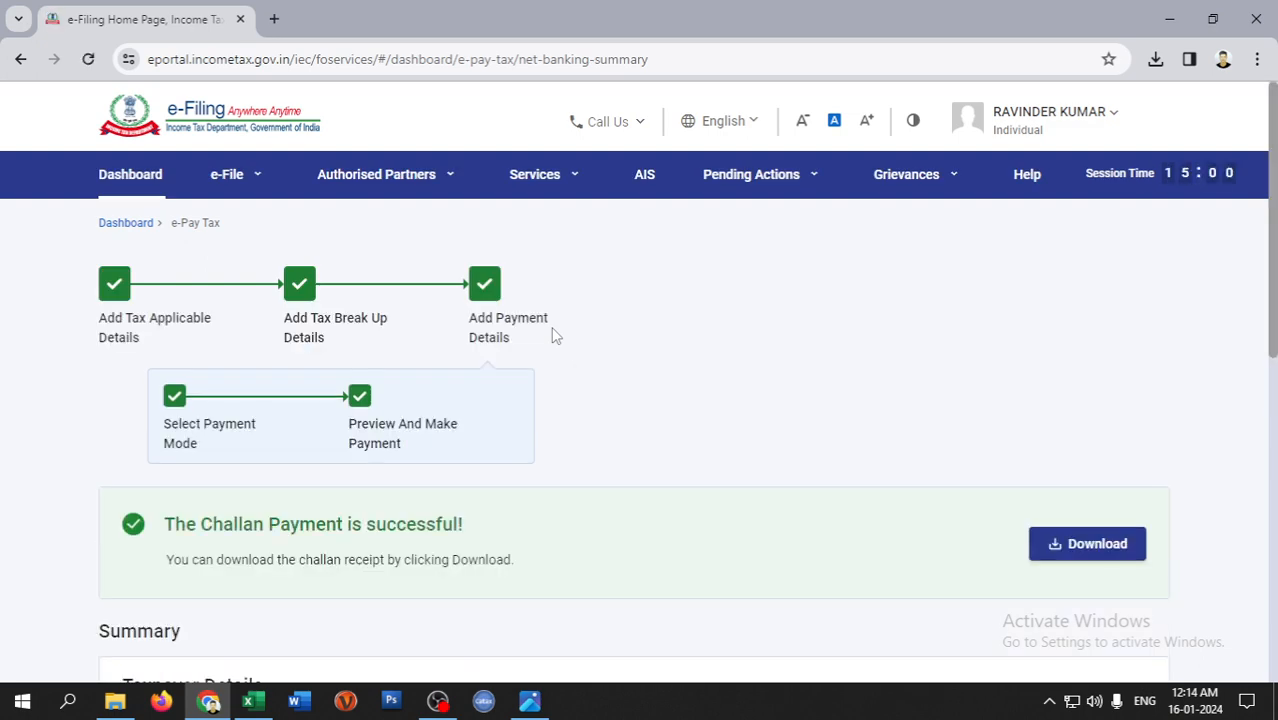
- Dismiss the error message, download the ₹1,000 challan receipt and show it in its folder
{"action": "scroll", "coordinate": [600, 400], "scroll_direction": "down", "scroll_amount": 3}
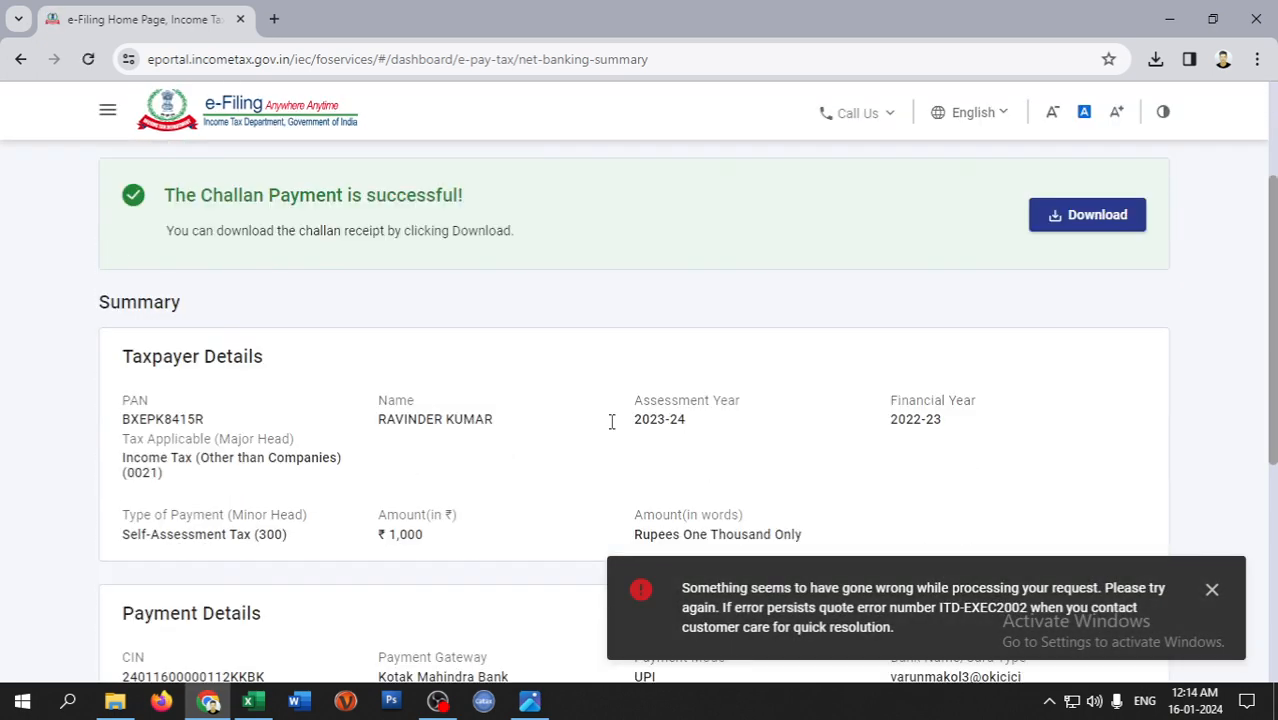
{"action": "left_click", "coordinate": [1210, 592]}
{"action": "left_click", "coordinate": [1086, 216]}
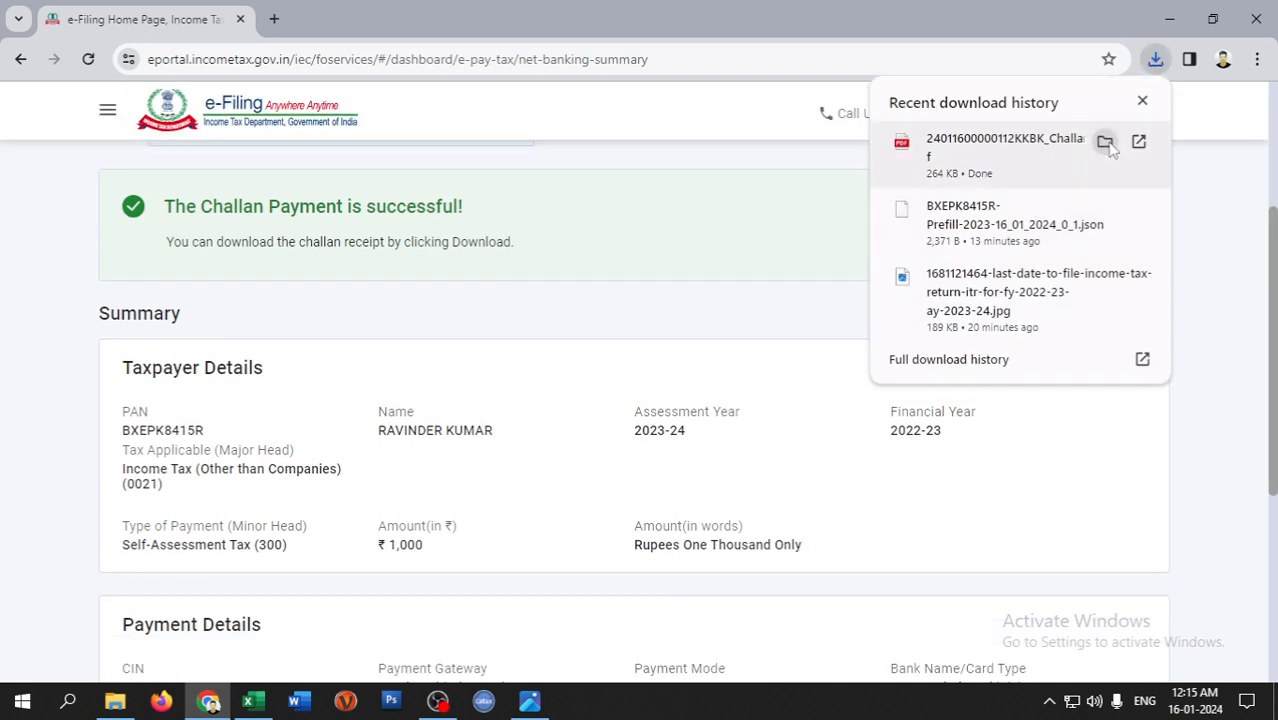
{"action": "left_click", "coordinate": [1103, 145]}
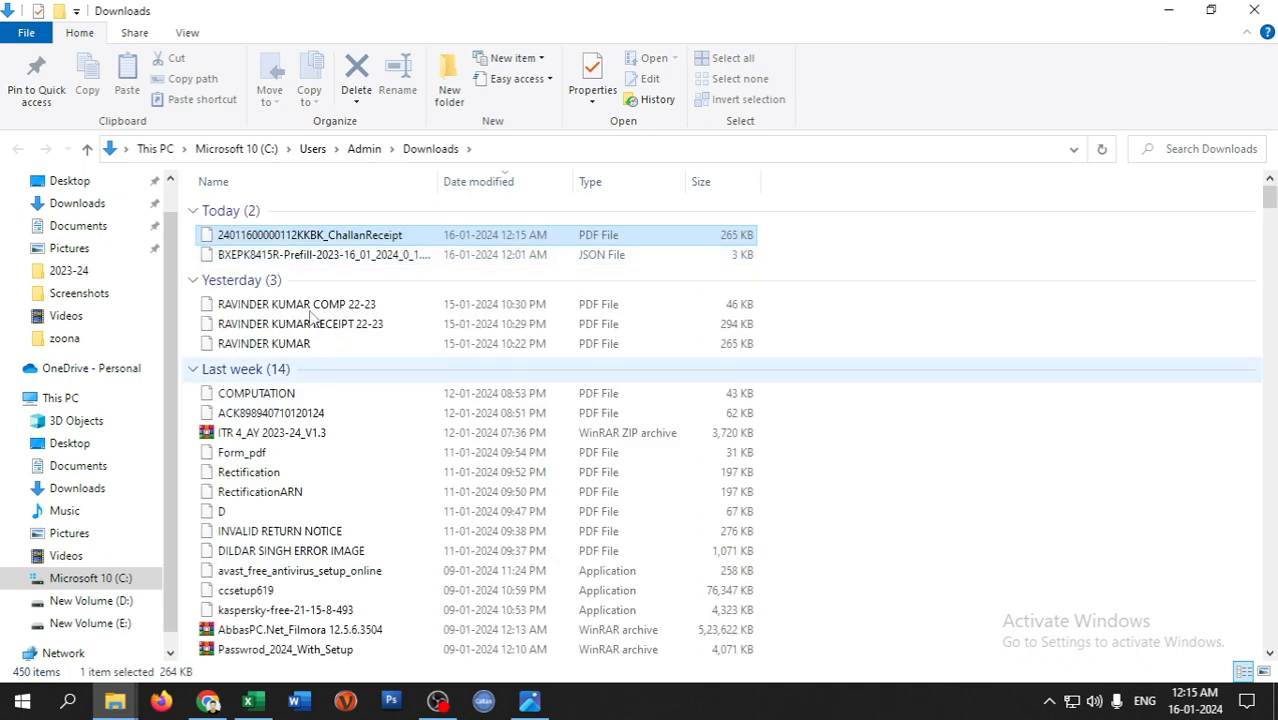
- Open the ChallanReceipt PDF in Edge to read the payment details, then return to the ITR-4 workbook
{"action": "double_click", "coordinate": [283, 236]}
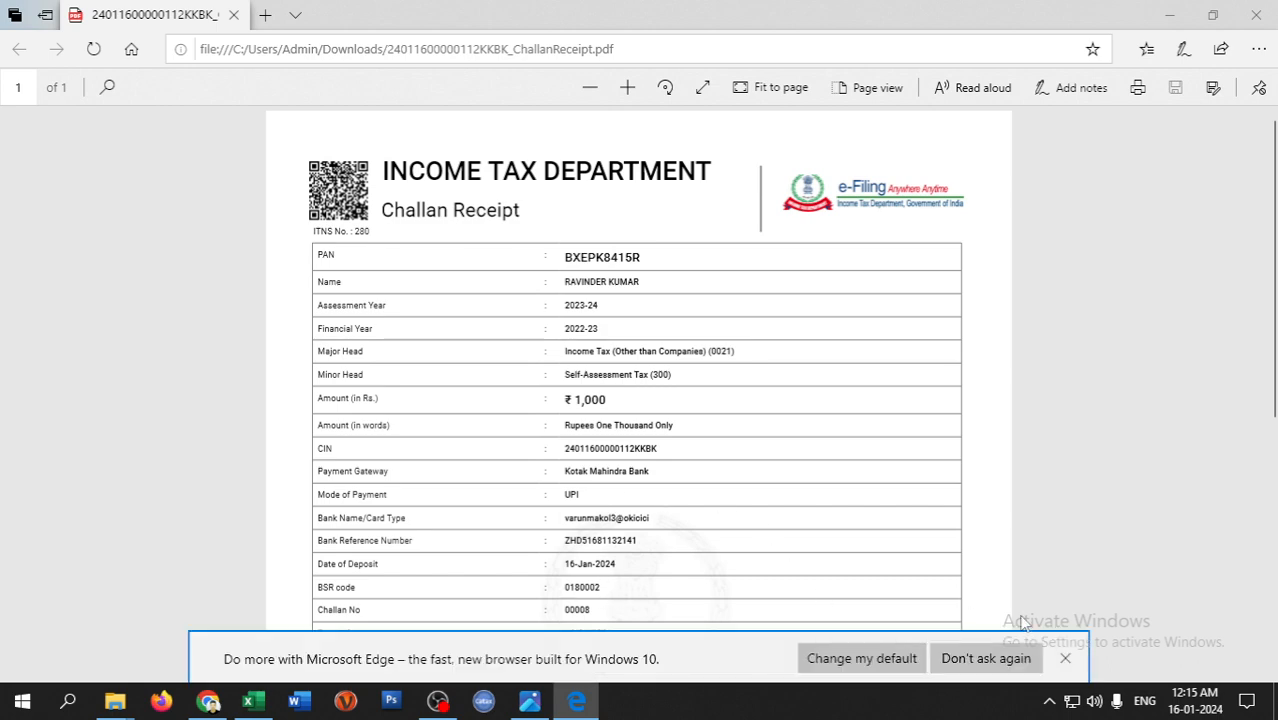
{"action": "left_click", "coordinate": [1066, 660]}
{"action": "left_click", "coordinate": [1168, 15]}
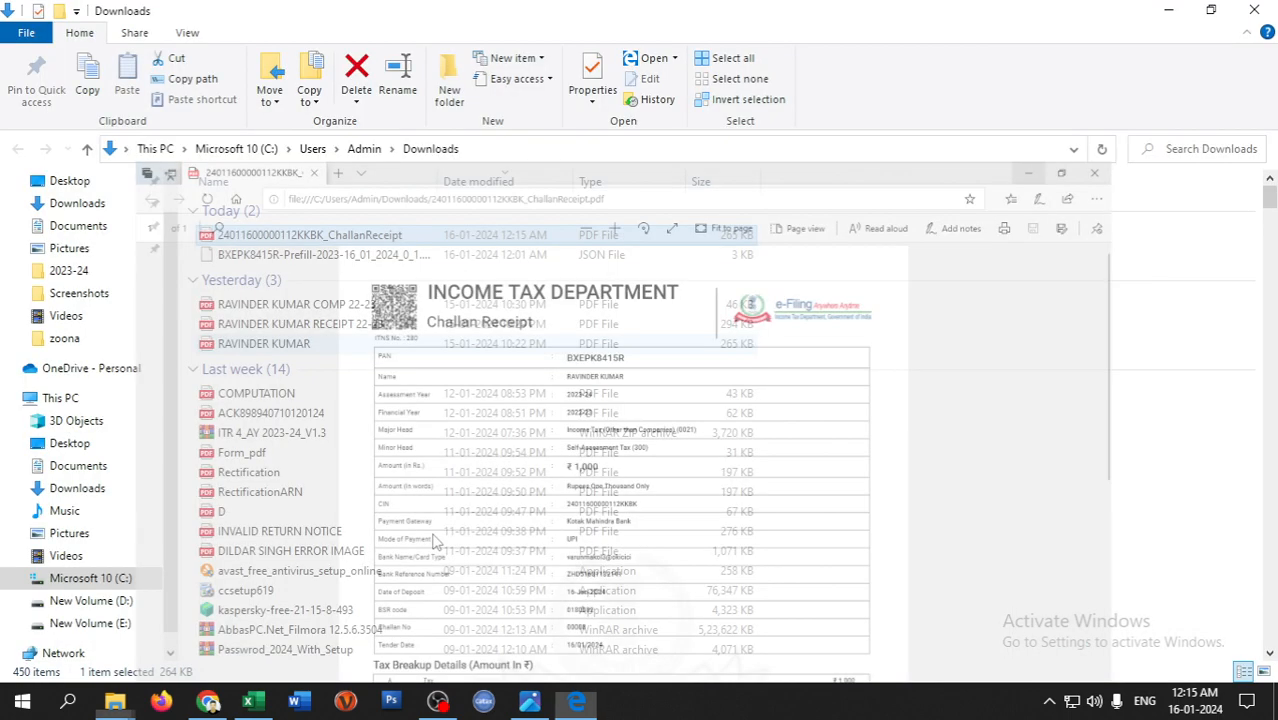
{"action": "left_click", "coordinate": [255, 703]}
- Check the challan receipt and enter BSR code 0180002 in cell F31 on Part B ATI
{"action": "scroll", "coordinate": [248, 455], "scroll_direction": "down", "scroll_amount": 3}
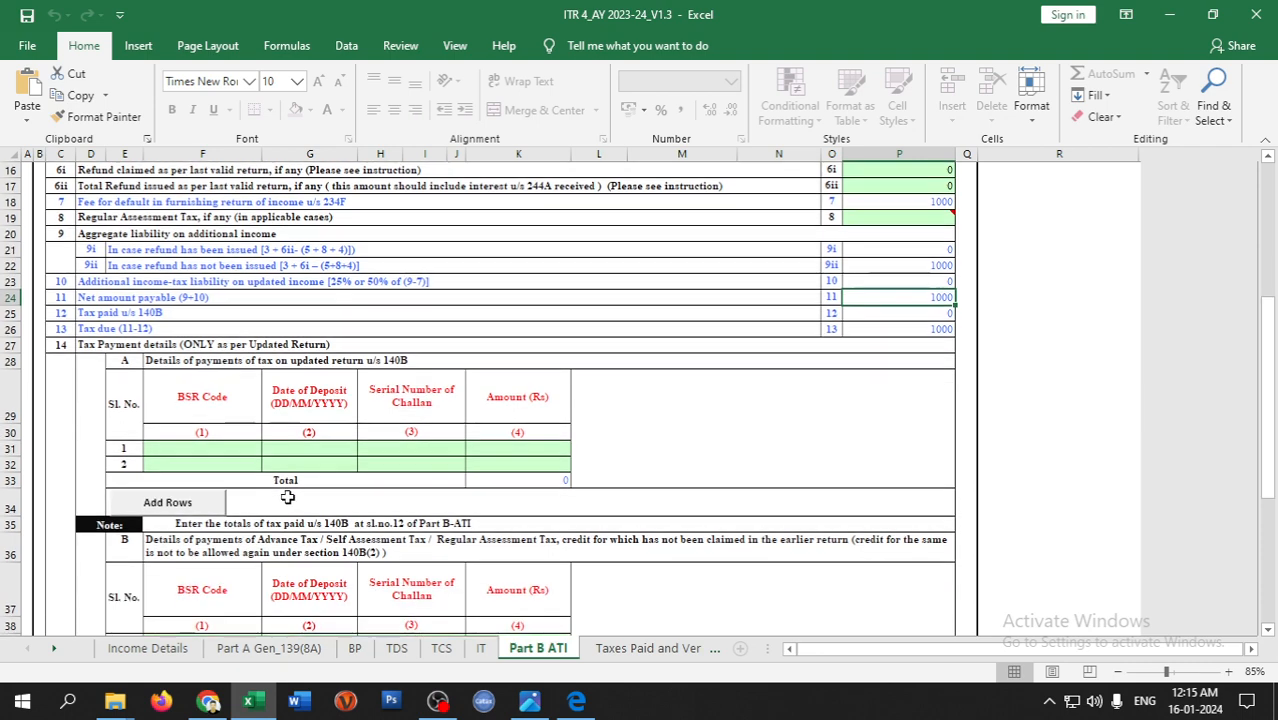
{"action": "scroll", "coordinate": [216, 369], "scroll_direction": "down", "scroll_amount": 1}
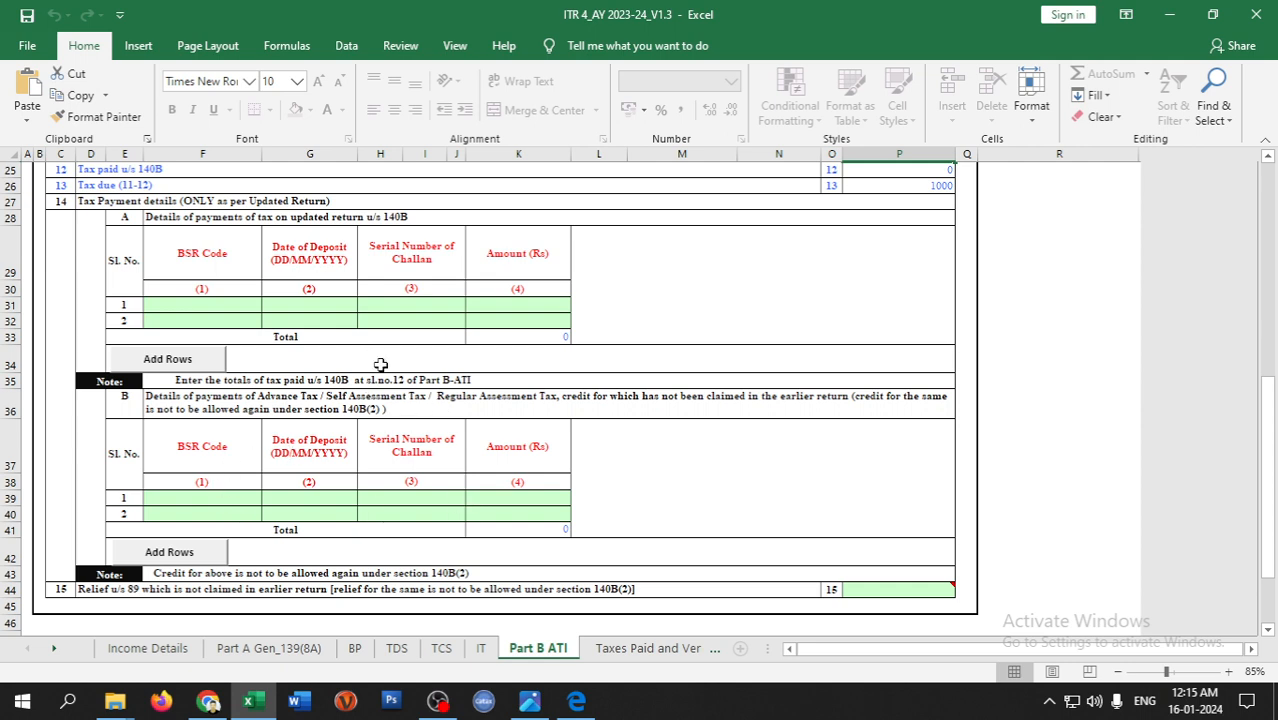
{"action": "scroll", "coordinate": [249, 406], "scroll_direction": "up", "scroll_amount": 1}
{"action": "left_click", "coordinate": [222, 352]}
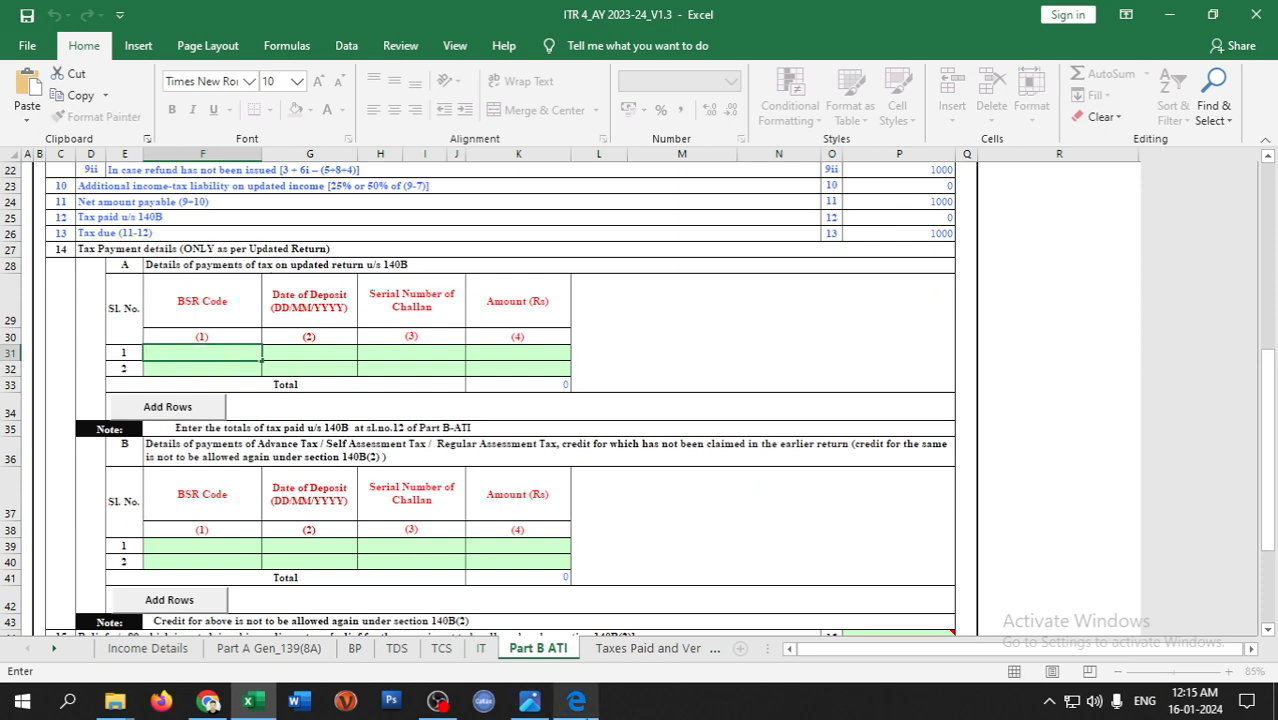
{"action": "left_click", "coordinate": [578, 704]}
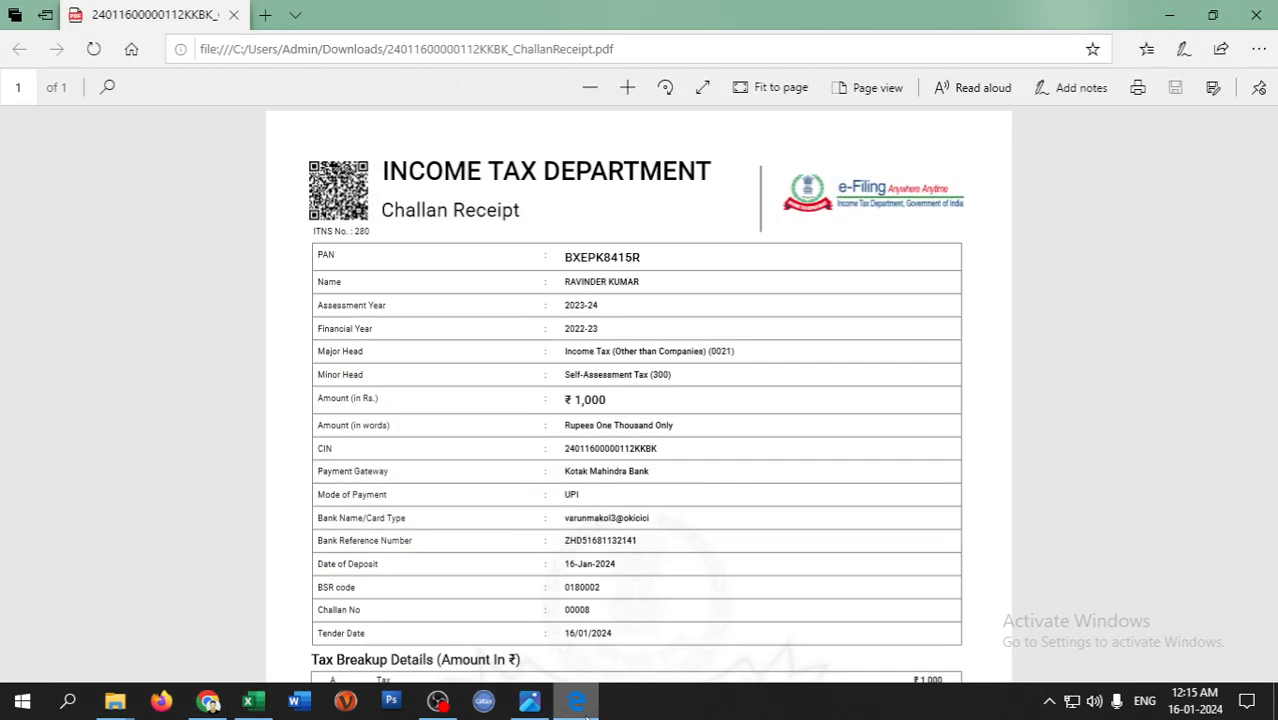
{"action": "left_click", "coordinate": [578, 704]}
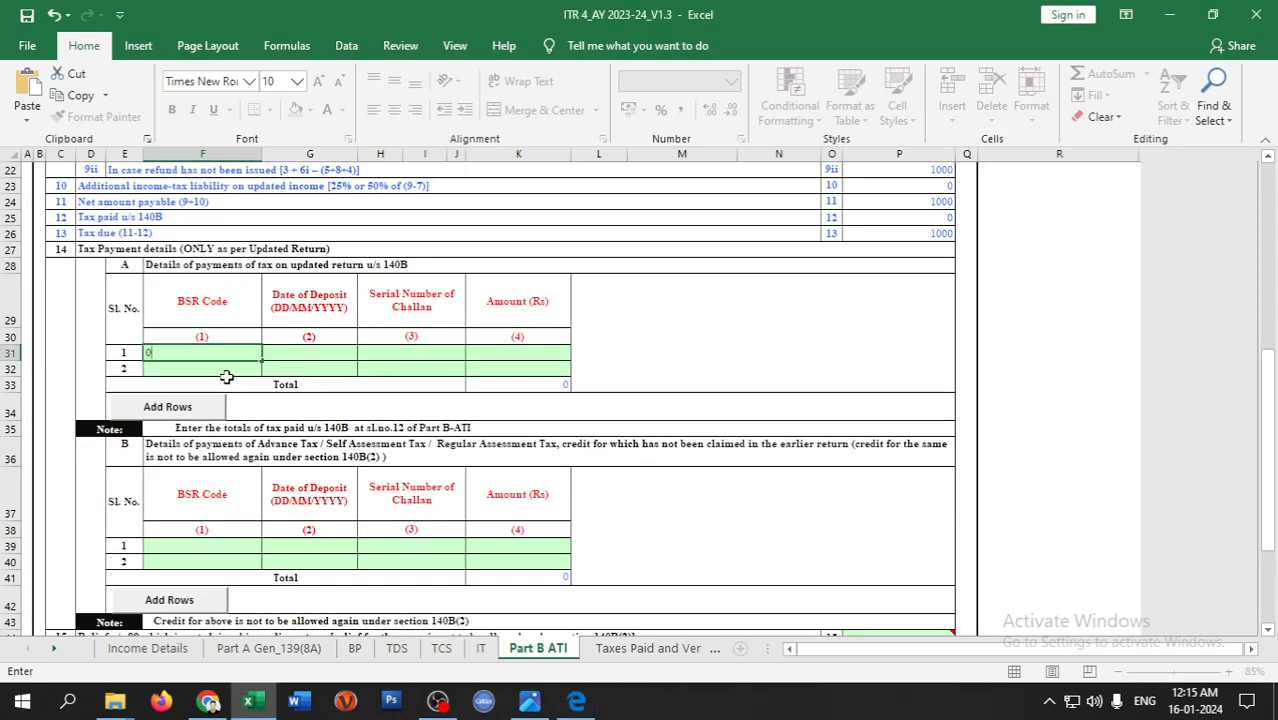
{"action": "type", "text": "0180002"}
{"action": "key", "text": "Tab"}
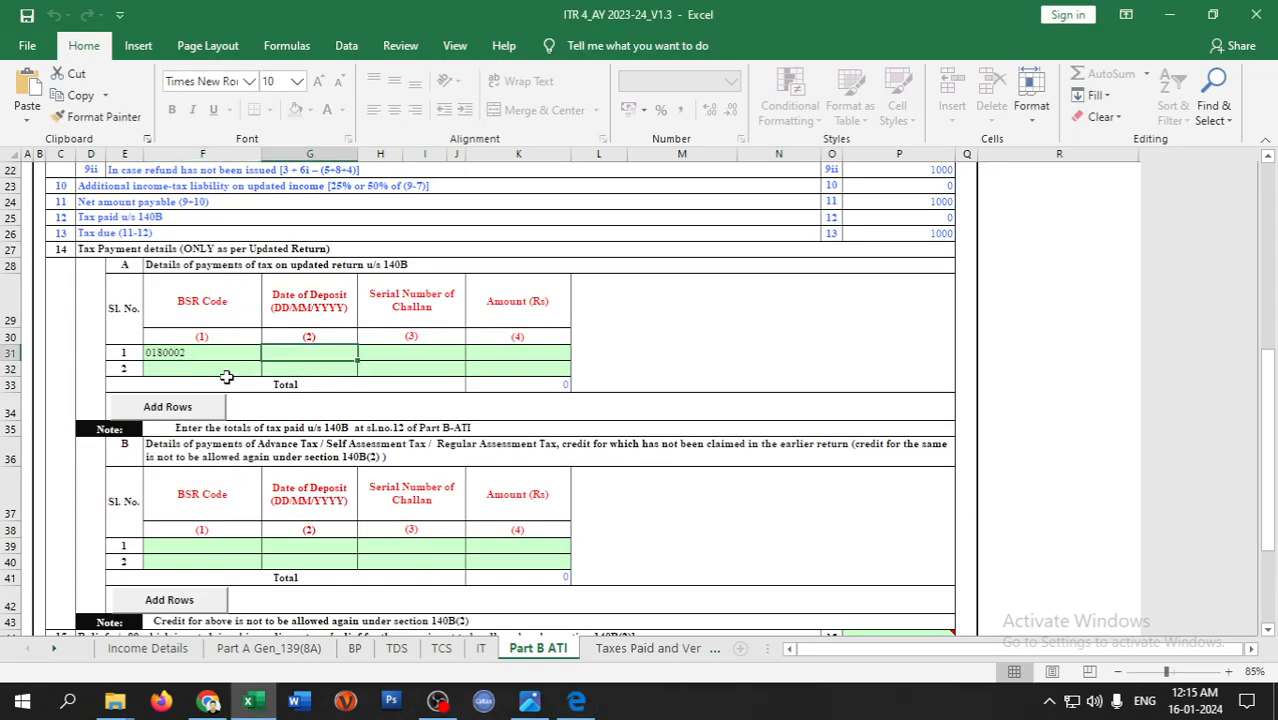
- Enter deposit date 16/01/2024 and the challan serial number from the receipt
{"action": "type", "text": "16/0"}
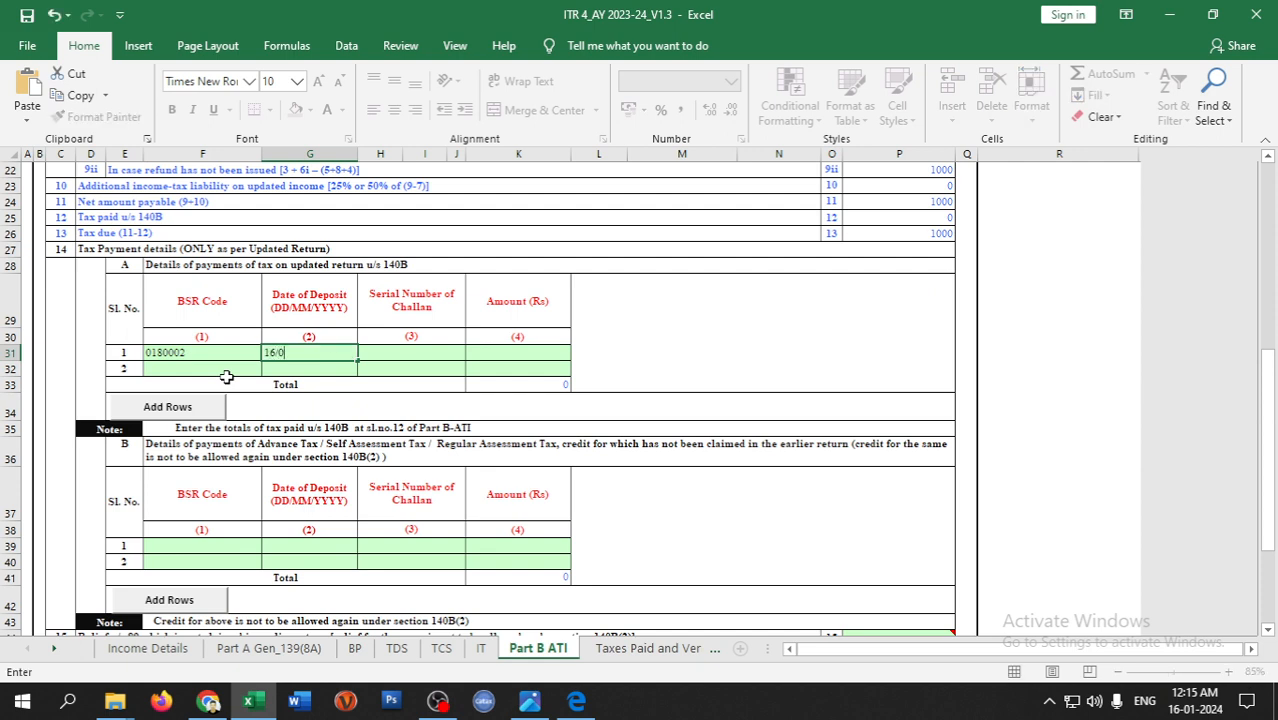
{"action": "type", "text": "1/2024"}
{"action": "key", "text": "Tab"}
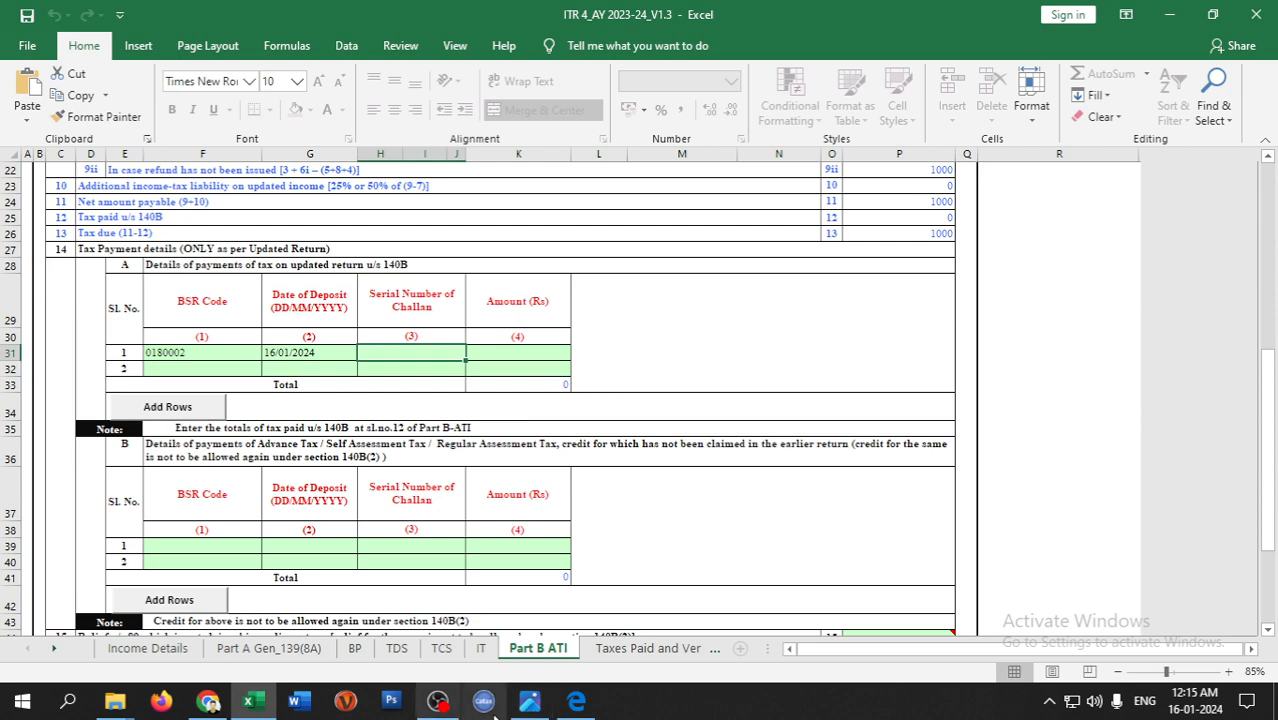
{"action": "left_click", "coordinate": [584, 714]}
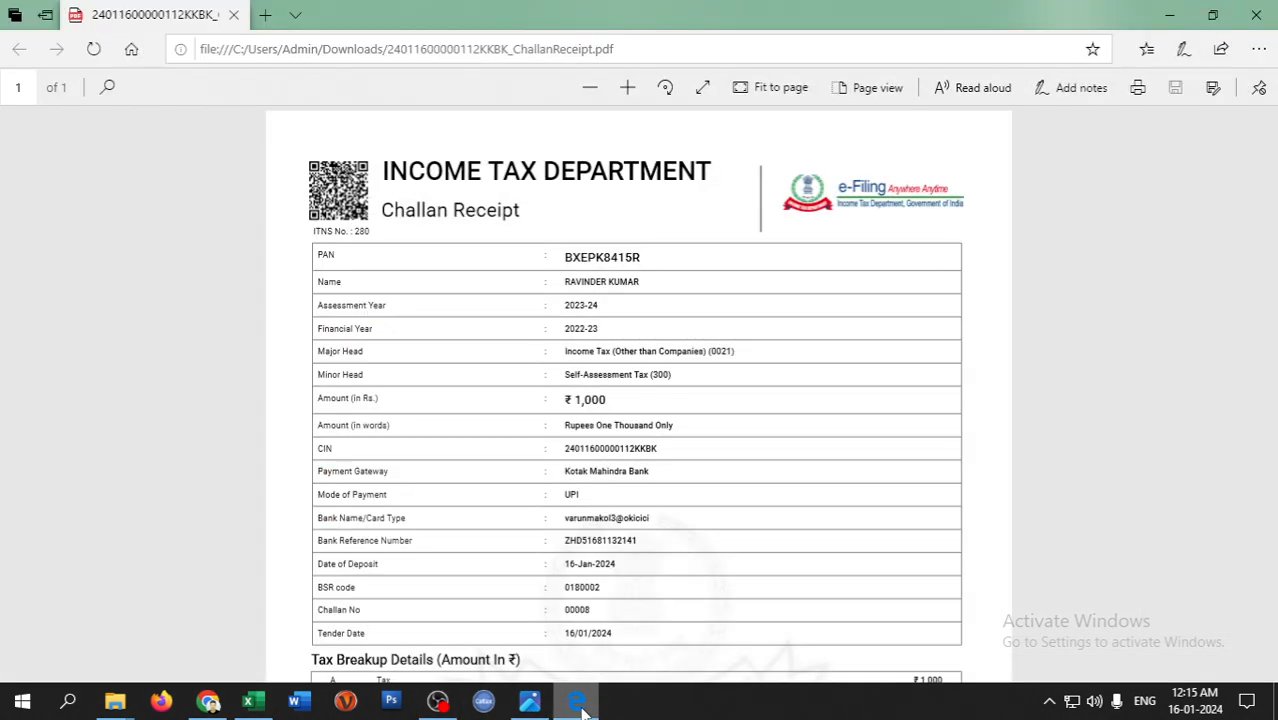
{"action": "left_click", "coordinate": [582, 708]}
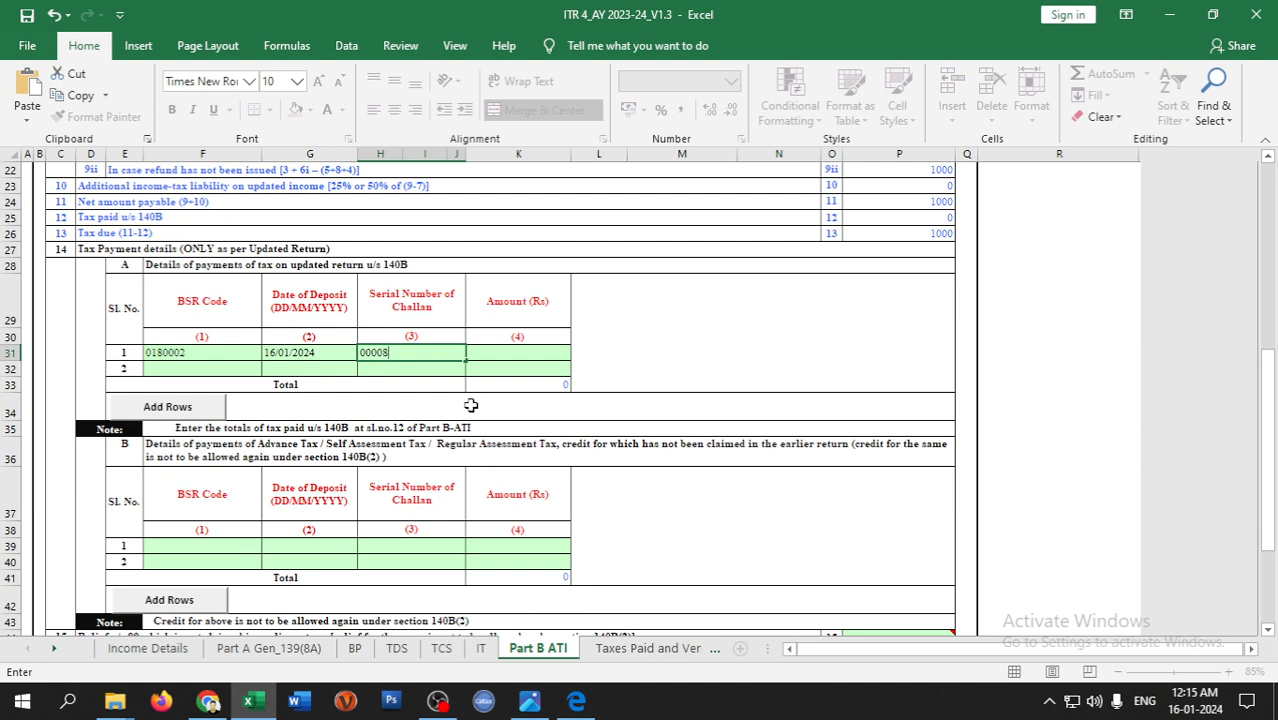
{"action": "key", "text": "Return"}
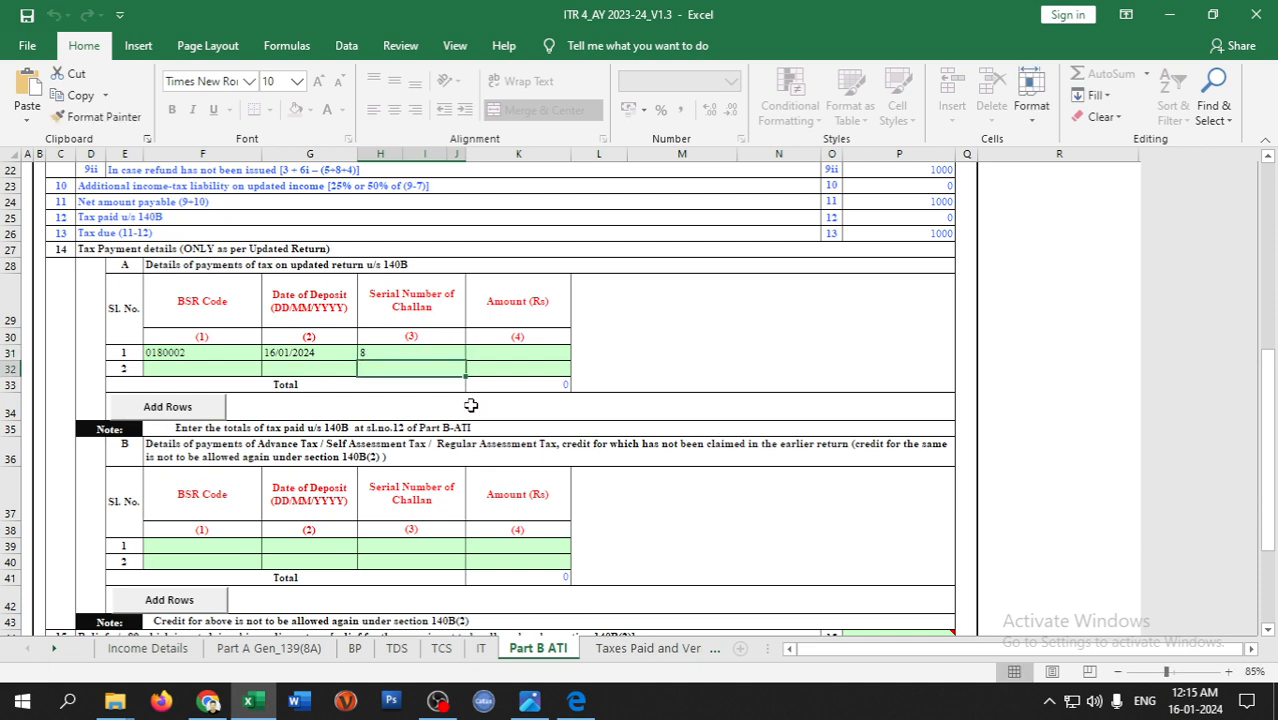
- Enter amount 1000 in cell K31 so the tax due drops to 0
{"action": "key", "text": "Up"}
{"action": "key", "text": "Right"}
{"action": "key", "text": "Up"}
{"action": "key", "text": "Down"}
{"action": "type", "text": "1000"}
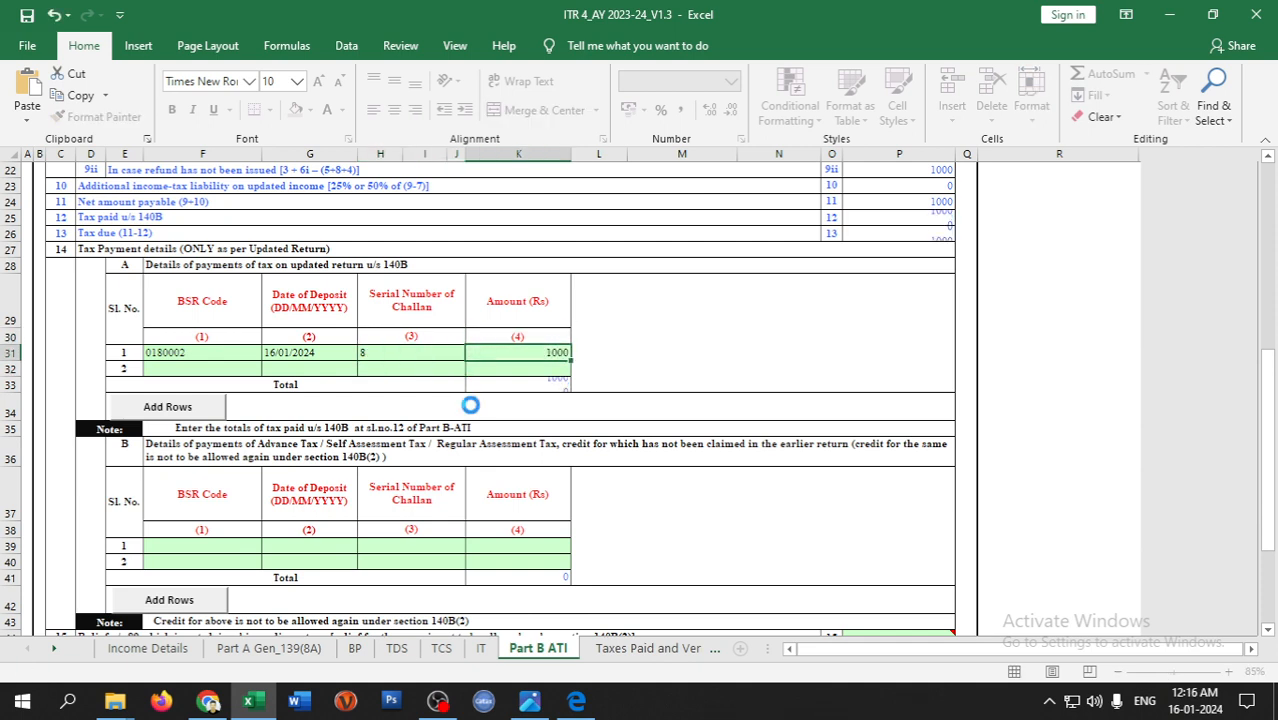
{"action": "key", "text": "Return"}
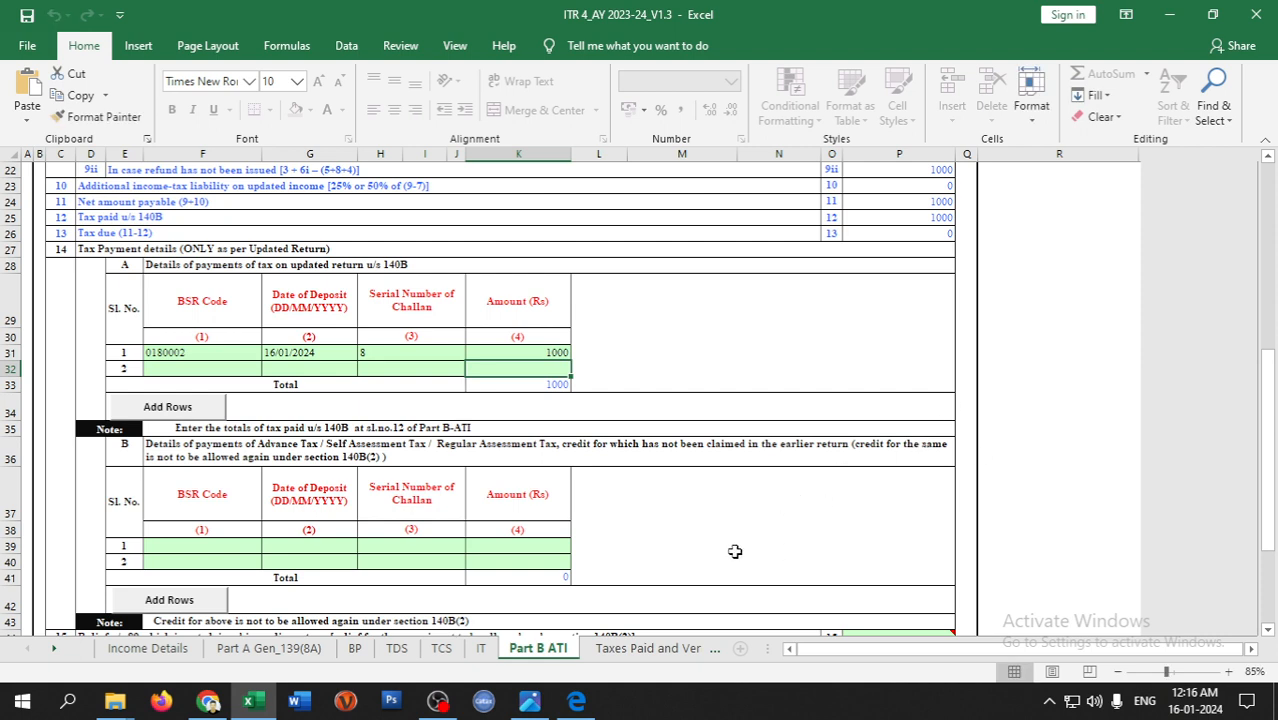
{"action": "scroll", "coordinate": [733, 551], "scroll_direction": "down", "scroll_amount": 1}
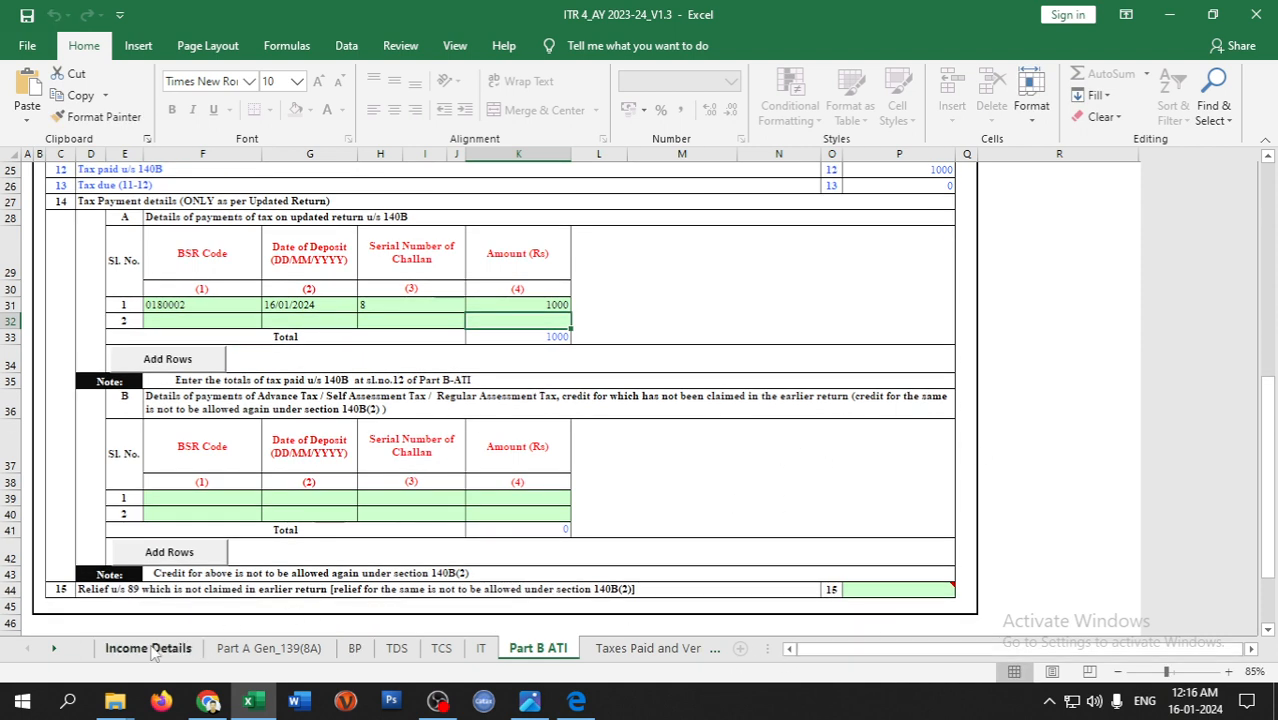
- Verify the 140B tax paid and zero tax due, then validate the Part B ATI sheet
{"action": "scroll", "coordinate": [743, 306], "scroll_direction": "up", "scroll_amount": 2}
{"action": "left_click", "coordinate": [68, 264]}
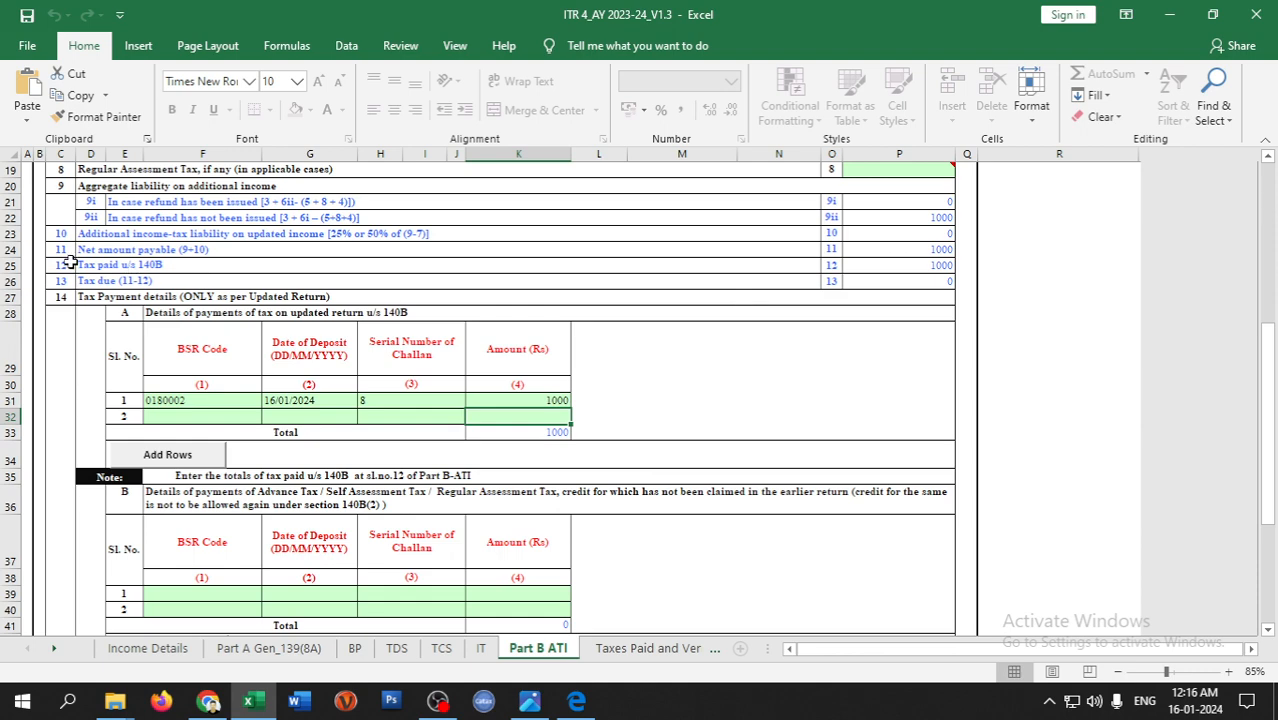
{"action": "left_click", "coordinate": [930, 265]}
{"action": "left_click", "coordinate": [927, 281]}
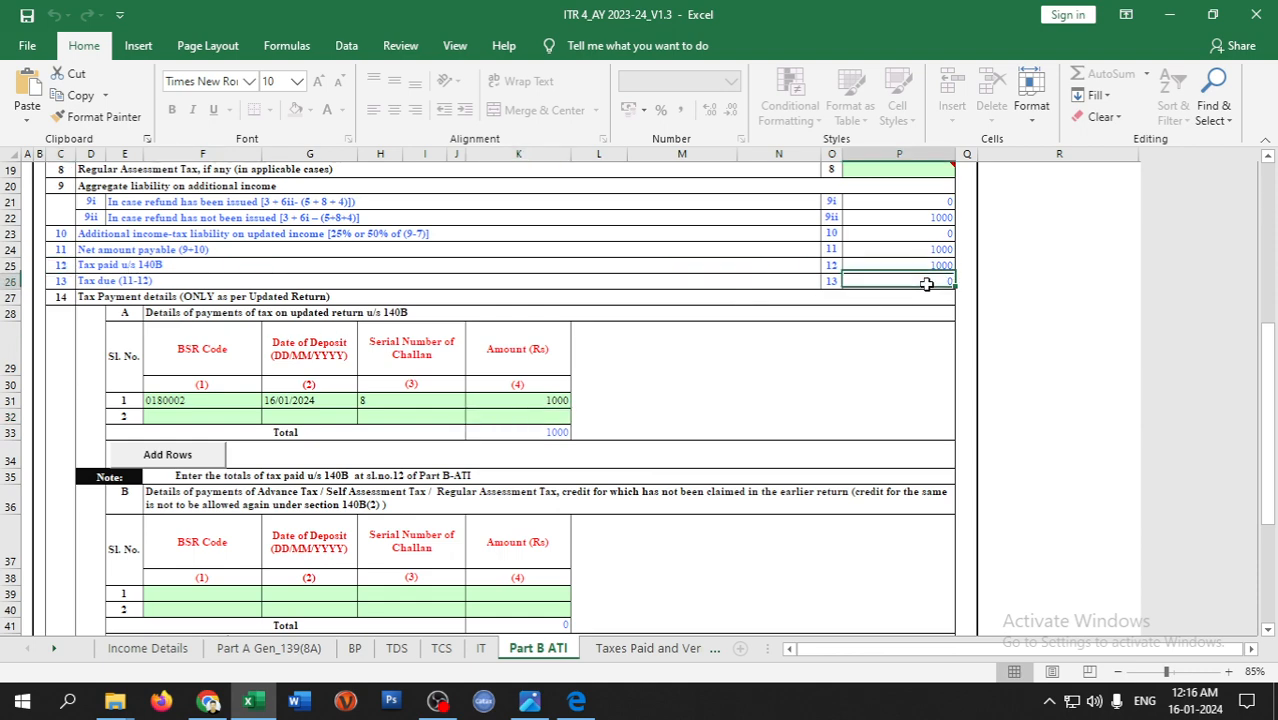
{"action": "scroll", "coordinate": [1051, 588], "scroll_direction": "up", "scroll_amount": 4}
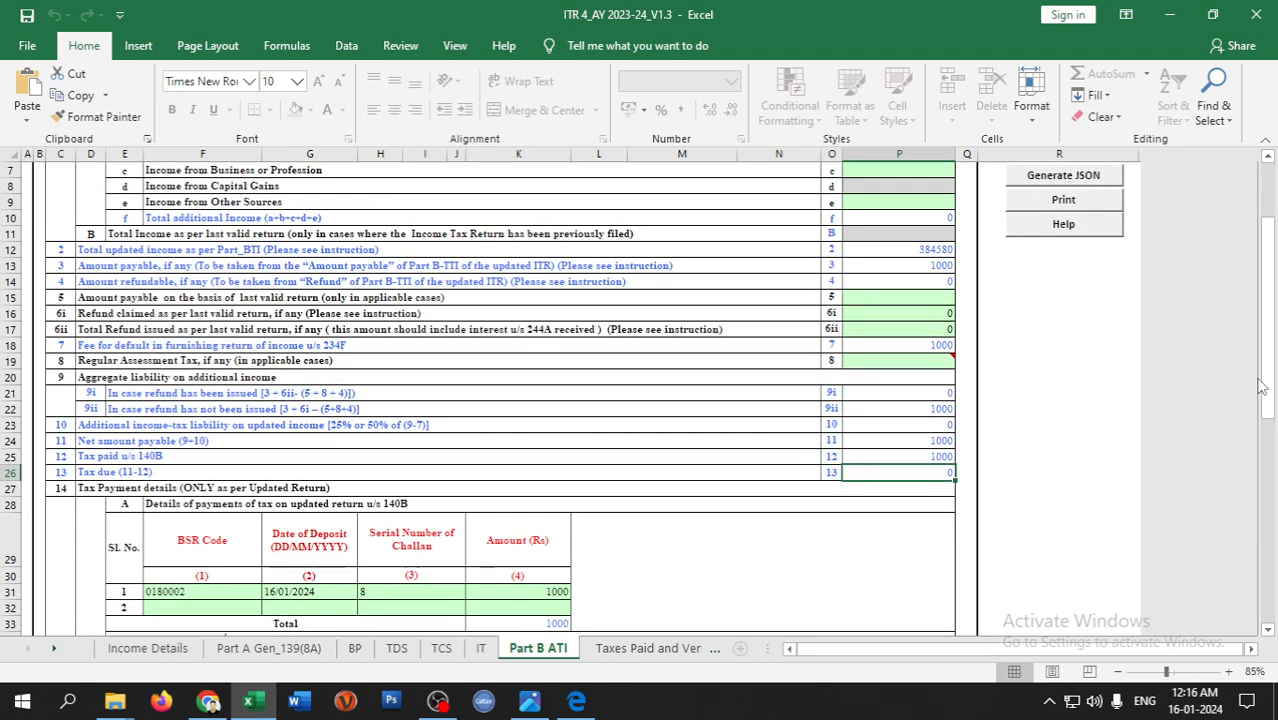
{"action": "scroll", "coordinate": [1273, 270], "scroll_direction": "up", "scroll_amount": 2}
{"action": "left_click", "coordinate": [1061, 256]}
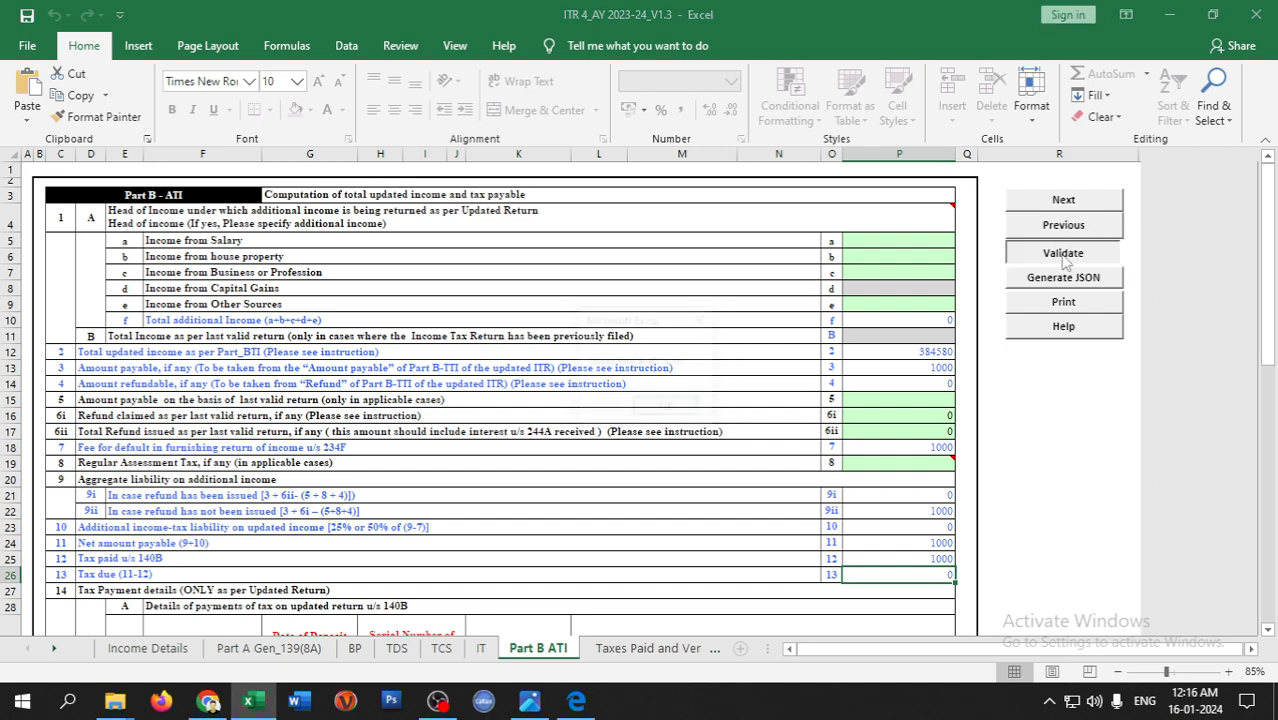
{"action": "left_click", "coordinate": [668, 406]}
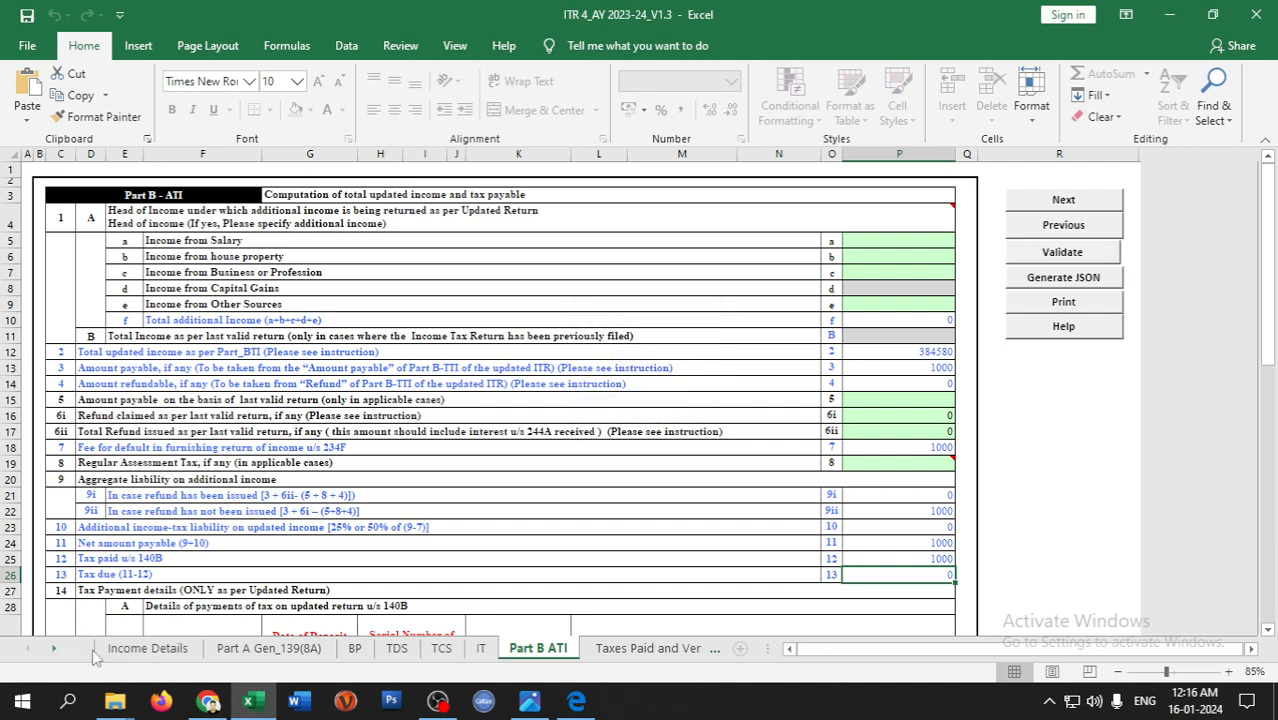
- Calculate tax on the Income Details sheet and generate the ITR-4 JSON file
{"action": "left_click", "coordinate": [147, 648]}
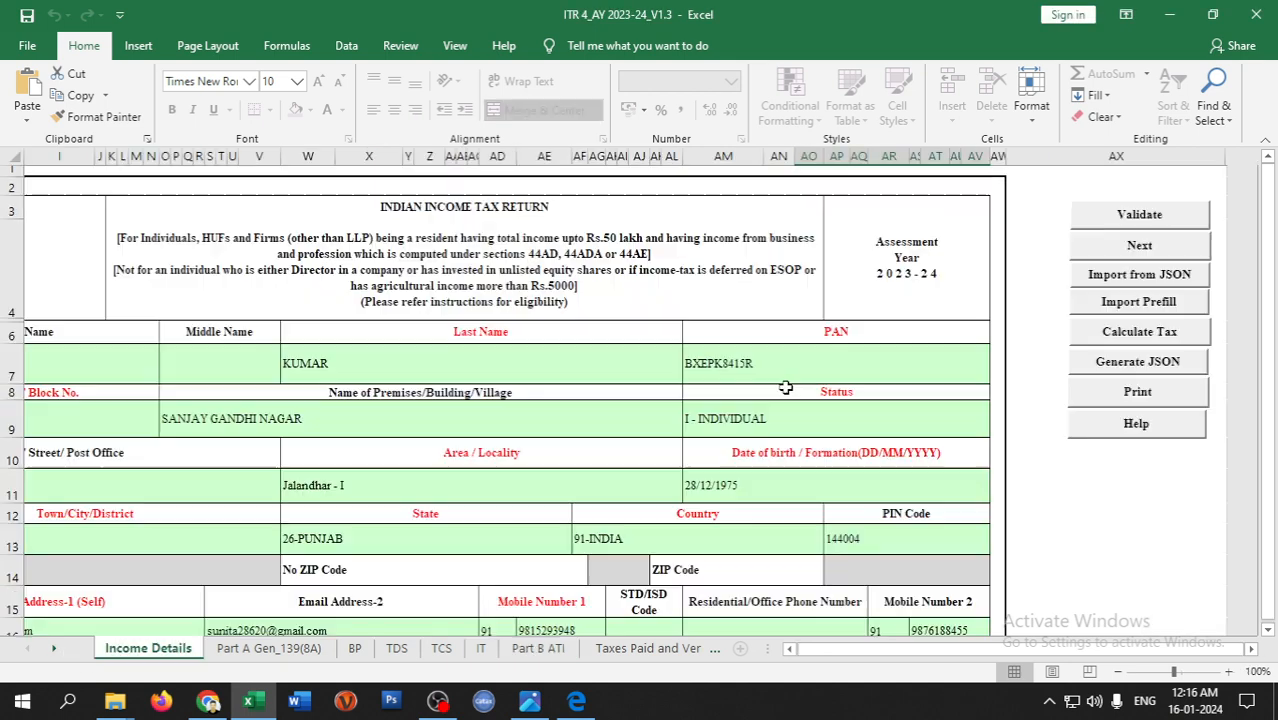
{"action": "left_click", "coordinate": [1118, 332]}
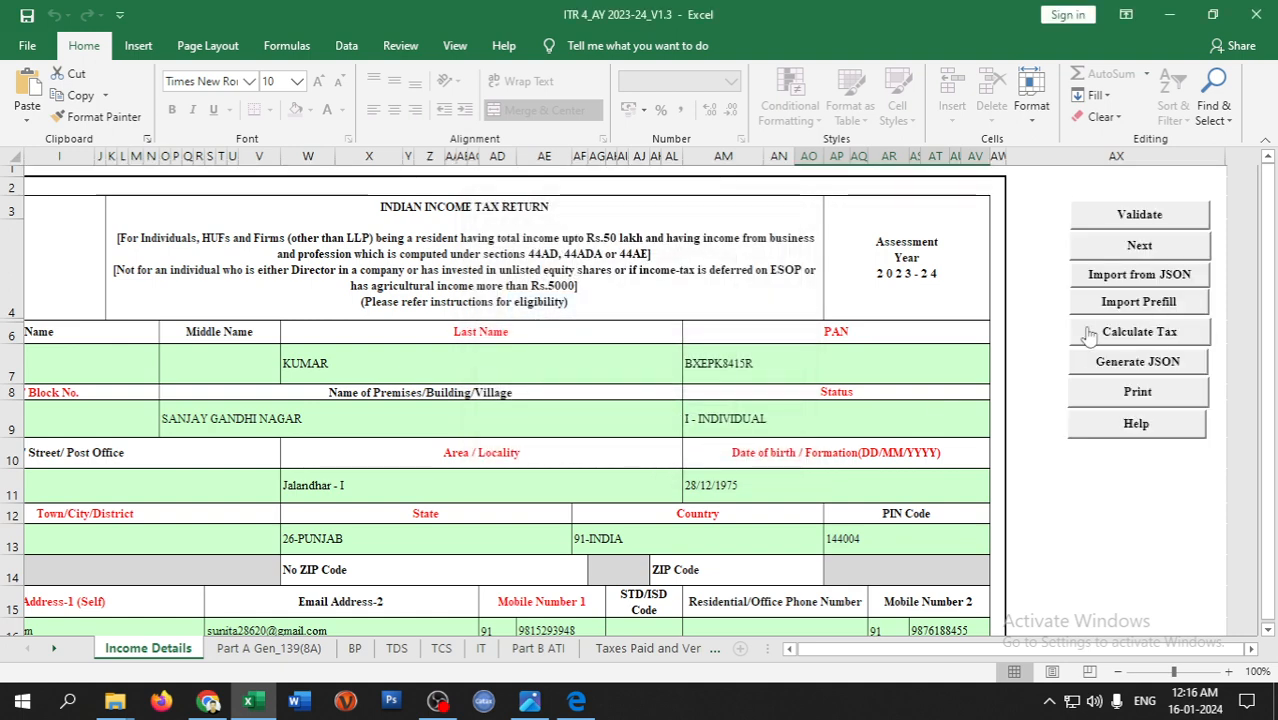
{"action": "left_click", "coordinate": [1138, 362]}
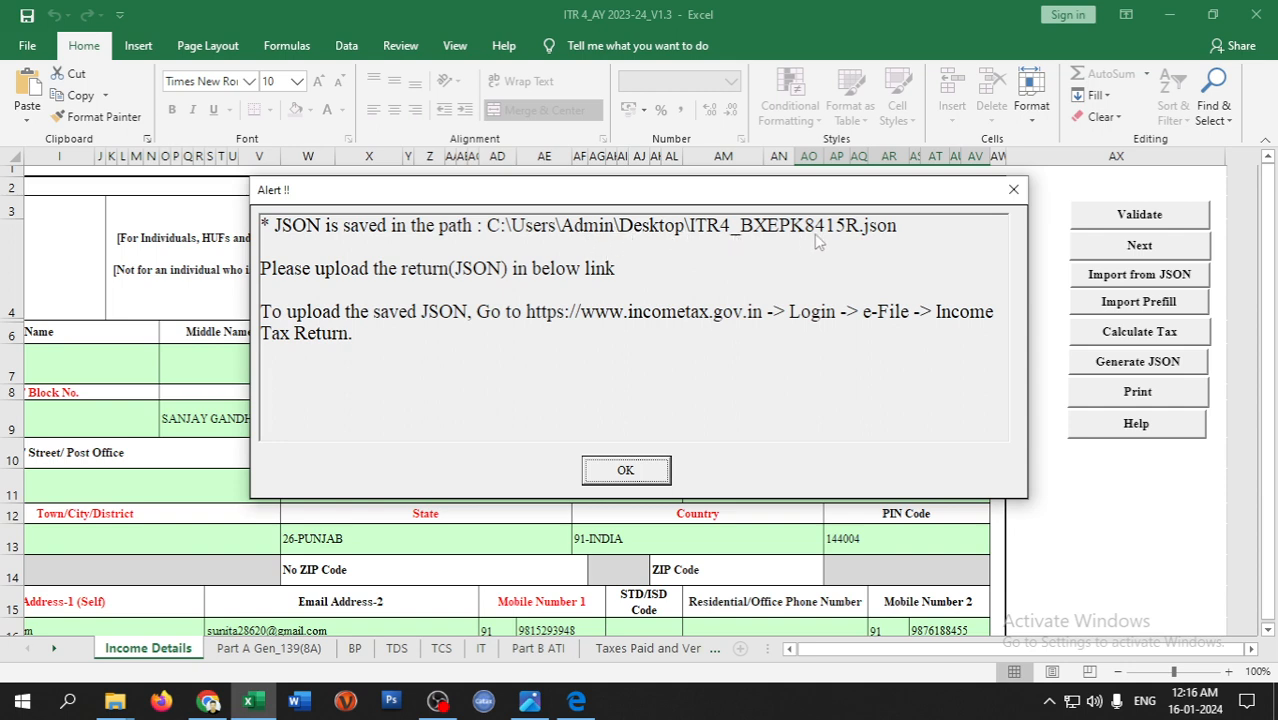
- Confirm the 5.93 KB ITR-4 JSON file is on the desktop, then return to the e-Filing portal
{"action": "left_click", "coordinate": [1274, 700]}
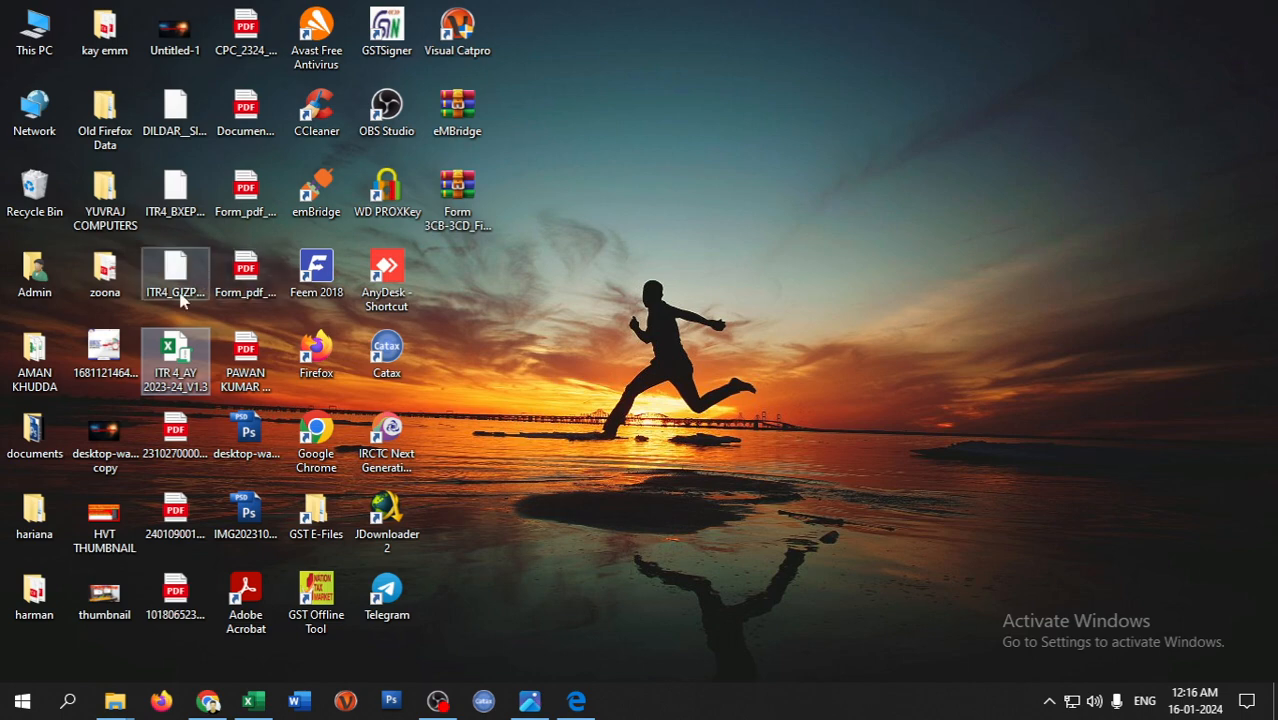
{"action": "left_click", "coordinate": [187, 205]}
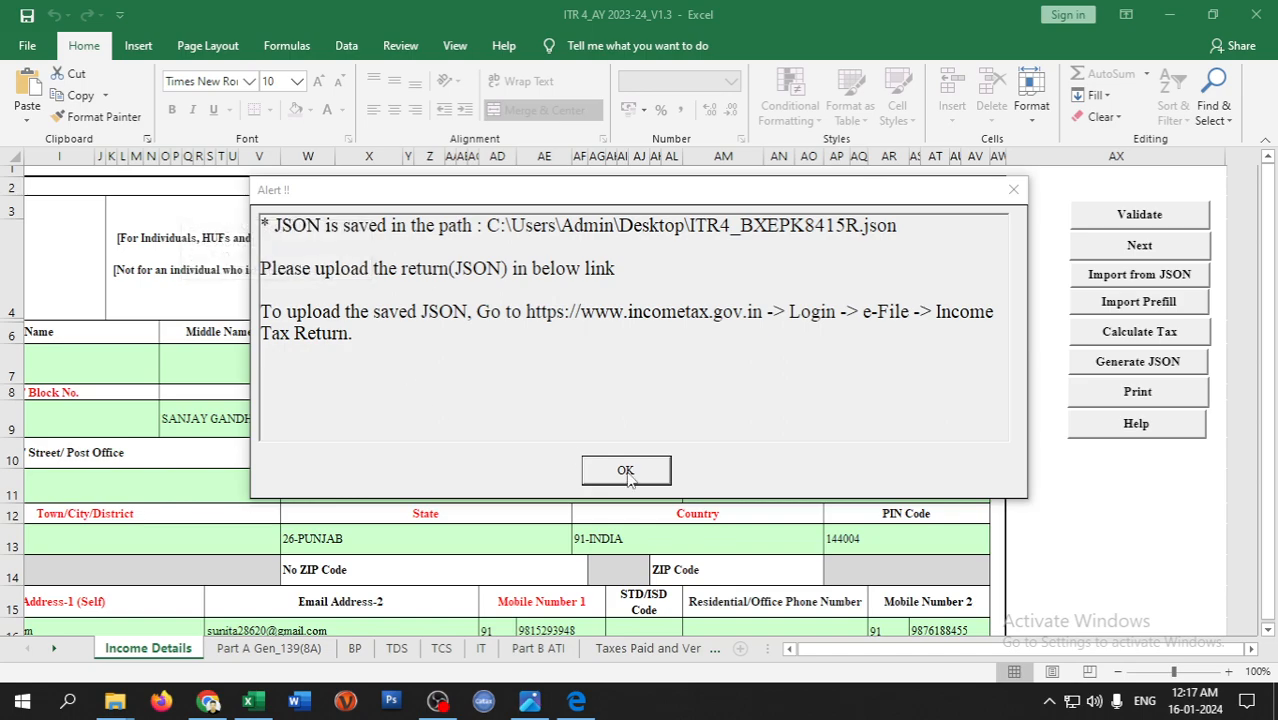
{"action": "left_click", "coordinate": [624, 468]}
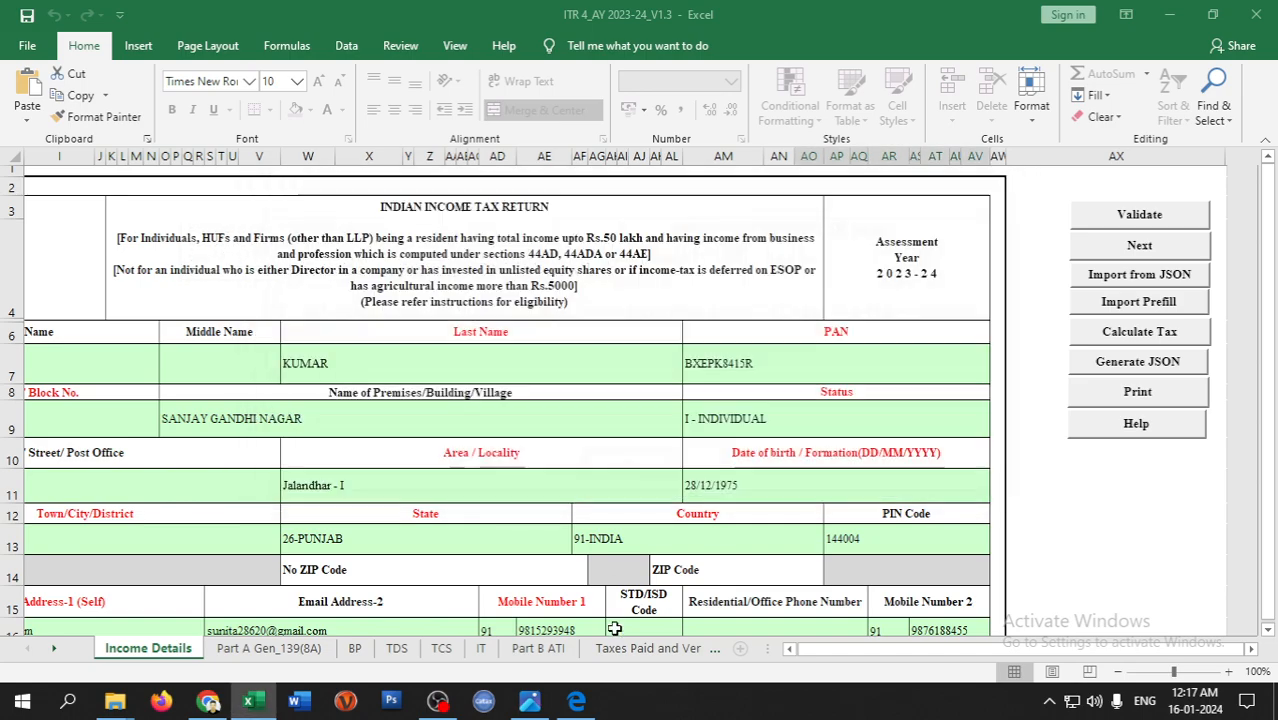
{"action": "left_click", "coordinate": [1275, 702]}
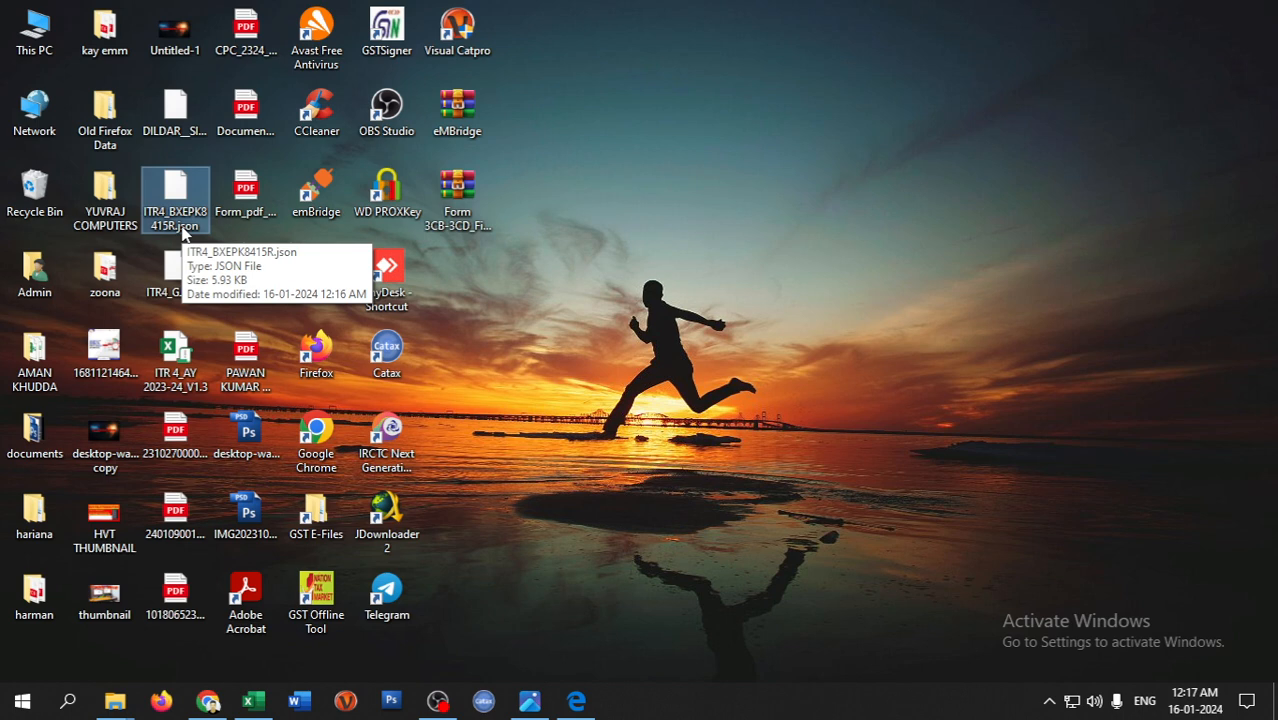
{"action": "left_click", "coordinate": [210, 703]}
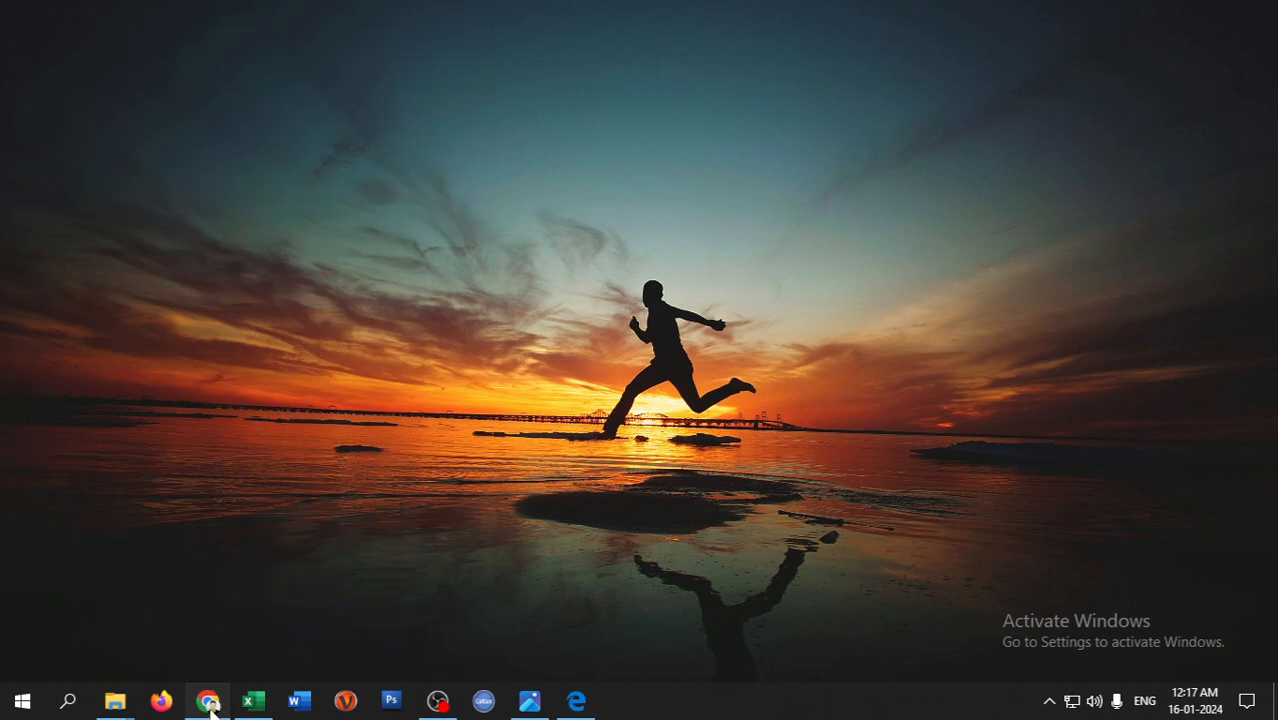
- Start a File Income Tax Return for AY 2023-24 as a 139(8A) updated return, answering No to 44AB audit
{"action": "scroll", "coordinate": [377, 362], "scroll_direction": "up", "scroll_amount": 3}
{"action": "mouse_move", "coordinate": [228, 182]}
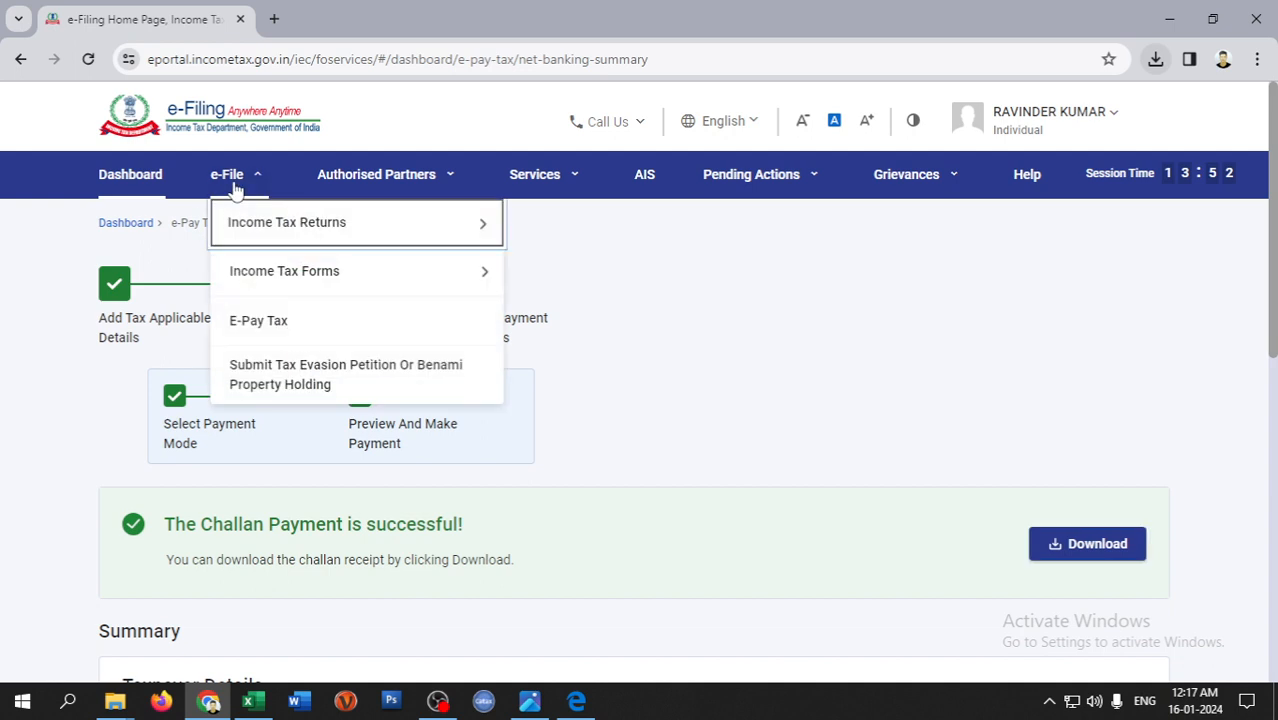
{"action": "mouse_move", "coordinate": [243, 232]}
{"action": "left_click", "coordinate": [548, 223]}
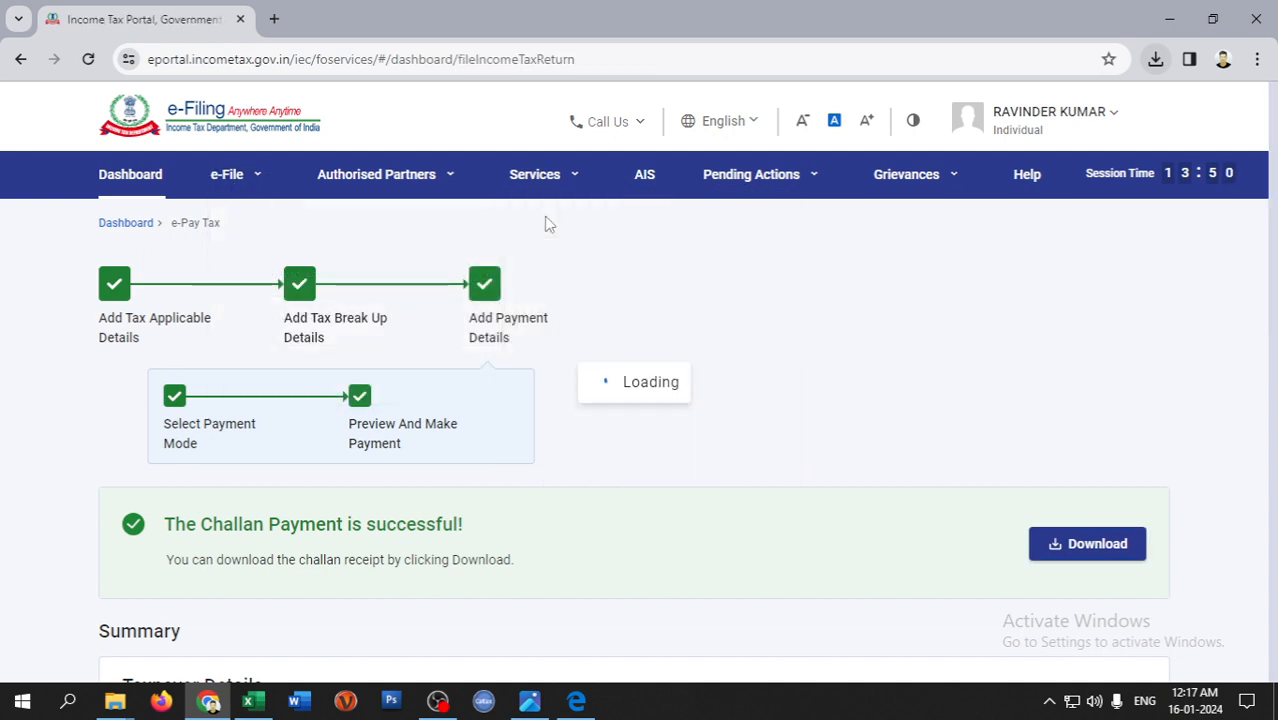
{"action": "left_click", "coordinate": [410, 398]}
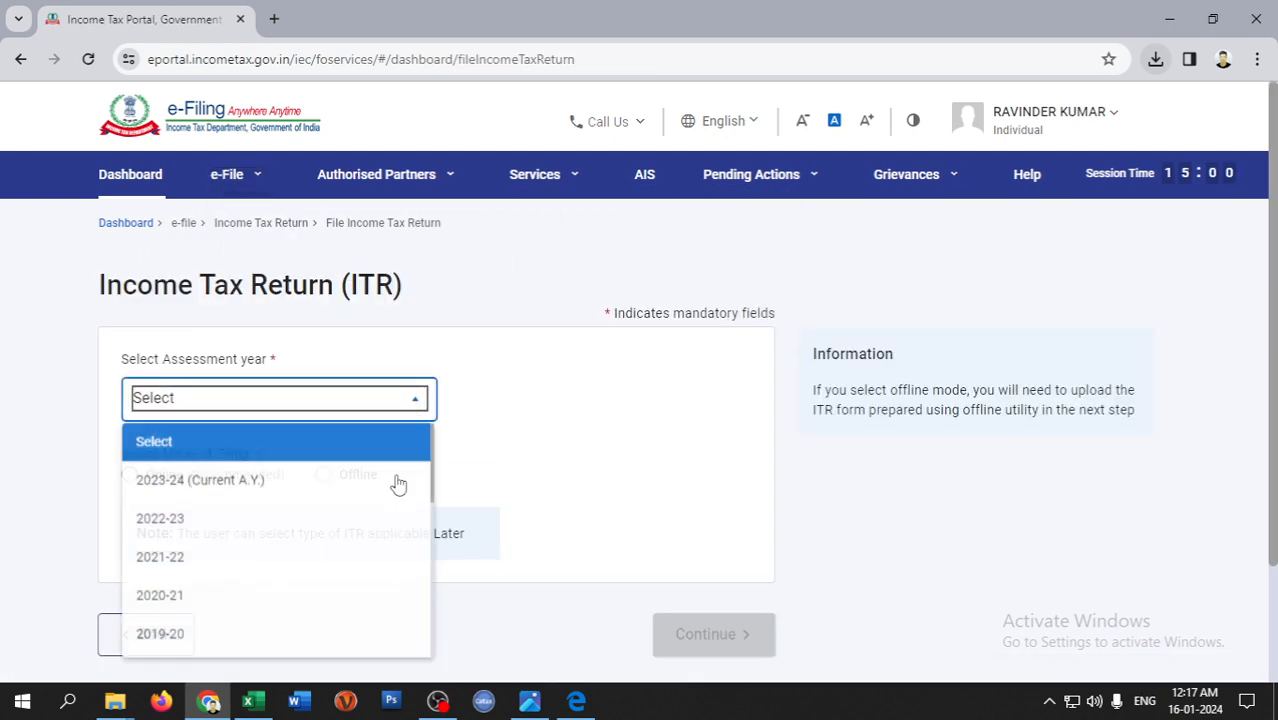
{"action": "left_click", "coordinate": [257, 485]}
{"action": "scroll", "coordinate": [322, 431], "scroll_direction": "down", "scroll_amount": 1}
{"action": "left_click", "coordinate": [338, 364]}
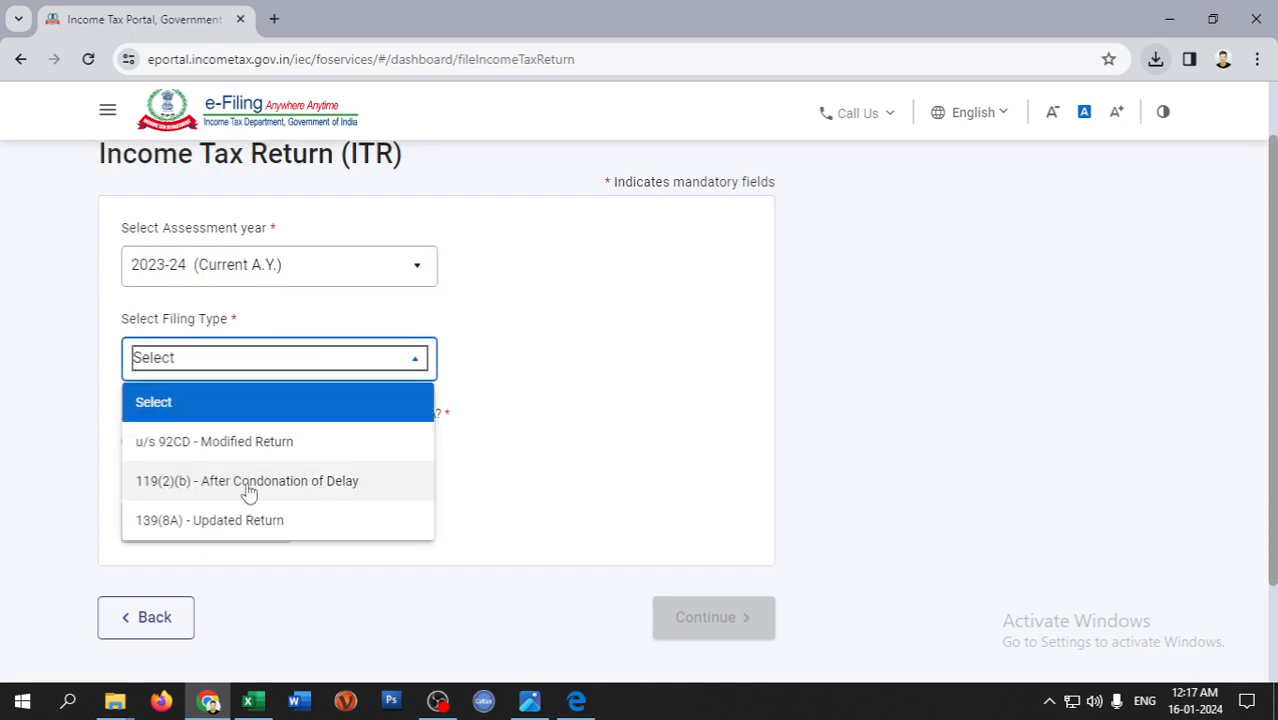
{"action": "left_click", "coordinate": [280, 522]}
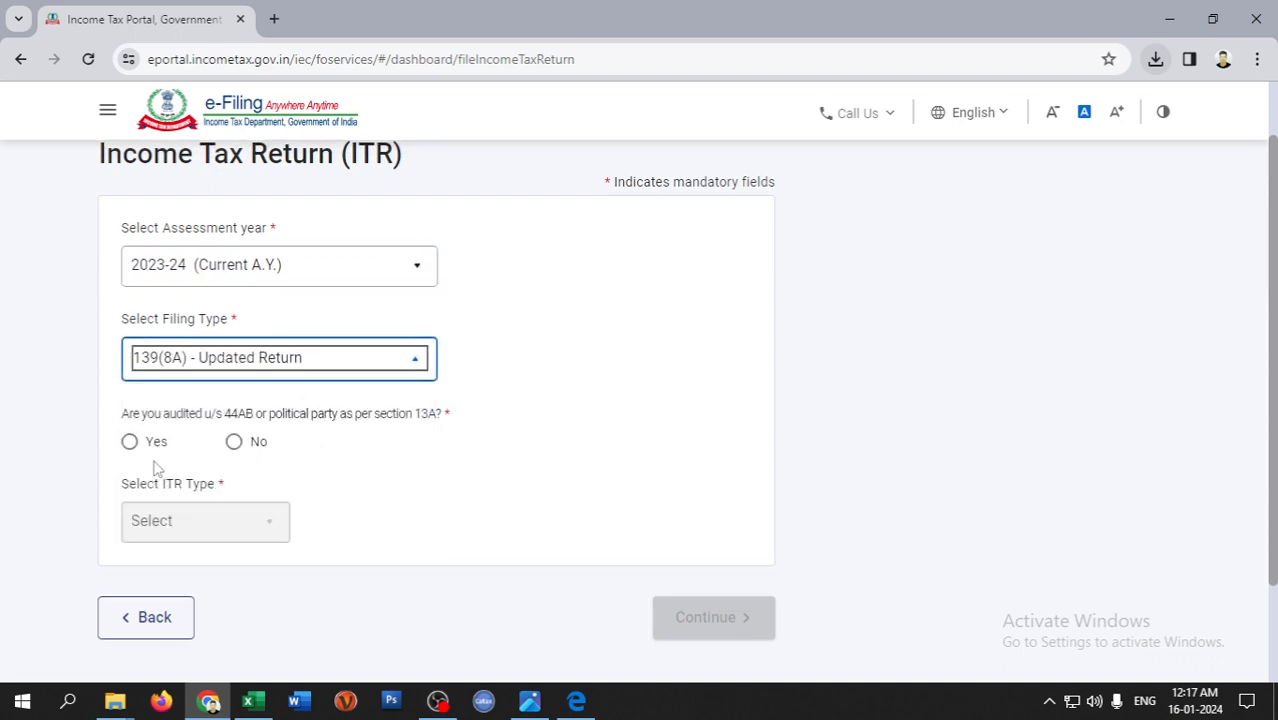
{"action": "left_click", "coordinate": [240, 444]}
- Choose ITR-4 as the form, continue, and accept the updated return conditions
{"action": "left_click", "coordinate": [267, 518]}
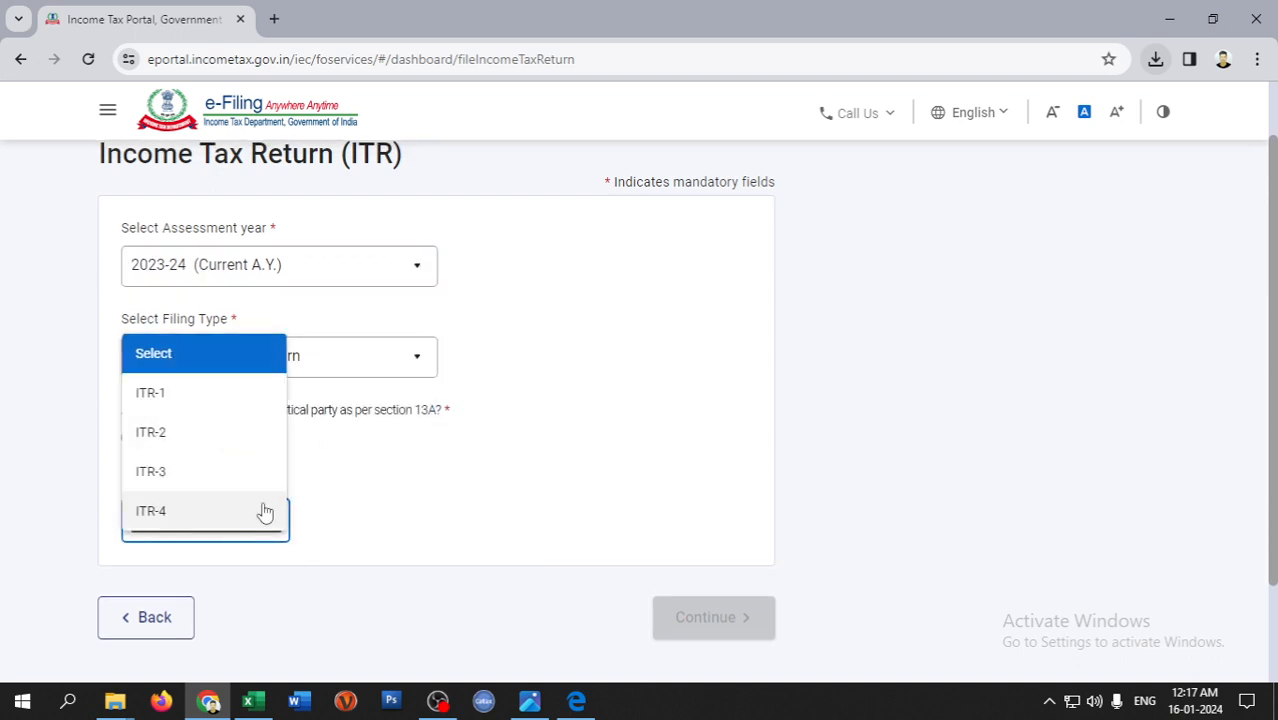
{"action": "left_click", "coordinate": [200, 511]}
{"action": "scroll", "coordinate": [428, 496], "scroll_direction": "down", "scroll_amount": 1}
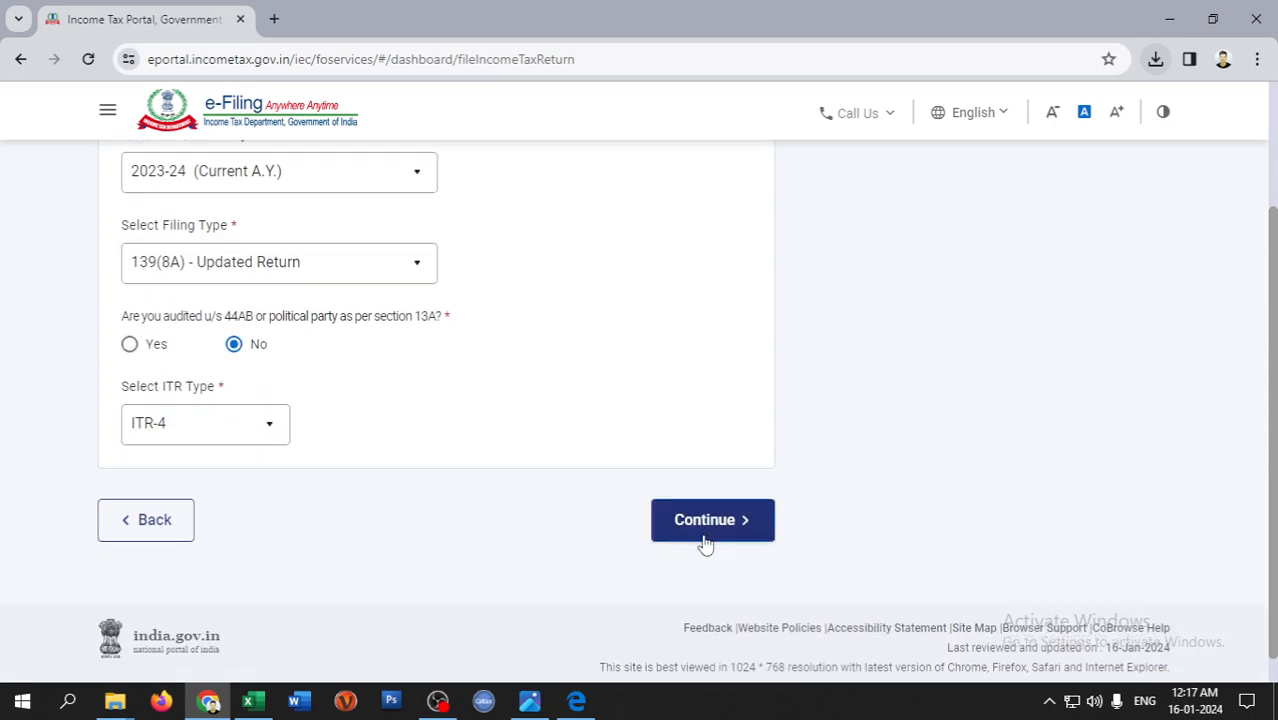
{"action": "left_click", "coordinate": [705, 530]}
{"action": "left_click", "coordinate": [830, 588]}
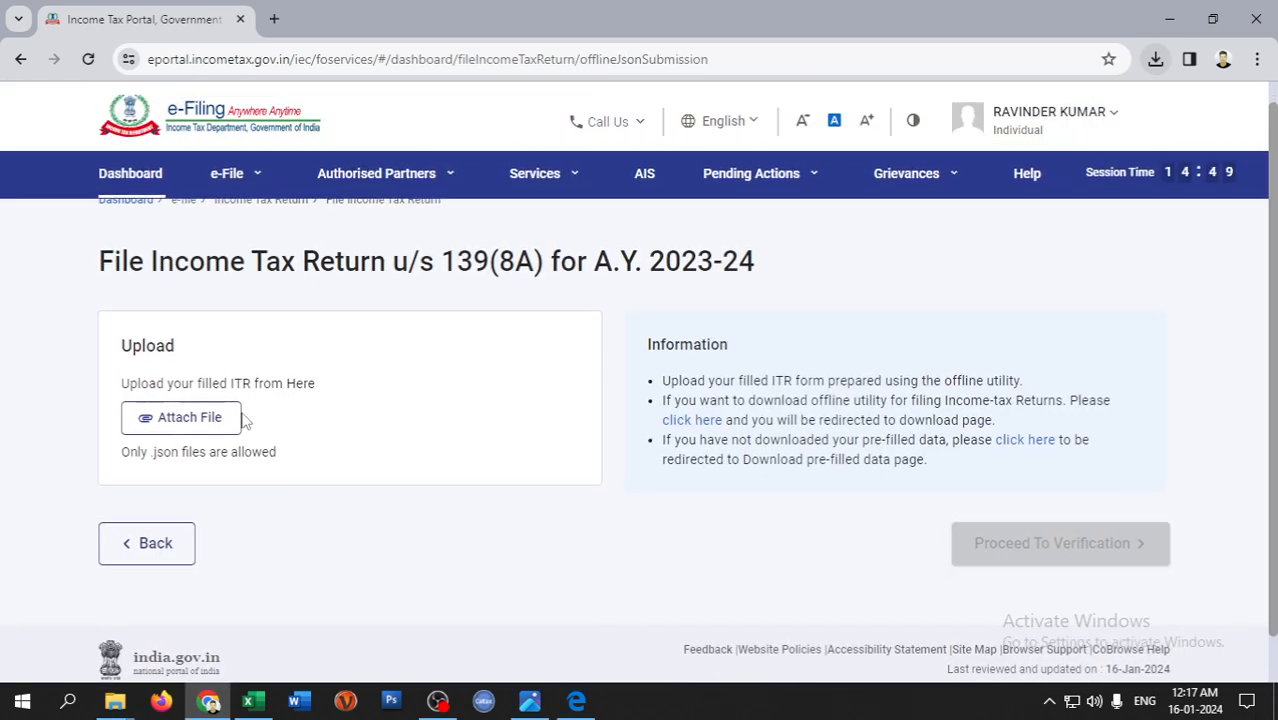
- Attach the ITR-4 JSON from the Desktop; validation reports one Part B ATI error
{"action": "left_click", "coordinate": [220, 417]}
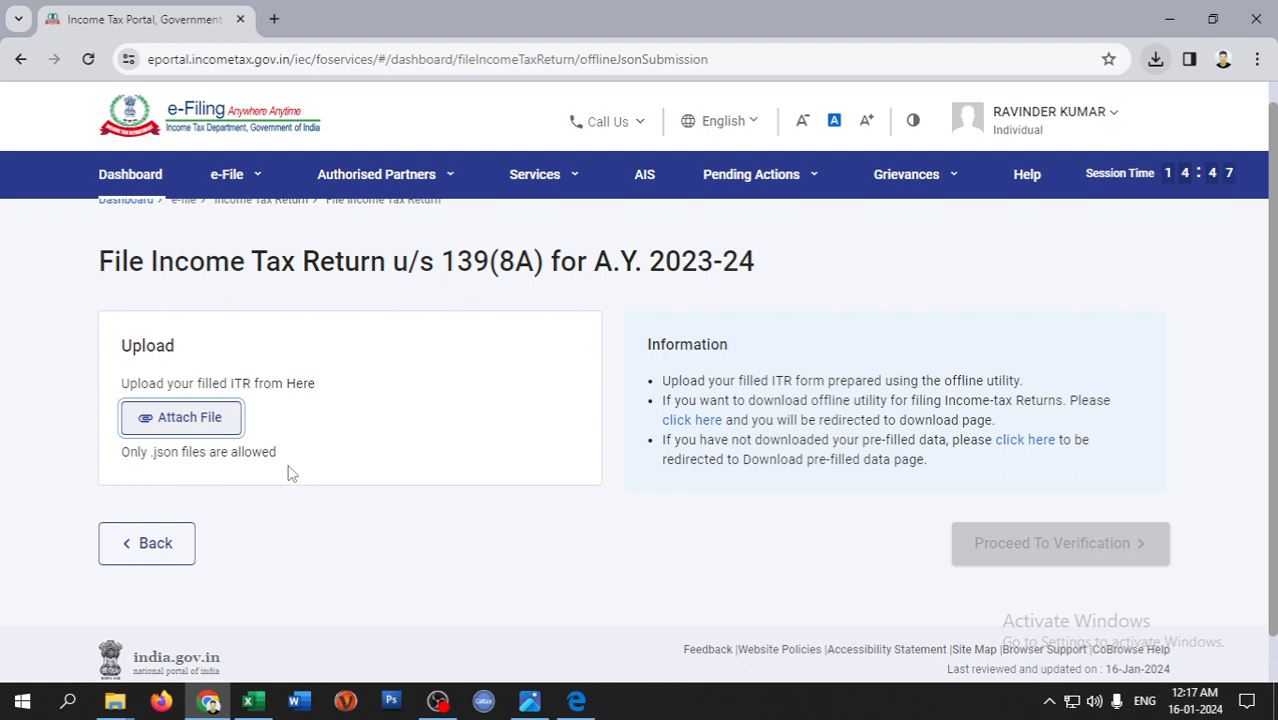
{"action": "left_click", "coordinate": [237, 432]}
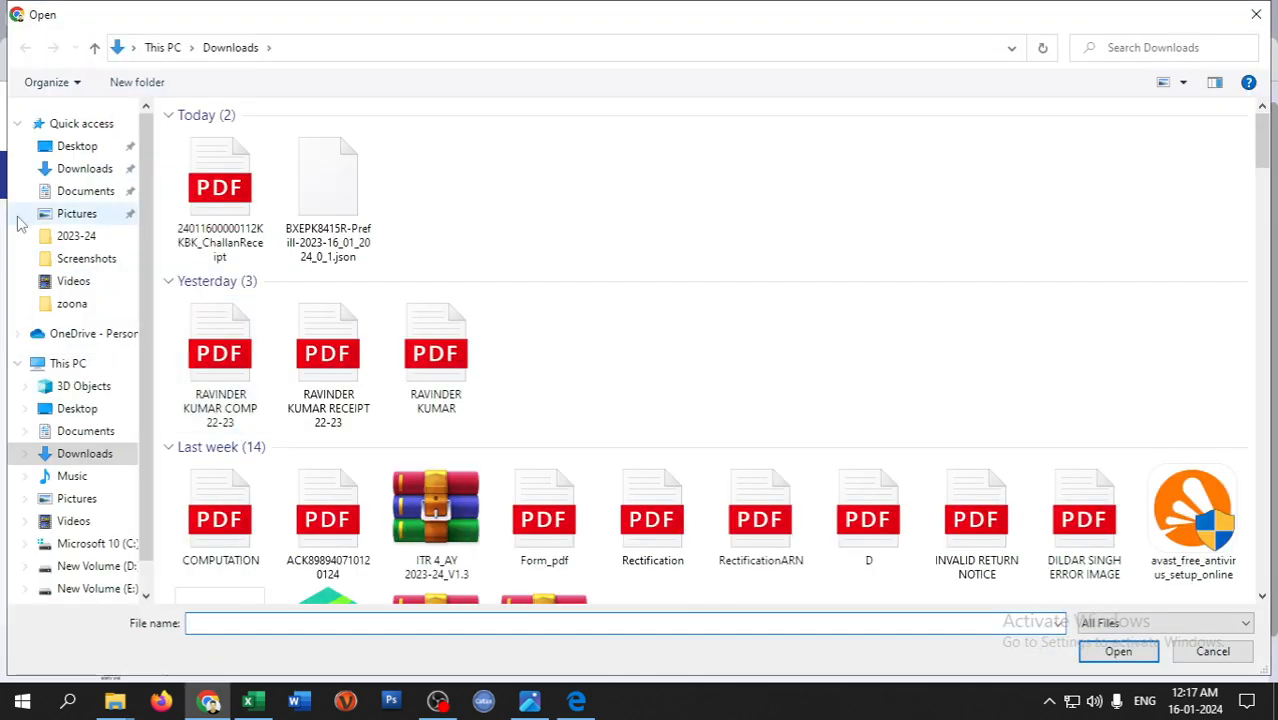
{"action": "left_click", "coordinate": [80, 146]}
{"action": "scroll", "coordinate": [533, 270], "scroll_direction": "down", "scroll_amount": 1}
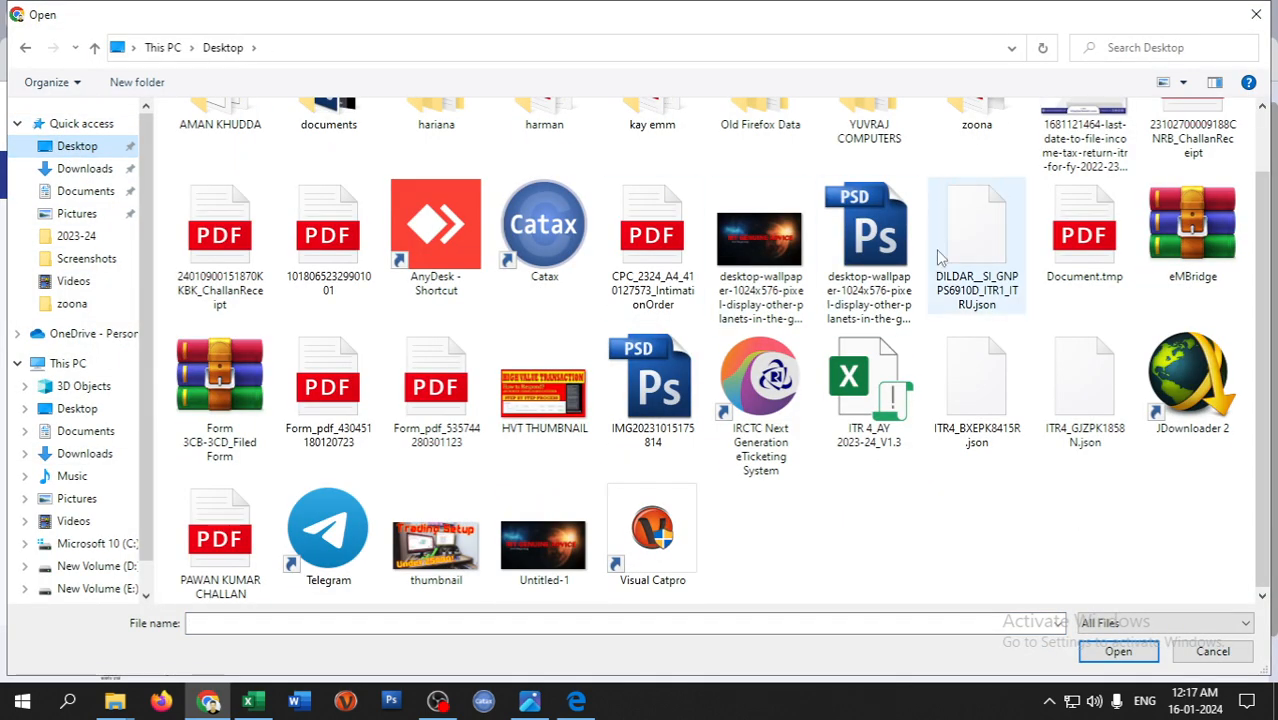
{"action": "double_click", "coordinate": [986, 432]}
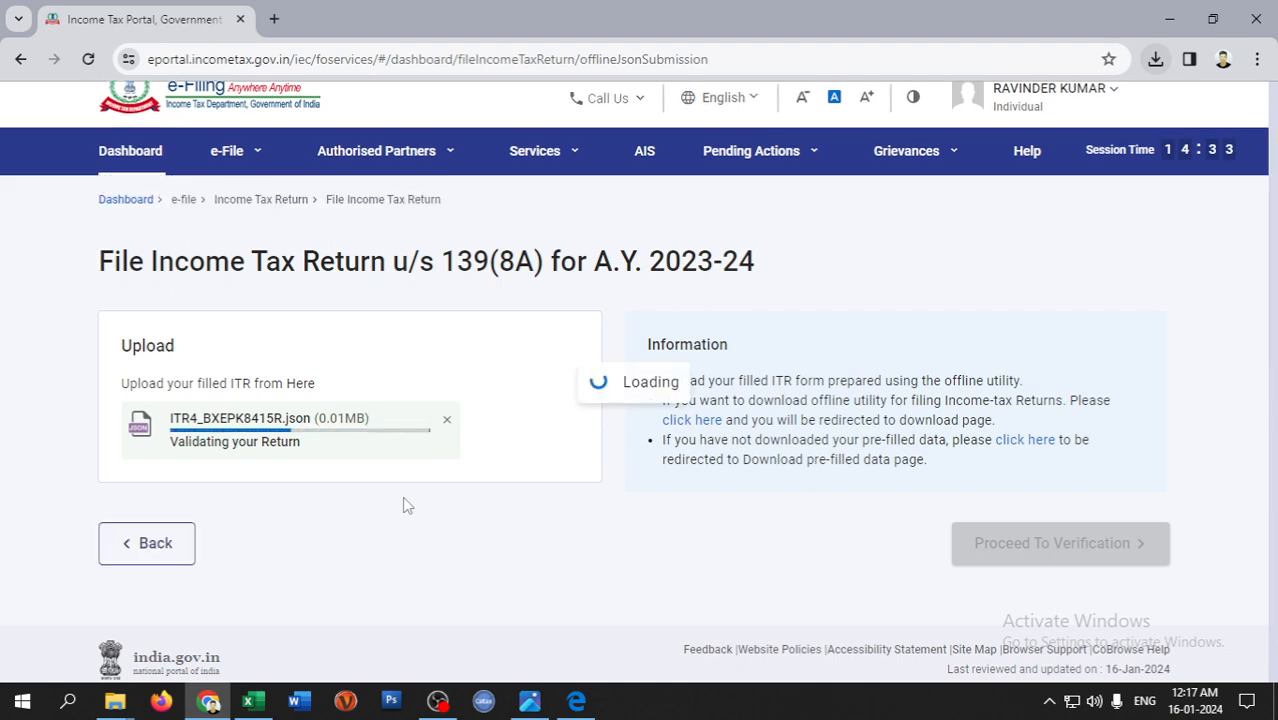
{"action": "scroll", "coordinate": [435, 471], "scroll_direction": "down", "scroll_amount": 2}
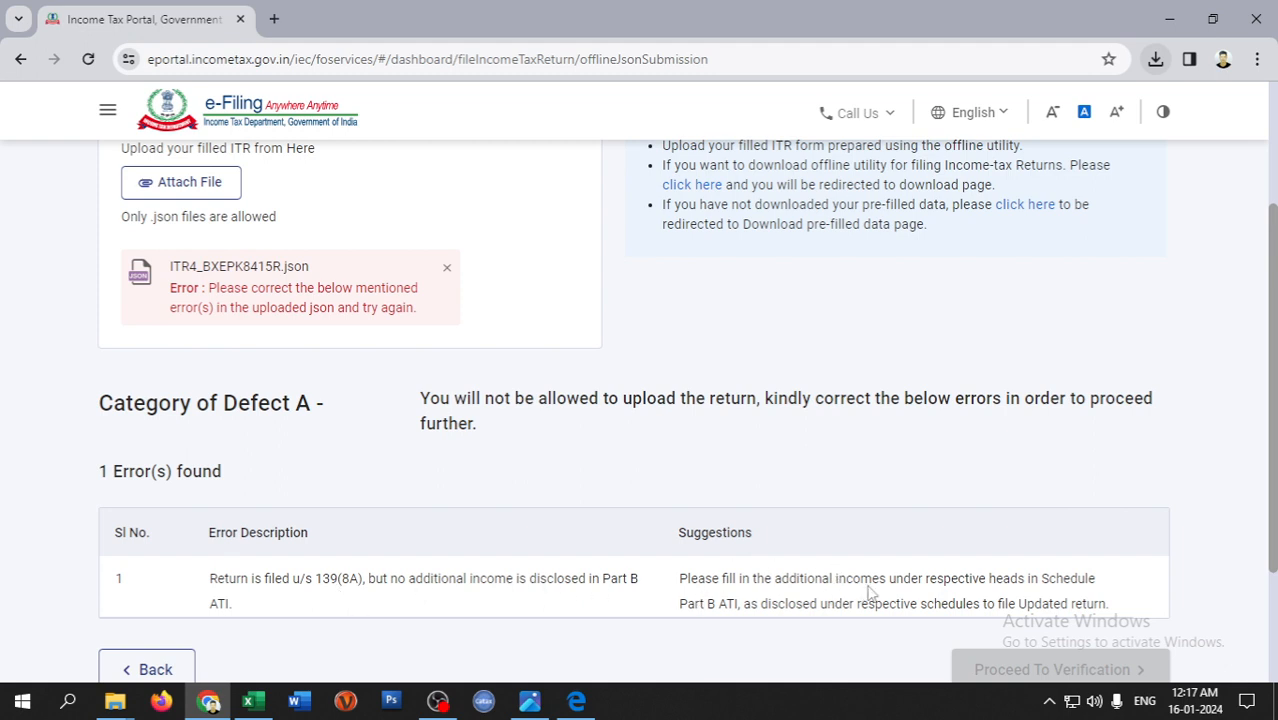
- Enter 990 as Income from Other Sources in Part B ATI and validate the sheet
{"action": "left_click", "coordinate": [438, 701]}
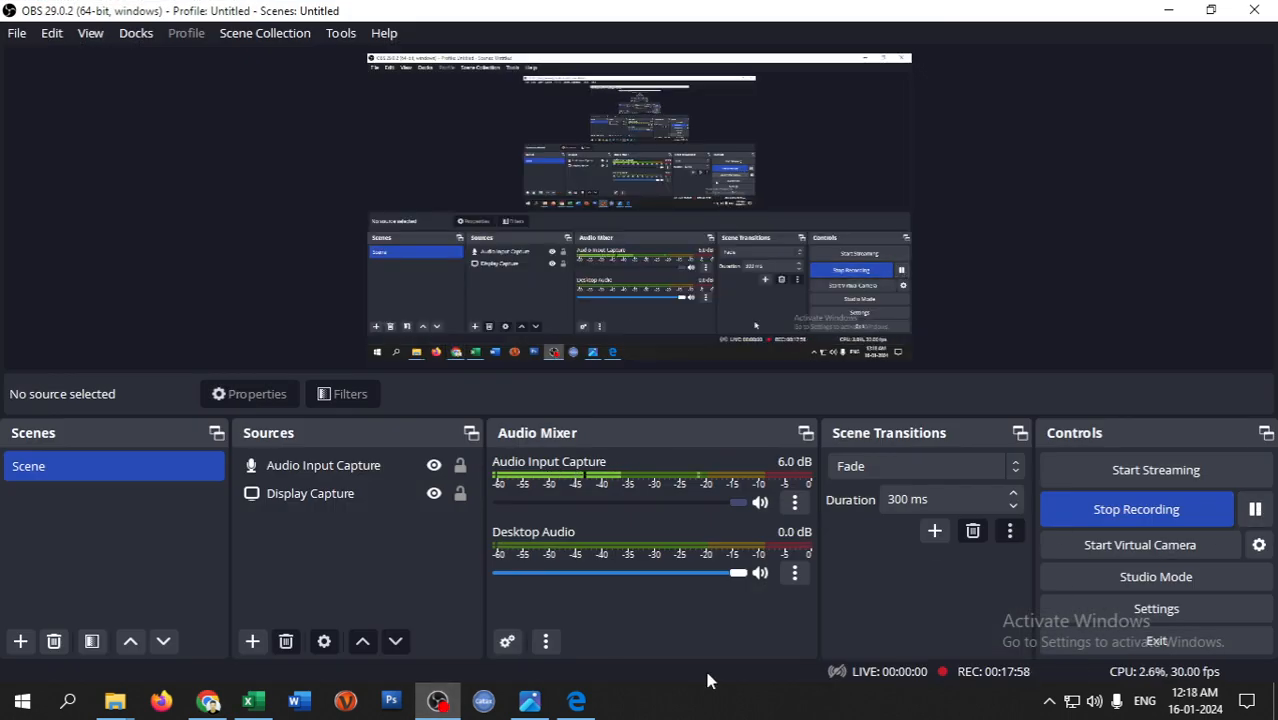
{"action": "left_click", "coordinate": [253, 701]}
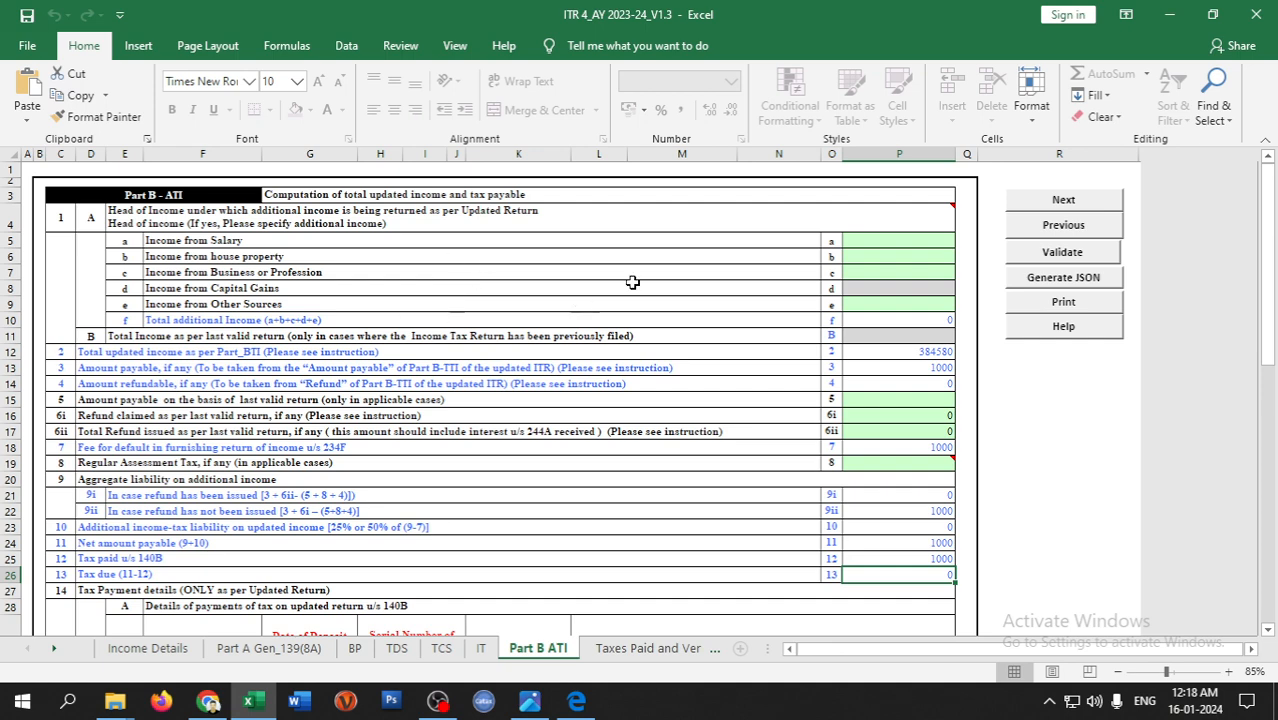
{"action": "left_click", "coordinate": [150, 649]}
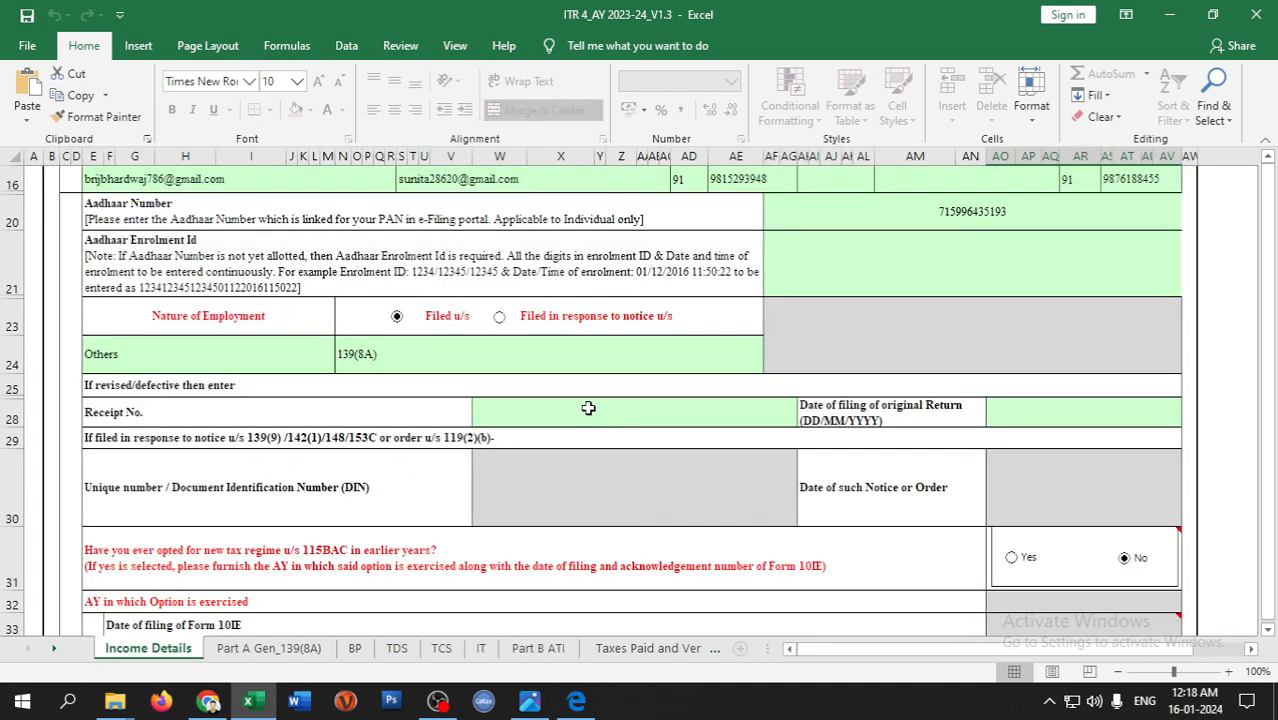
{"action": "scroll", "coordinate": [852, 526], "scroll_direction": "down", "scroll_amount": 15}
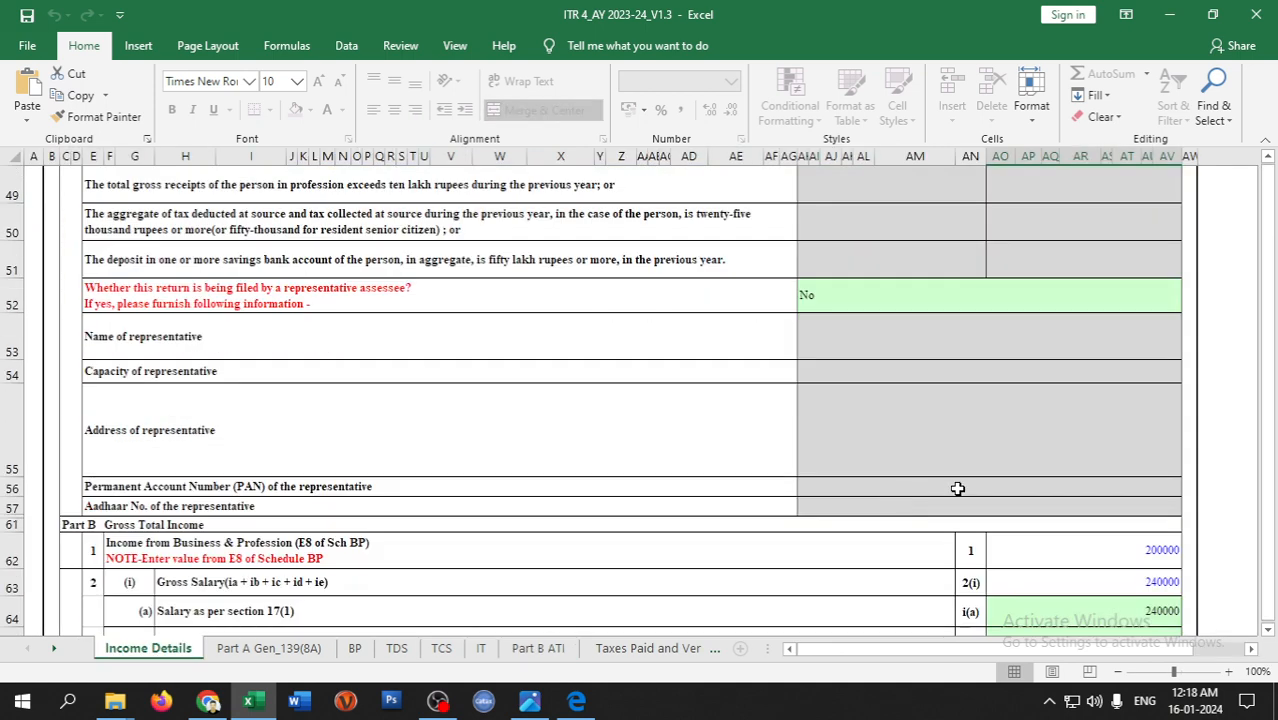
{"action": "scroll", "coordinate": [1010, 498], "scroll_direction": "down", "scroll_amount": 10}
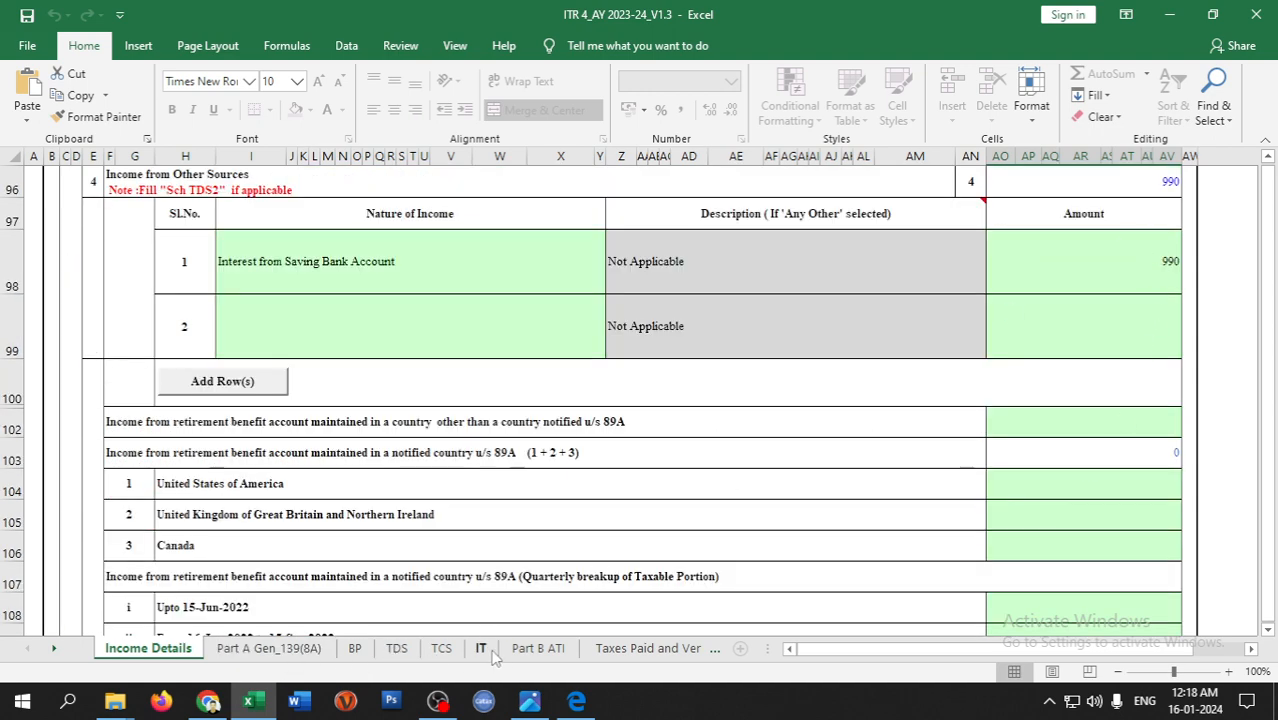
{"action": "left_click", "coordinate": [538, 648]}
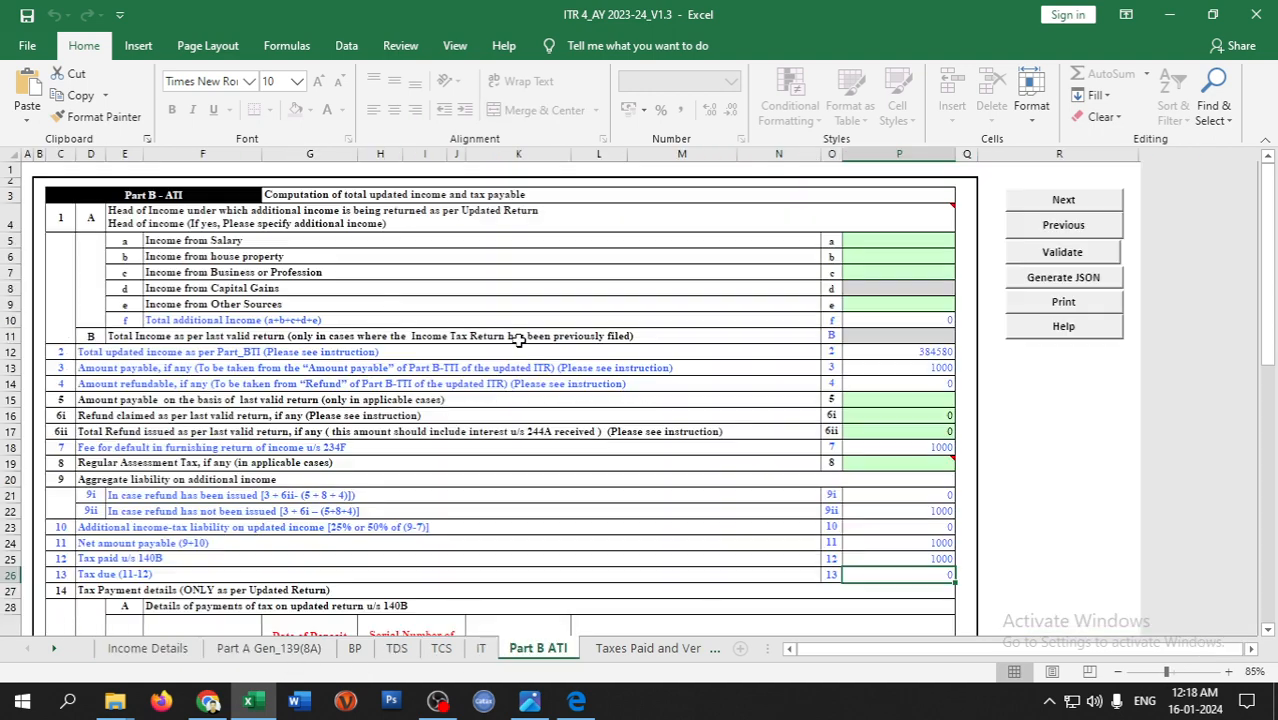
{"action": "left_click", "coordinate": [858, 306]}
{"action": "type", "text": "990"}
{"action": "key", "text": "Return"}
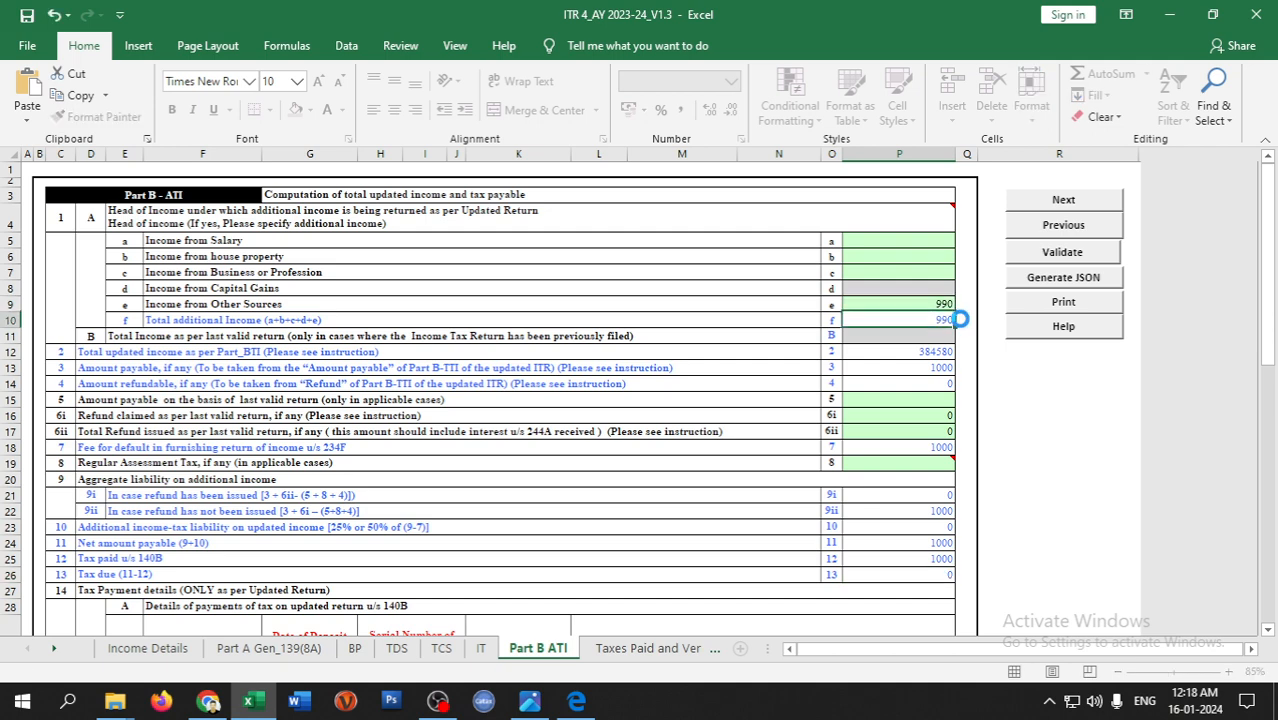
{"action": "left_click", "coordinate": [1063, 253]}
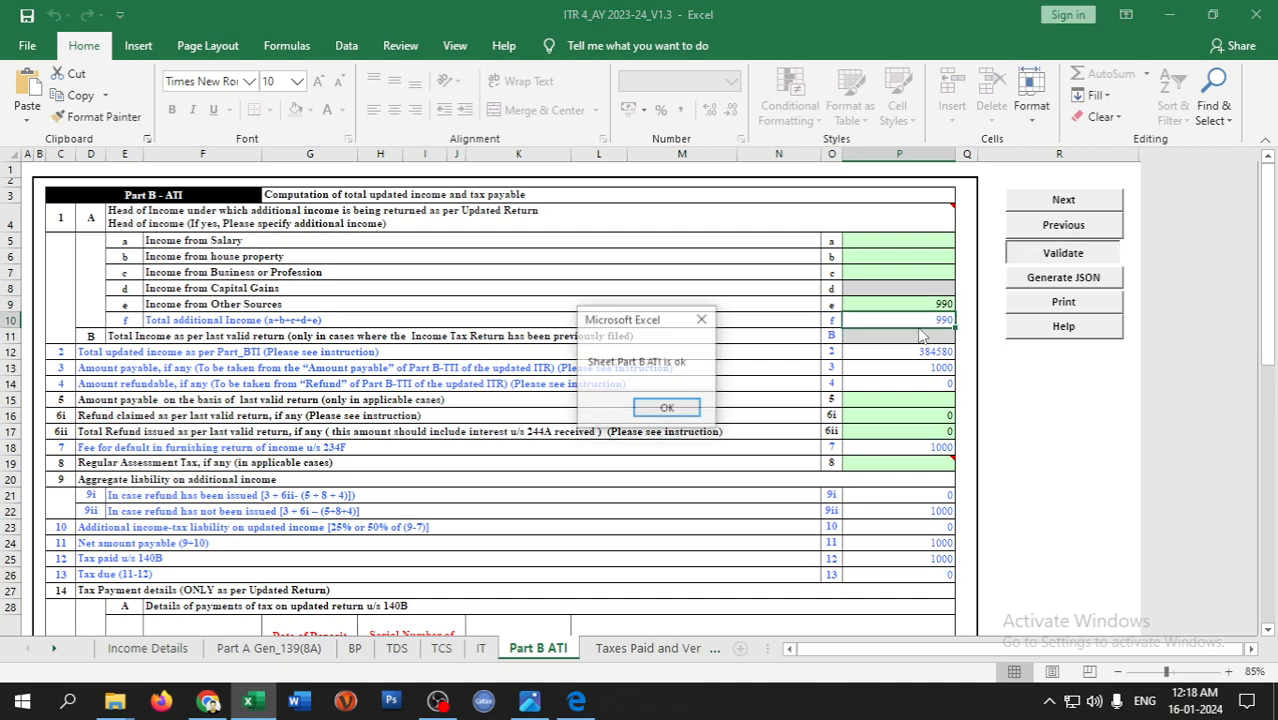
{"action": "left_click", "coordinate": [747, 409]}
- Run Calculate Tax from the Income Details sheet
{"action": "left_click", "coordinate": [98, 650]}
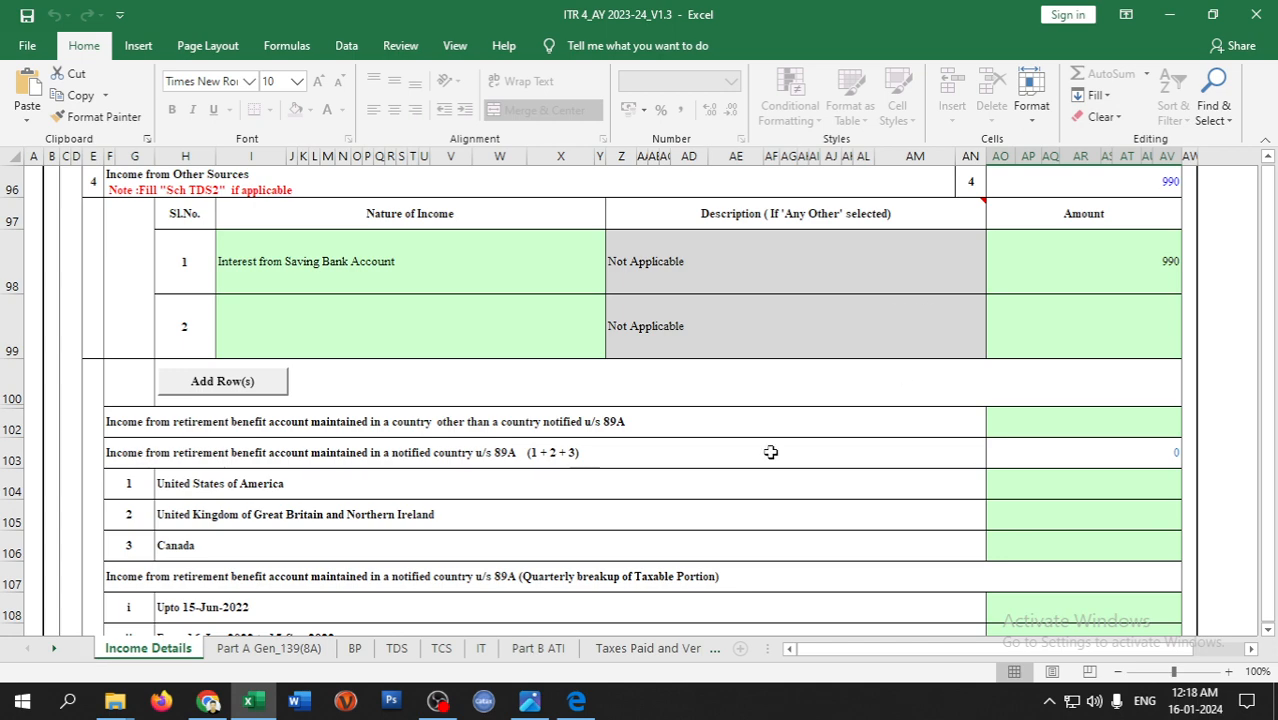
{"action": "scroll", "coordinate": [452, 502], "scroll_direction": "up", "scroll_amount": 14}
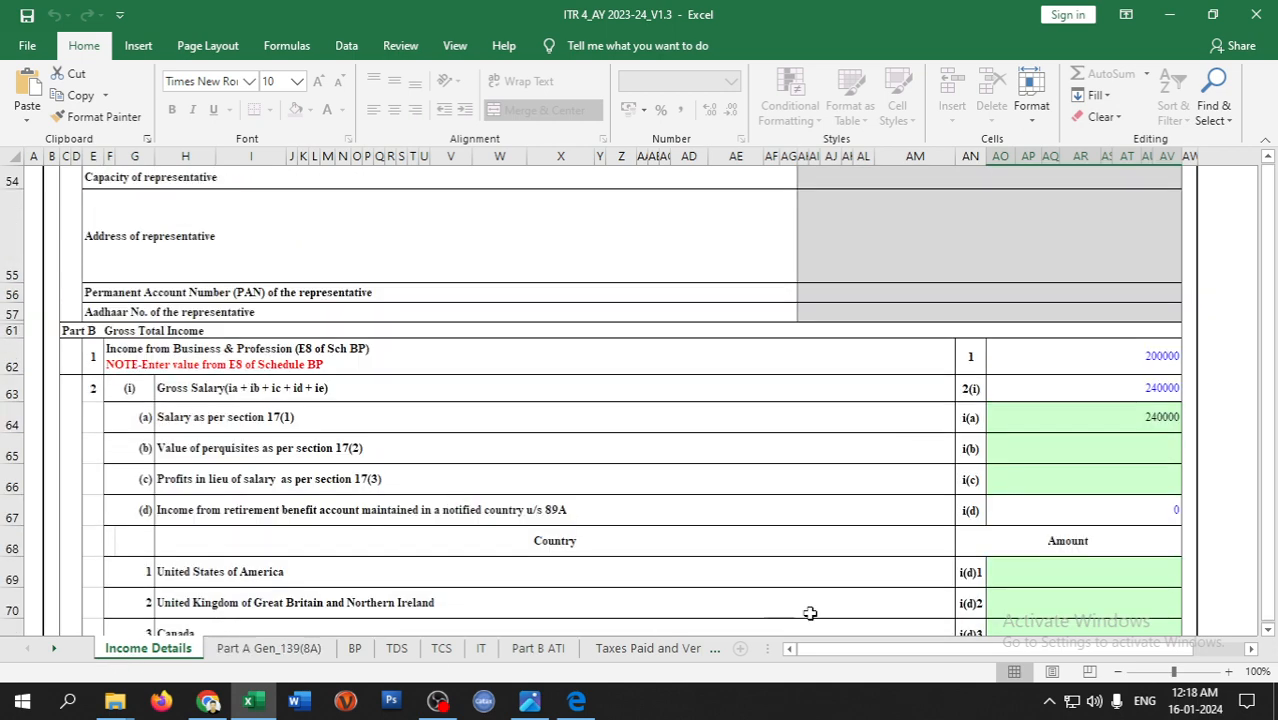
{"action": "scroll", "coordinate": [846, 586], "scroll_direction": "up", "scroll_amount": 3}
{"action": "left_click_drag", "start_coordinate": [1268, 520], "coordinate": [1266, 480]}
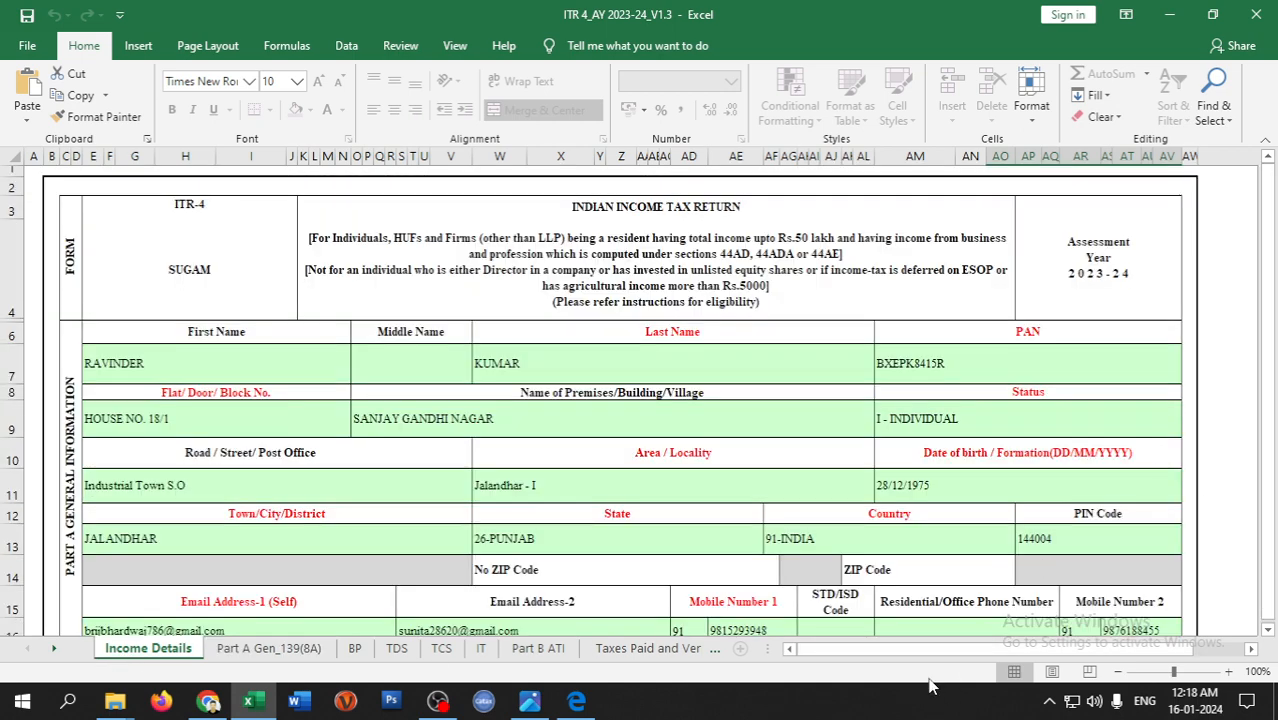
{"action": "left_click_drag", "start_coordinate": [932, 650], "coordinate": [1004, 648]}
{"action": "left_click", "coordinate": [1127, 336]}
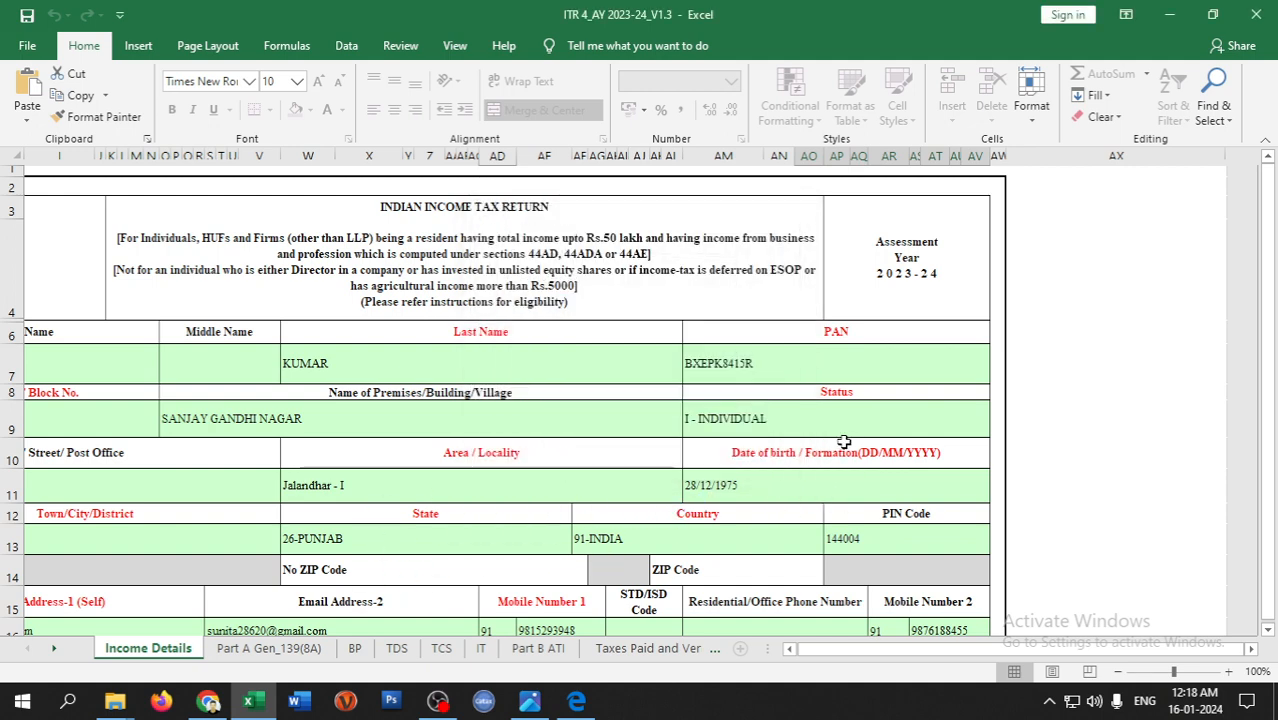
- Generate the ITR-4 JSON and acknowledge it was saved to the Desktop
{"action": "left_click", "coordinate": [1122, 365]}
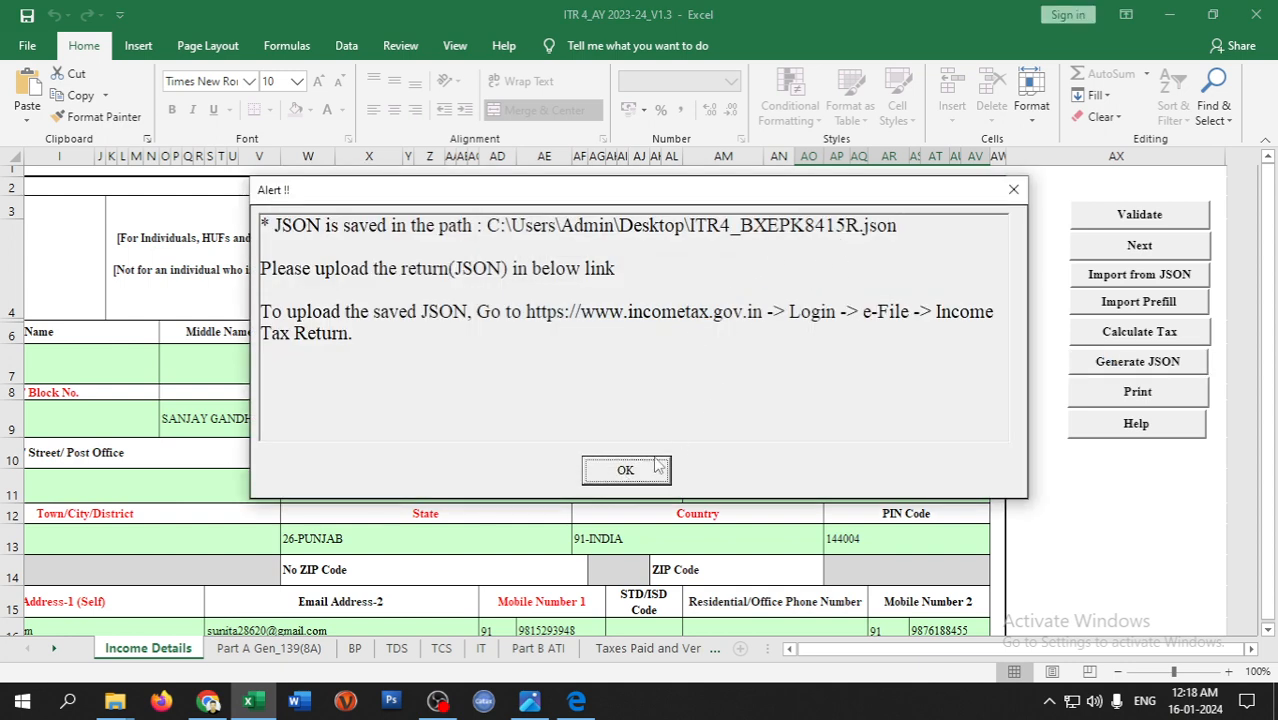
{"action": "left_click", "coordinate": [657, 465]}
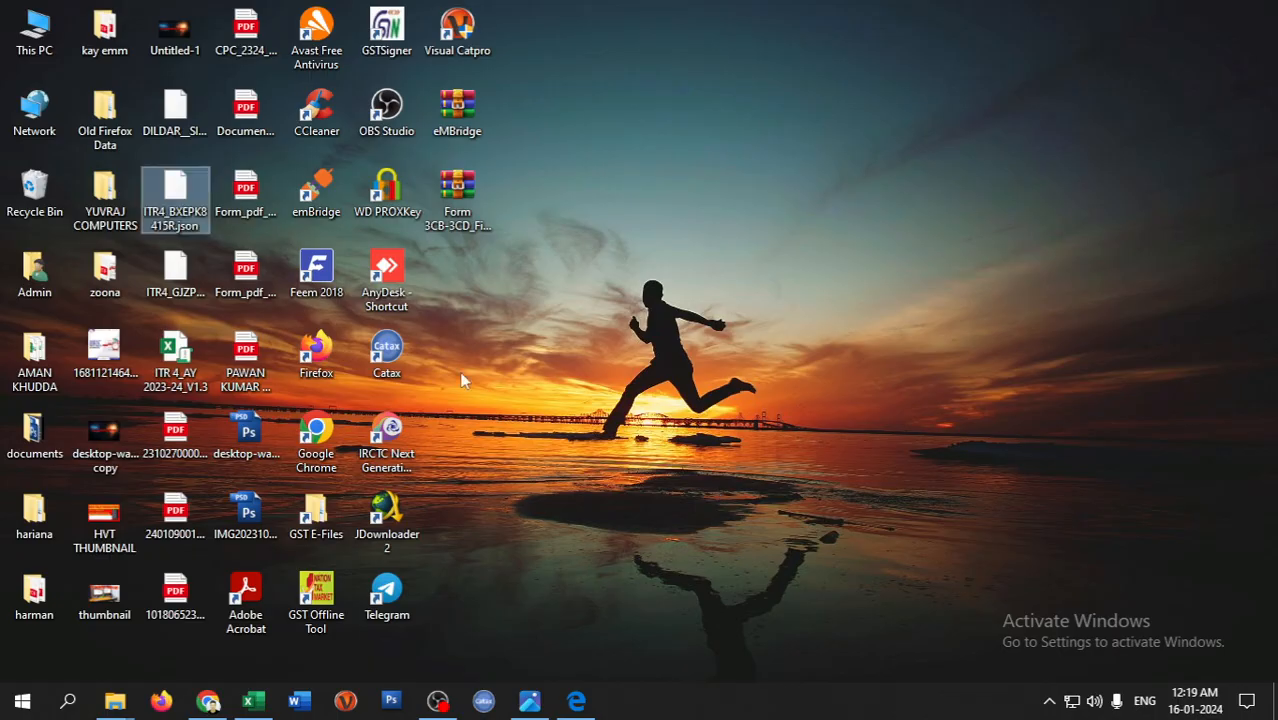
- Select each ITR4_*.json file on the desktop and delete it, leaving none
{"action": "left_click", "coordinate": [188, 220]}
{"action": "left_click", "coordinate": [190, 224]}
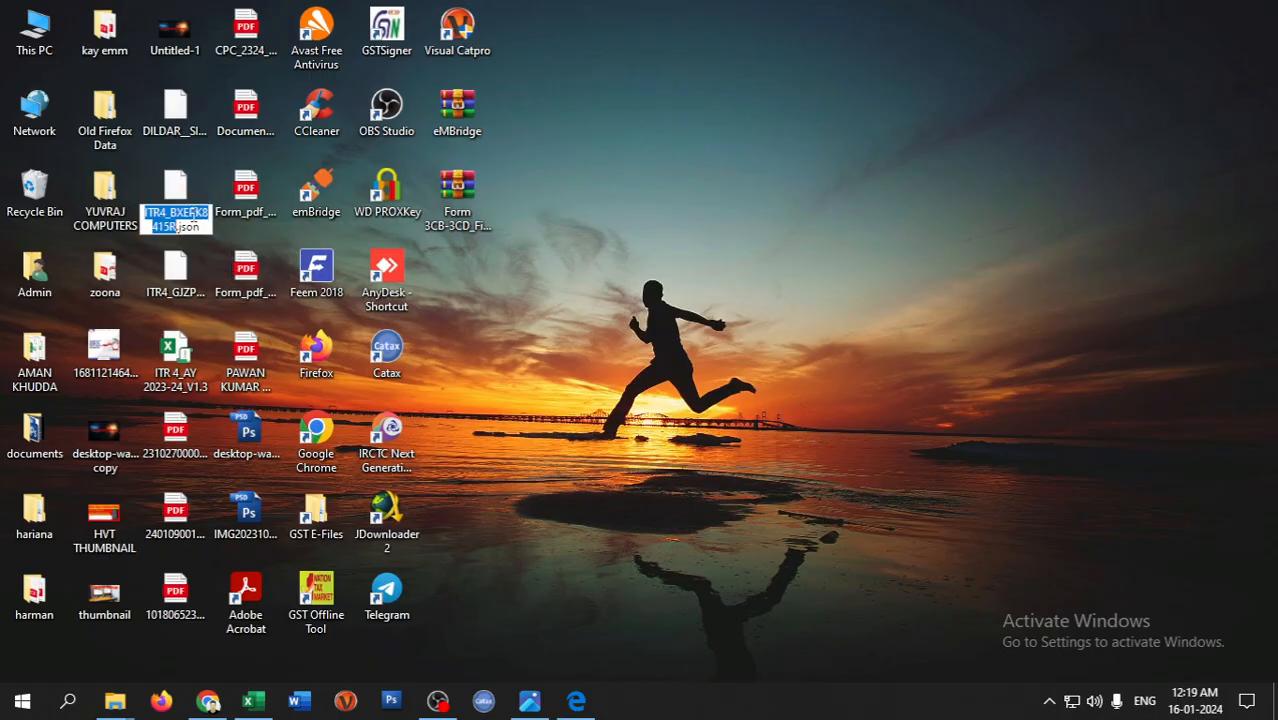
{"action": "left_click", "coordinate": [283, 271]}
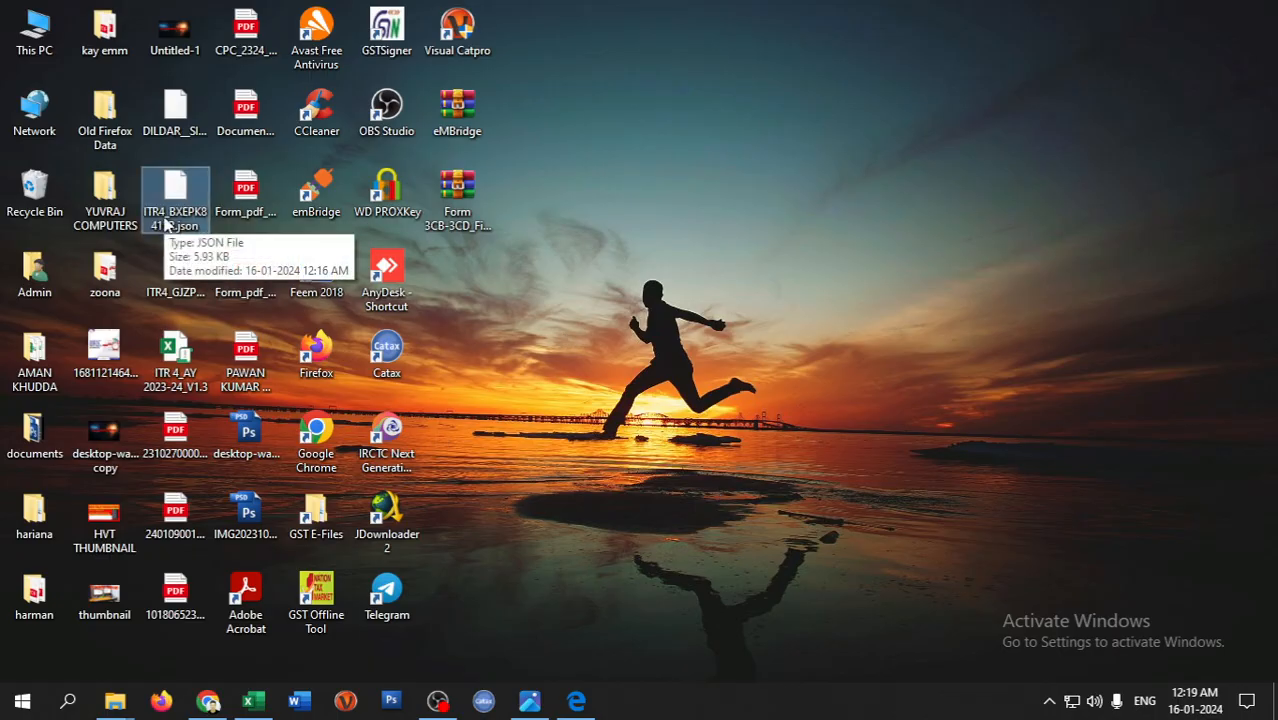
{"action": "left_click", "coordinate": [575, 342]}
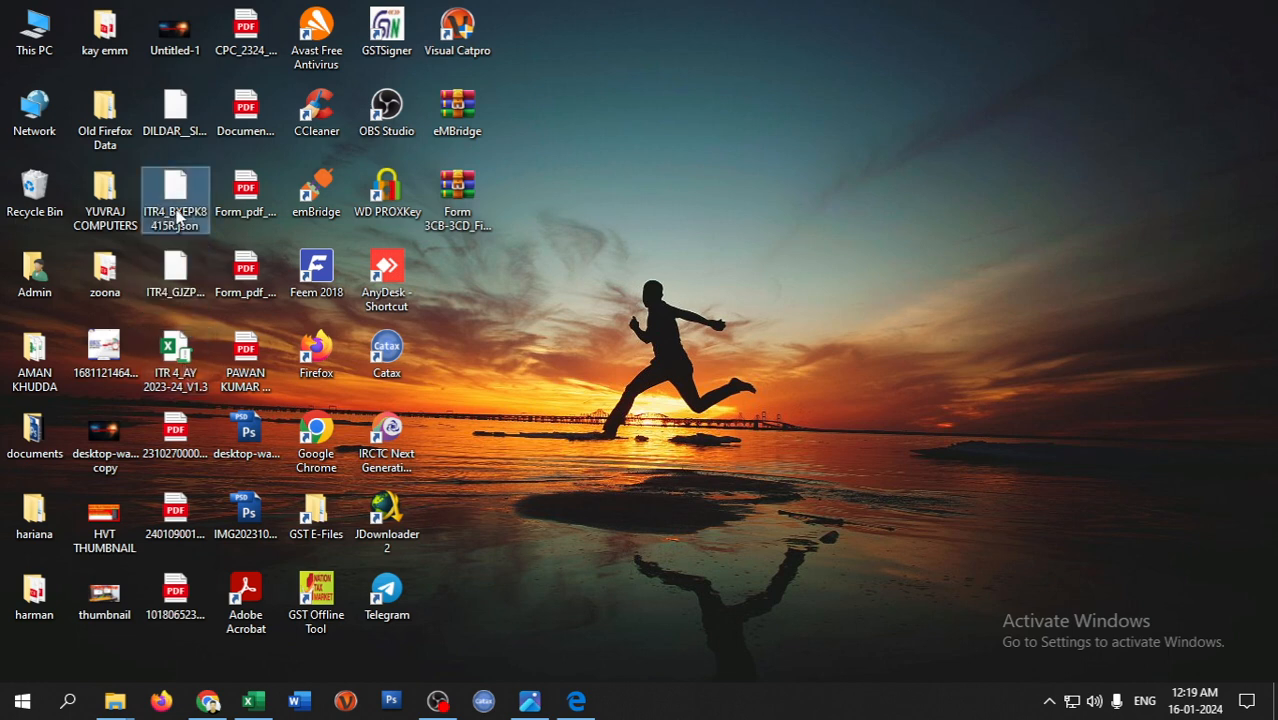
{"action": "key", "text": "Delete"}
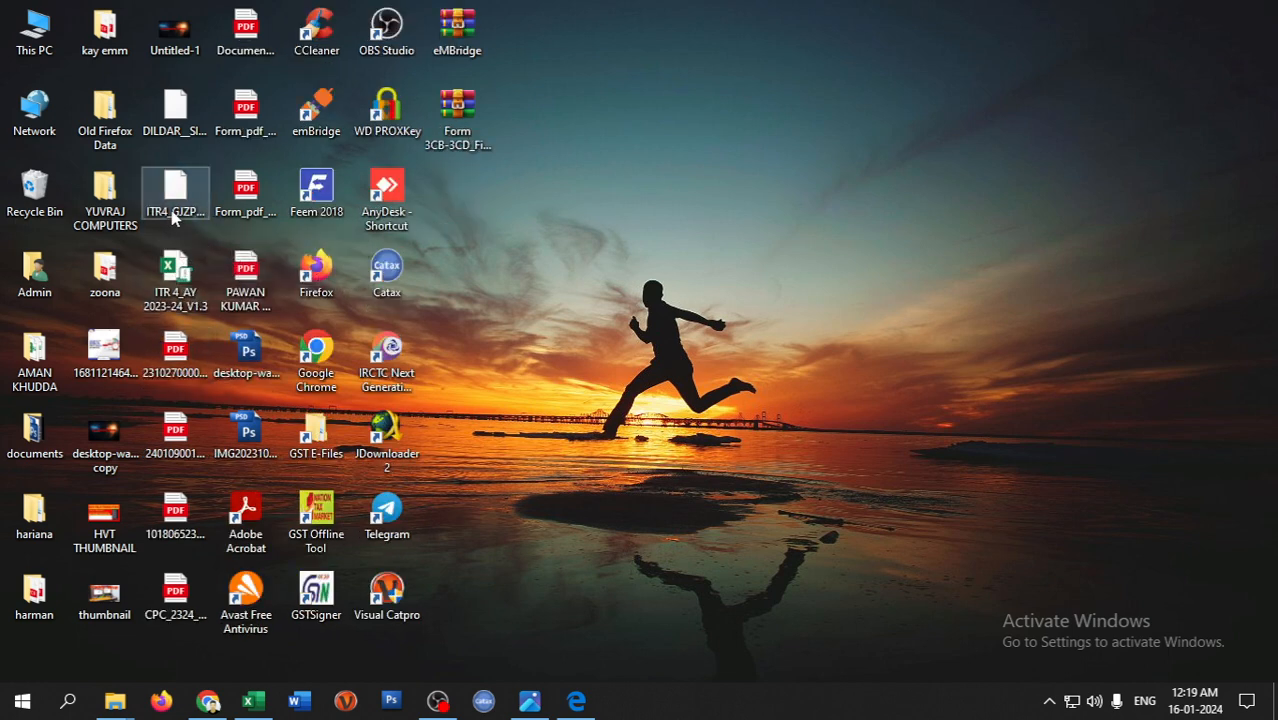
{"action": "left_click", "coordinate": [174, 205]}
{"action": "key", "text": "Delete"}
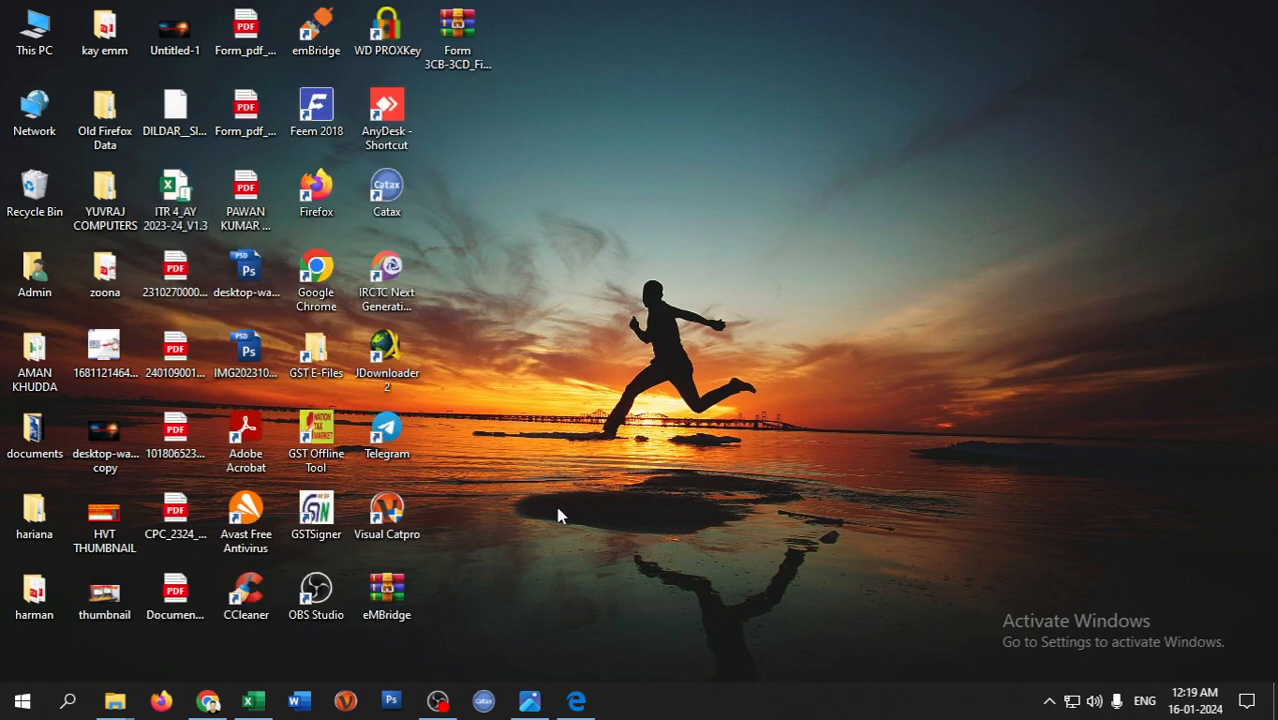
- Recalculate tax after the reminder and regenerate the ITR-4 JSON, then view the new desktop file
{"action": "left_click", "coordinate": [253, 701]}
{"action": "left_click", "coordinate": [1125, 365]}
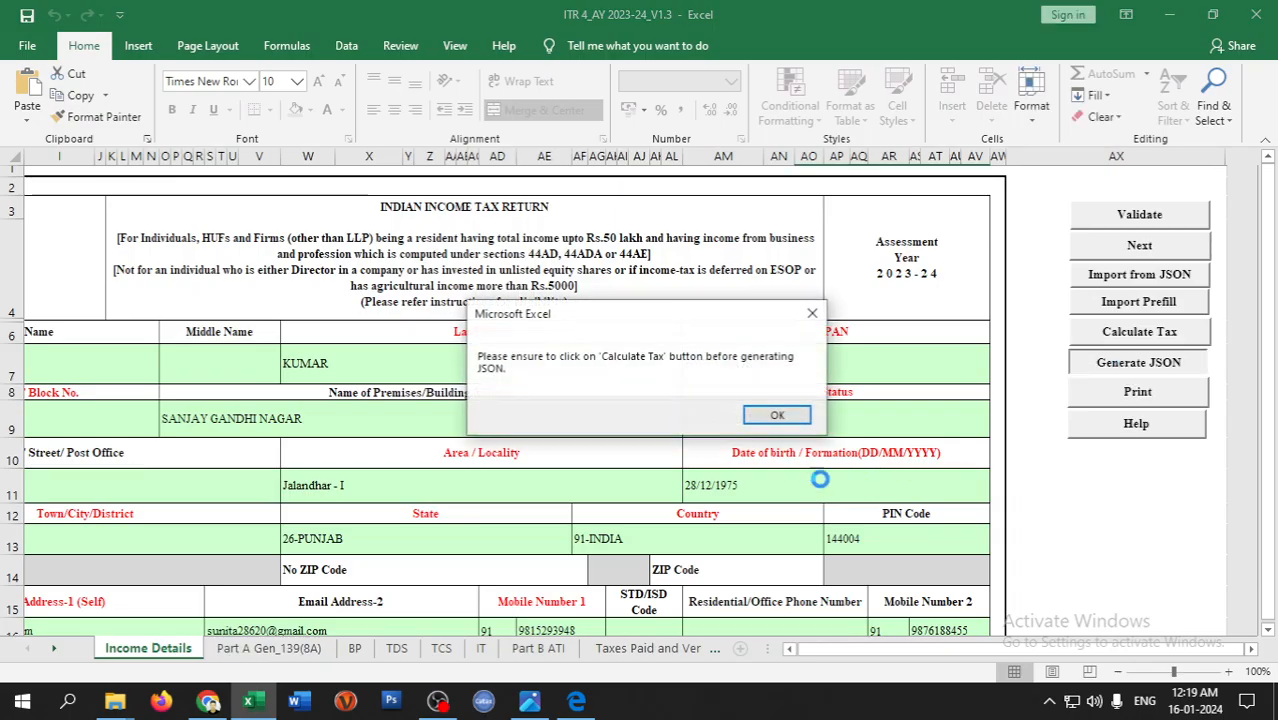
{"action": "left_click", "coordinate": [776, 415]}
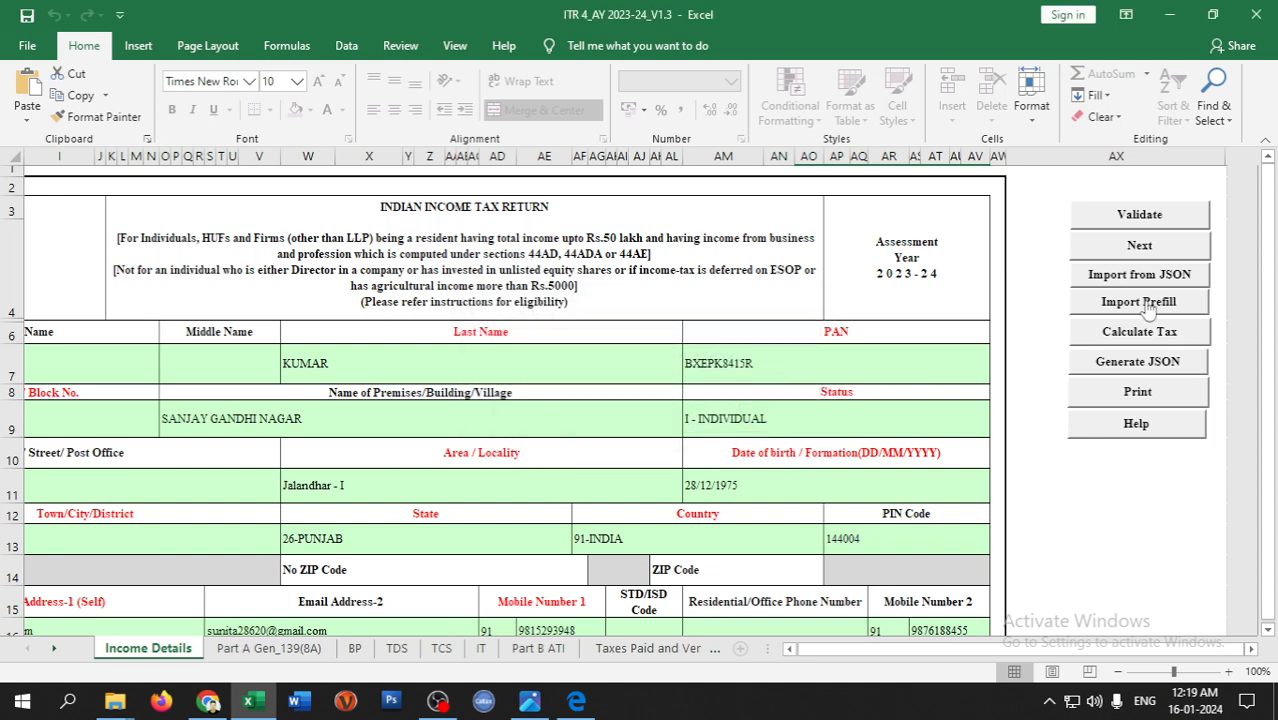
{"action": "left_click", "coordinate": [1139, 331]}
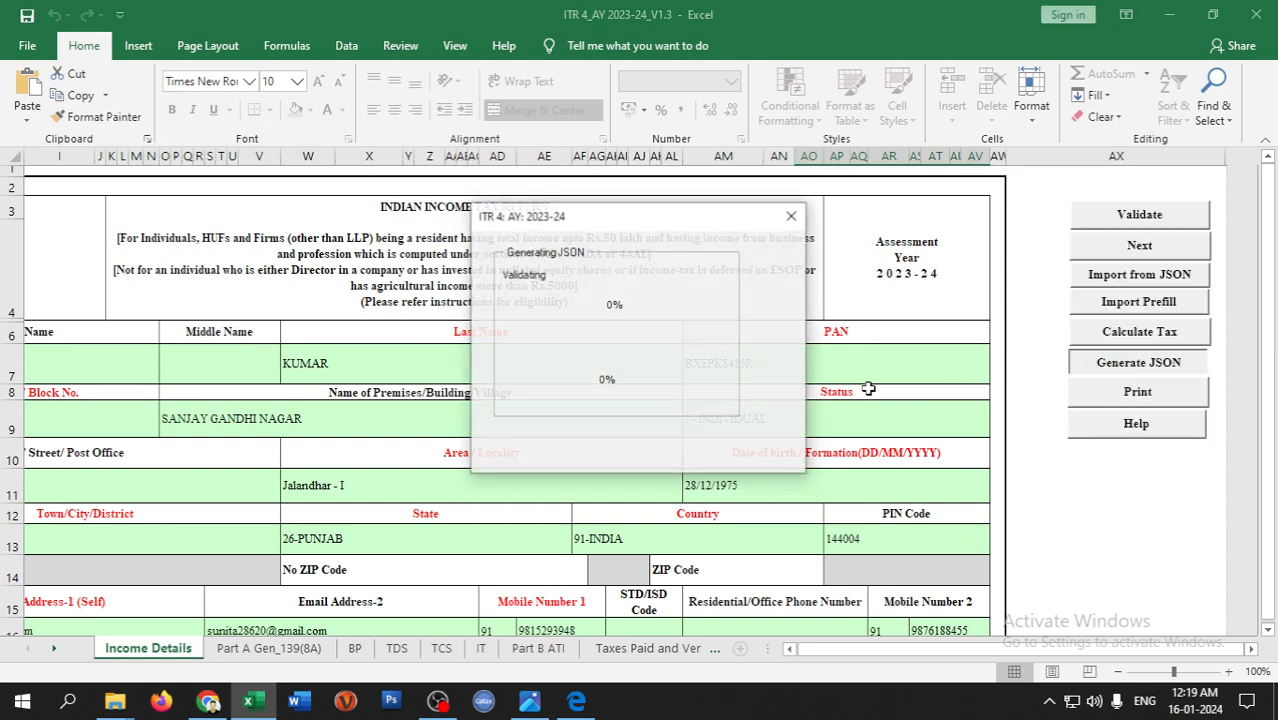
{"action": "left_click", "coordinate": [1118, 367]}
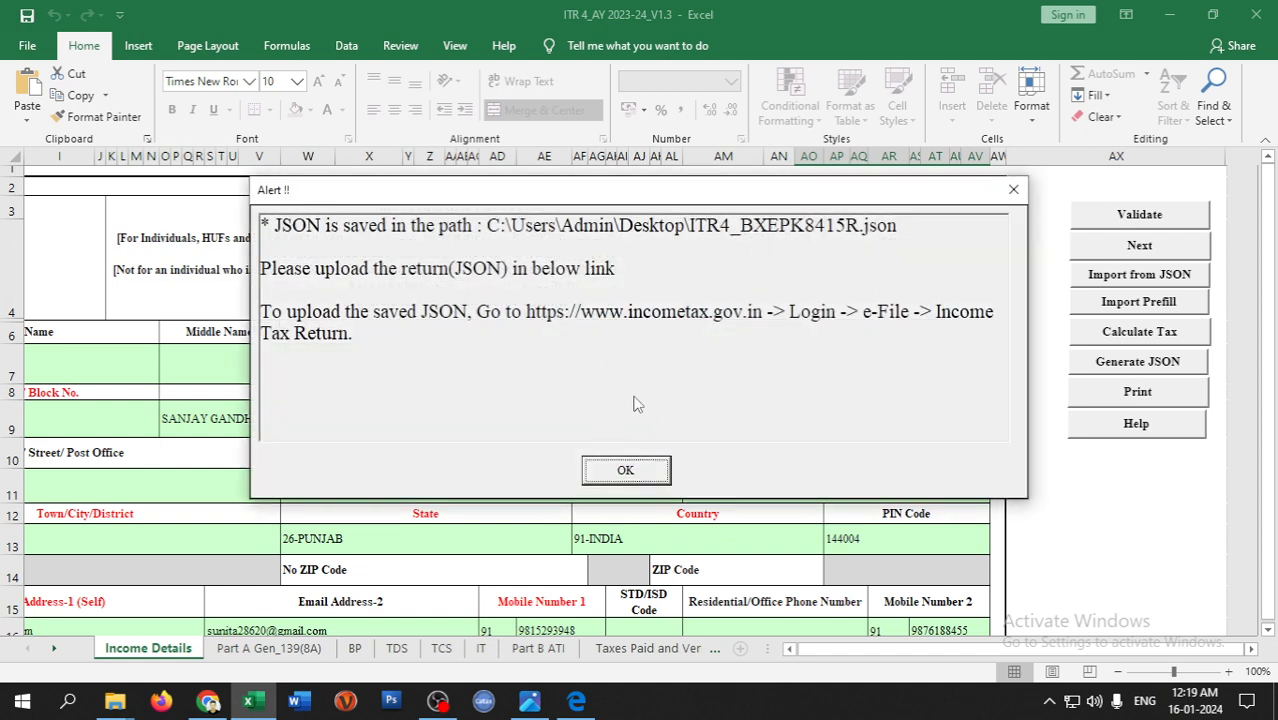
{"action": "left_click", "coordinate": [625, 472]}
{"action": "left_click", "coordinate": [1275, 700]}
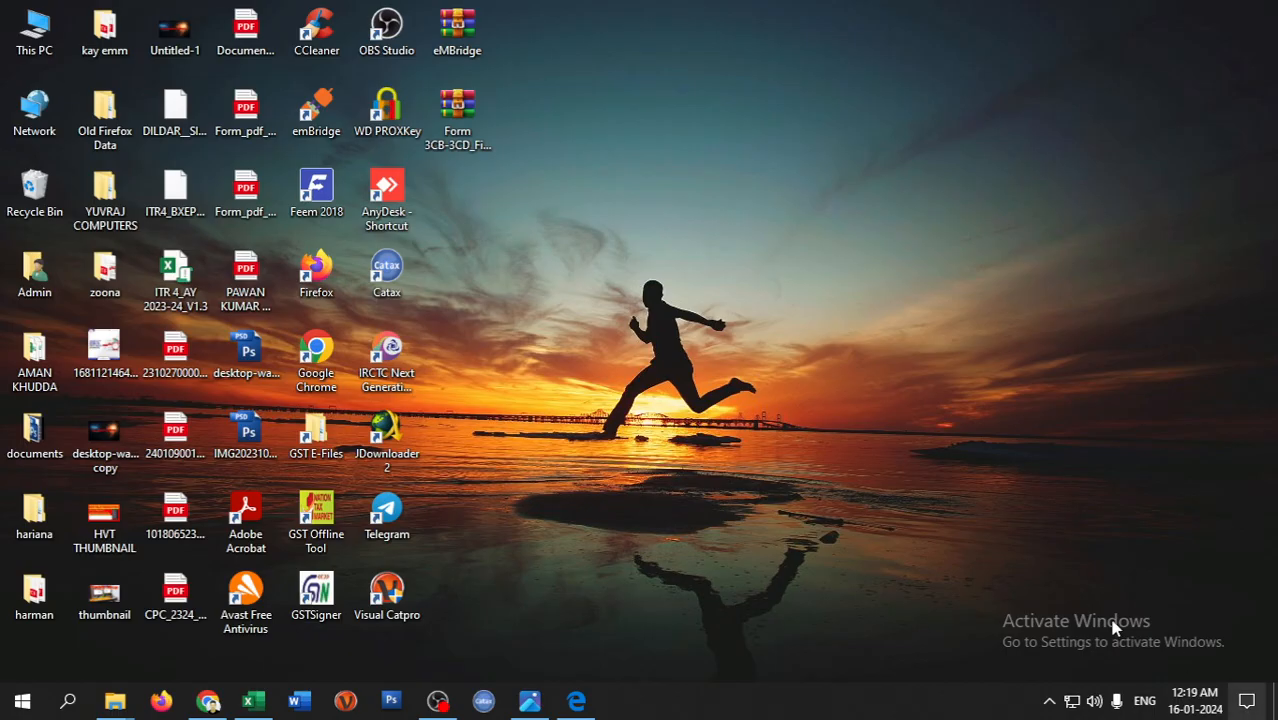
- Attach the regenerated ITR-4 JSON from the Desktop, confirm Validation Successful, and proceed to verification
{"action": "left_click", "coordinate": [175, 195]}
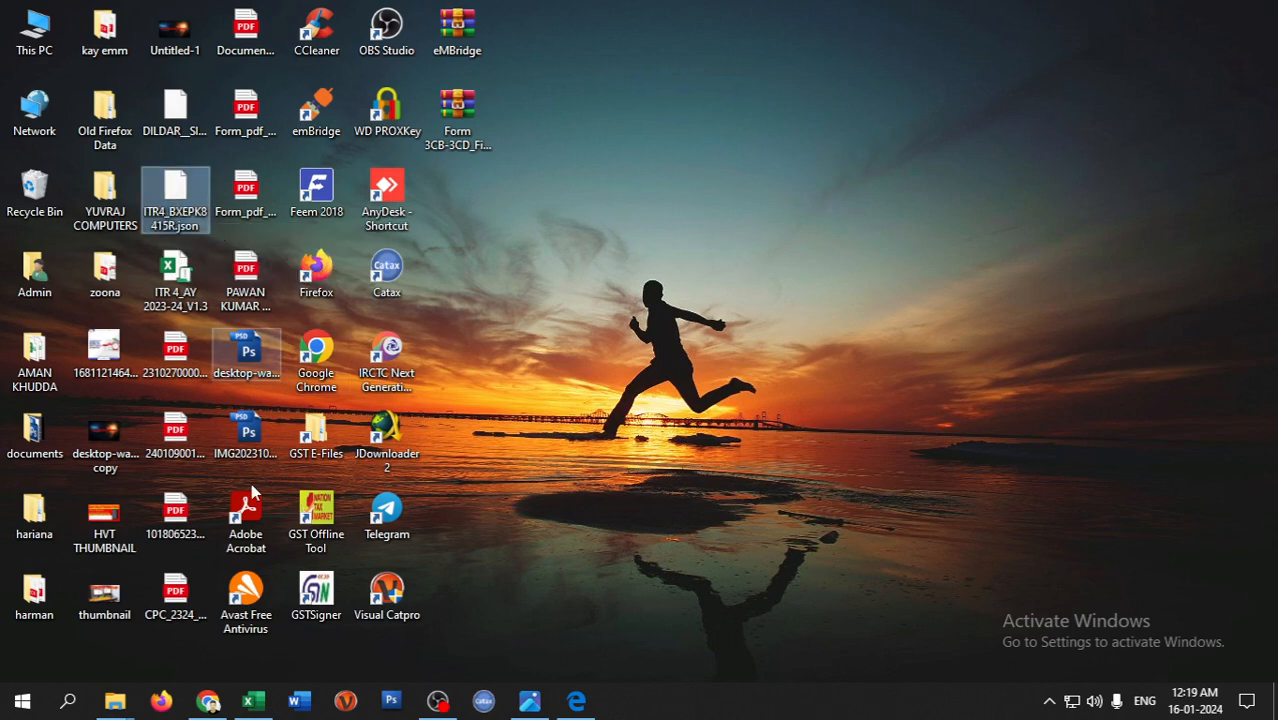
{"action": "left_click", "coordinate": [208, 701]}
{"action": "scroll", "coordinate": [214, 374], "scroll_direction": "up", "scroll_amount": 3}
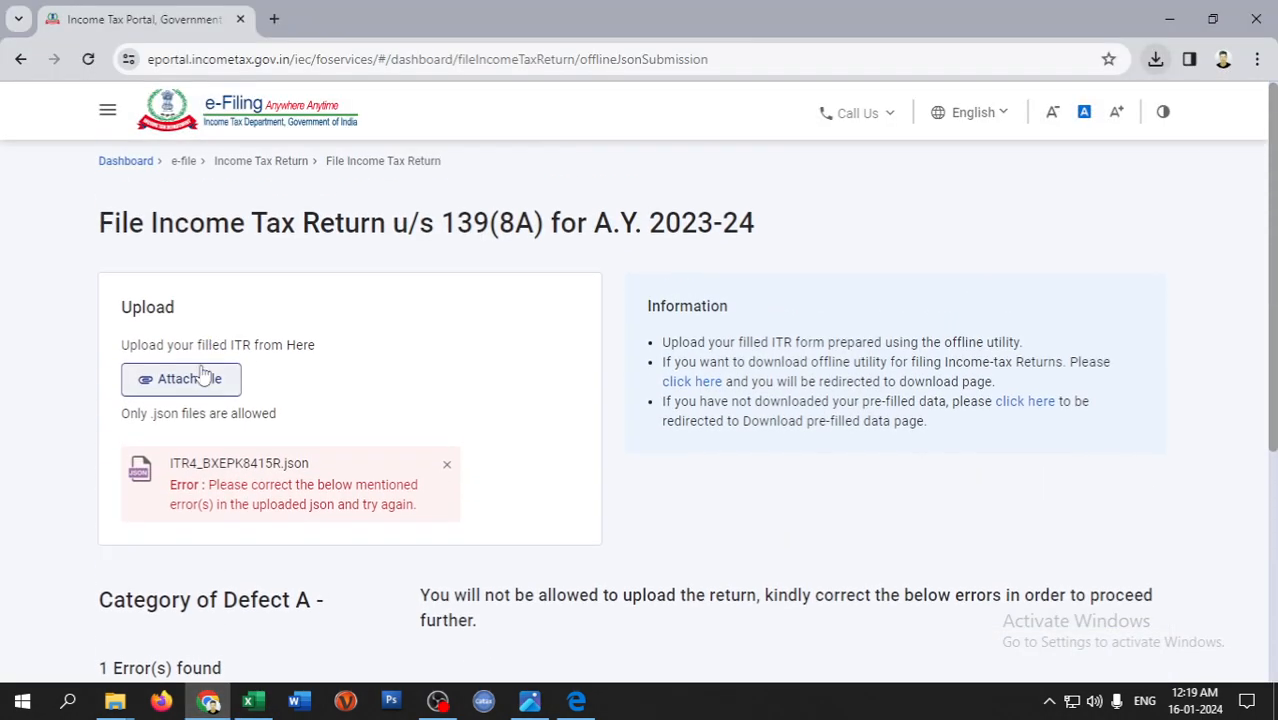
{"action": "left_click", "coordinate": [214, 376]}
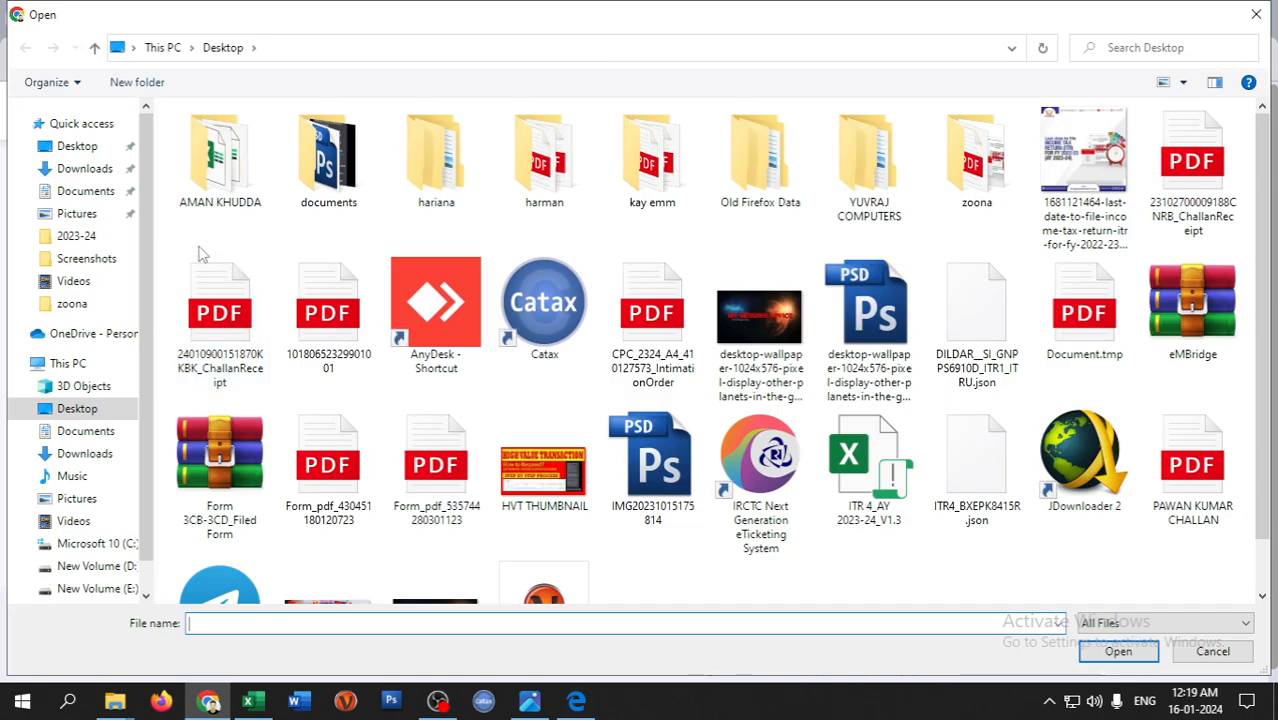
{"action": "double_click", "coordinate": [962, 507]}
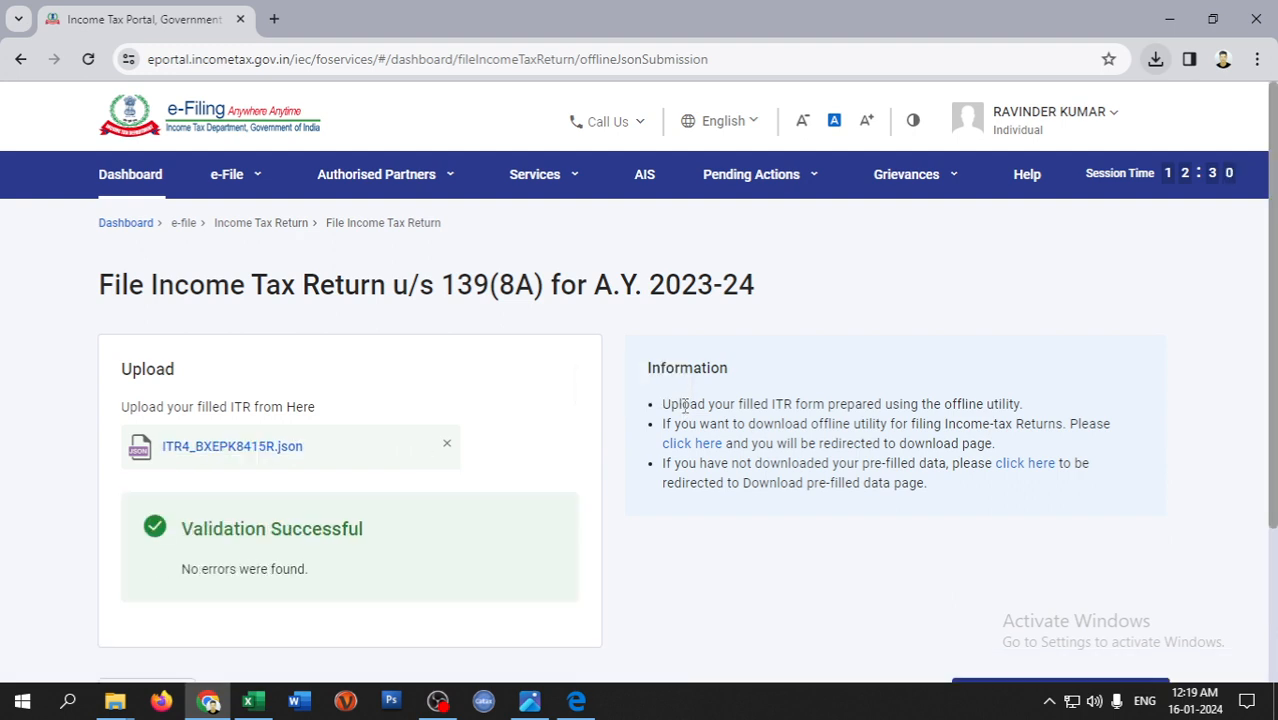
{"action": "scroll", "coordinate": [456, 571], "scroll_direction": "down", "scroll_amount": 3}
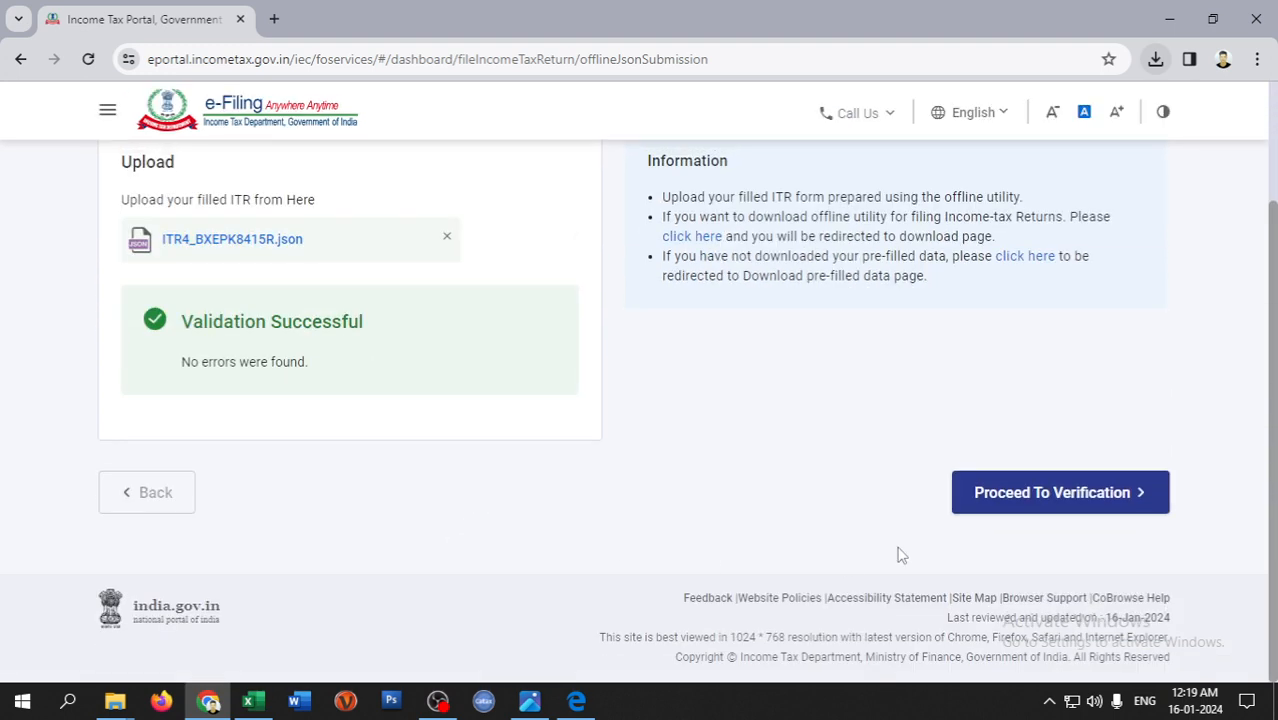
{"action": "left_click", "coordinate": [980, 490]}
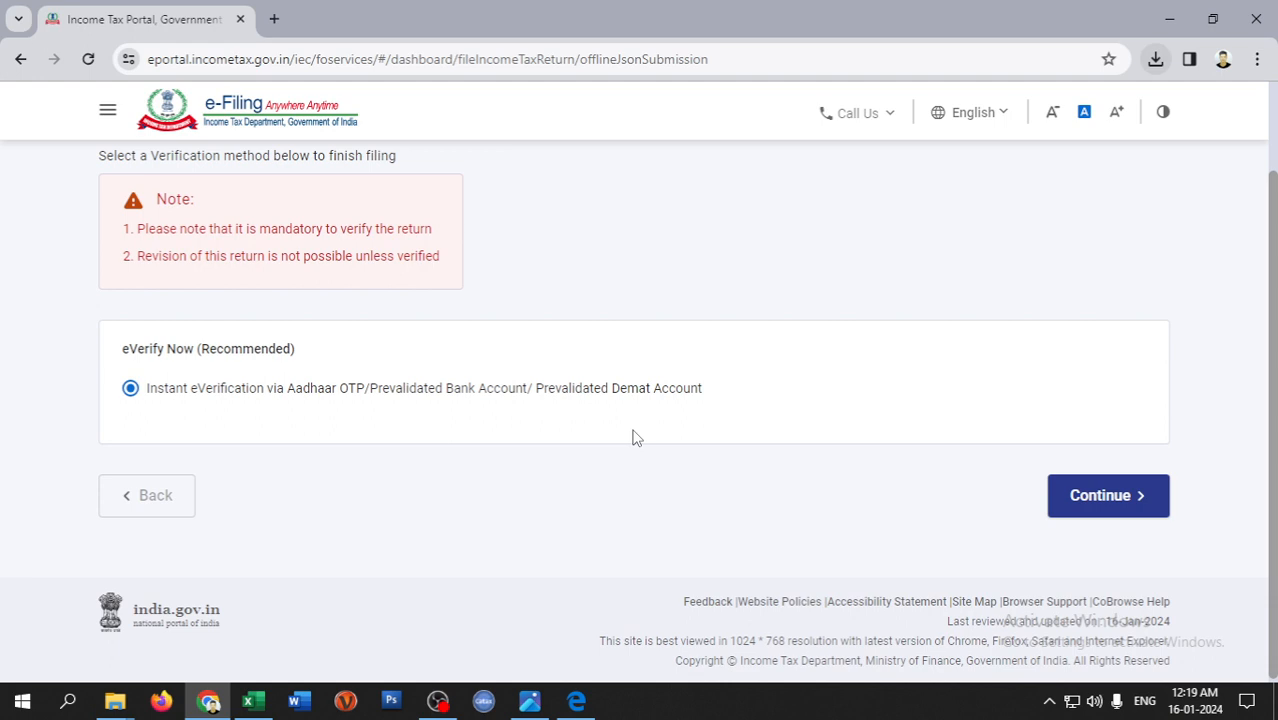
- Continue with e-Verify Now, review the listed verification methods, then bring OBS Studio forward
{"action": "left_click", "coordinate": [1112, 500]}
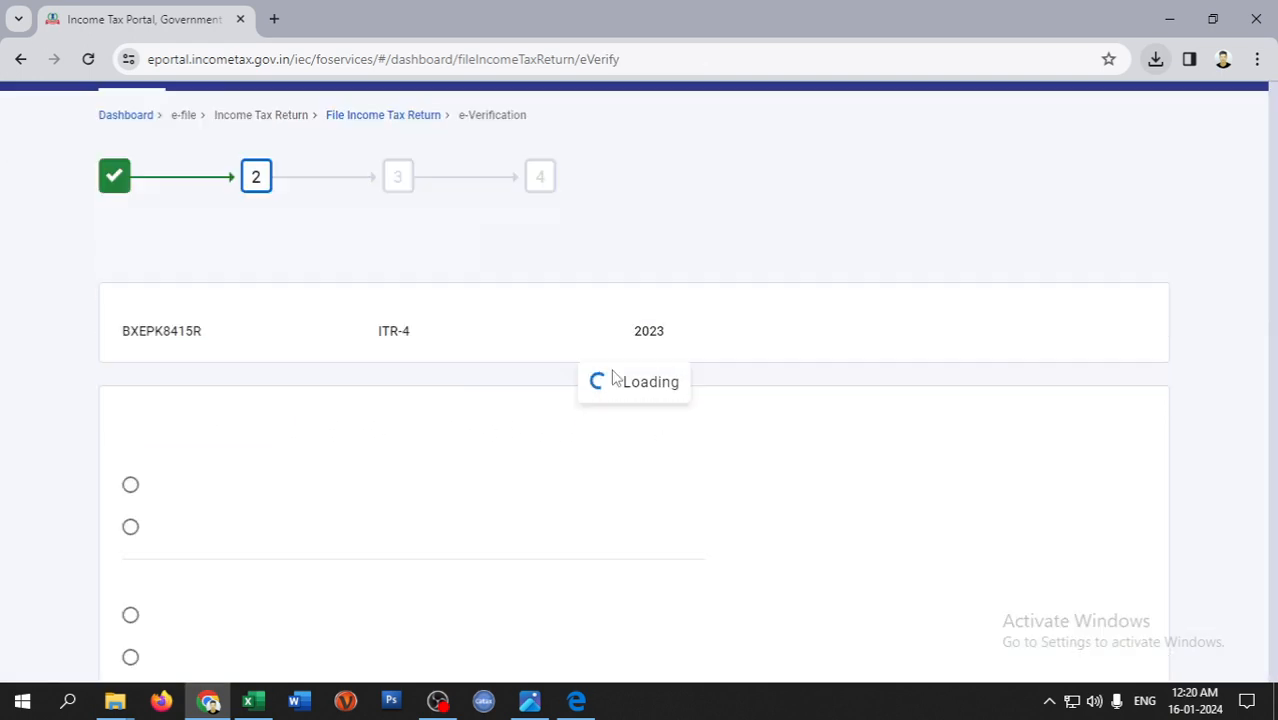
{"action": "scroll", "coordinate": [605, 420], "scroll_direction": "down", "scroll_amount": 2}
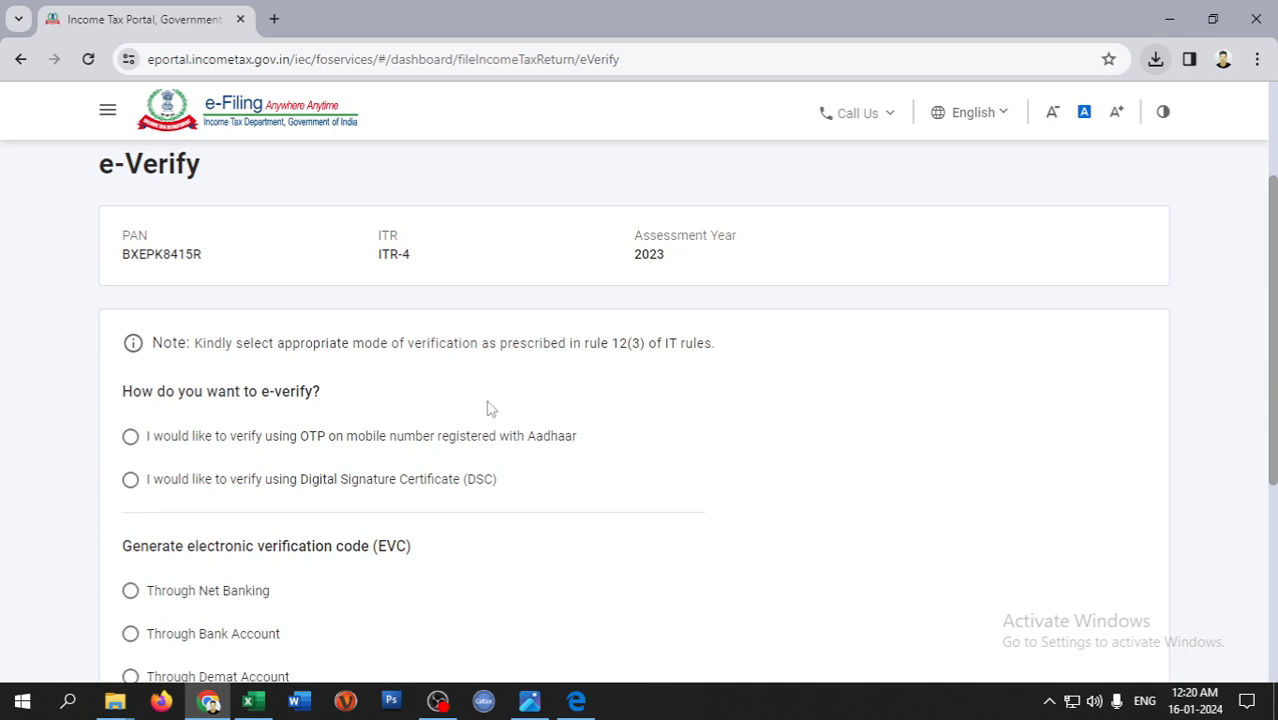
{"action": "scroll", "coordinate": [490, 408], "scroll_direction": "down", "scroll_amount": 2}
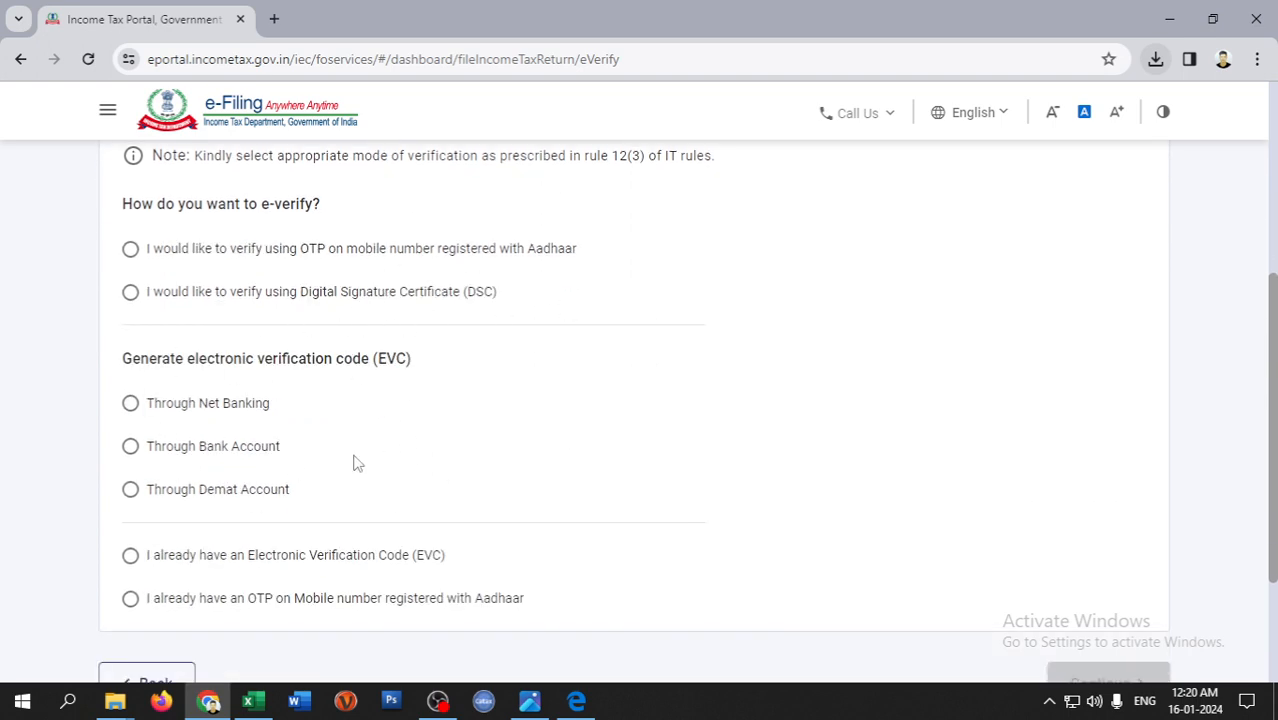
{"action": "scroll", "coordinate": [644, 457], "scroll_direction": "up", "scroll_amount": 4}
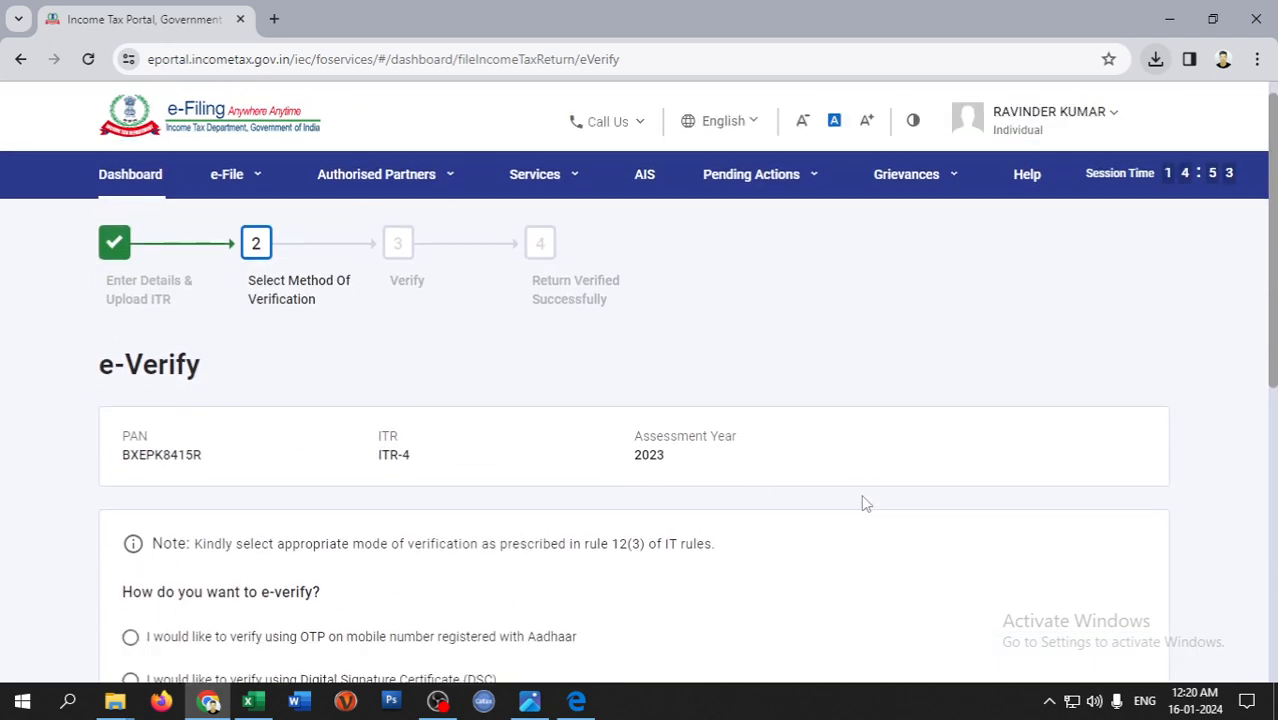
{"action": "scroll", "coordinate": [864, 499], "scroll_direction": "down", "scroll_amount": 3}
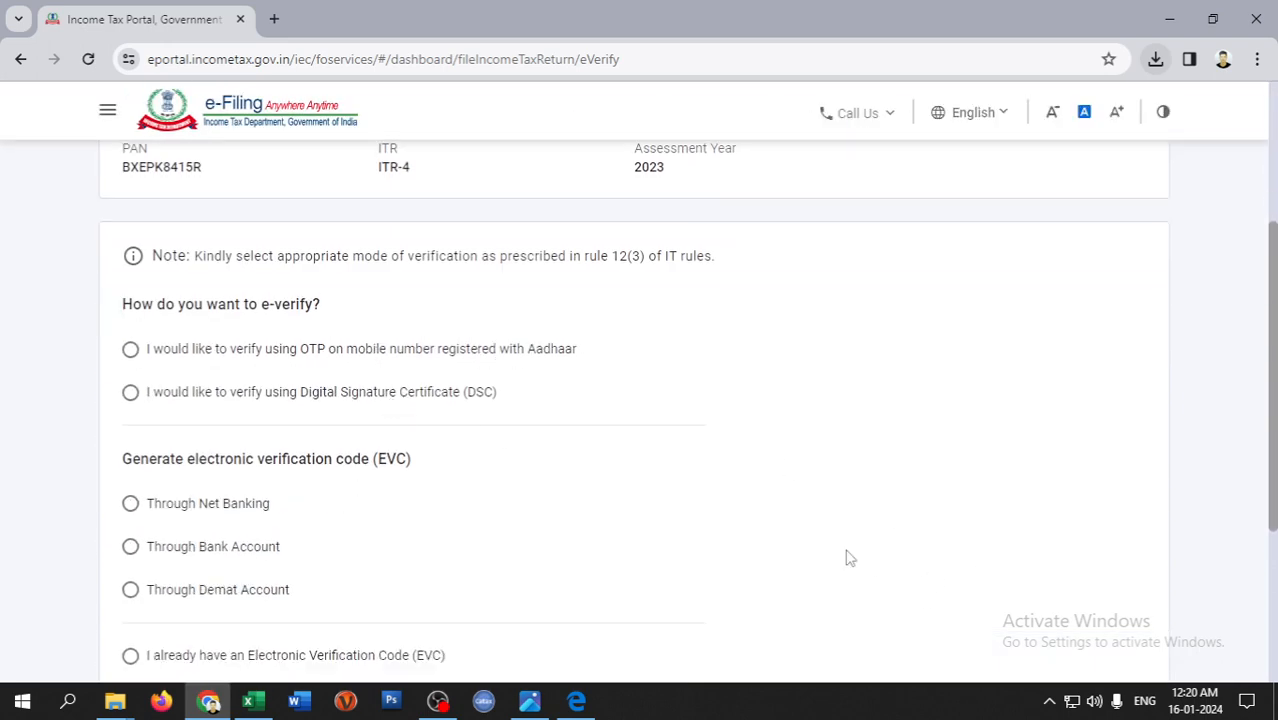
{"action": "scroll", "coordinate": [1052, 569], "scroll_direction": "down", "scroll_amount": 2}
{"action": "scroll", "coordinate": [736, 454], "scroll_direction": "up", "scroll_amount": 5}
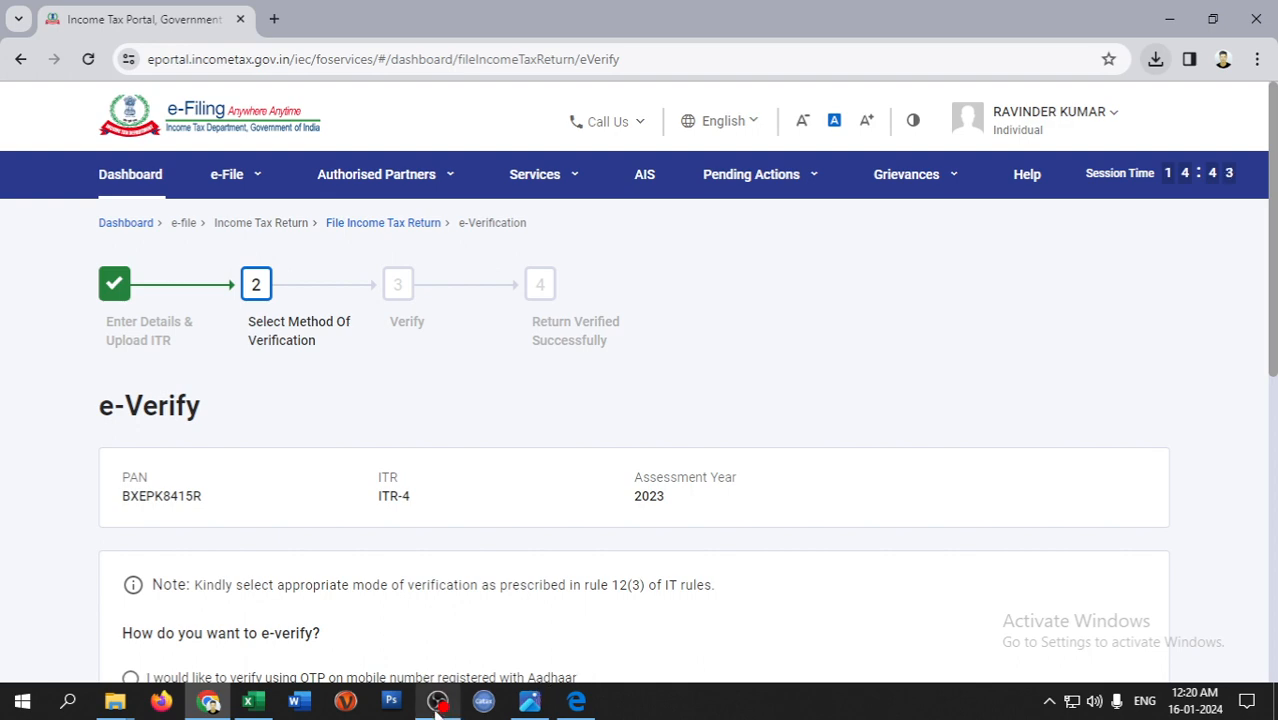
{"action": "left_click", "coordinate": [533, 640]}
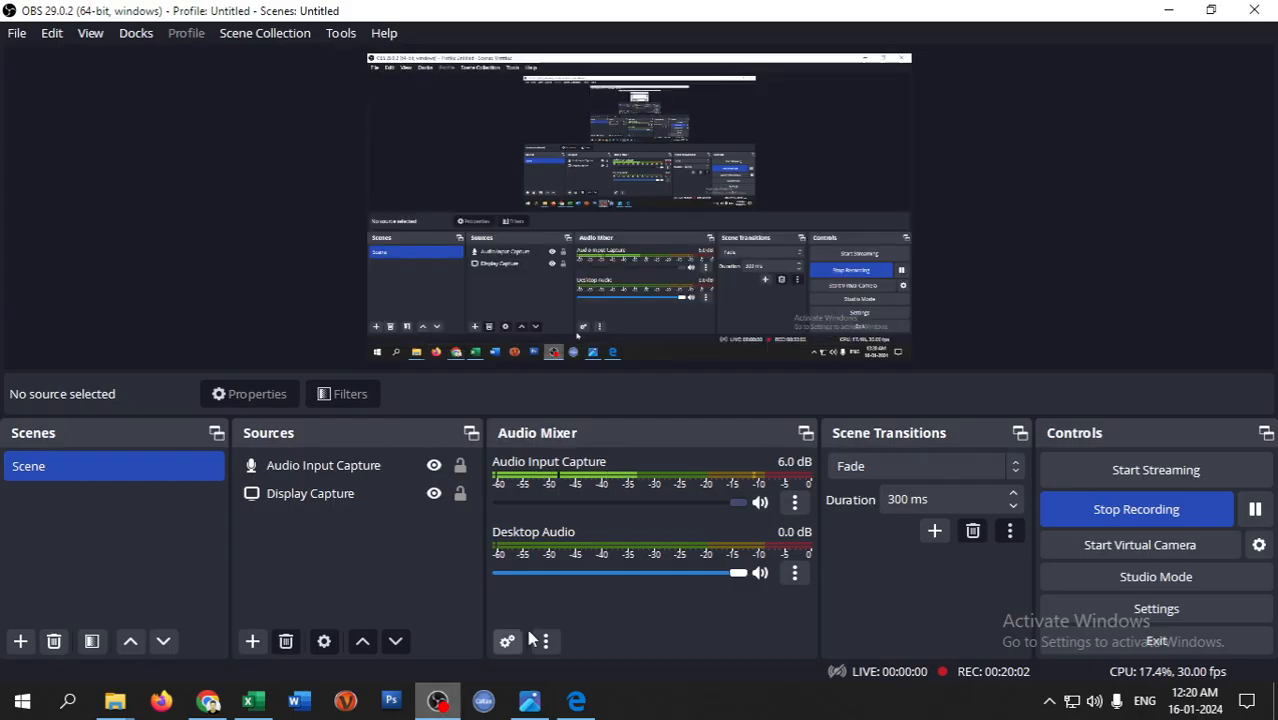